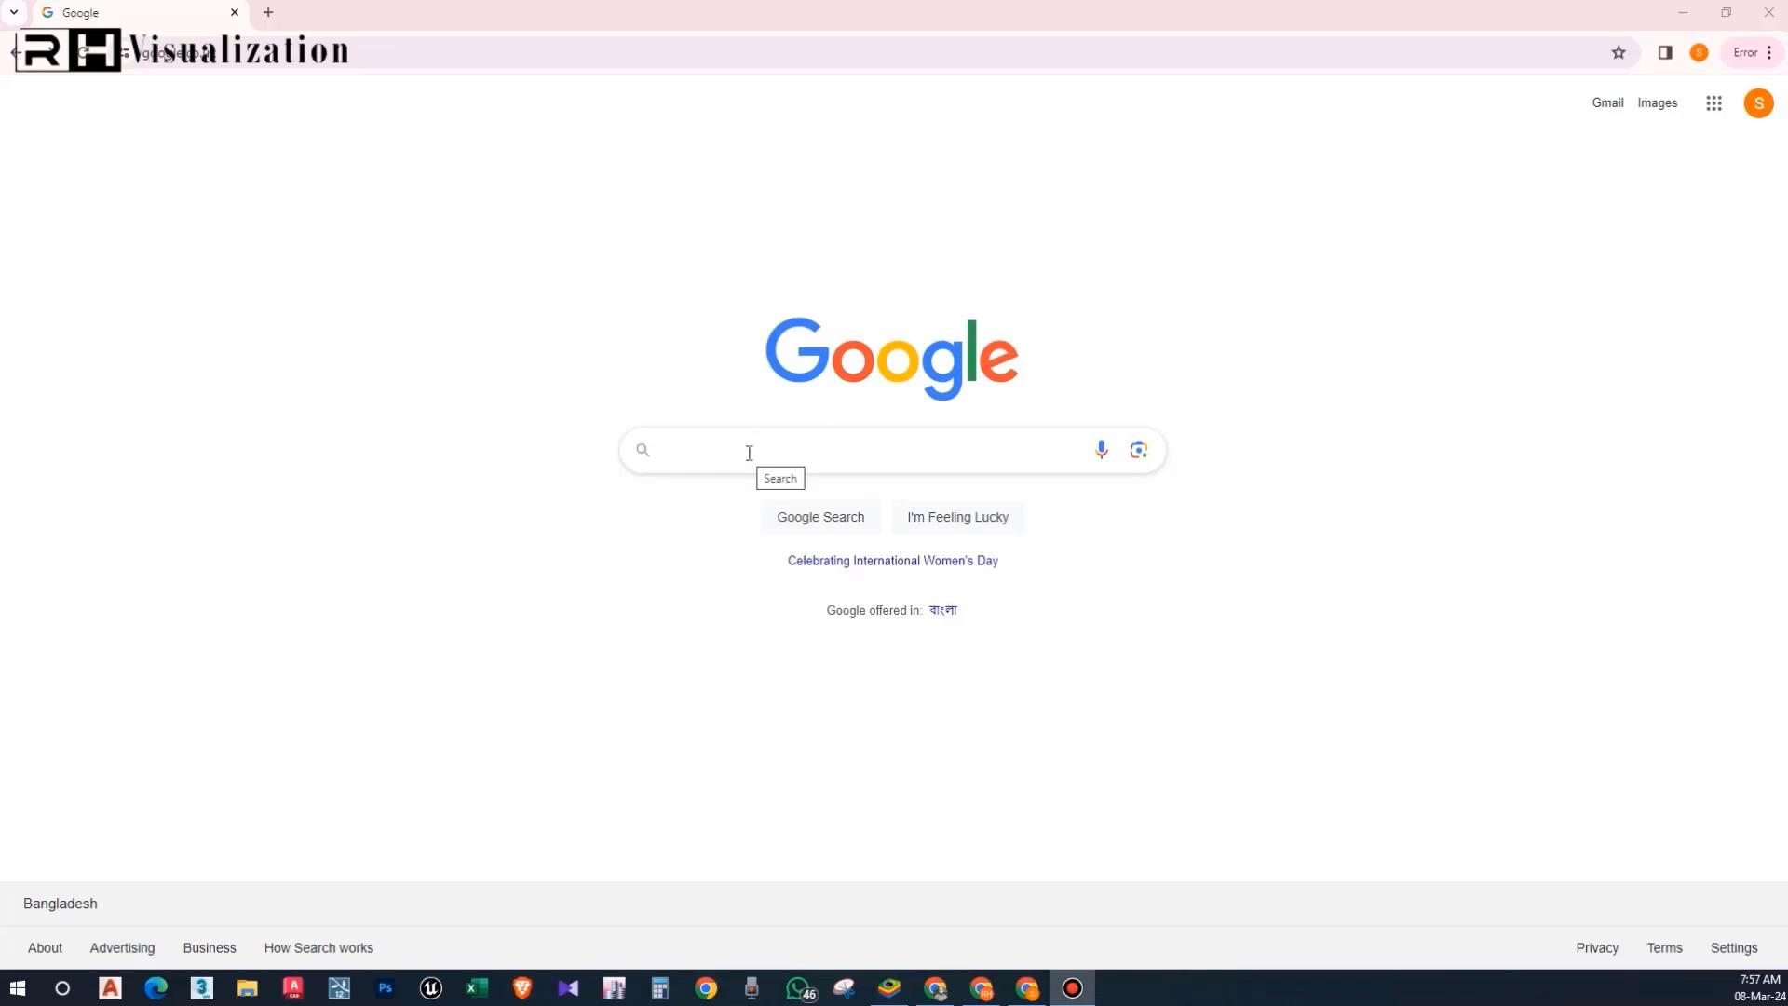
Step: Search Google for 'fiverr' and load the results listing the Fiverr website
{"action": "left_click", "coordinate": [749, 453]}
{"action": "type", "text": "five"}
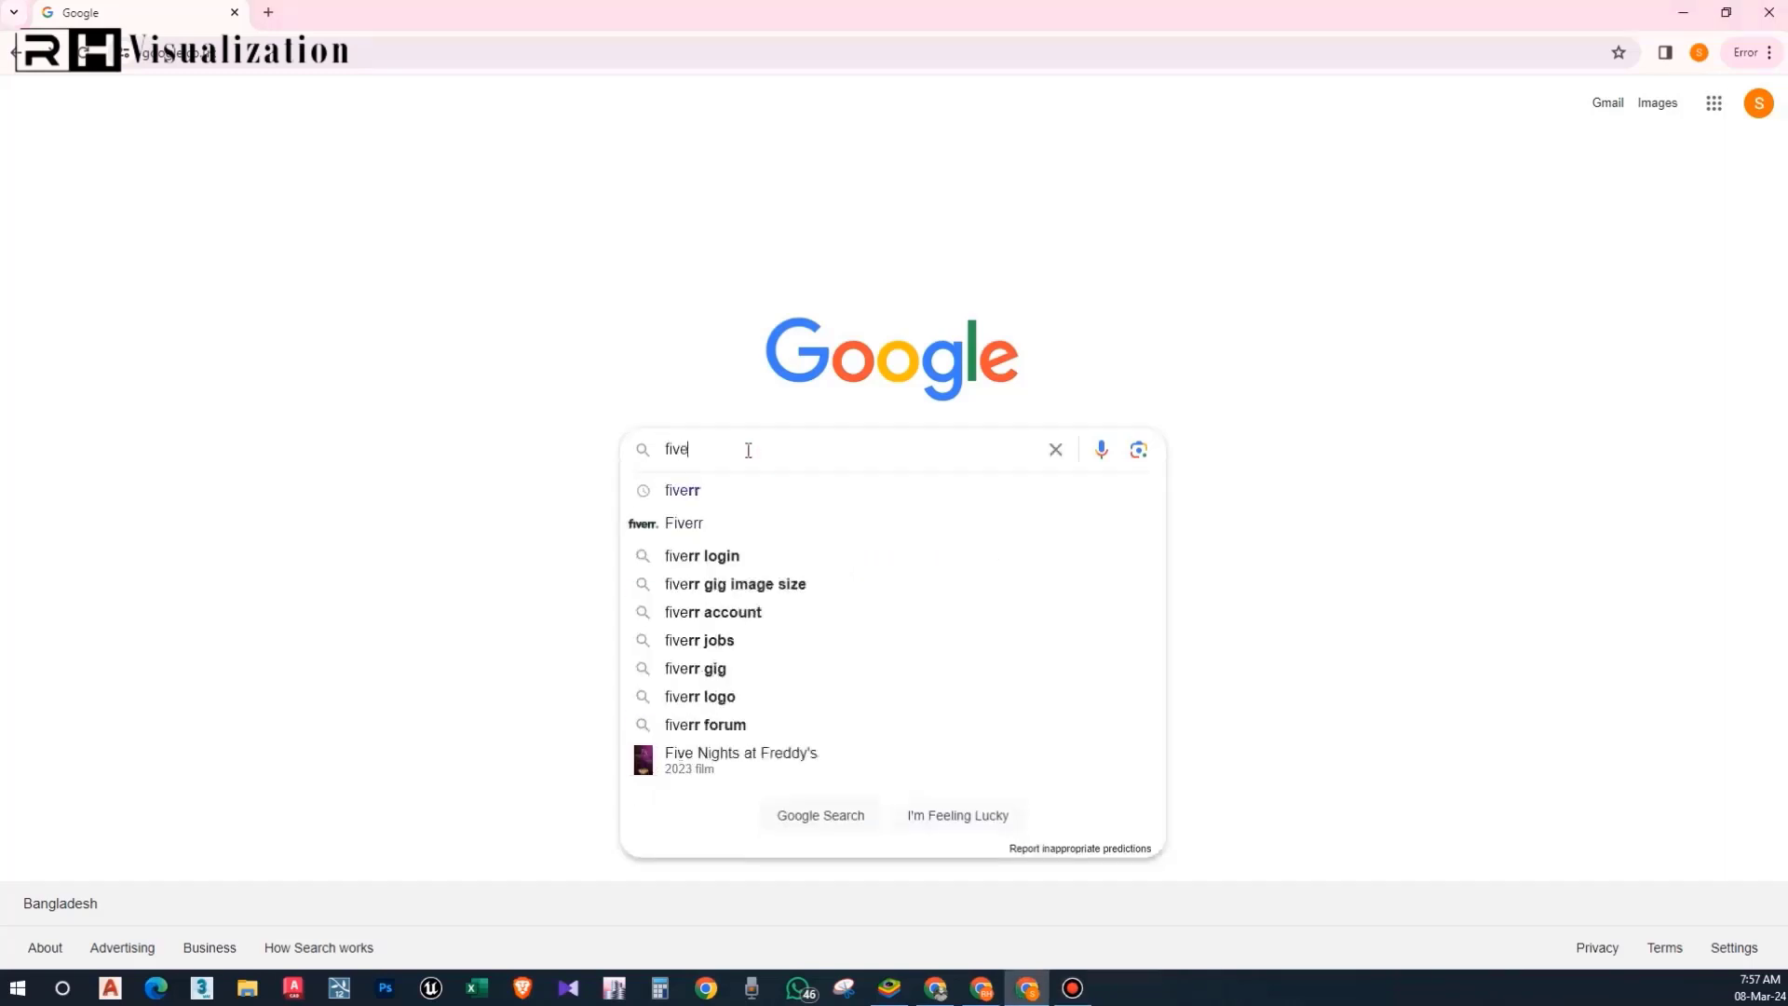
{"action": "type", "text": "rr"}
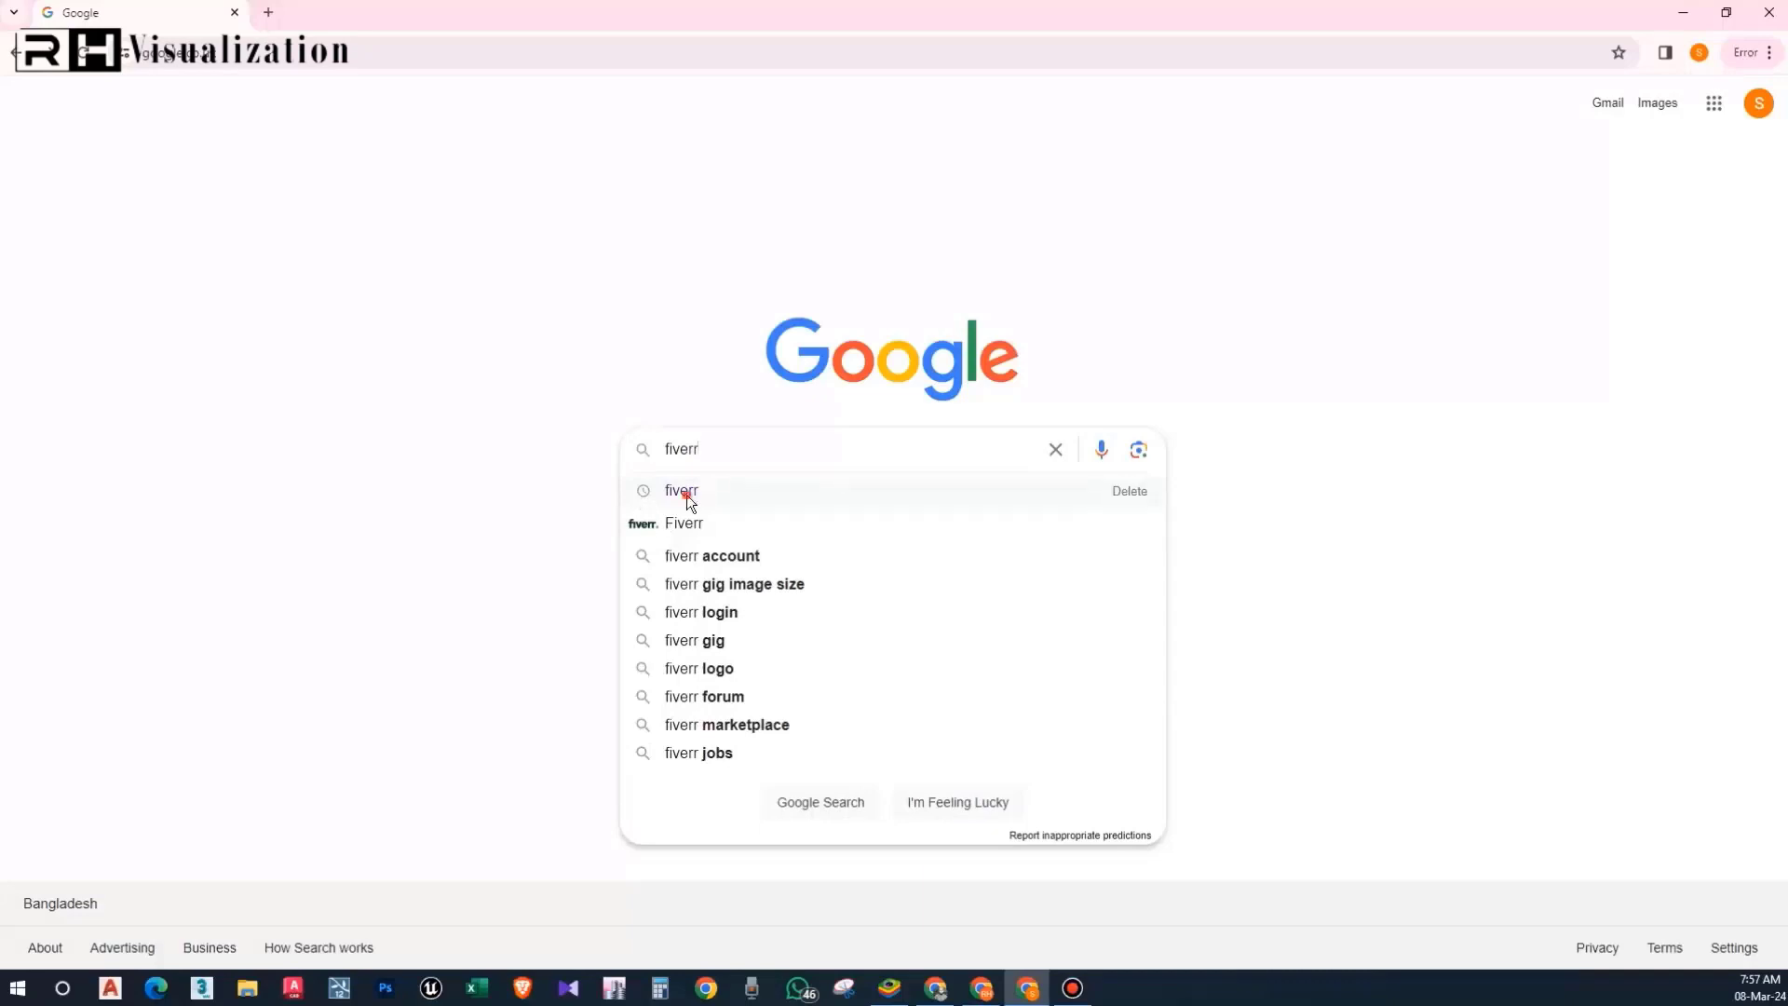
{"action": "left_click", "coordinate": [685, 494]}
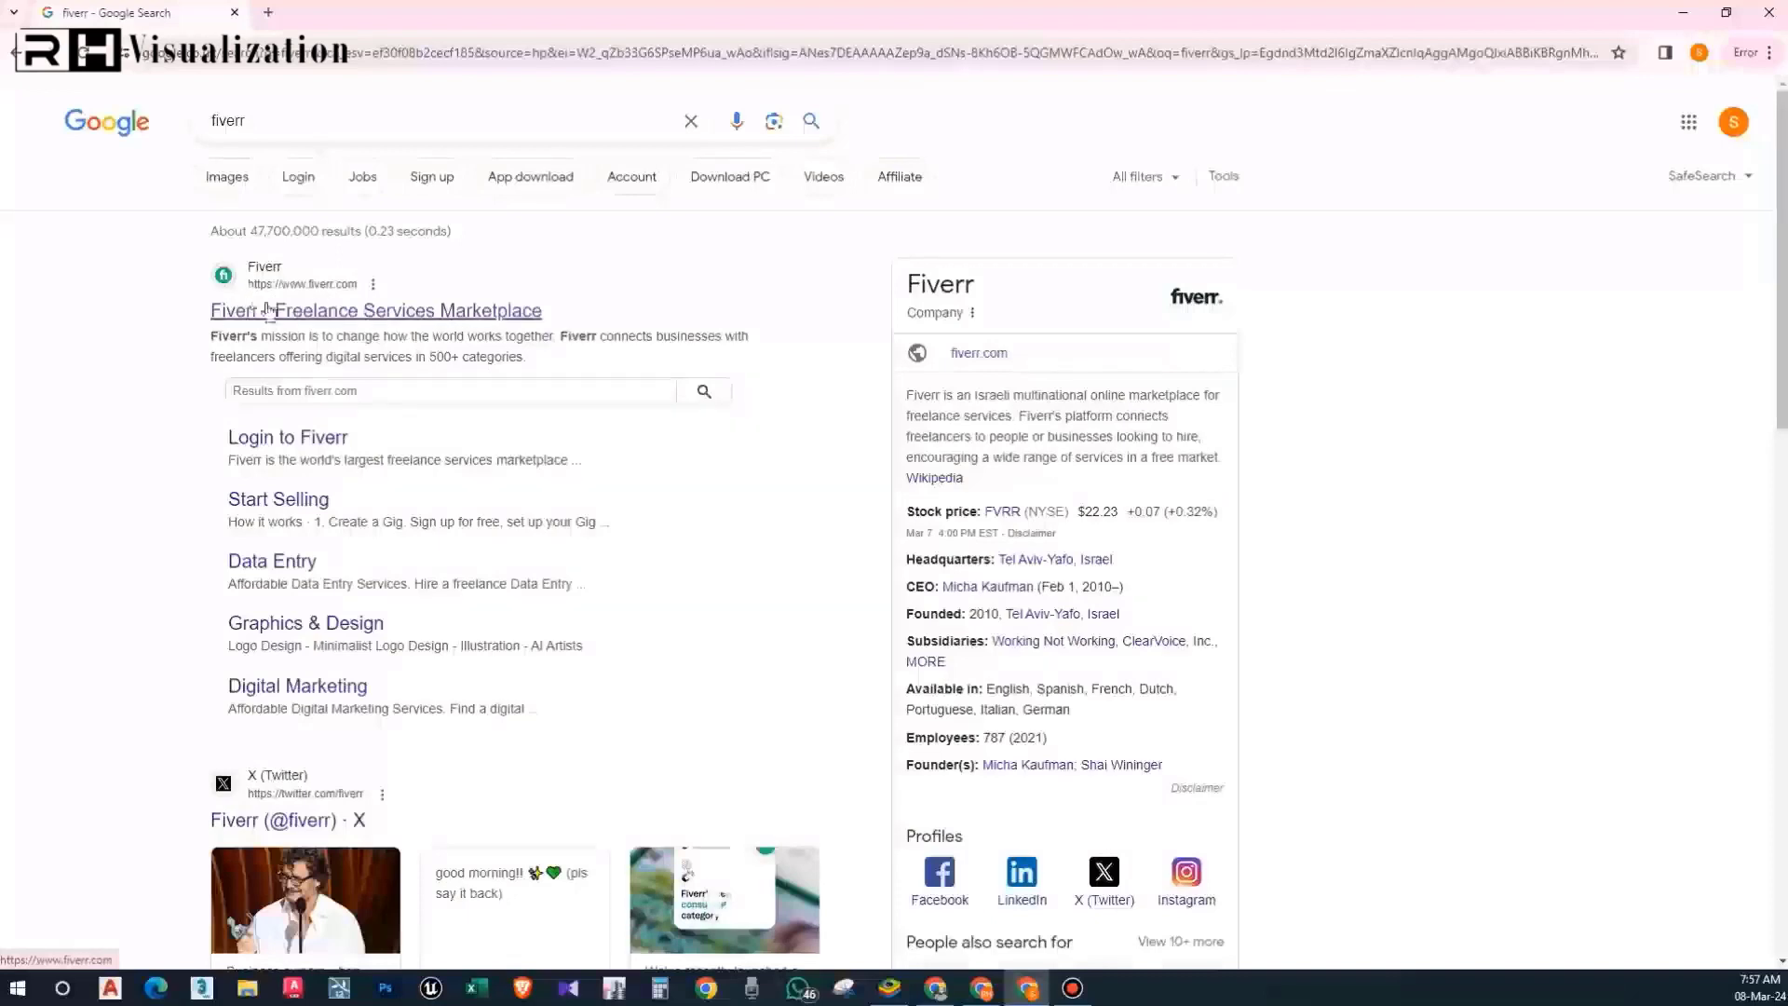
Step: Open the Fiverr Freelance Services Marketplace site and choose Join to create an account
{"action": "left_click", "coordinate": [332, 317]}
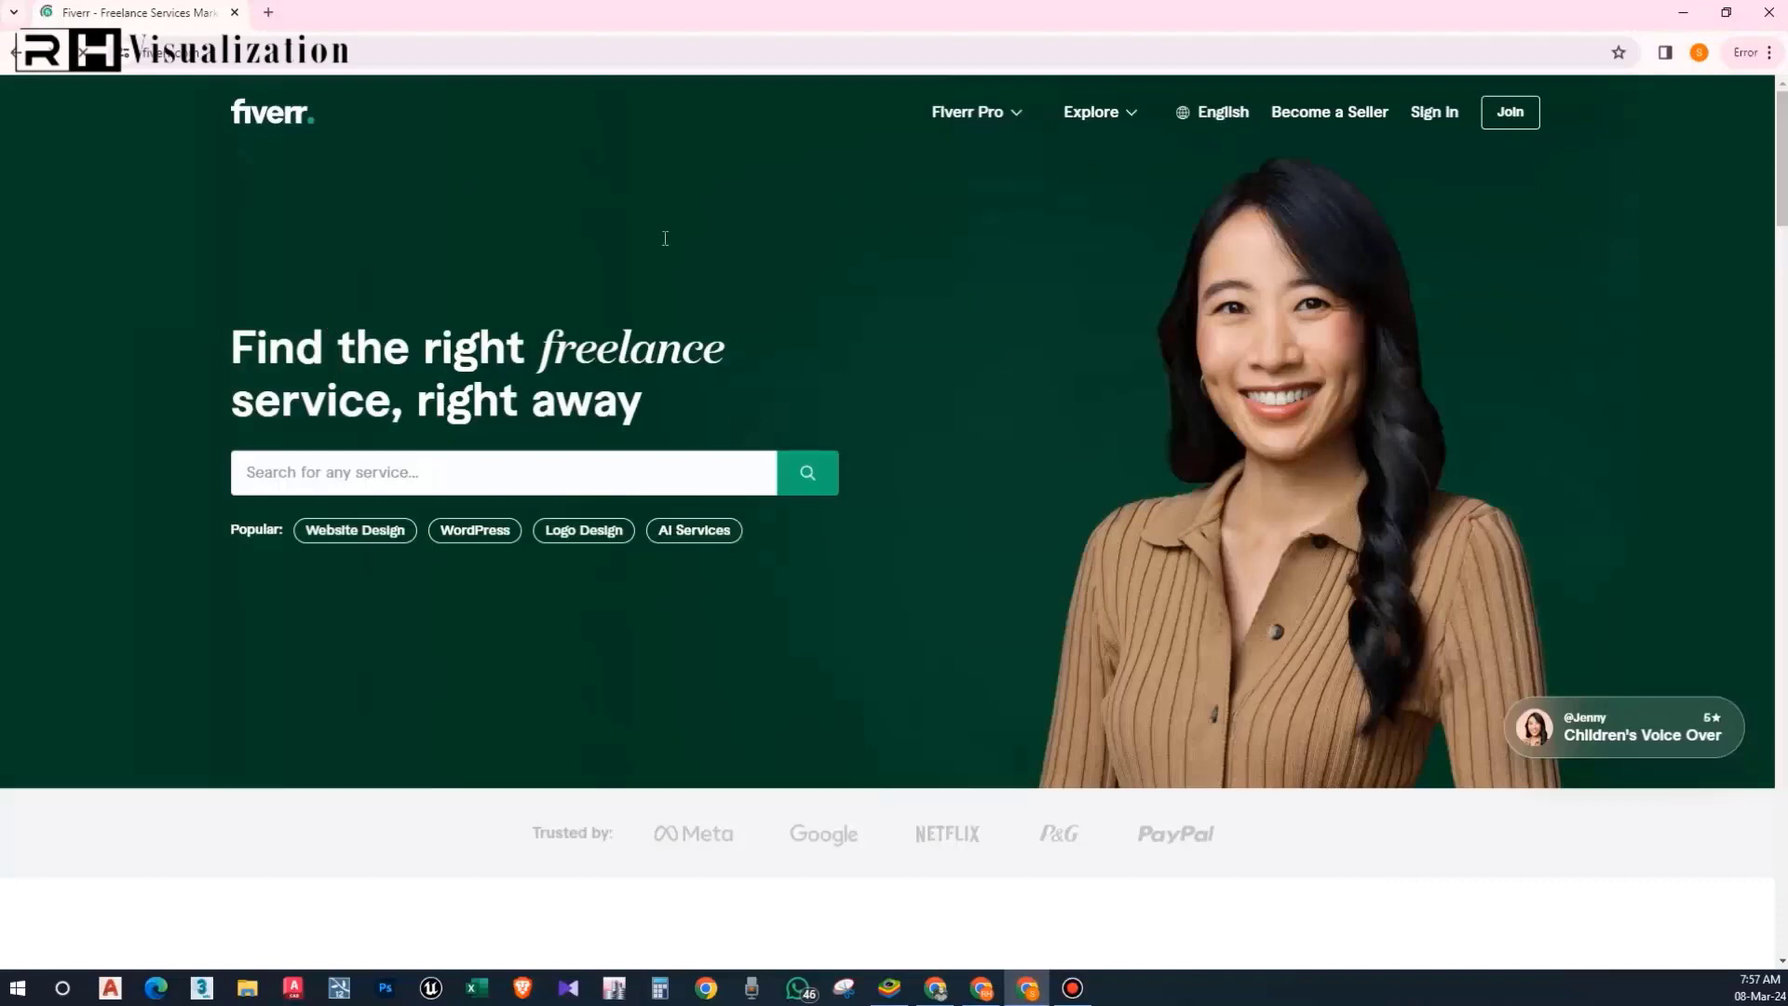
{"action": "left_click", "coordinate": [1497, 119]}
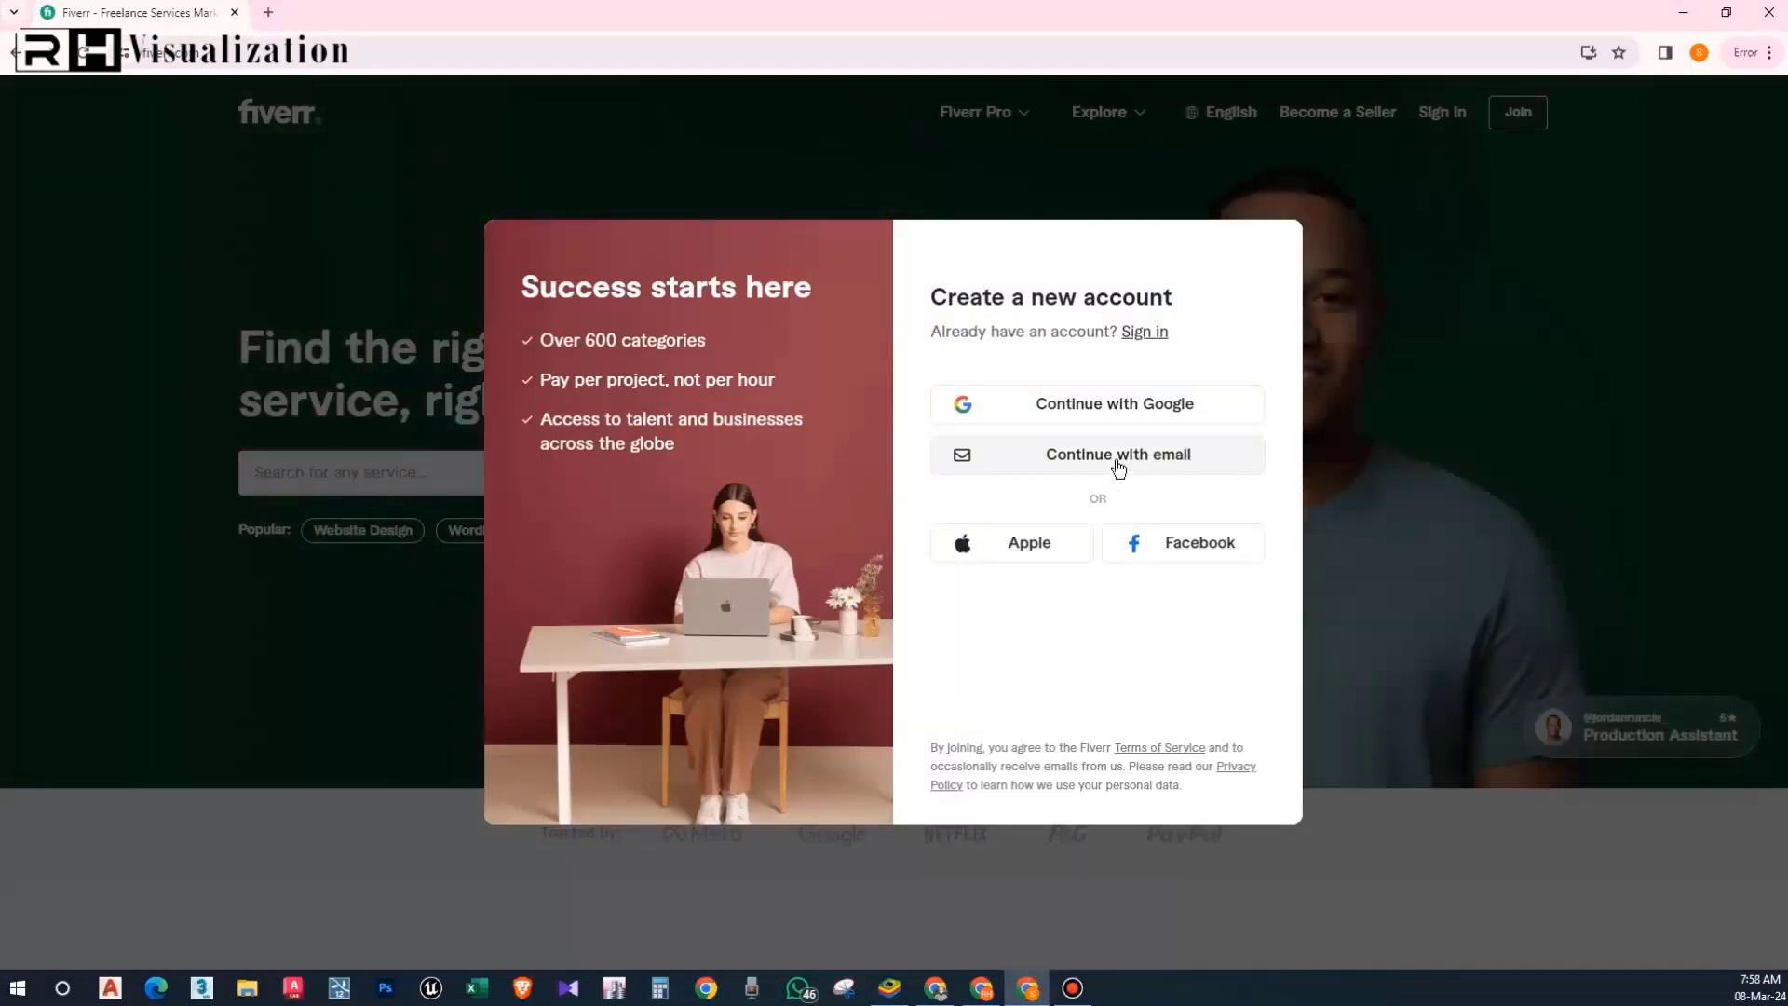
Step: Sign up with an email address and a strong password meeting all four requirements
{"action": "left_click", "coordinate": [1118, 467]}
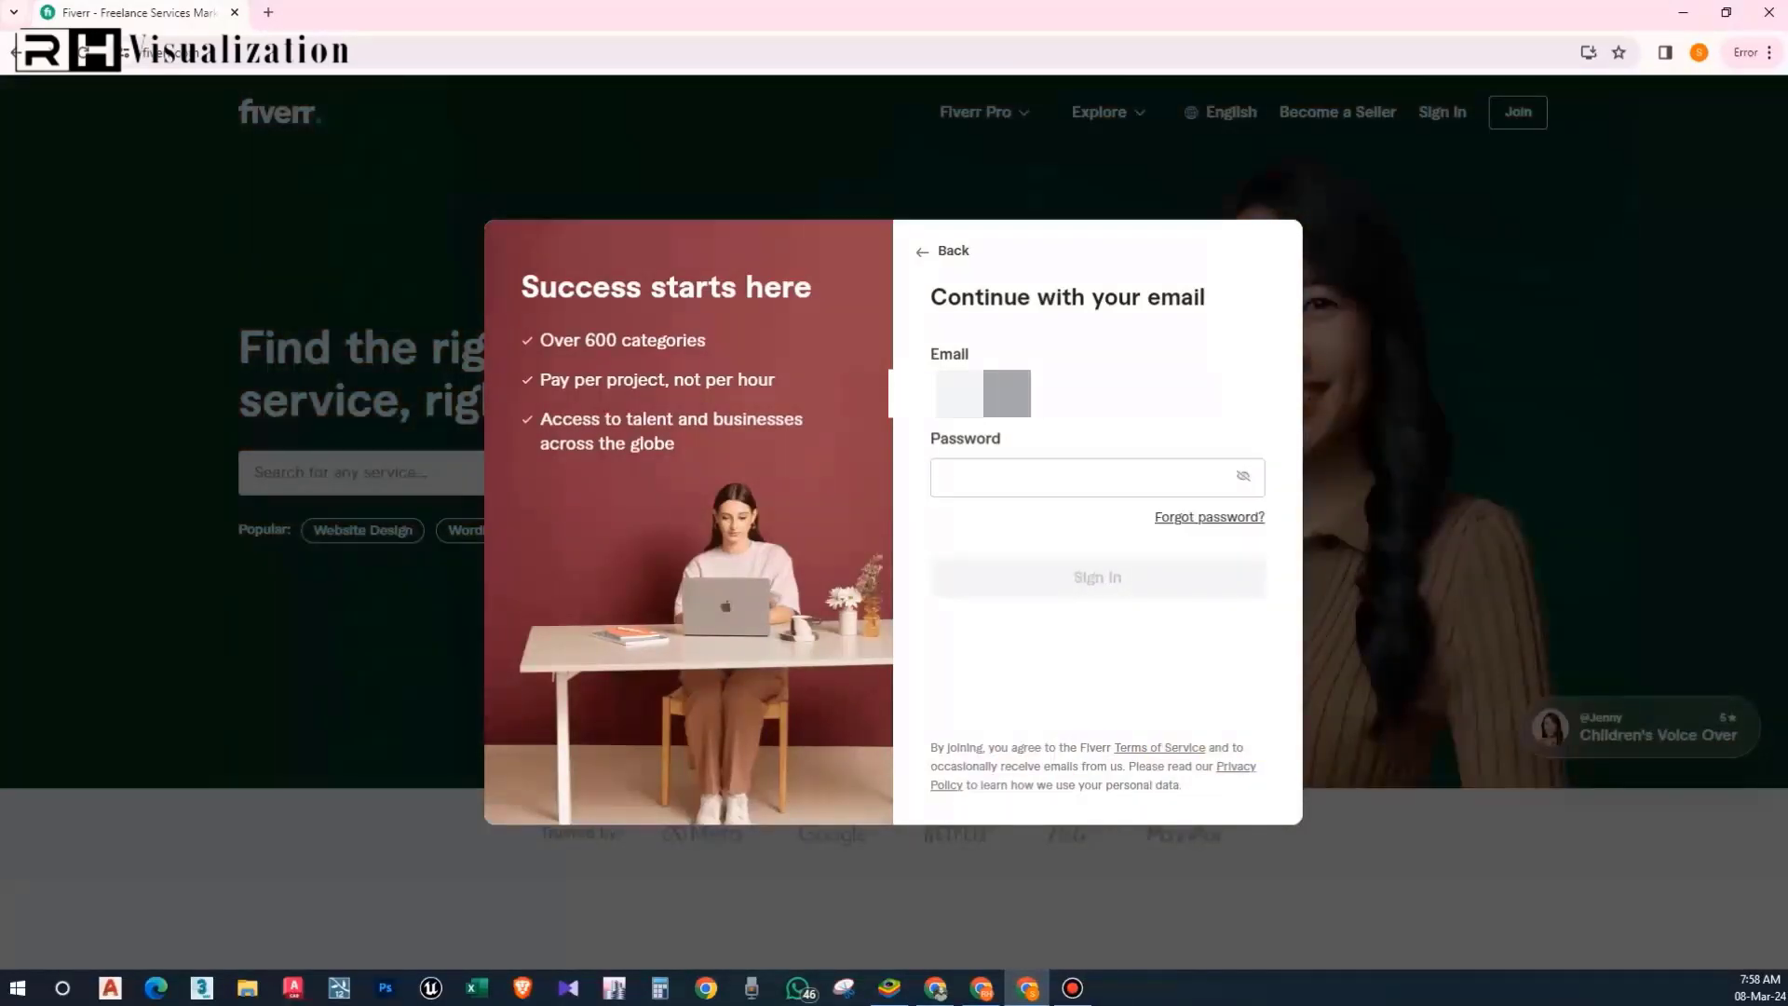
{"action": "key", "text": "BackSpace"}
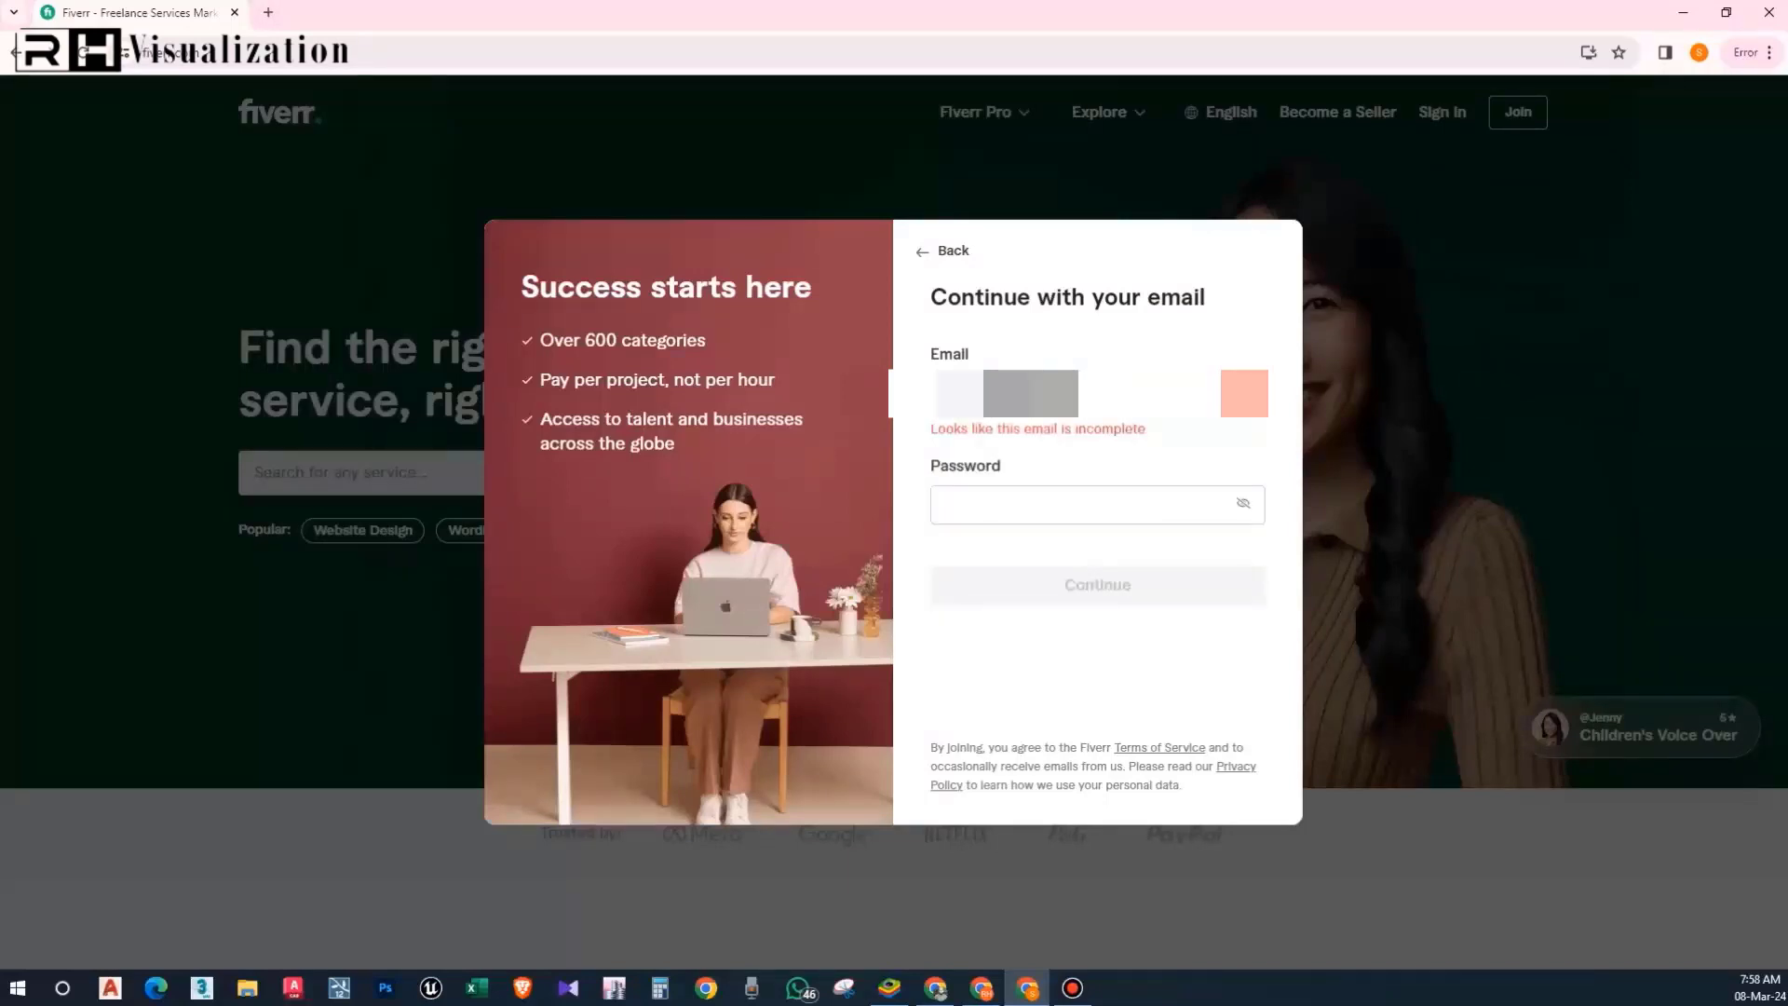
{"action": "key", "text": "Tab"}
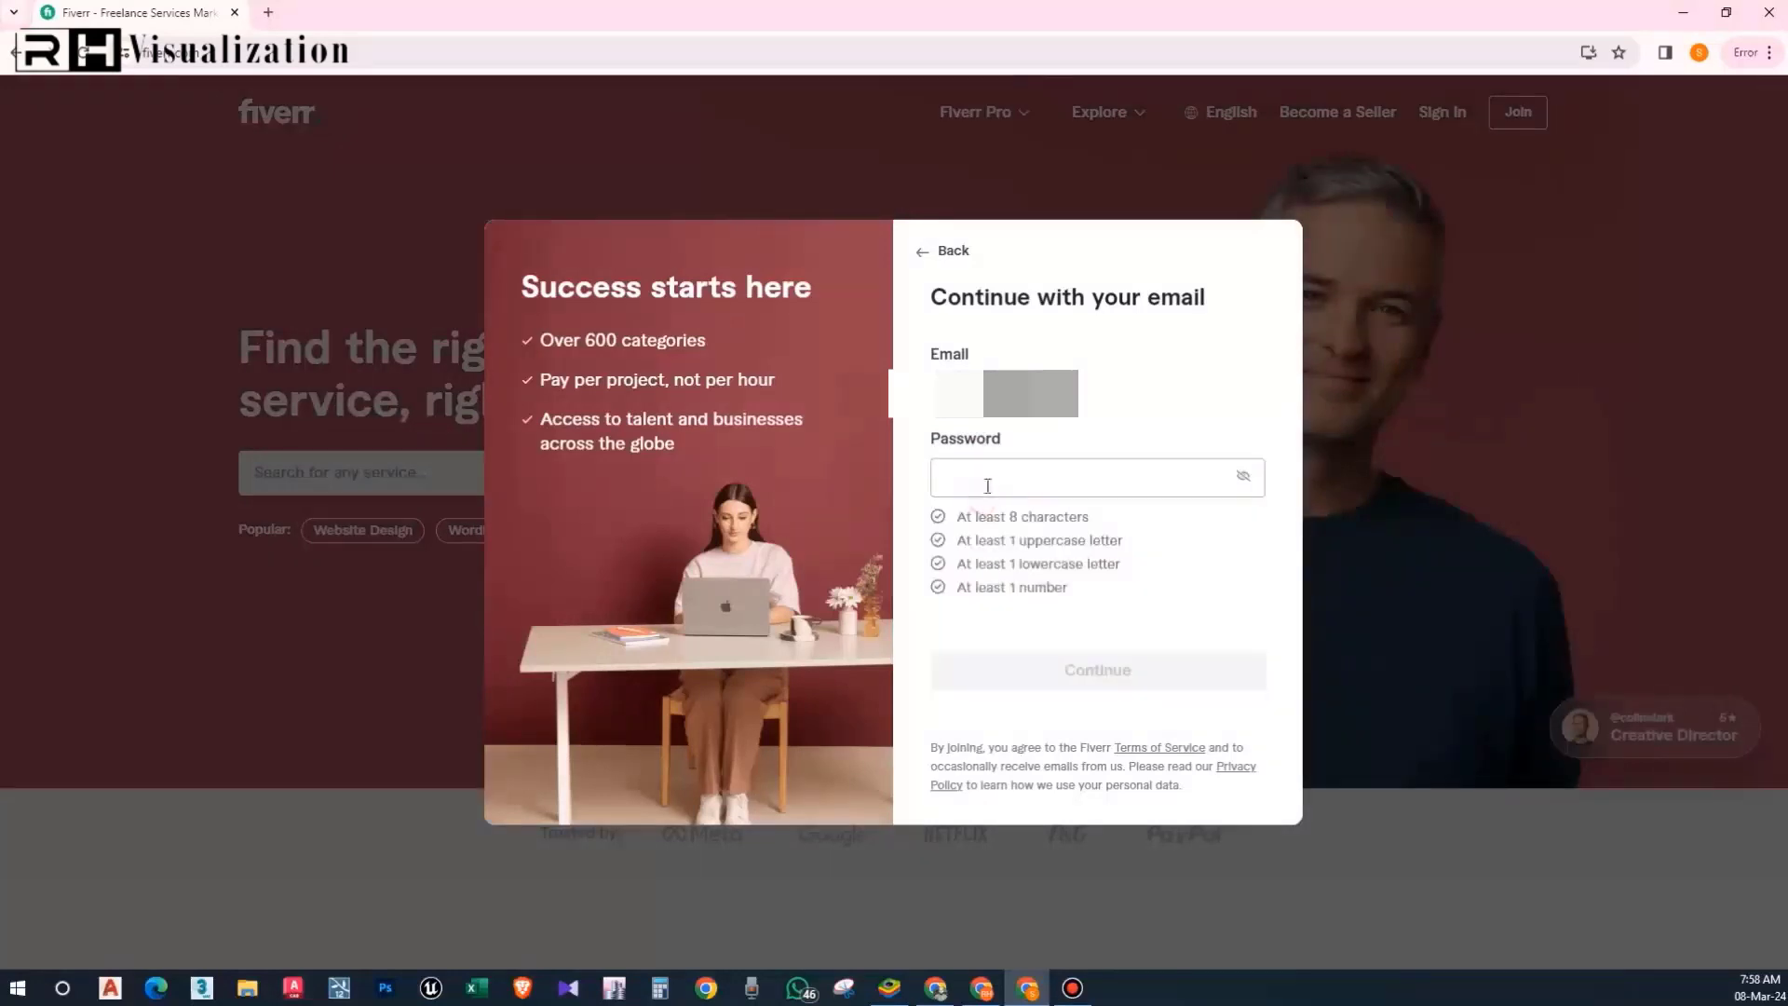
{"action": "left_click", "coordinate": [989, 483]}
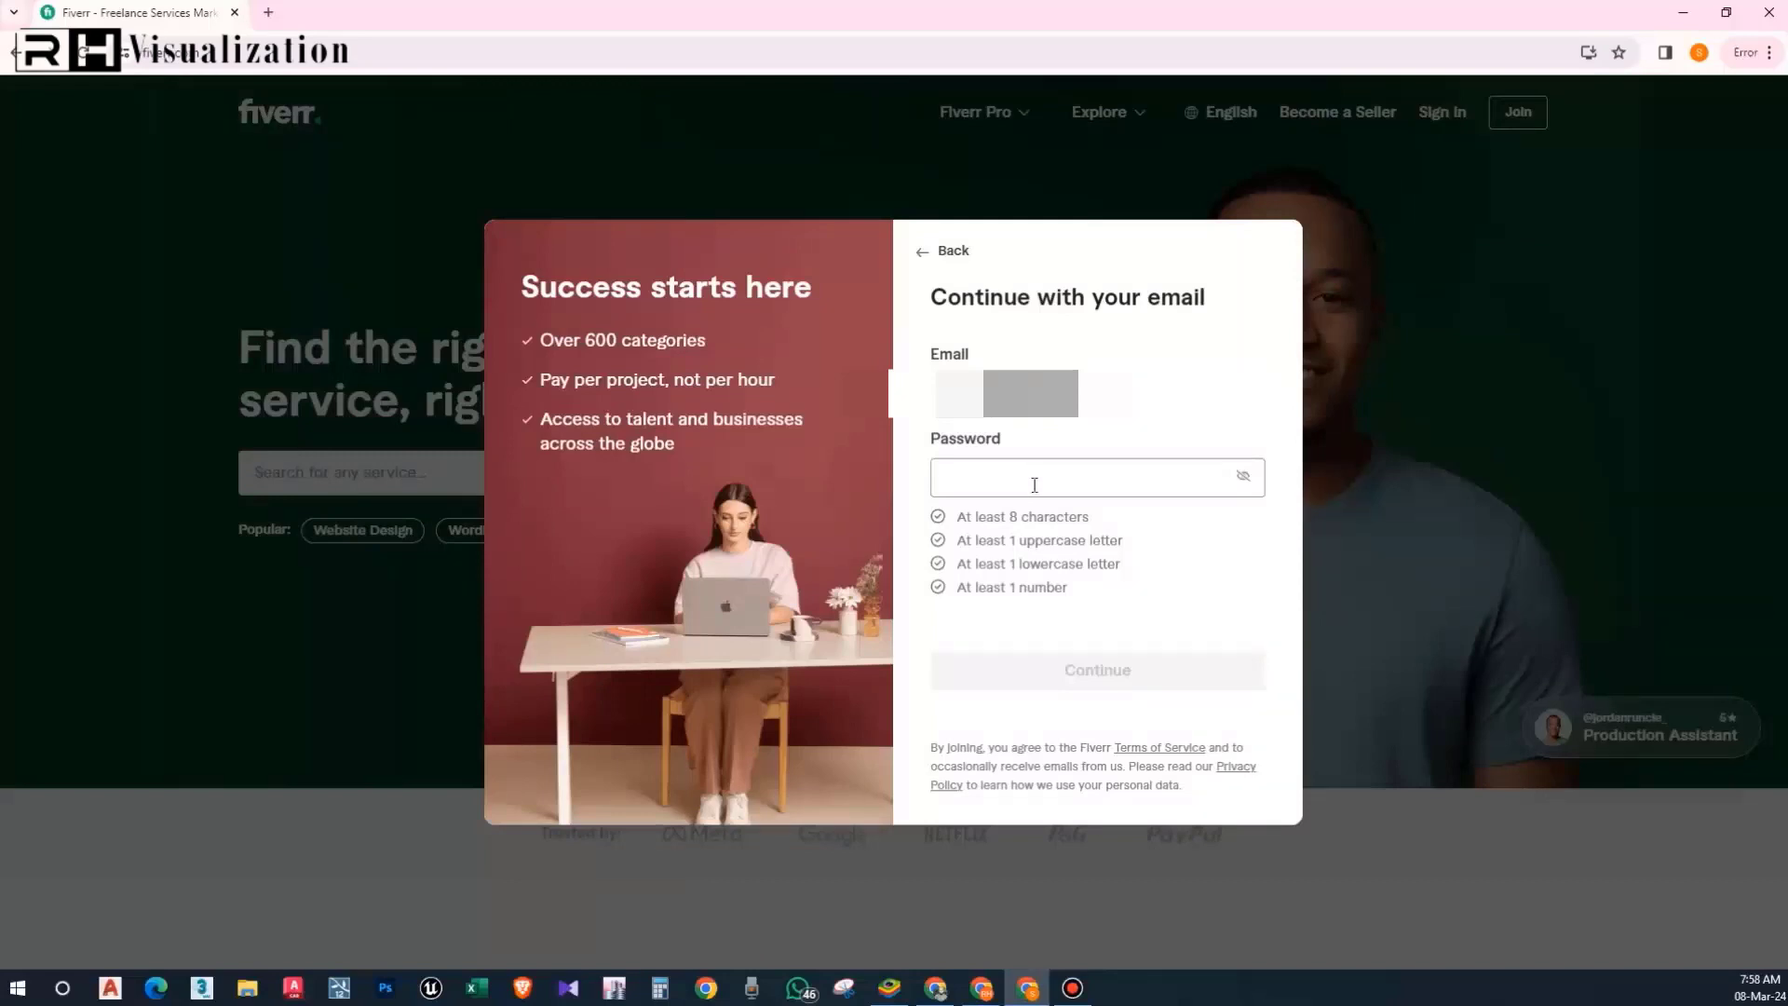
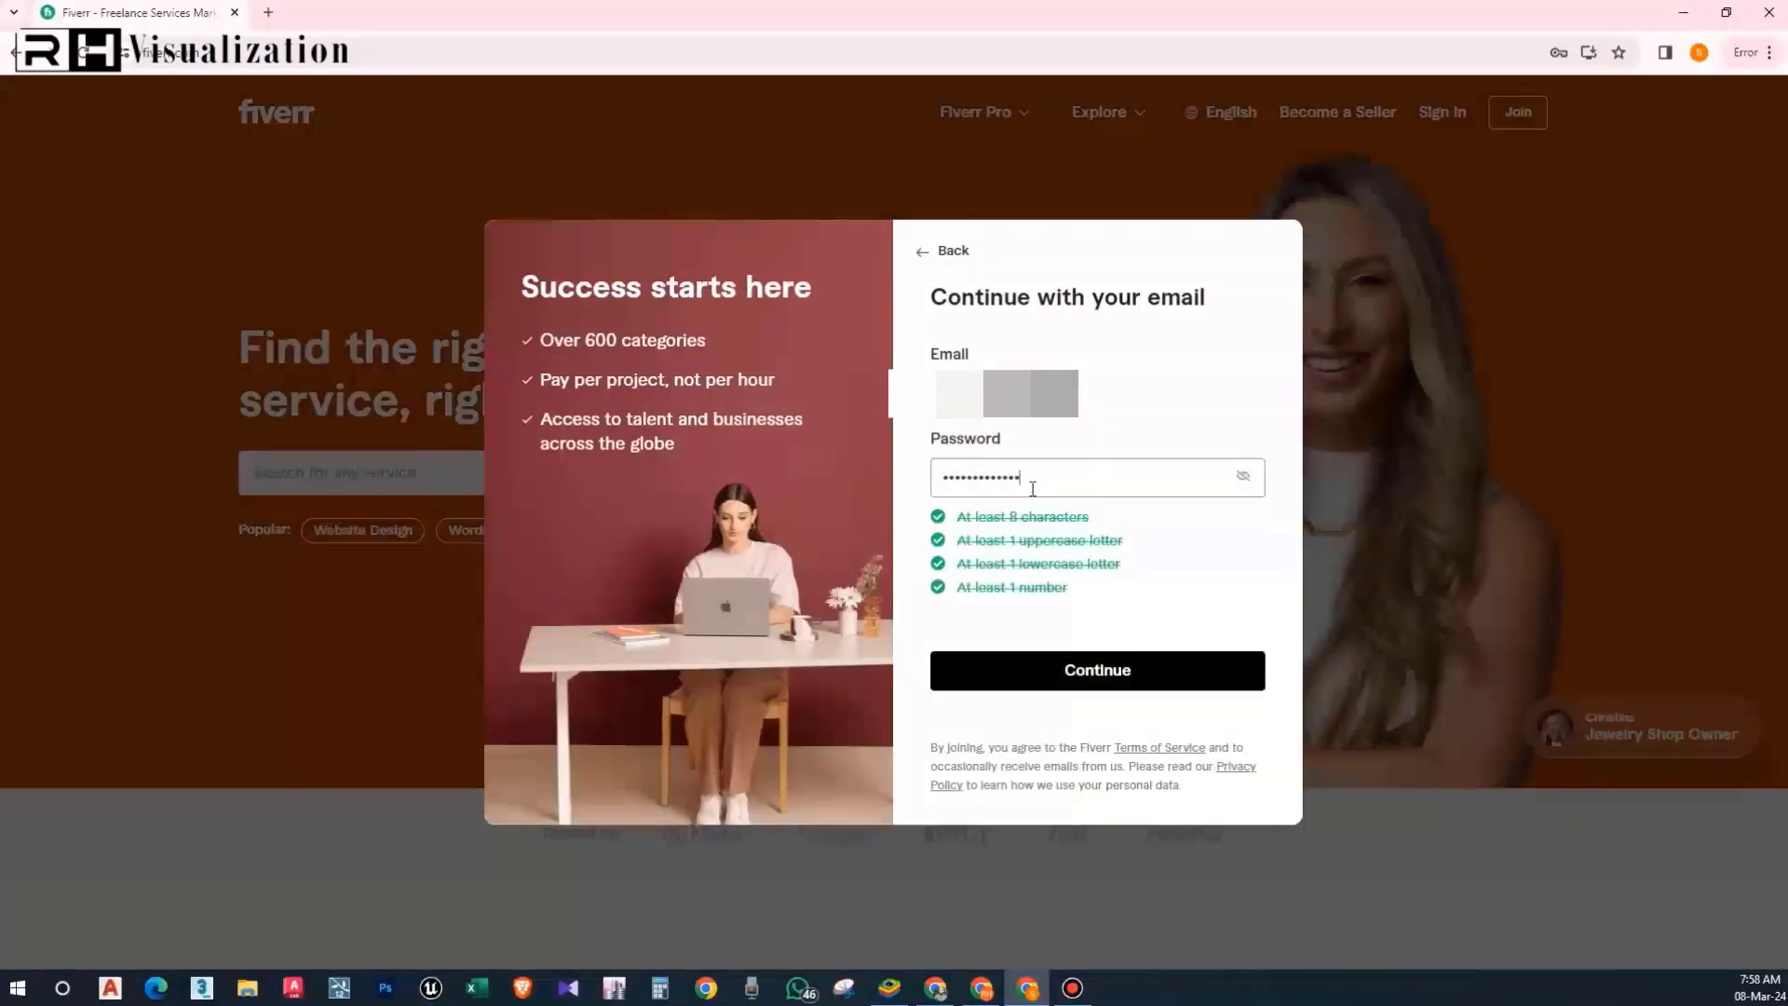
{"action": "left_click", "coordinate": [1127, 675]}
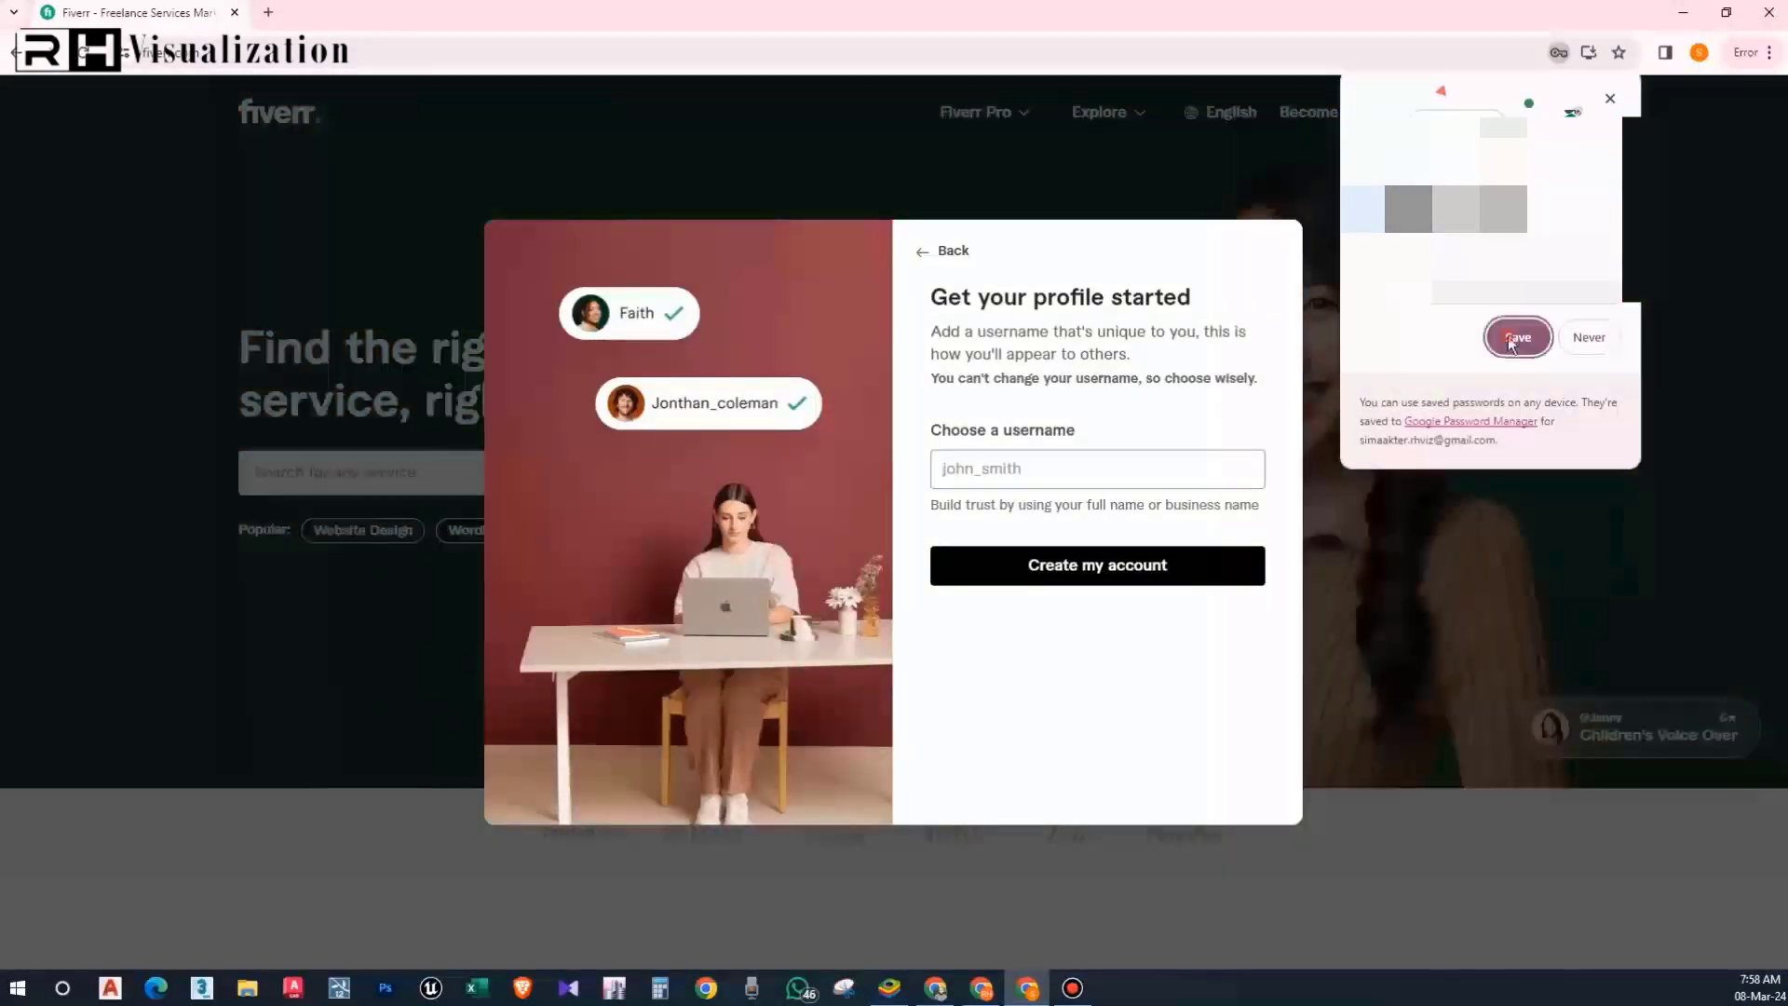
Step: Let the browser save the password and enter a first username choice
{"action": "left_click", "coordinate": [1518, 338]}
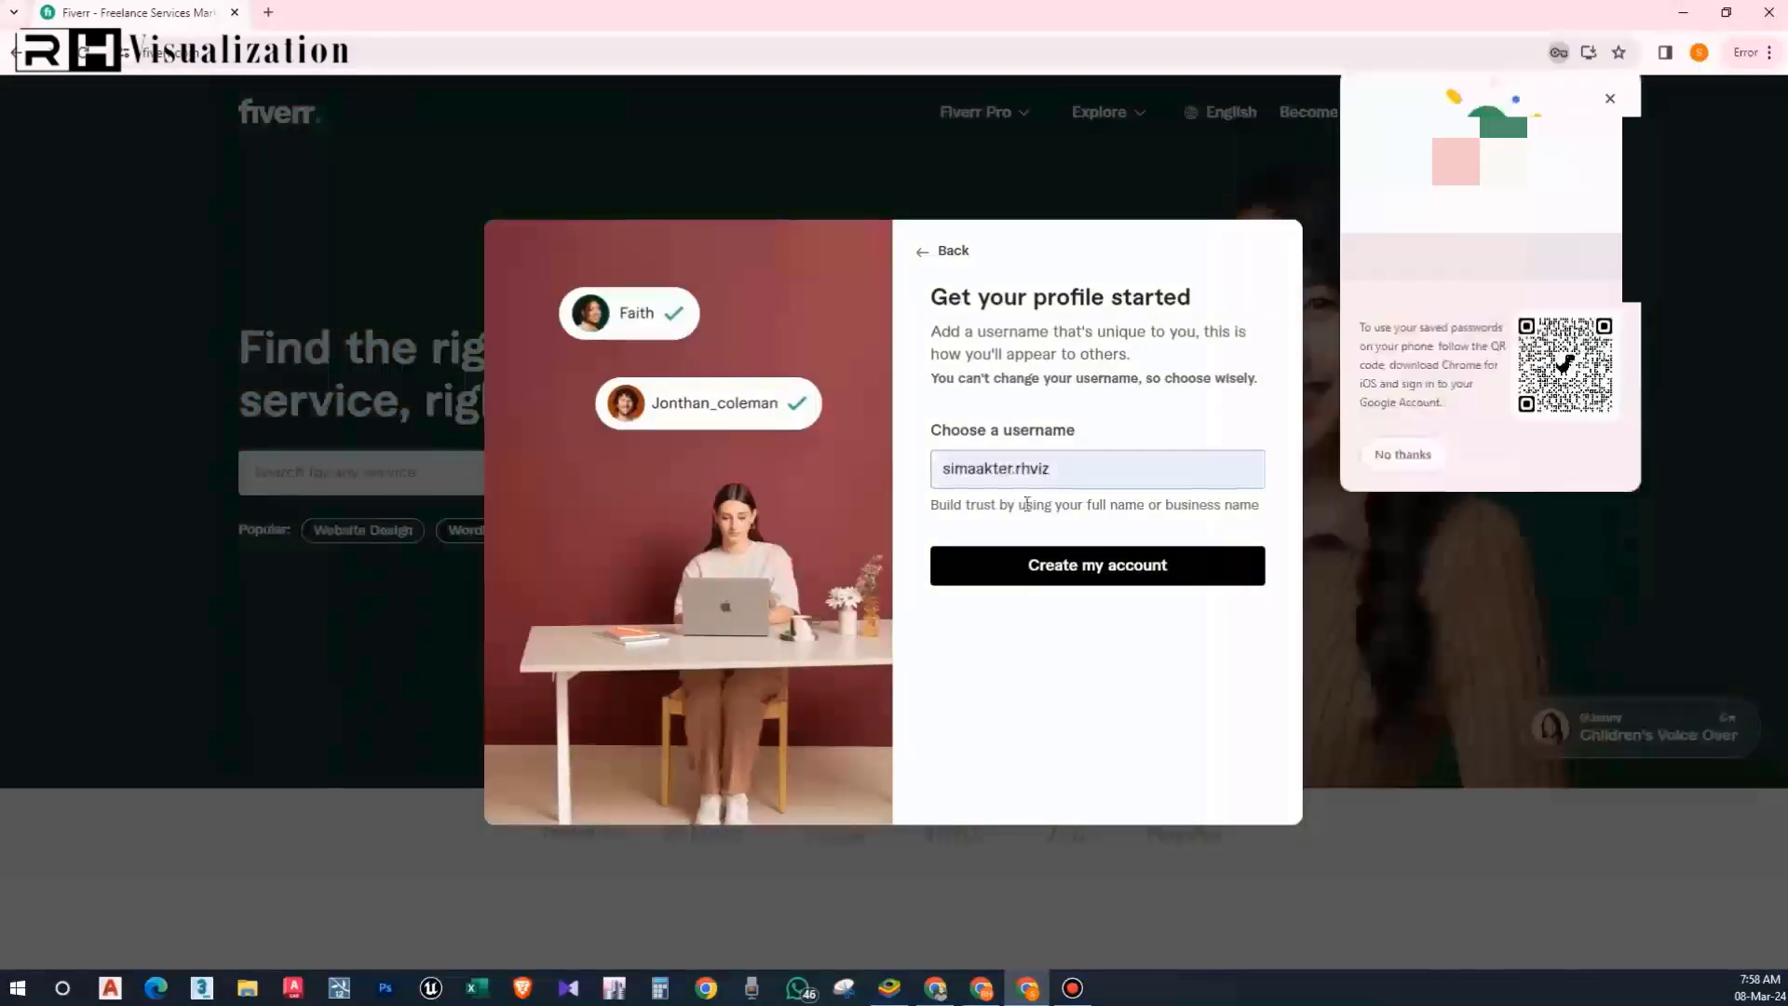
{"action": "left_click", "coordinate": [1398, 455]}
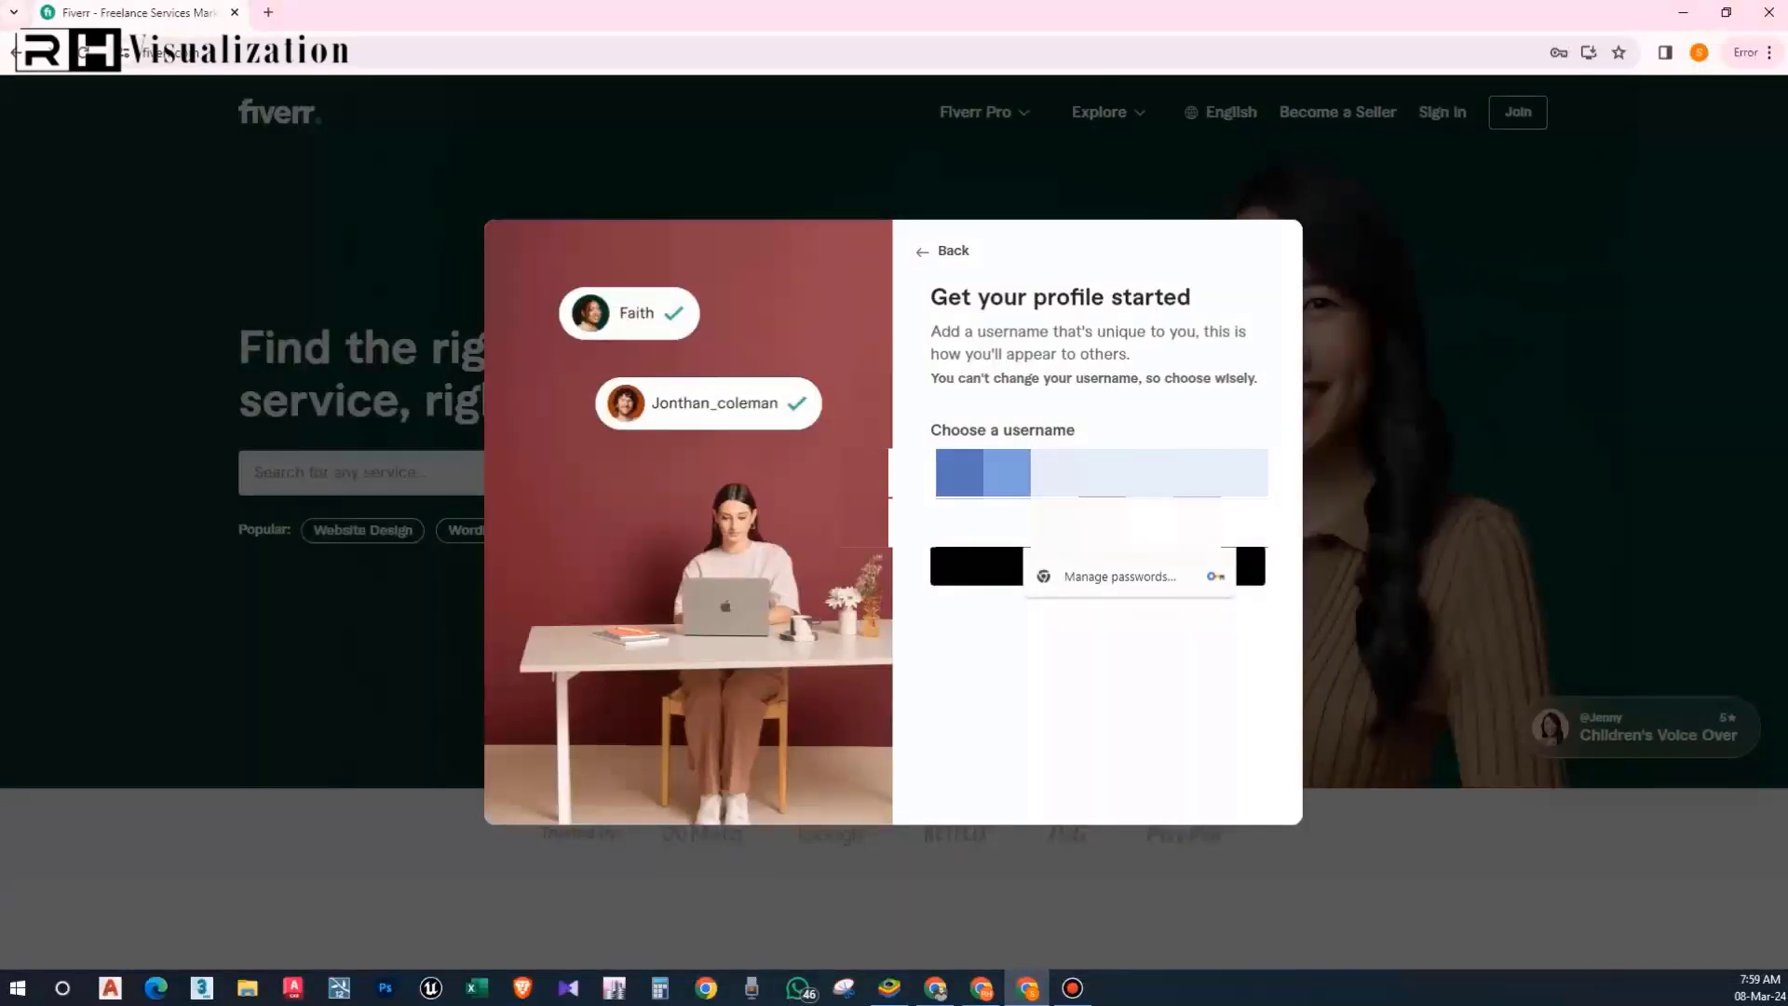
{"action": "type", "text": "caddesigne"}
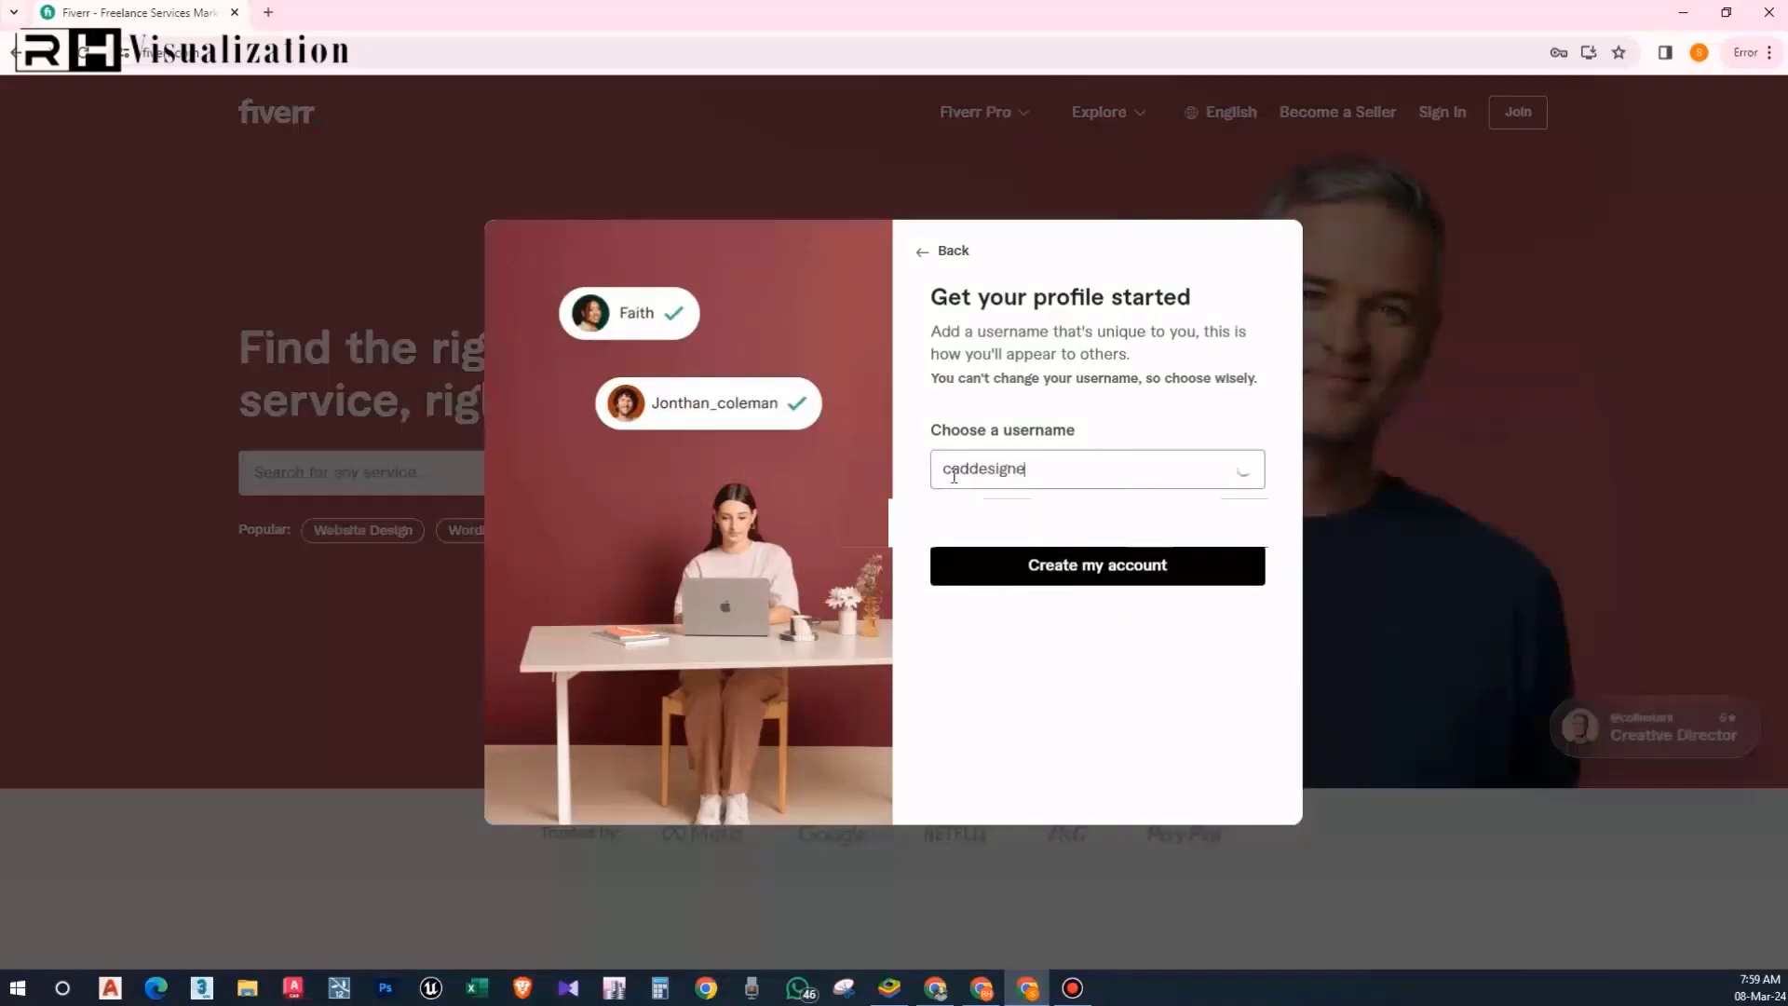
{"action": "type", "text": "r"}
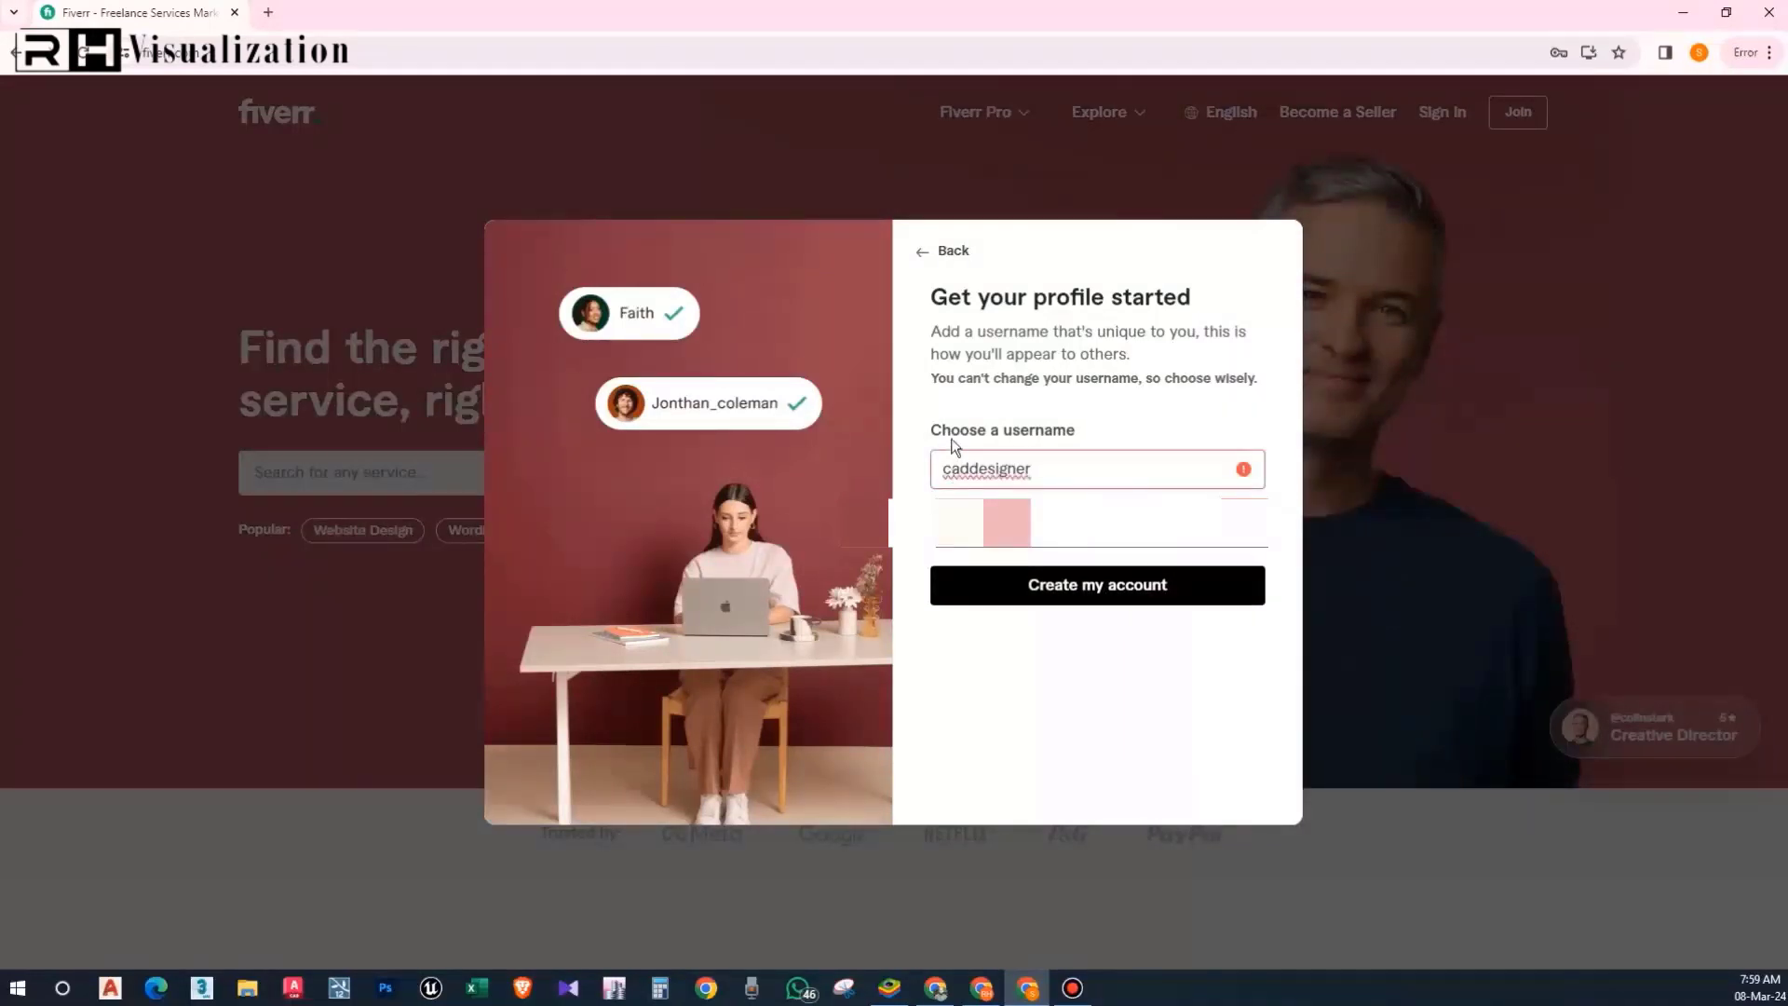
Step: Replace the taken username with an available one and create the account
{"action": "key", "text": "ctrl+a"}
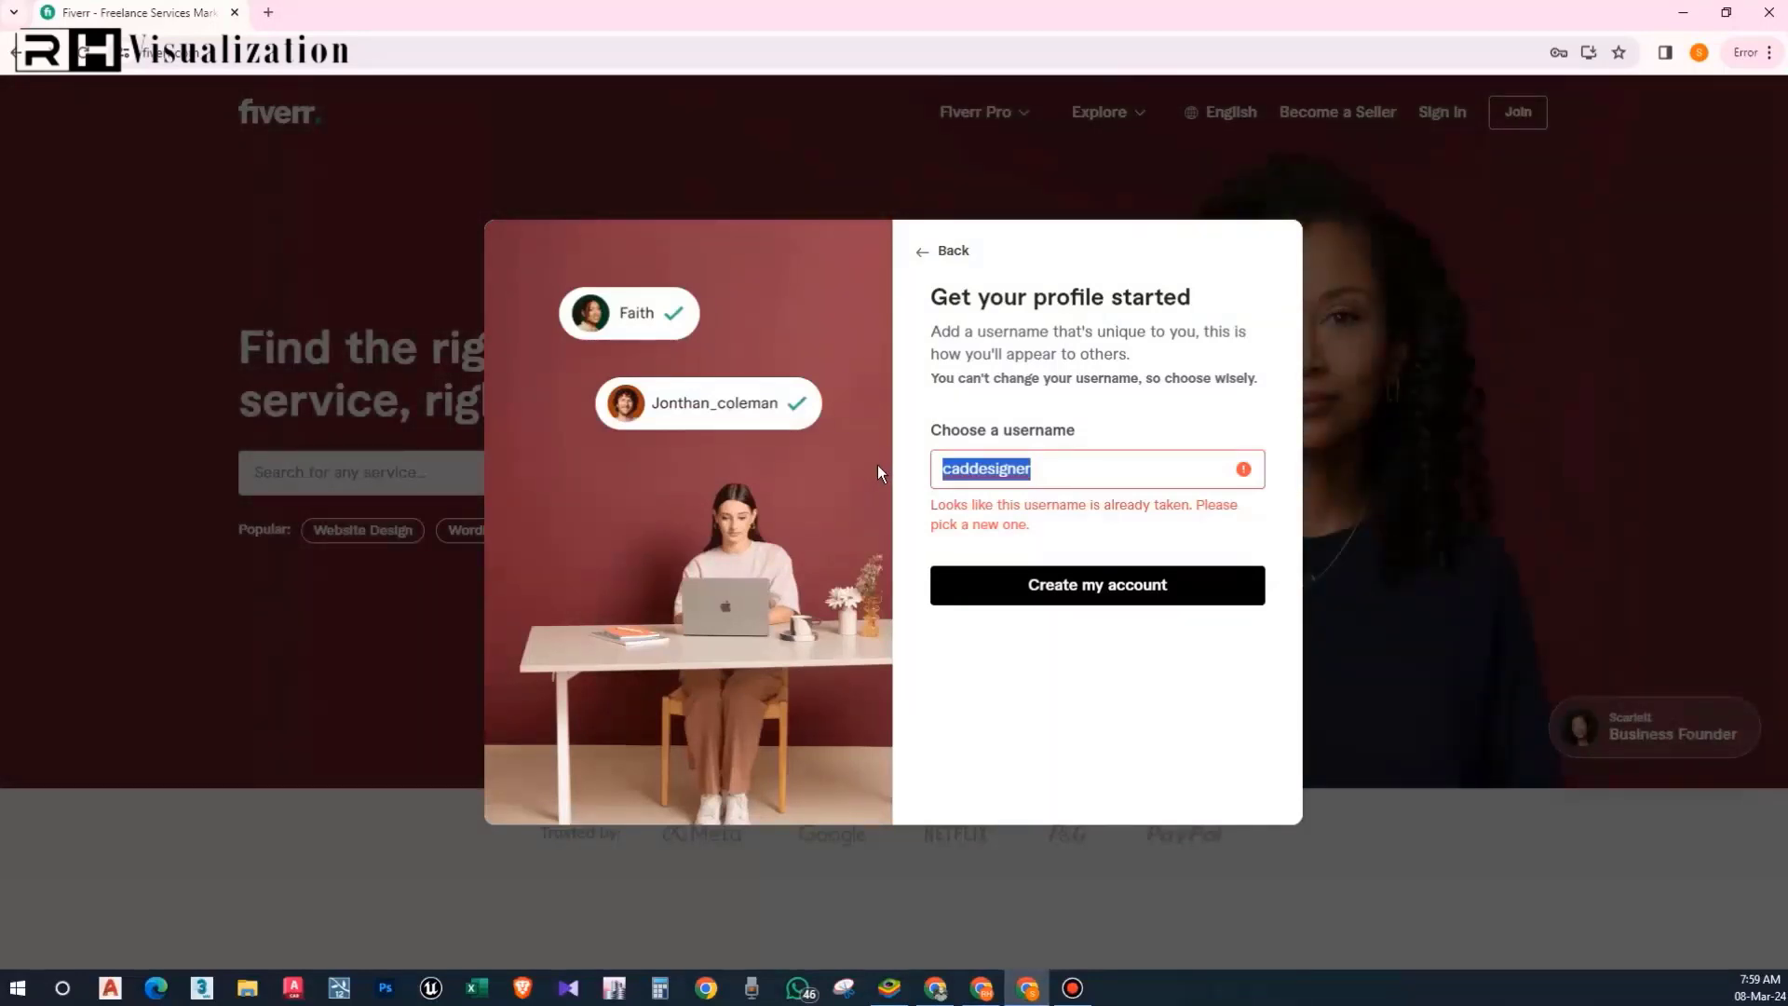
{"action": "type", "text": "Da"}
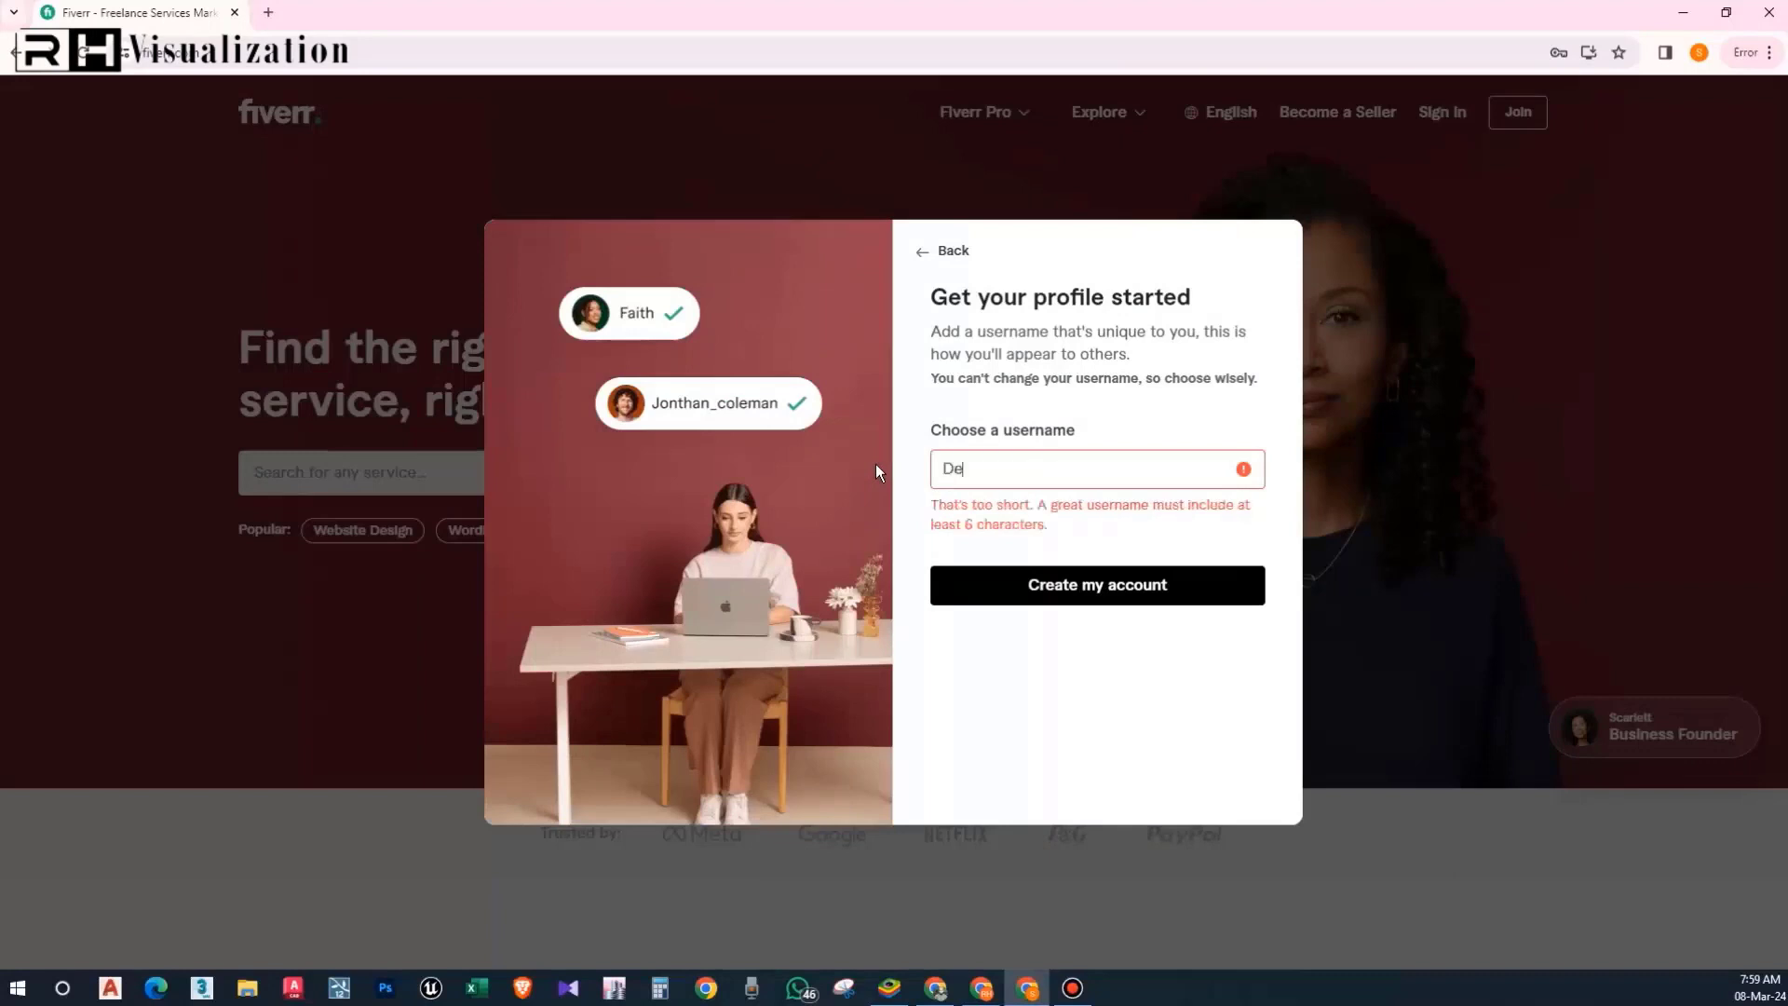
{"action": "type", "text": "d"}
{"action": "key", "text": "BackSpace"}
{"action": "key", "text": "BackSpace"}
{"action": "key", "text": "BackSpace"}
{"action": "type", "text": "des"}
{"action": "type", "text": "ign"}
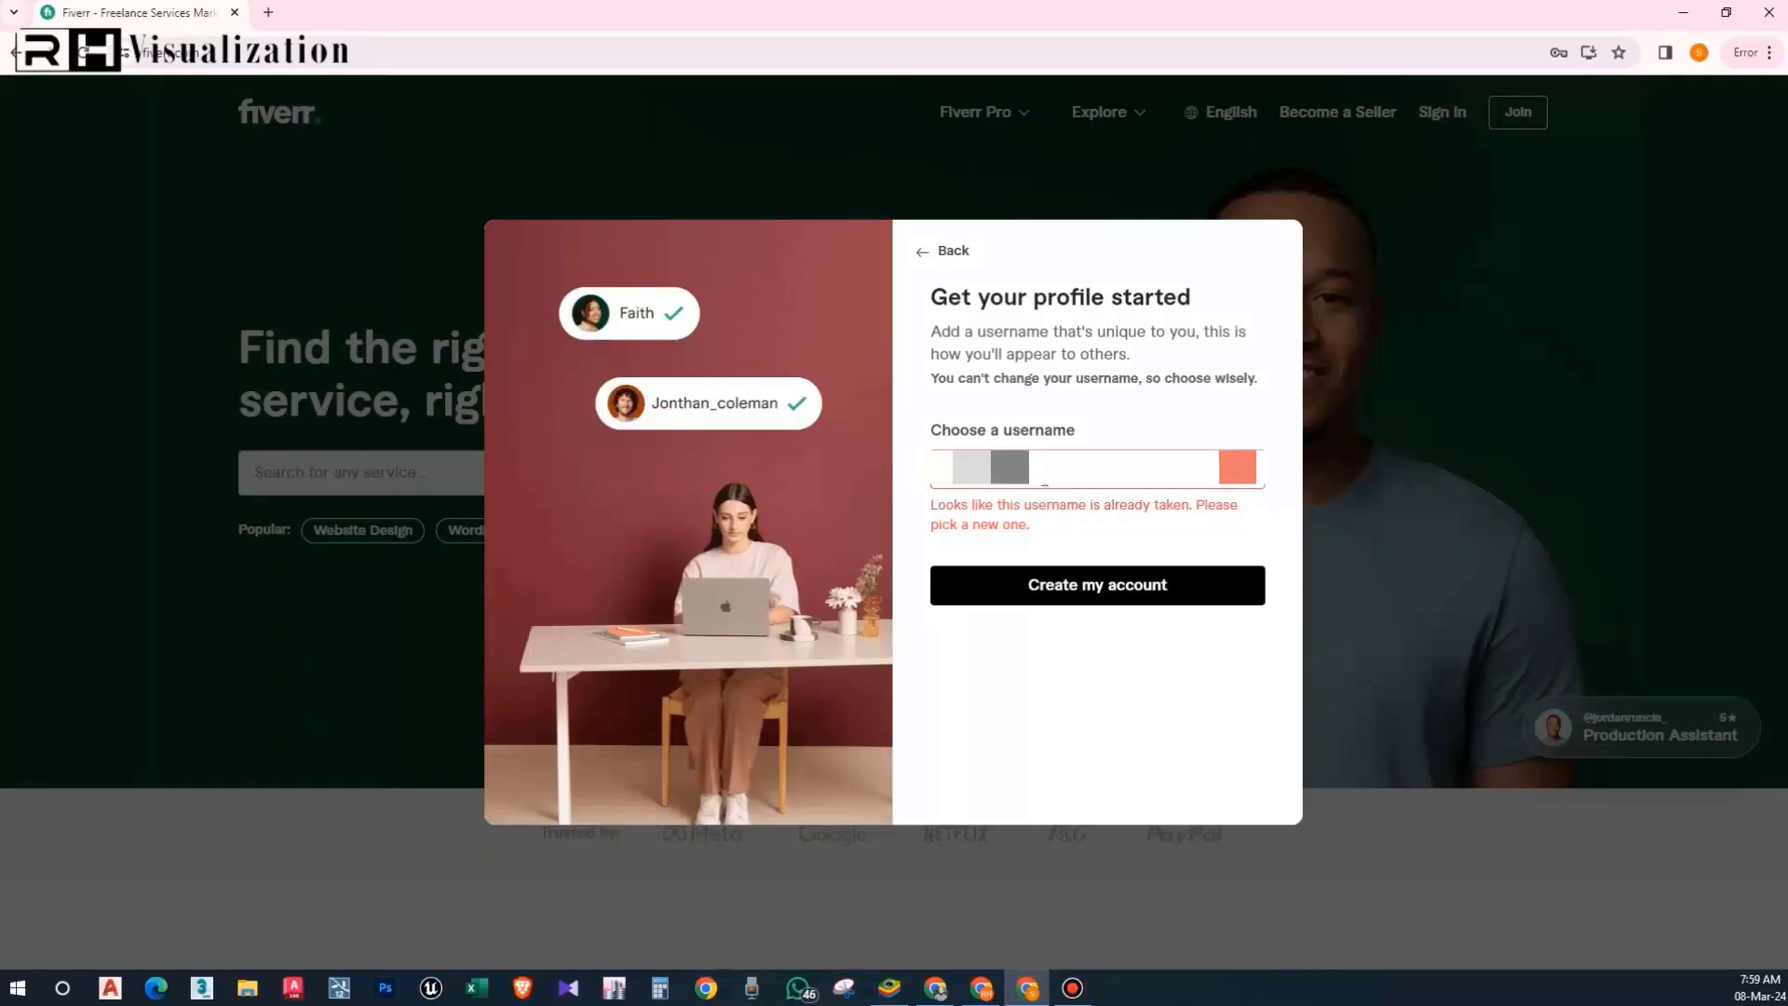
{"action": "type", "text": "123"}
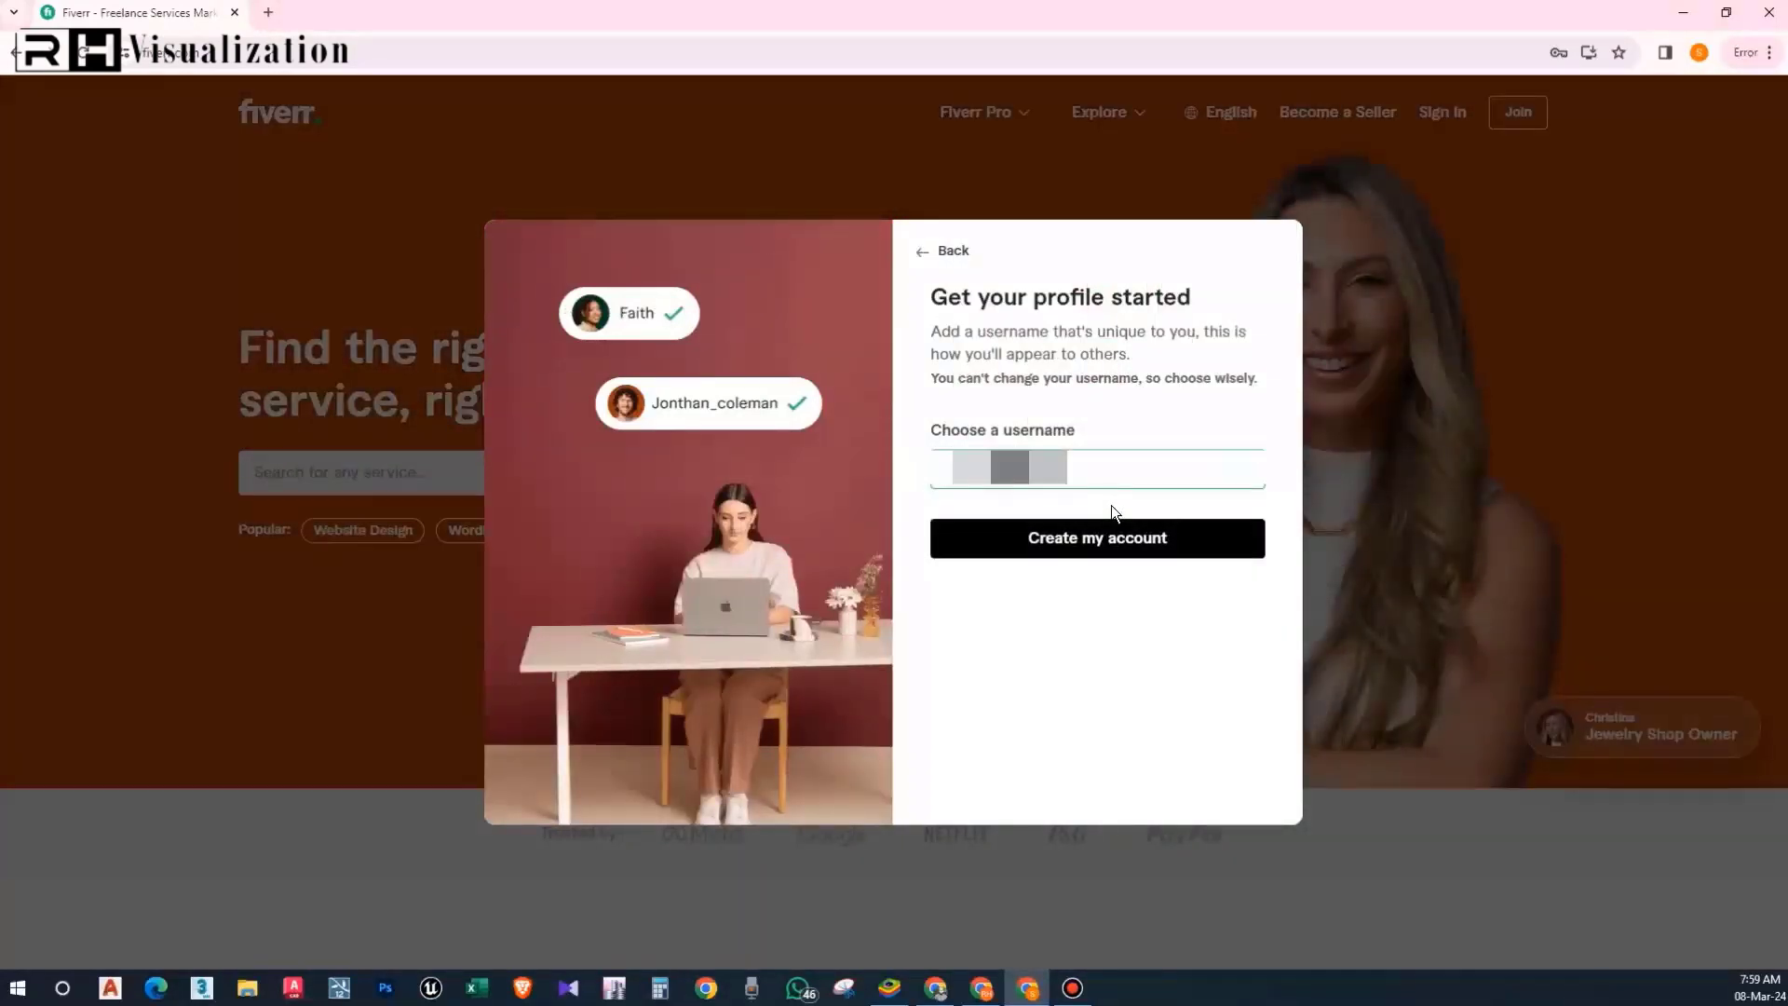
{"action": "key", "text": "BackSpace"}
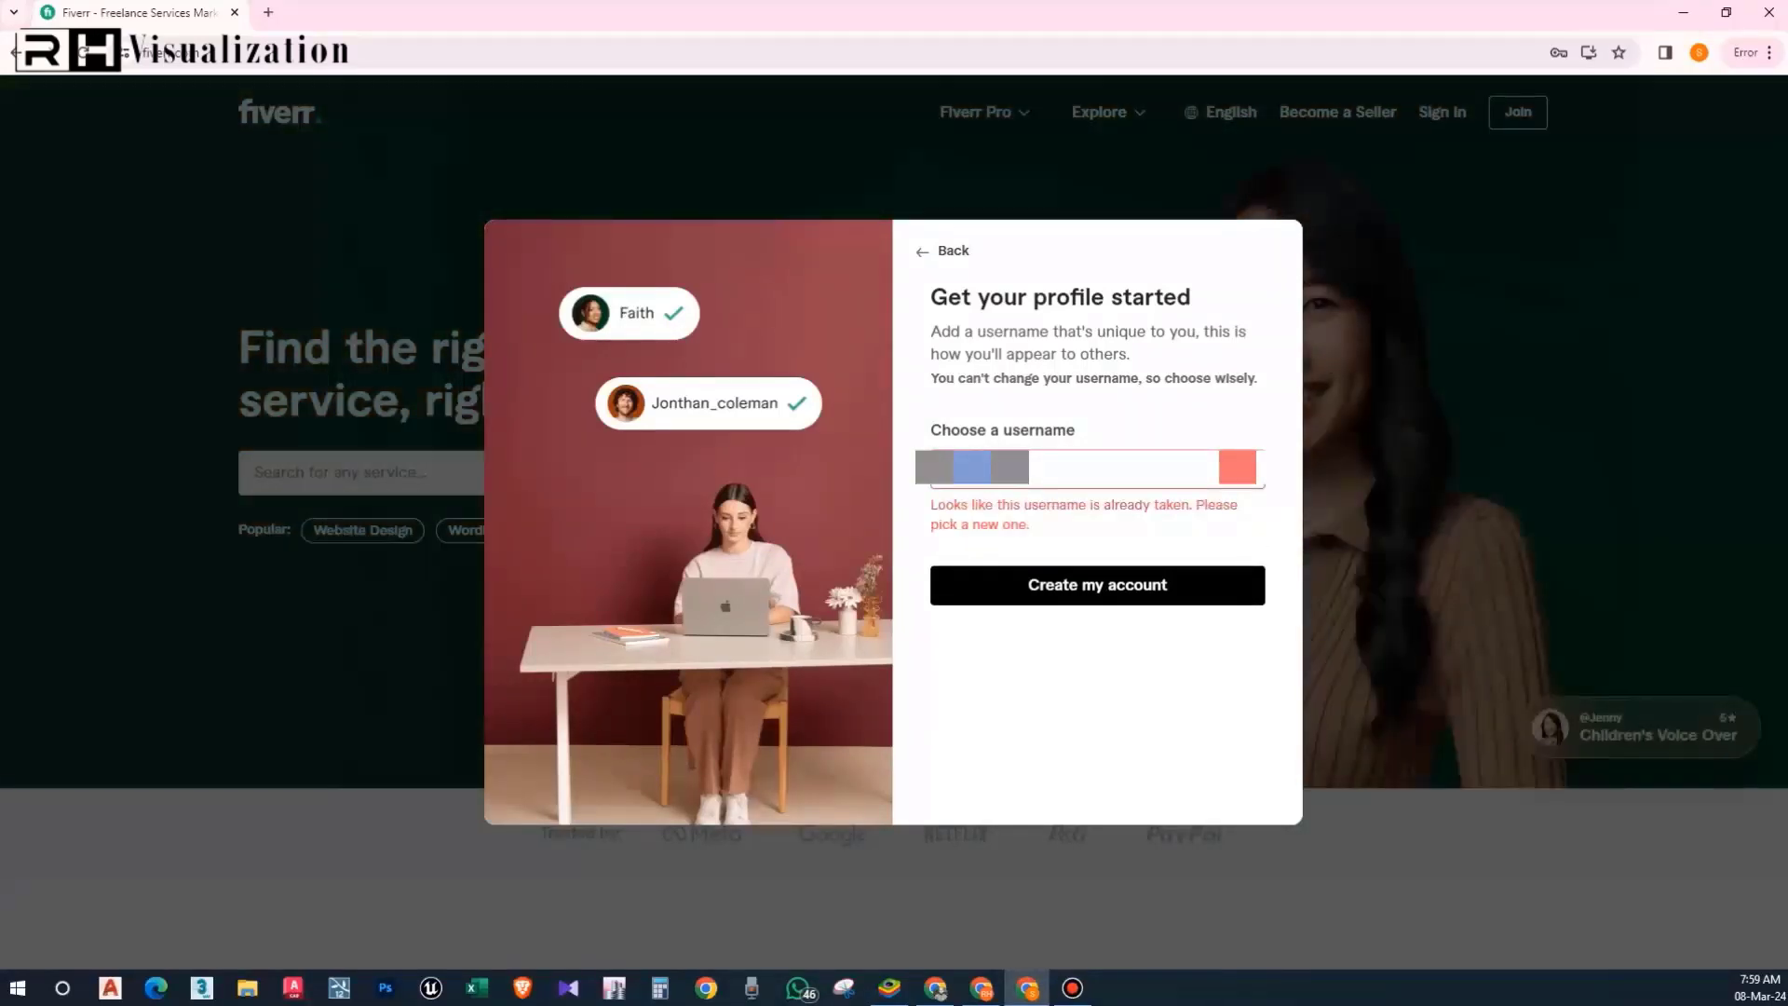
{"action": "key", "text": "BackSpace"}
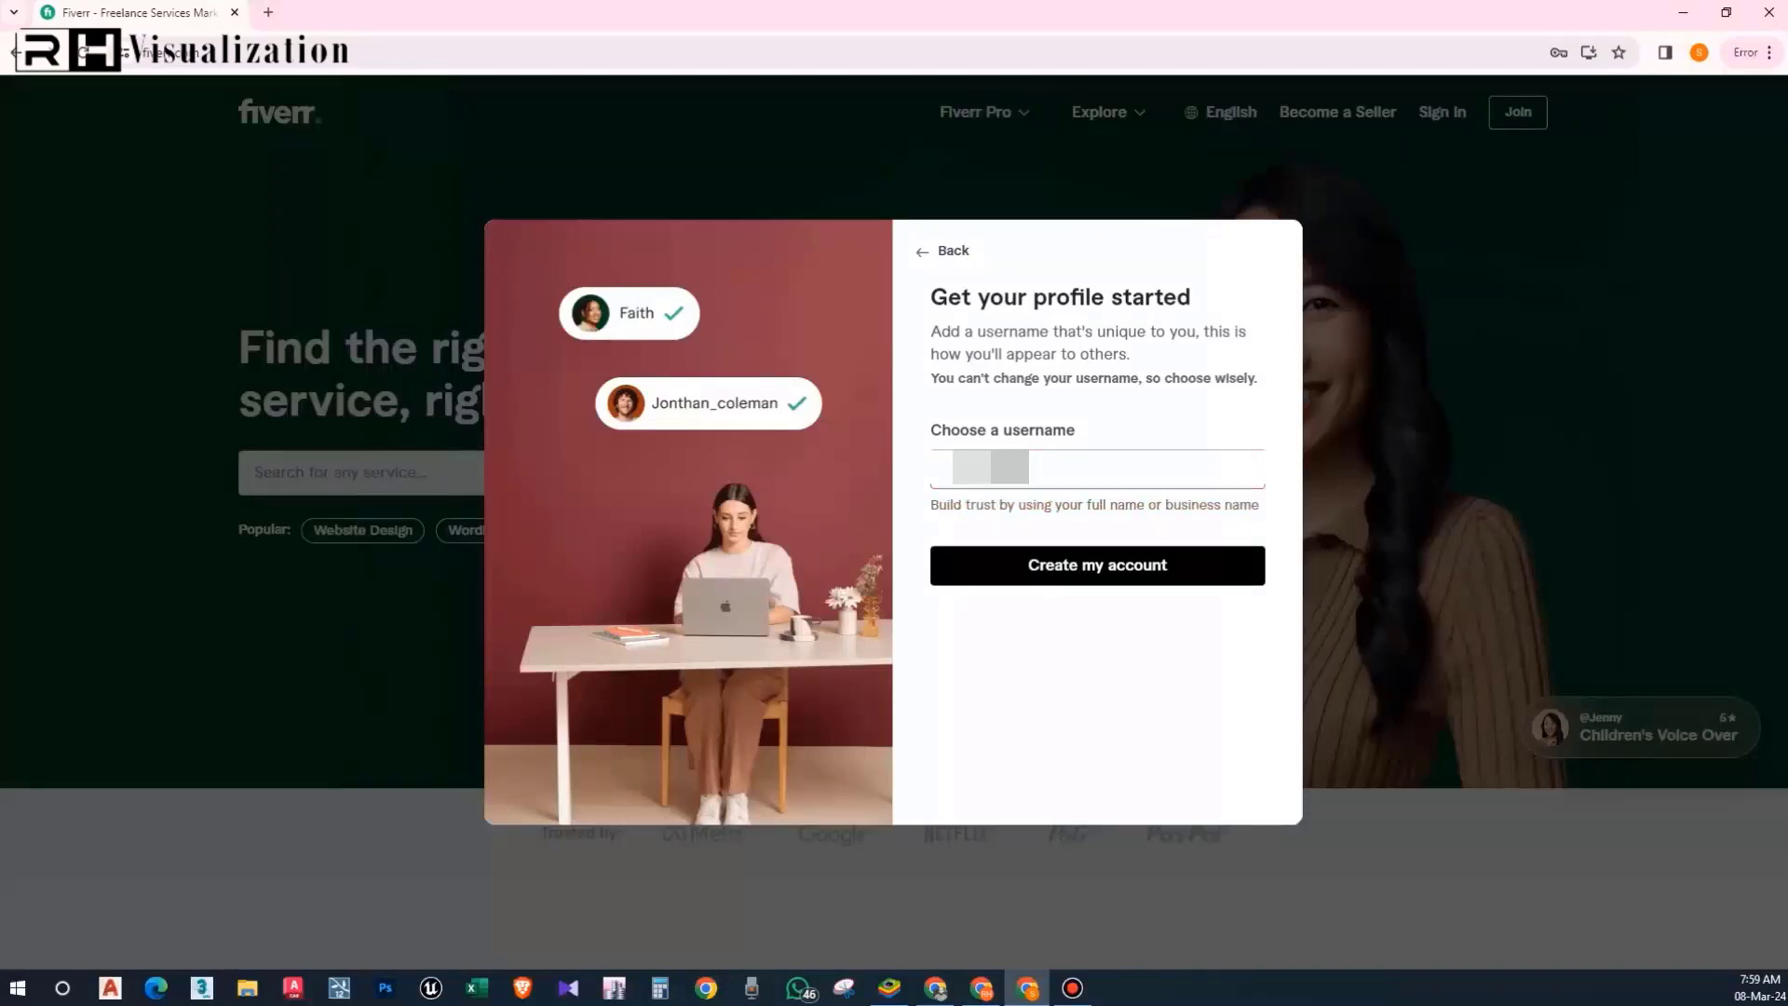
{"action": "key", "text": "BackSpace"}
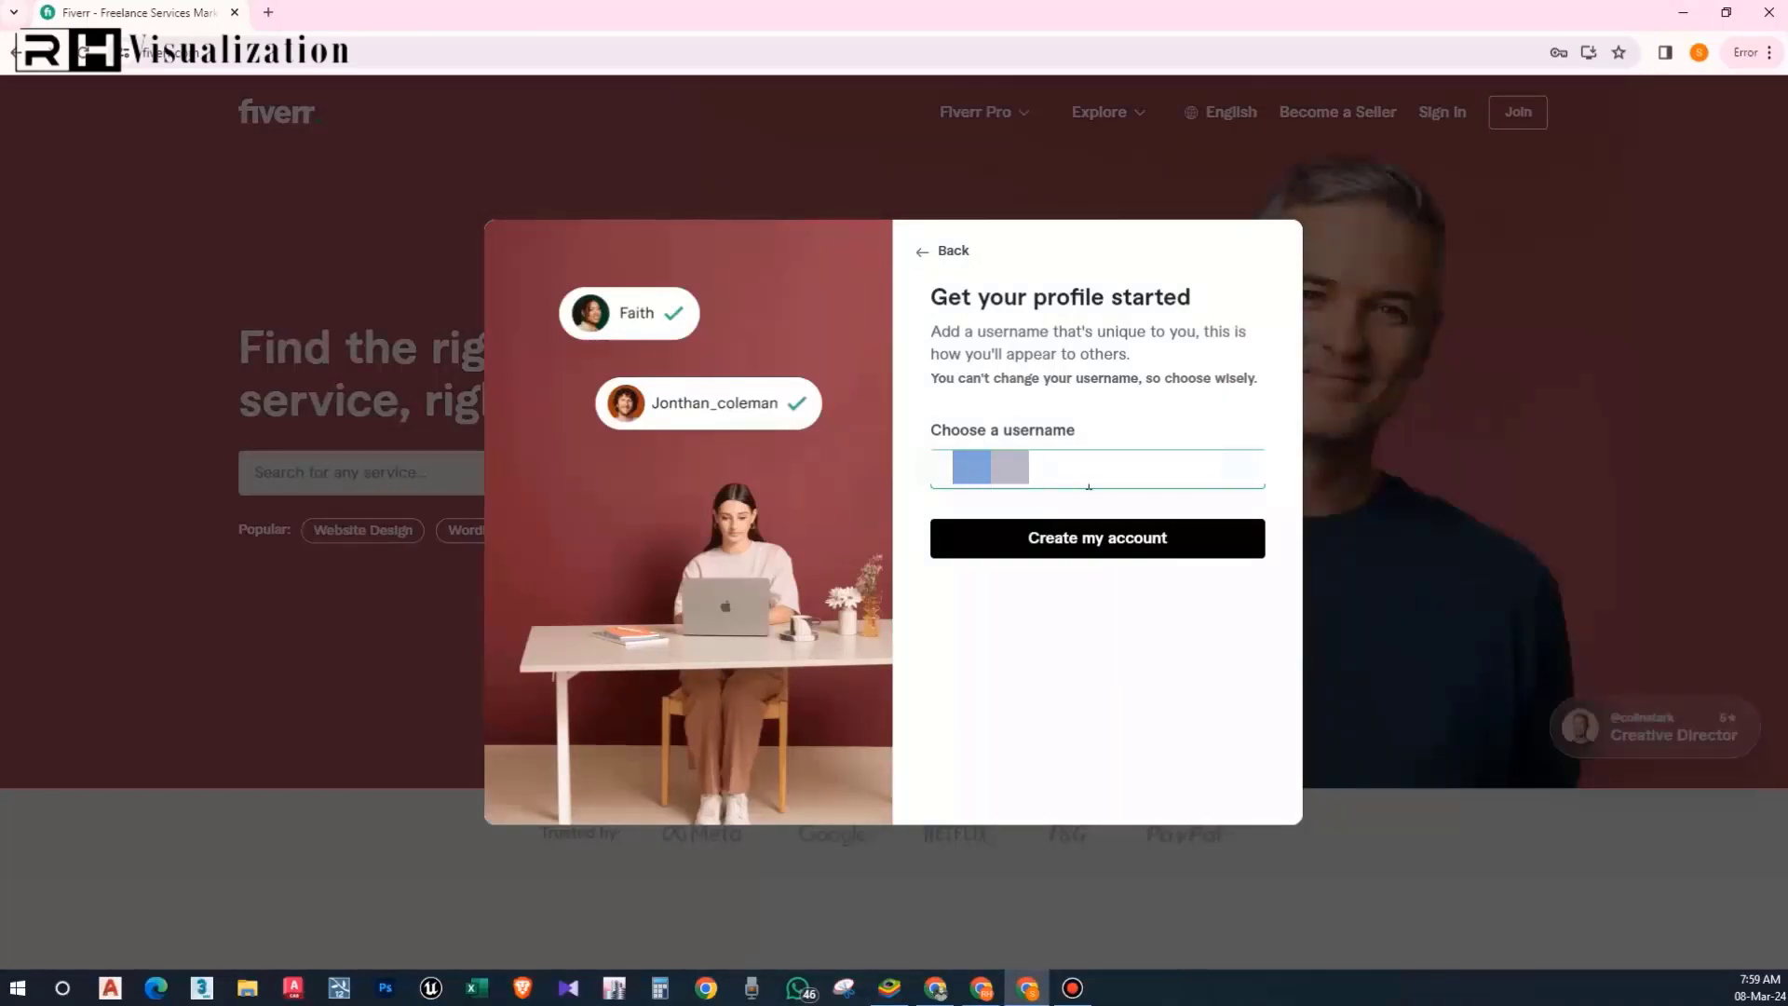
{"action": "left_click", "coordinate": [1096, 551]}
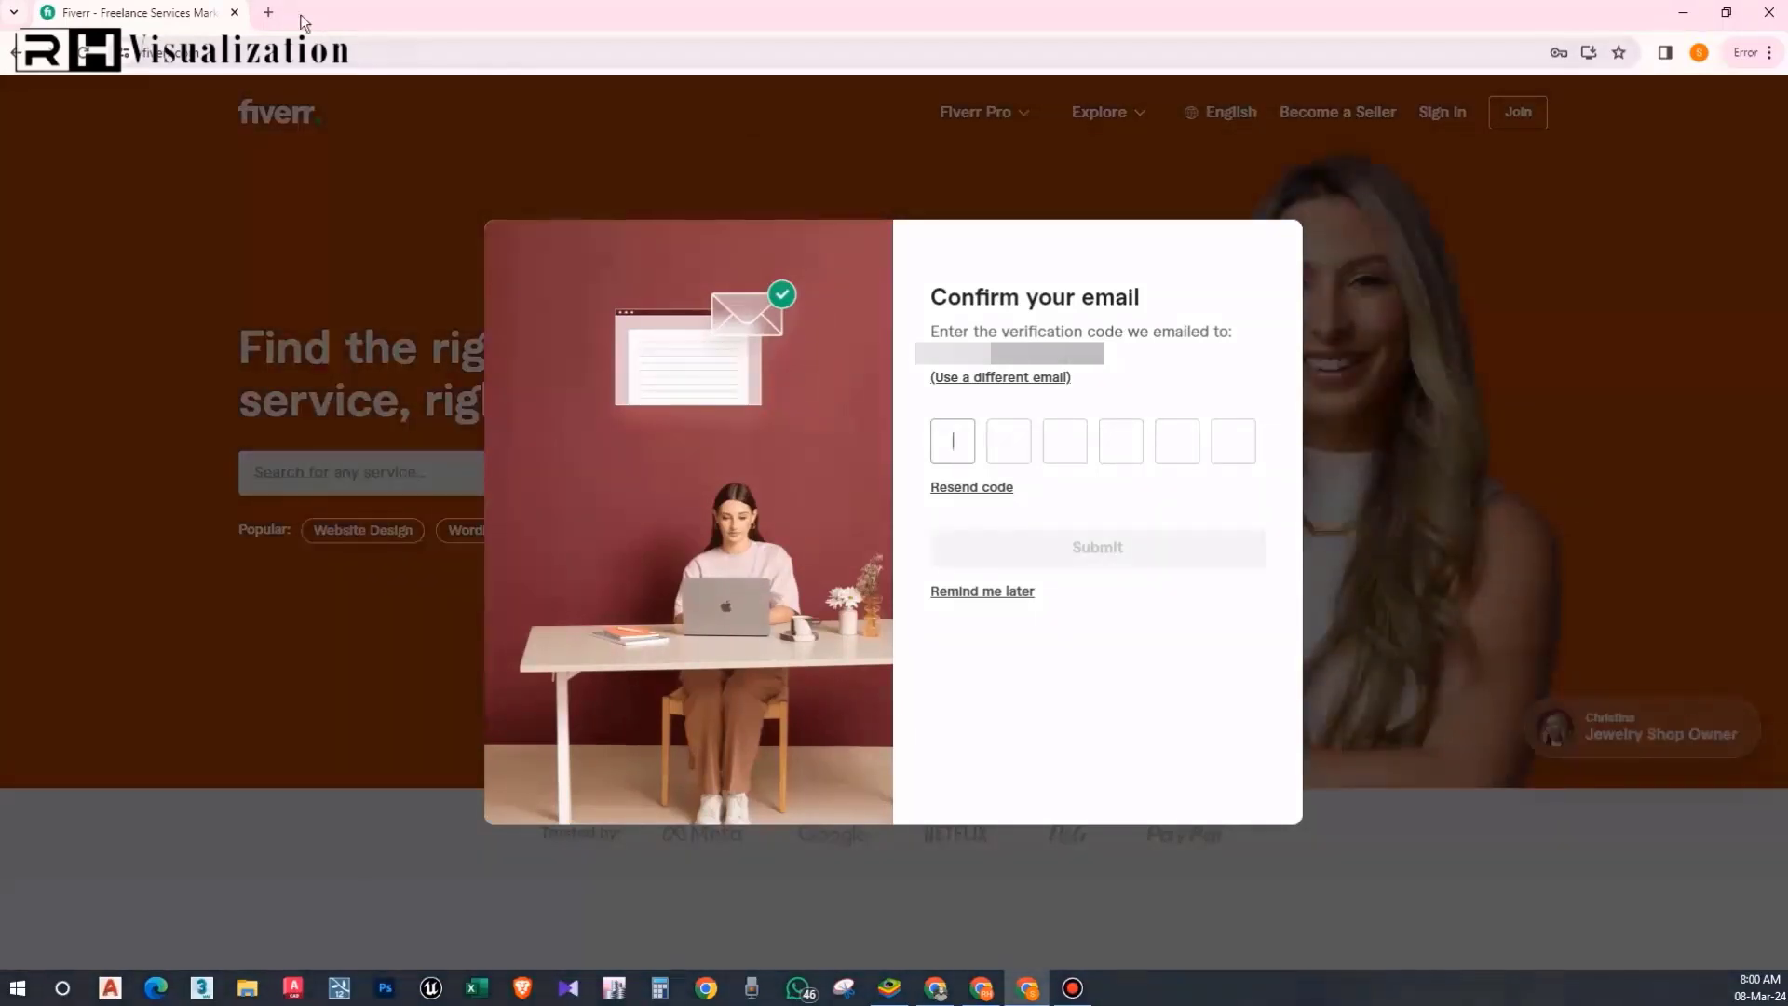
Step: Fetch the emailed verification code in a new tab and paste it into the code boxes
{"action": "key", "text": "ctrl+t"}
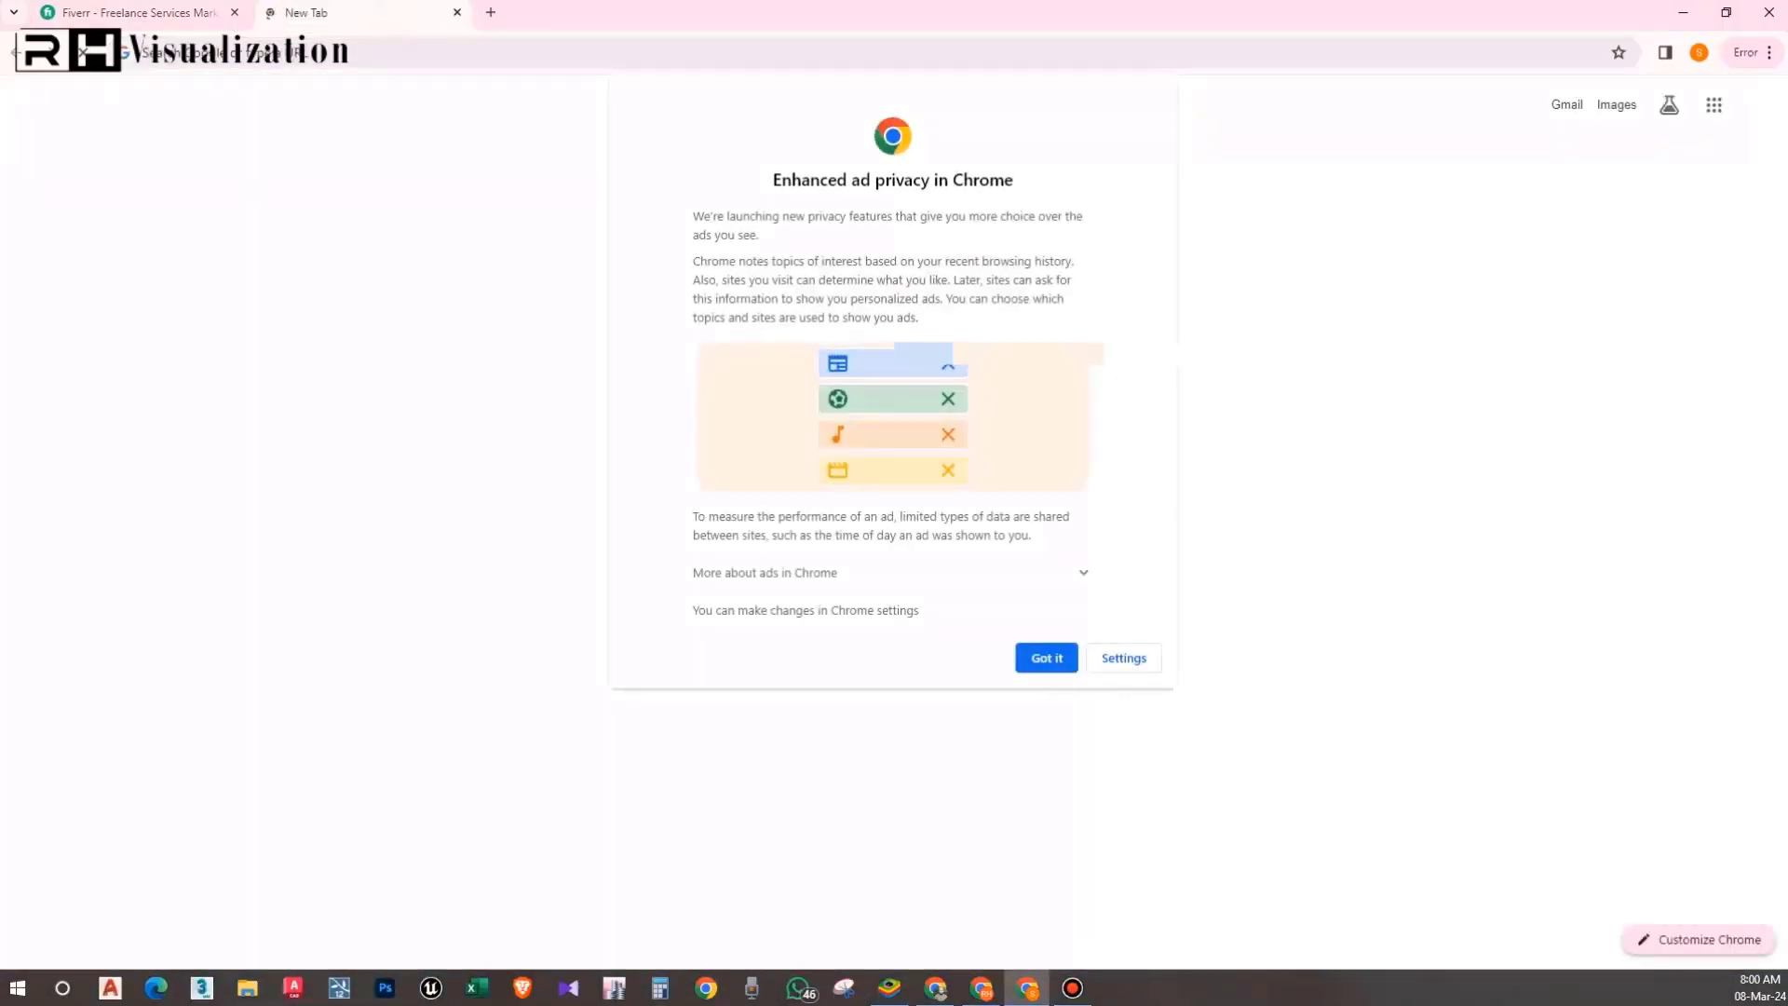
{"action": "left_click", "coordinate": [1049, 658]}
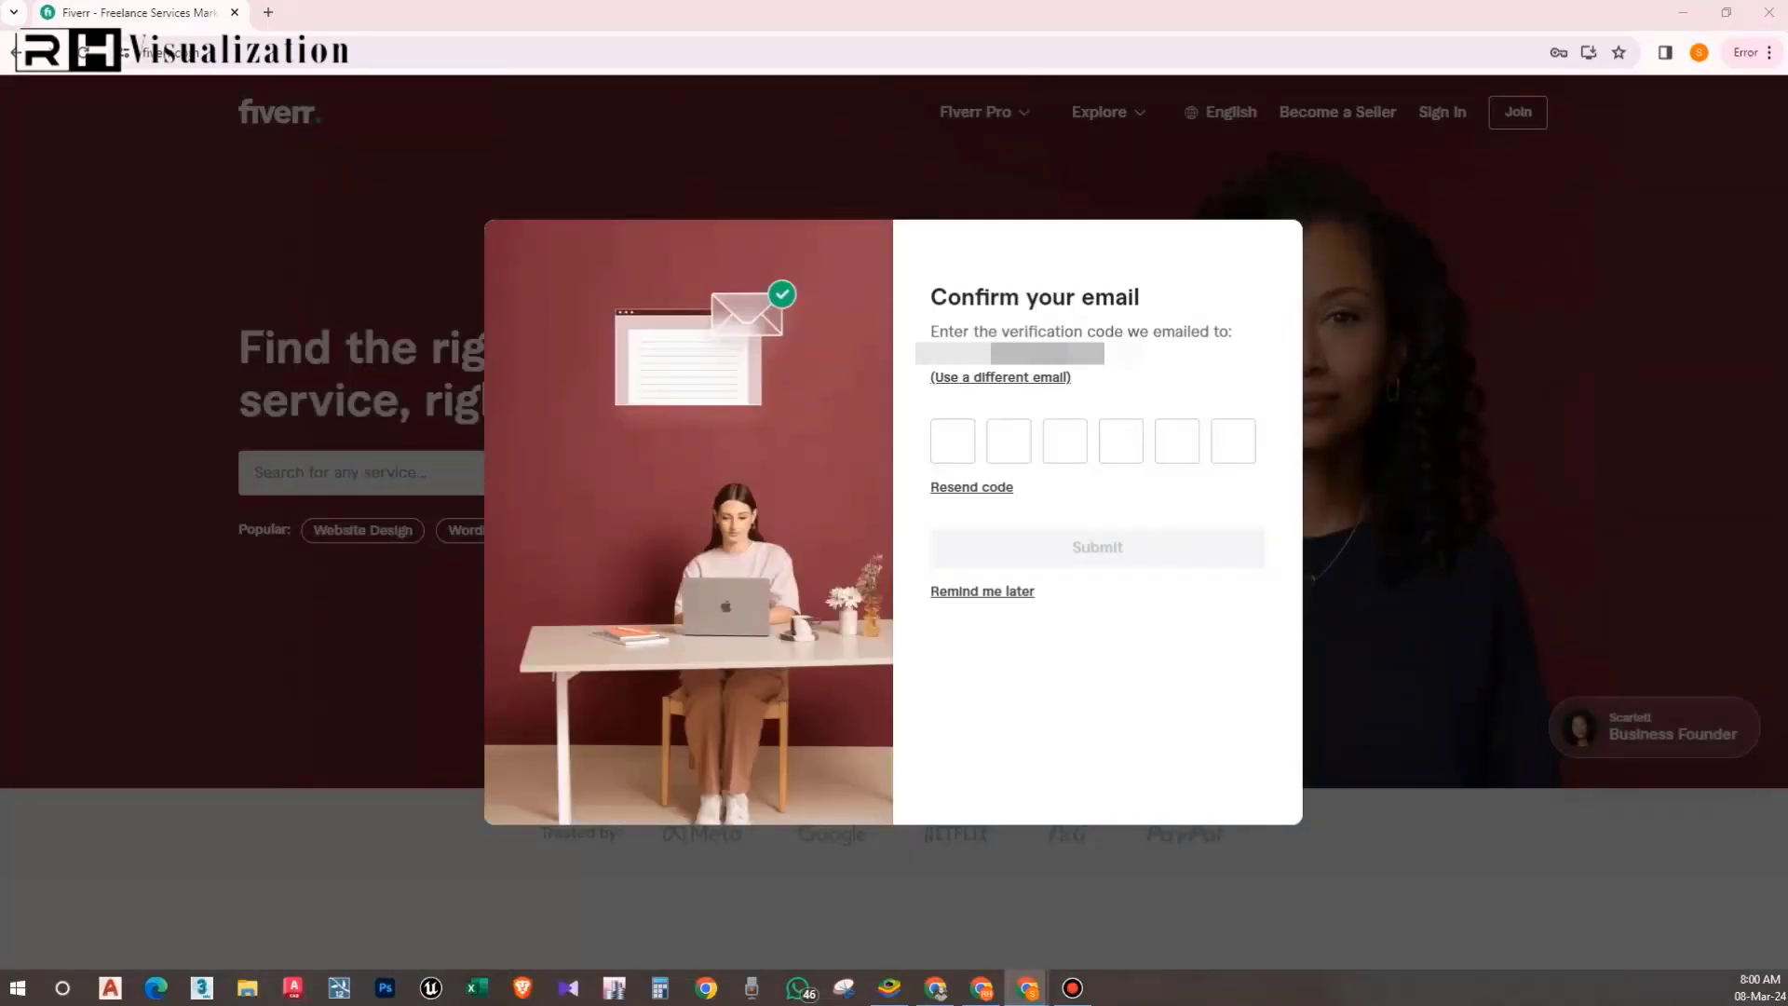
{"action": "left_click", "coordinate": [952, 446]}
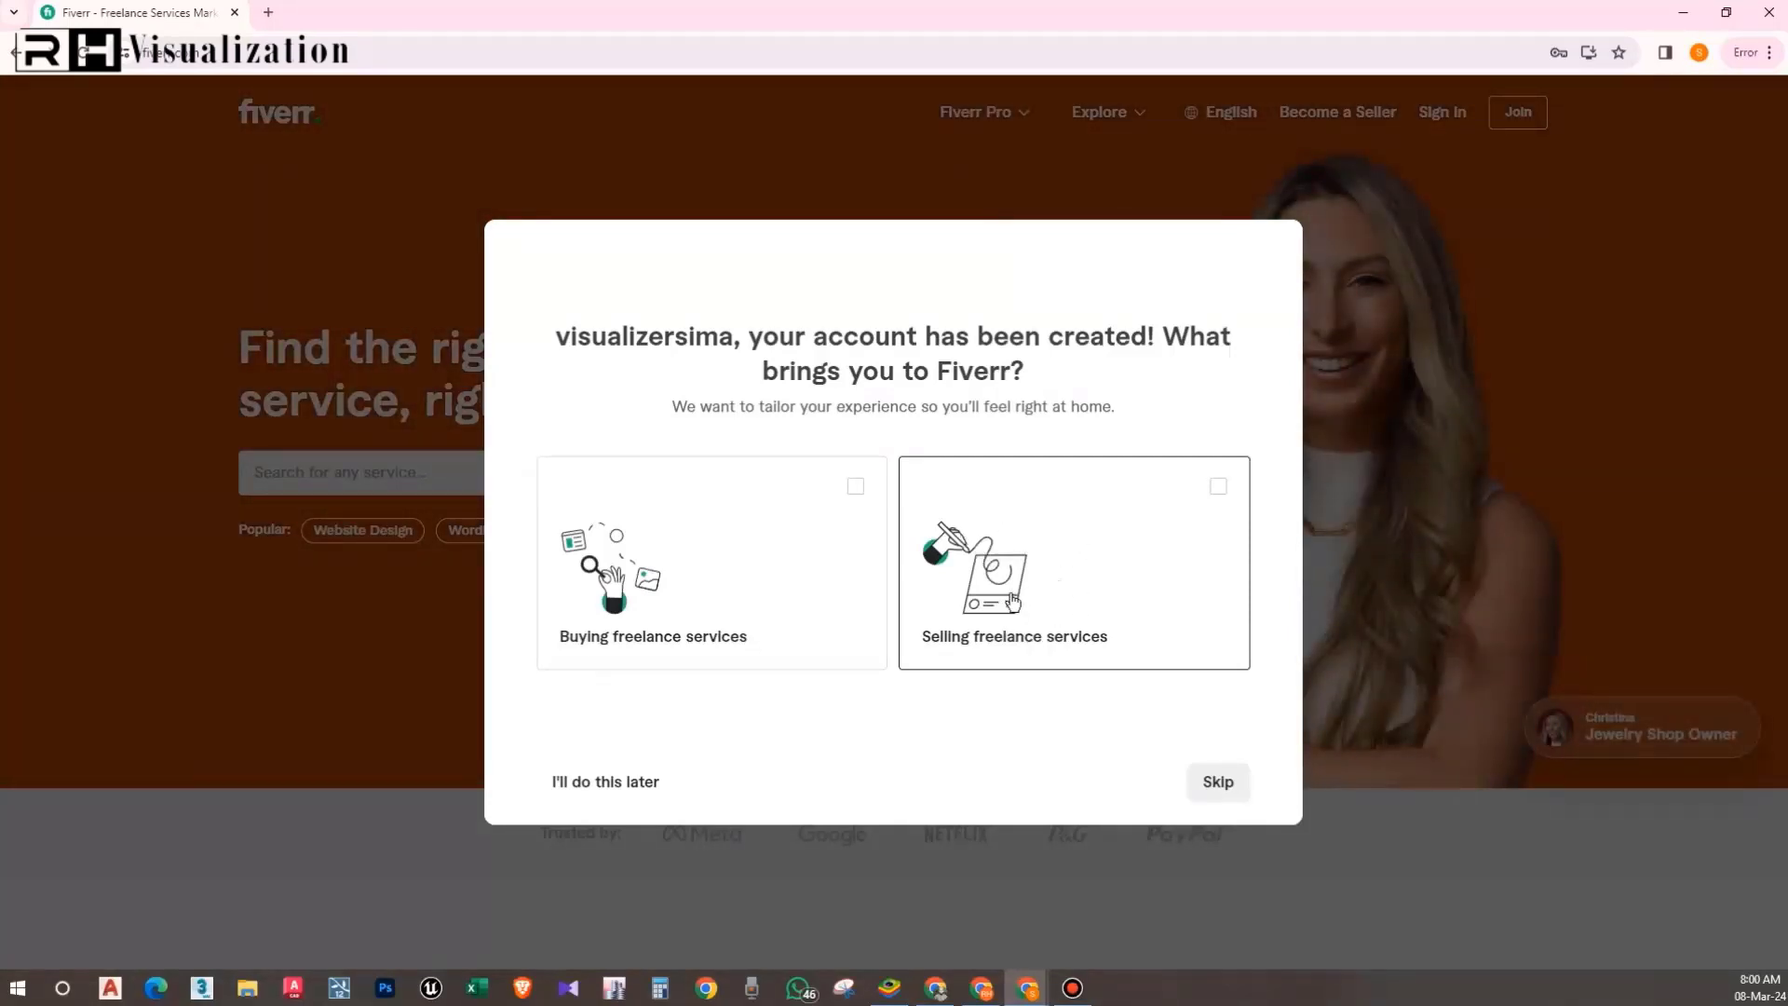
Step: Answer onboarding as a solo freelancer selling services, with both online and offline experience
{"action": "left_click", "coordinate": [1206, 498]}
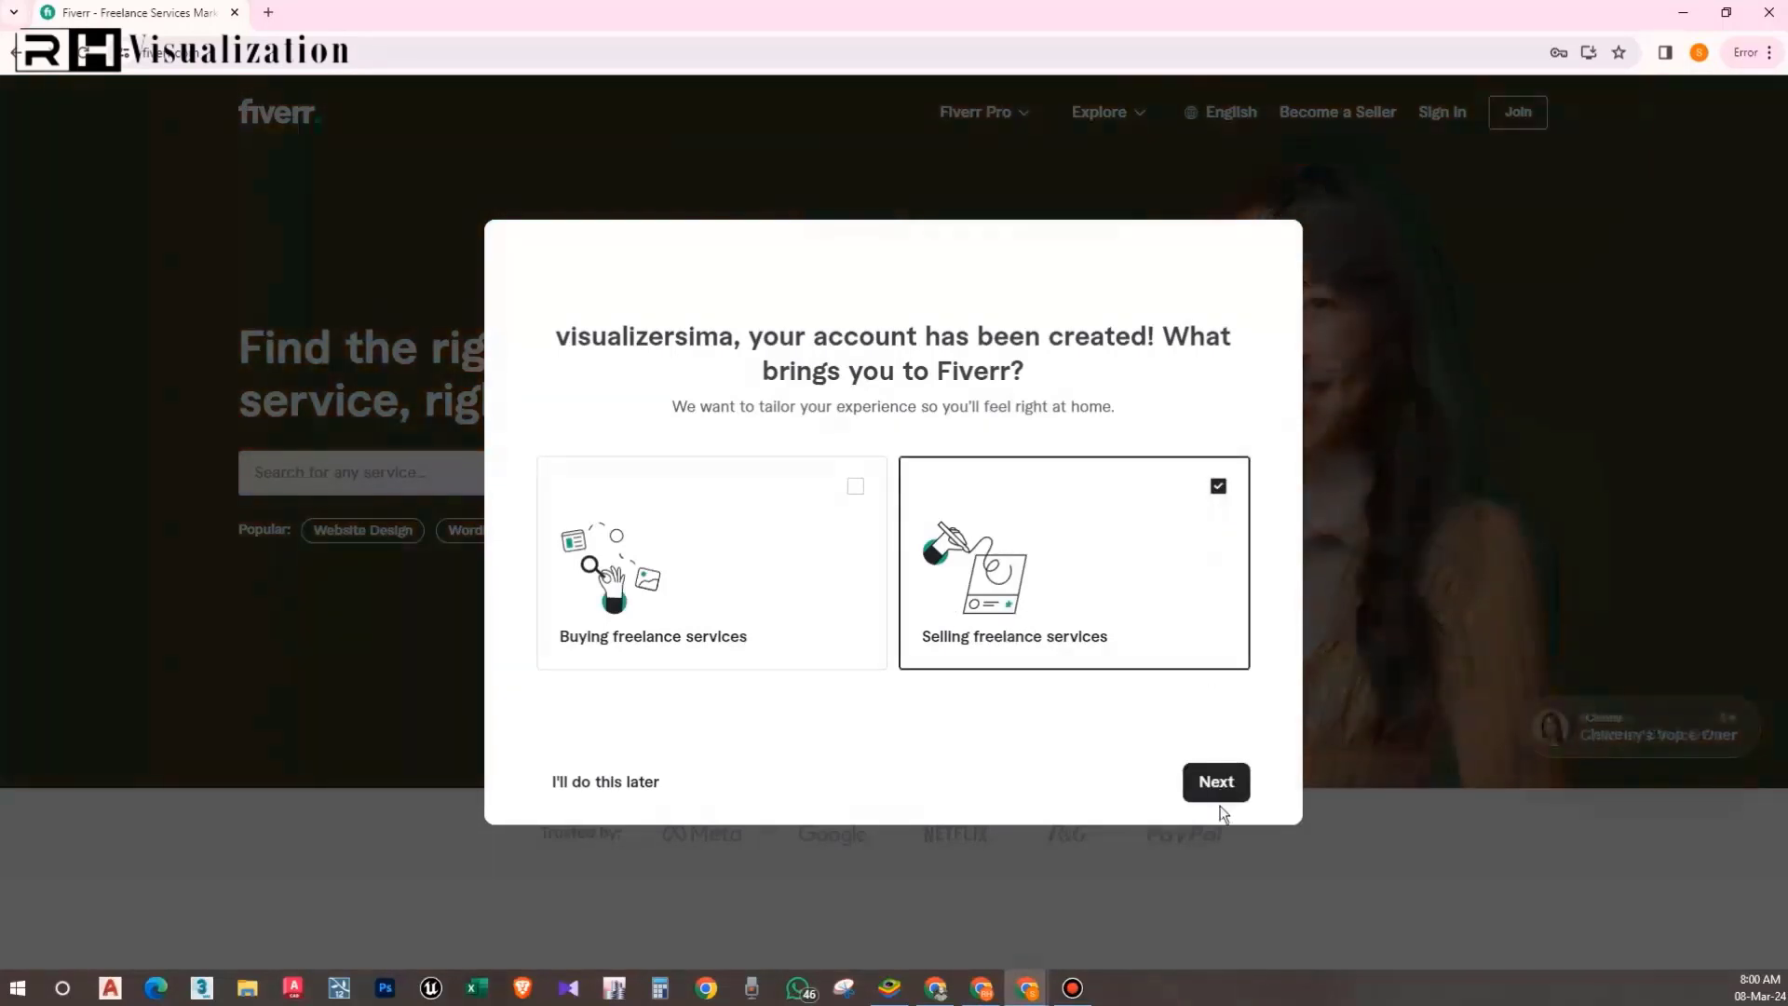
{"action": "left_click", "coordinate": [1219, 782]}
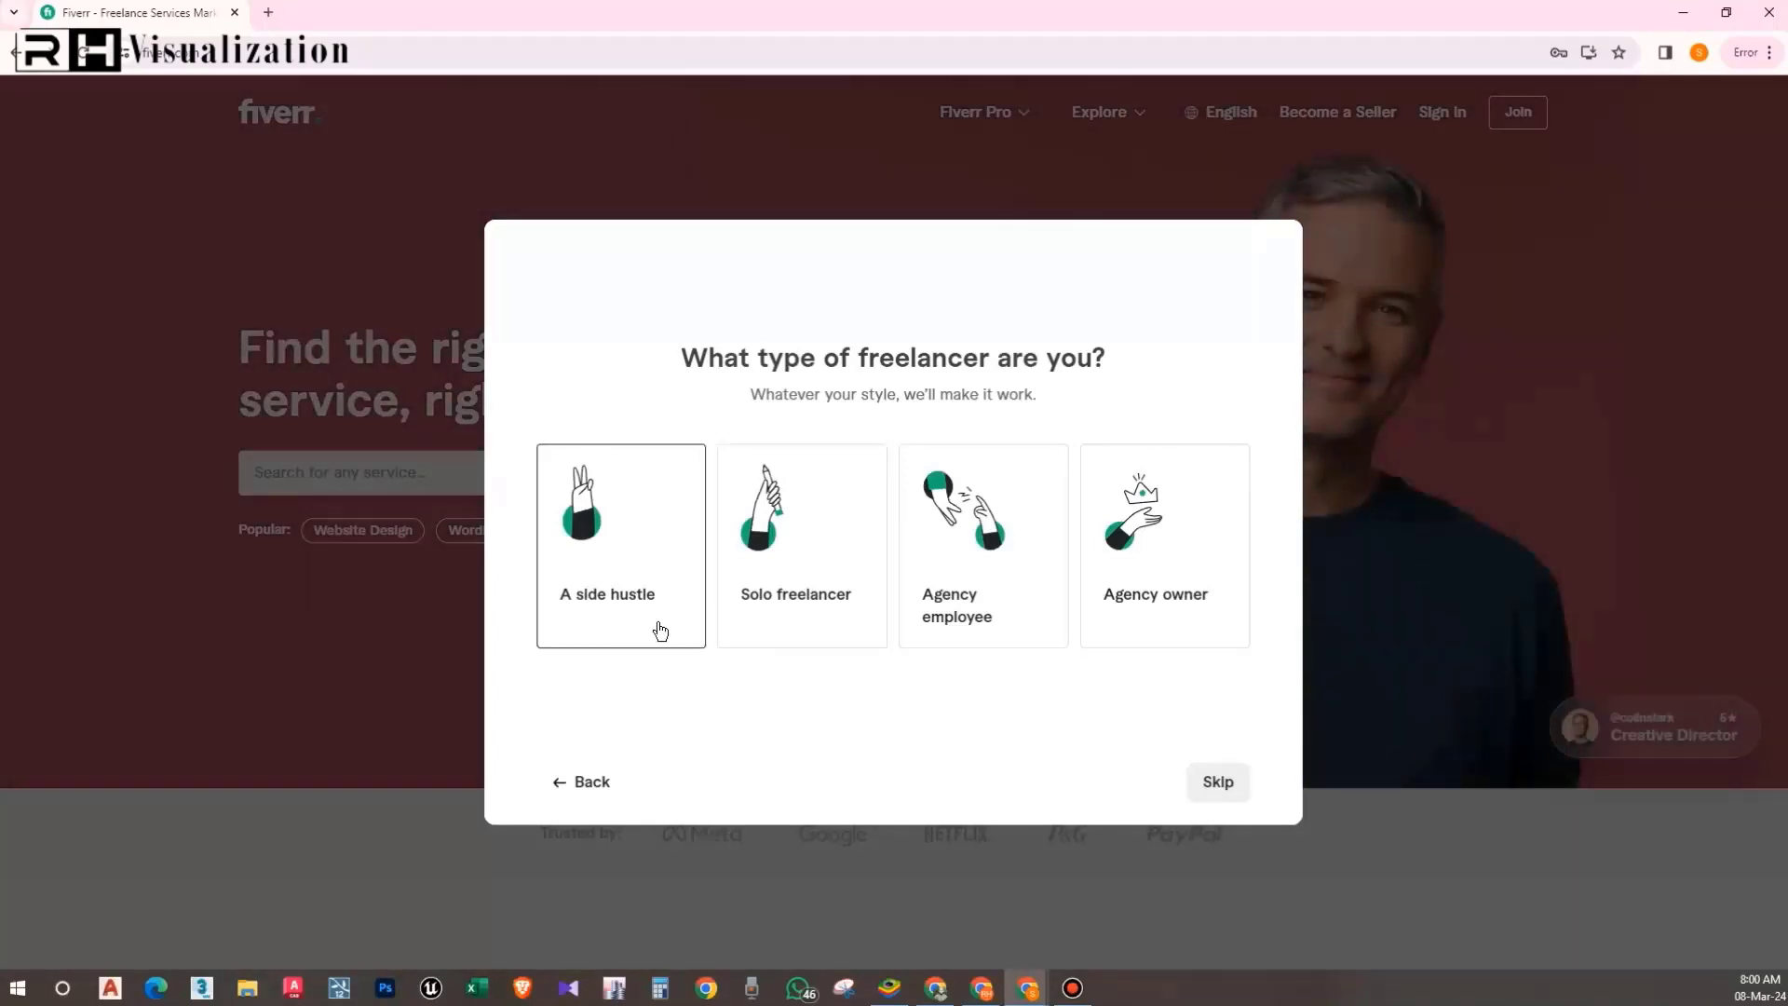
{"action": "left_click", "coordinate": [814, 557]}
{"action": "left_click", "coordinate": [1218, 780]}
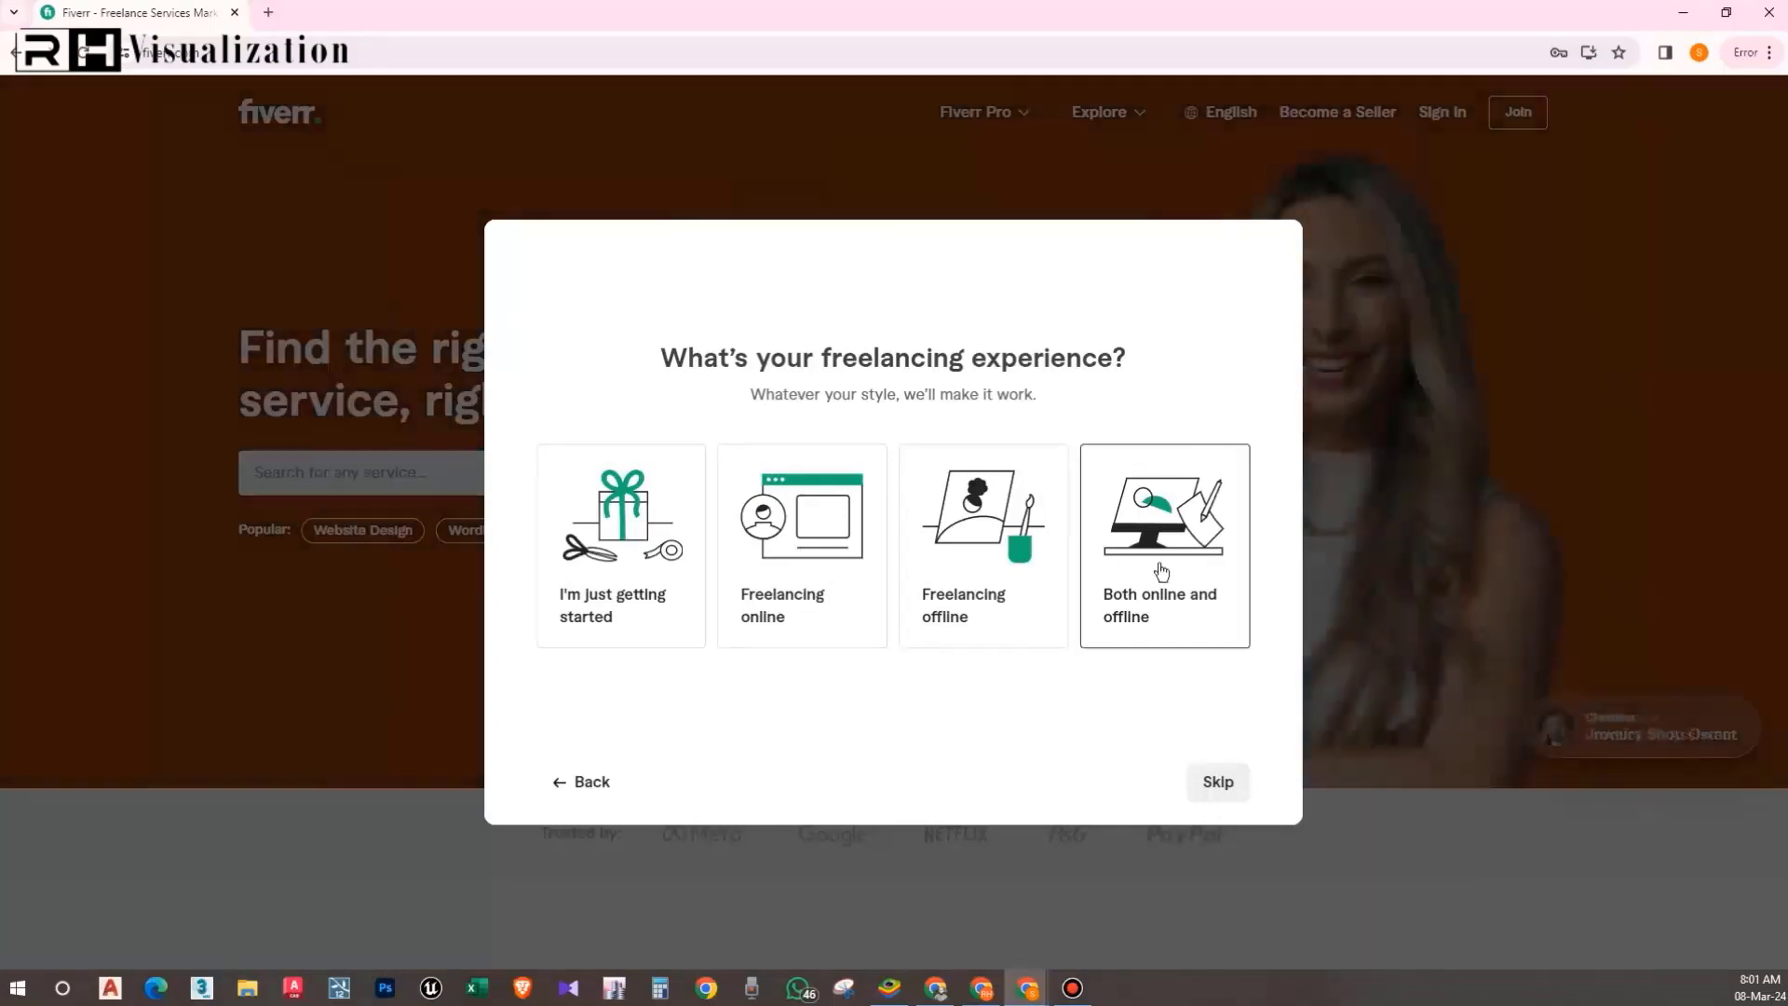
{"action": "left_click", "coordinate": [1180, 534]}
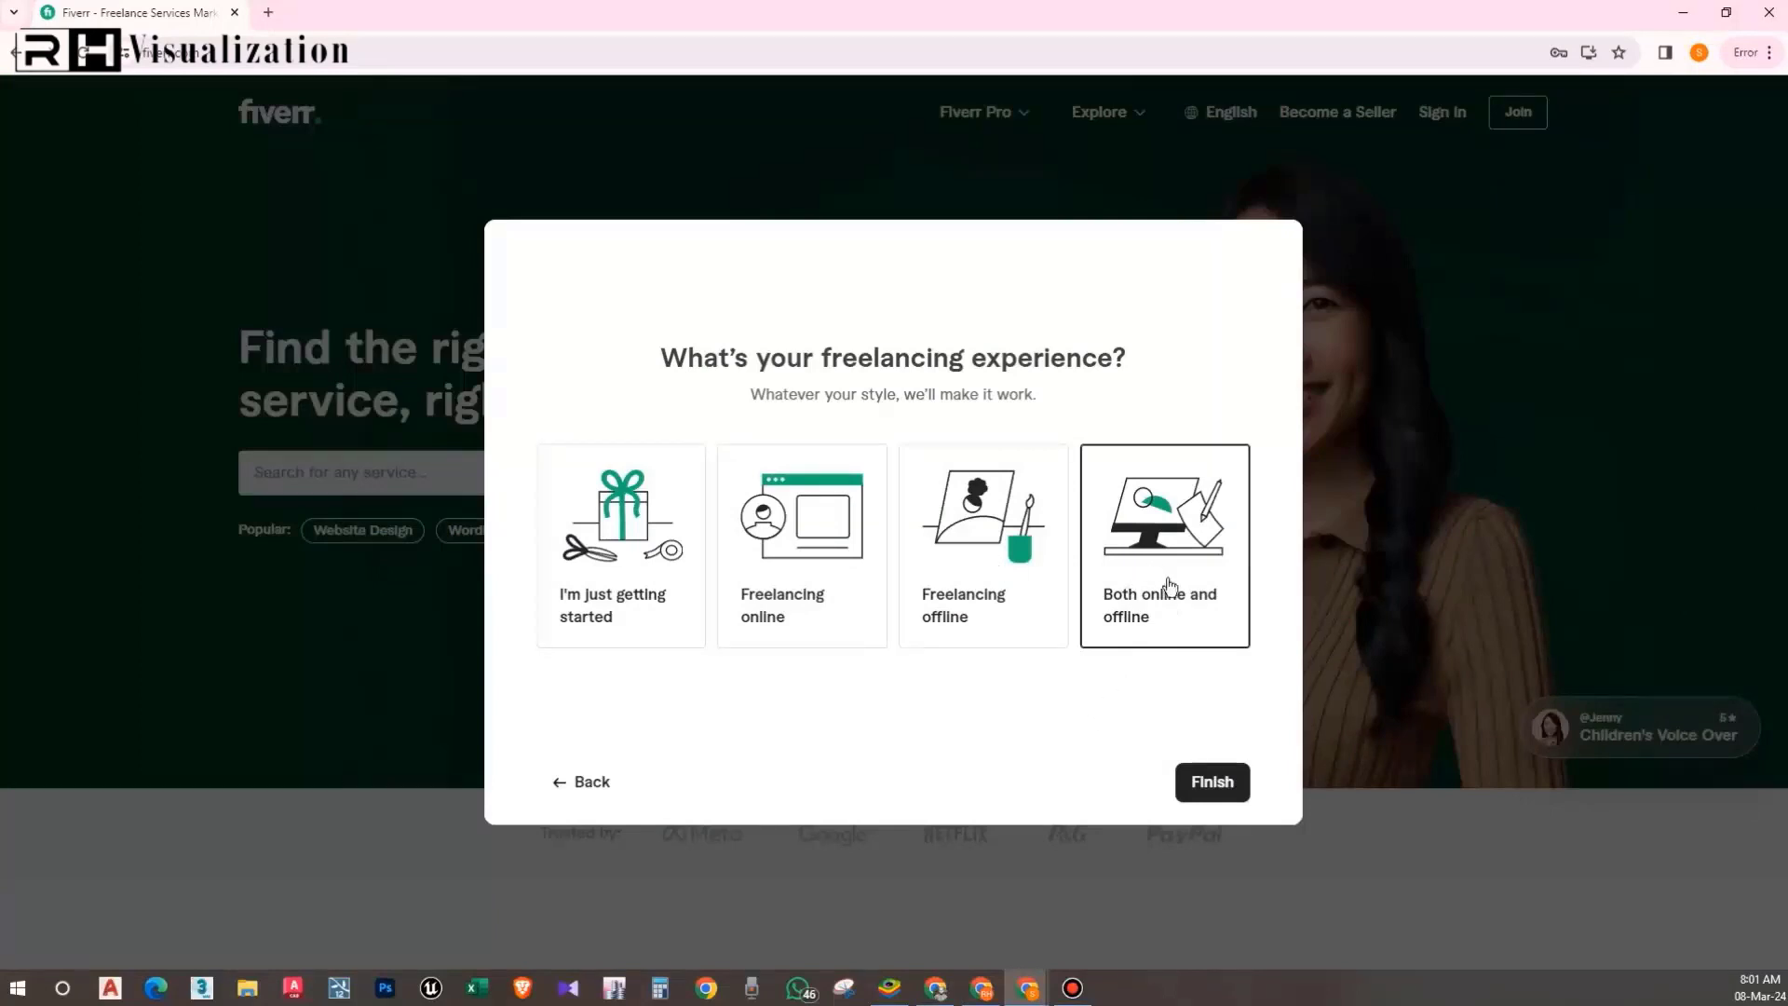
{"action": "left_click", "coordinate": [1244, 779]}
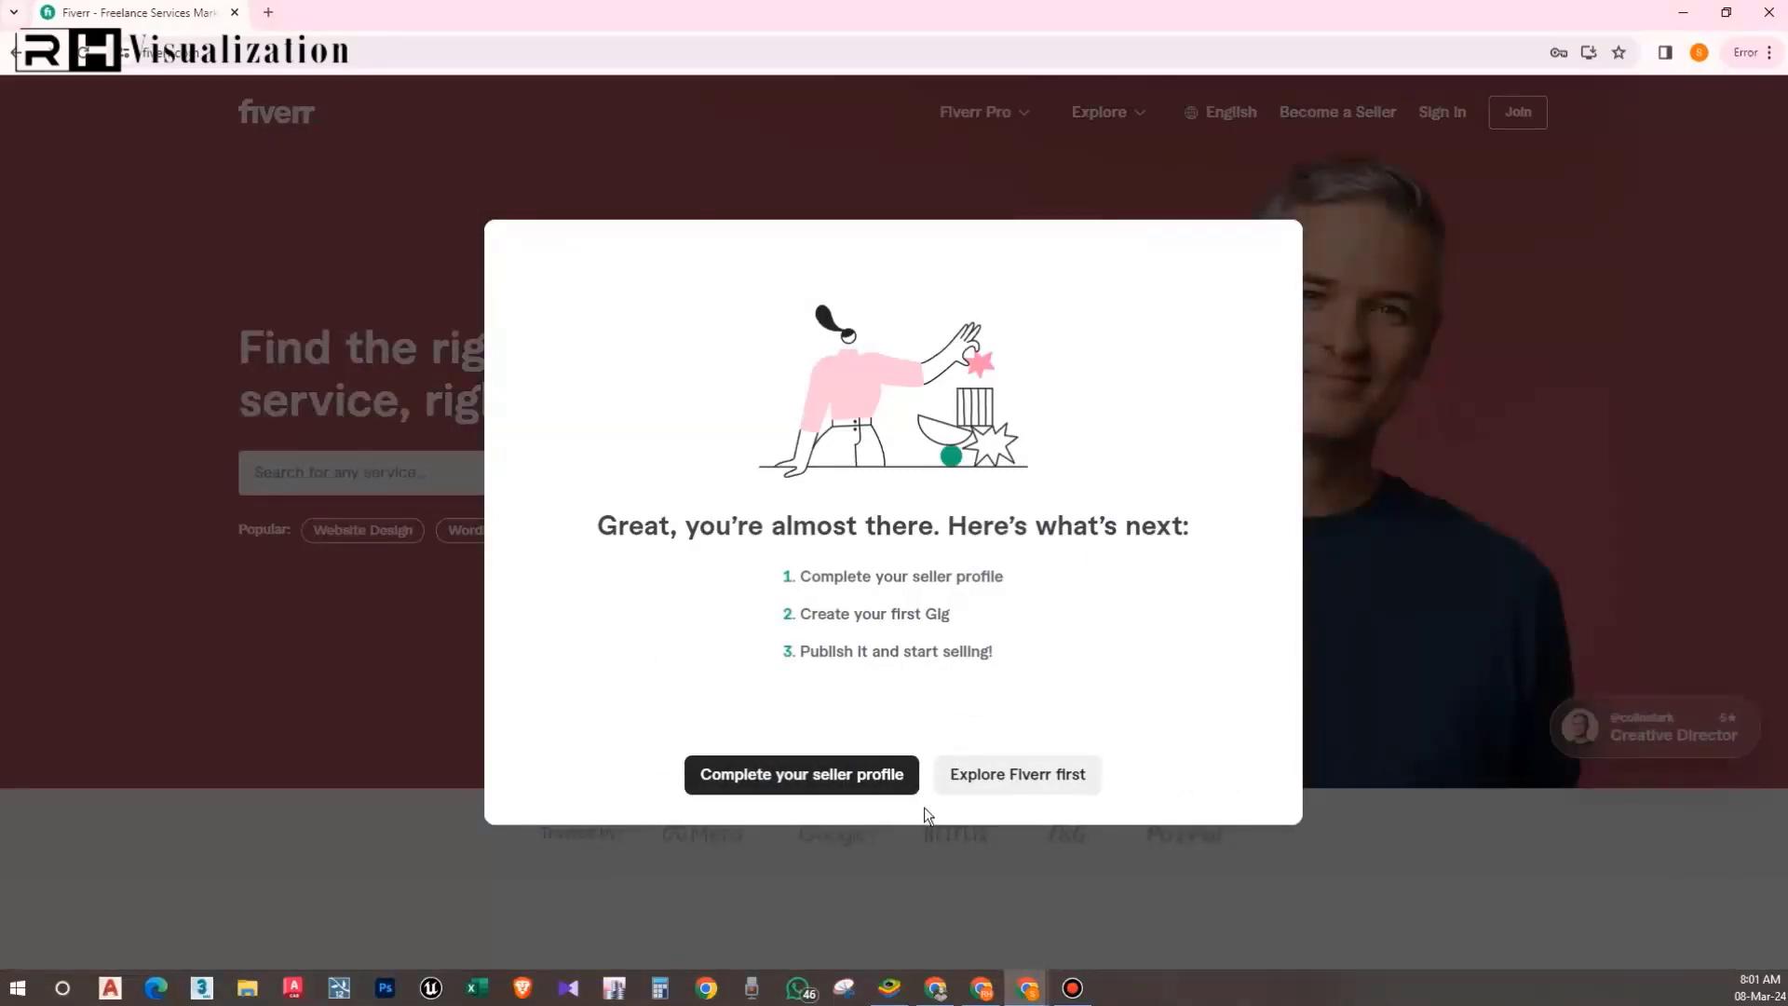
Step: Start the seller profile and continue past the selling breakdown and things-to-avoid pages
{"action": "left_click", "coordinate": [853, 777]}
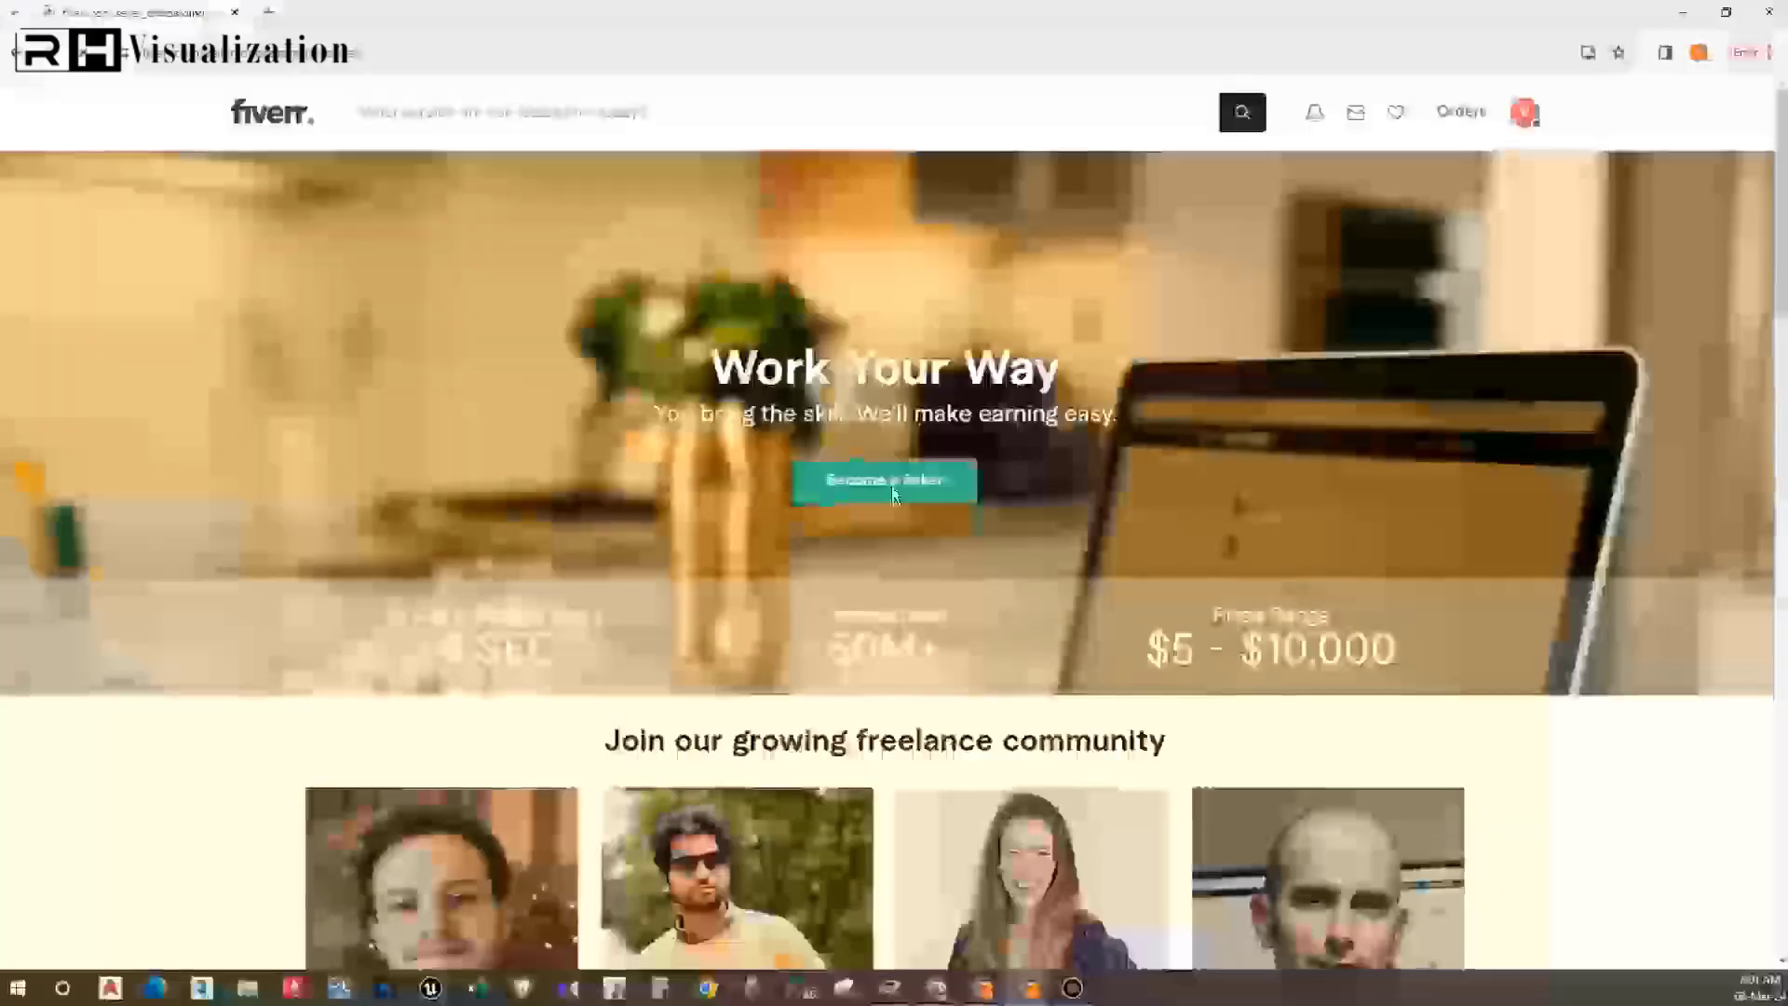
{"action": "left_click", "coordinate": [892, 493]}
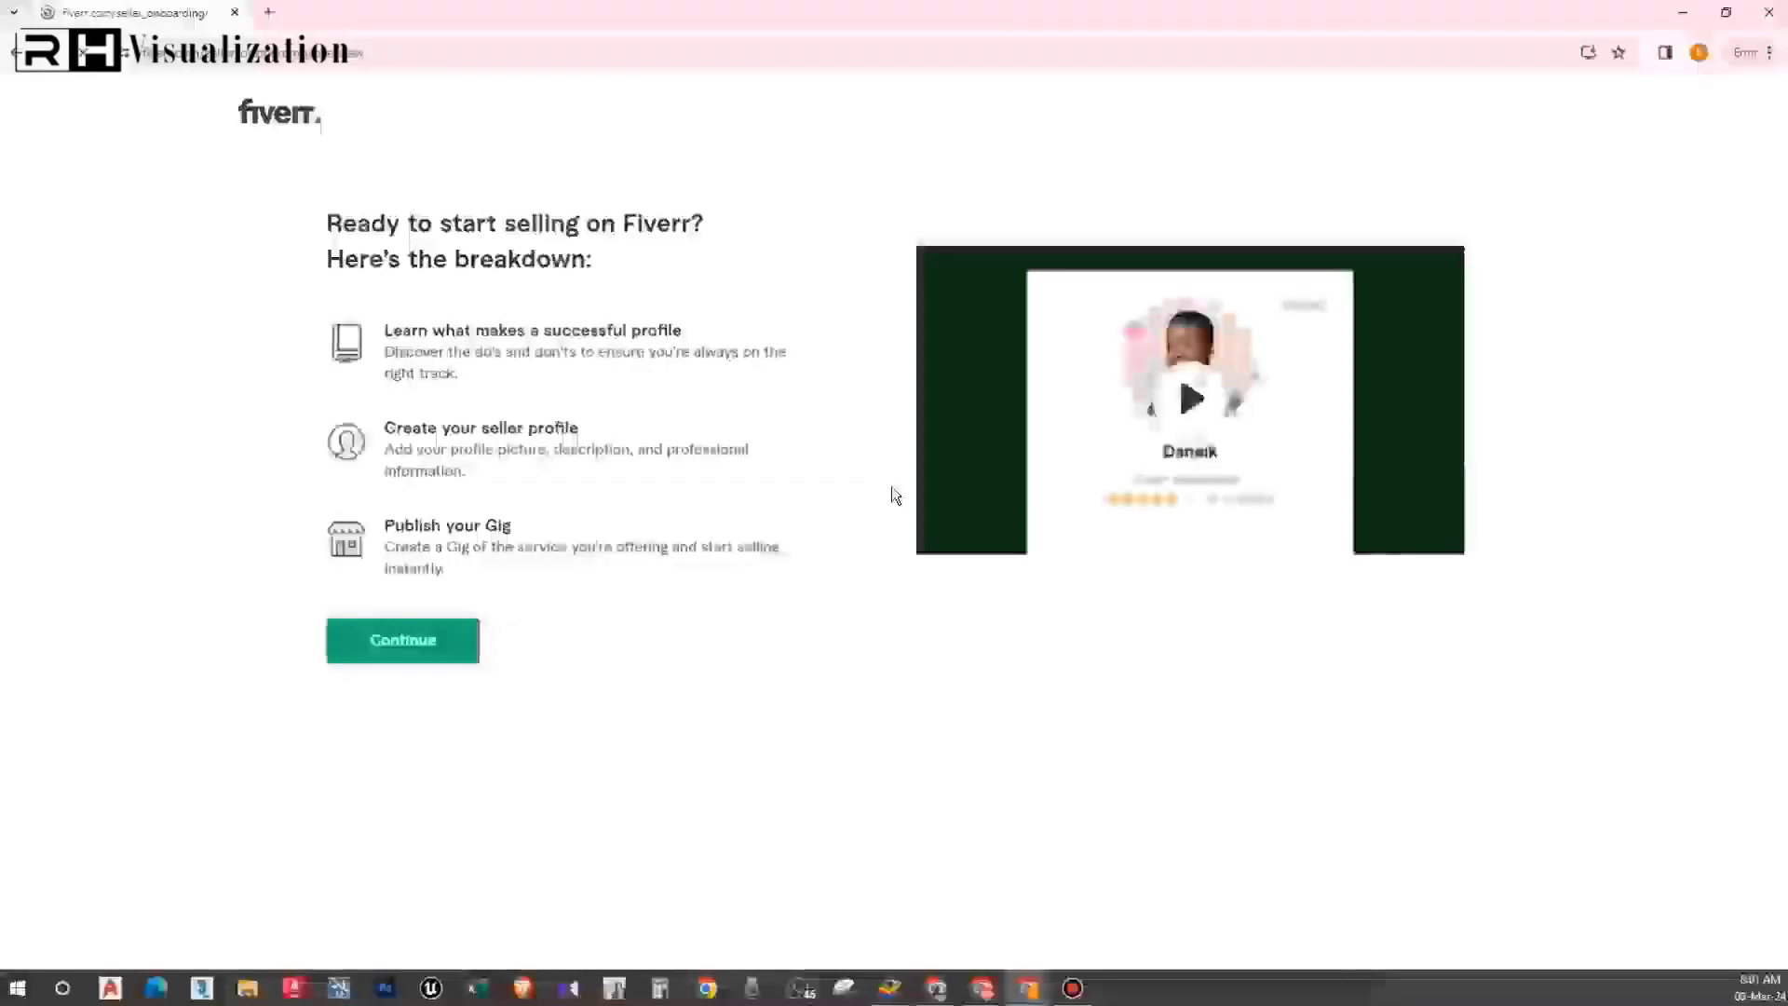
{"action": "left_click", "coordinate": [438, 637]}
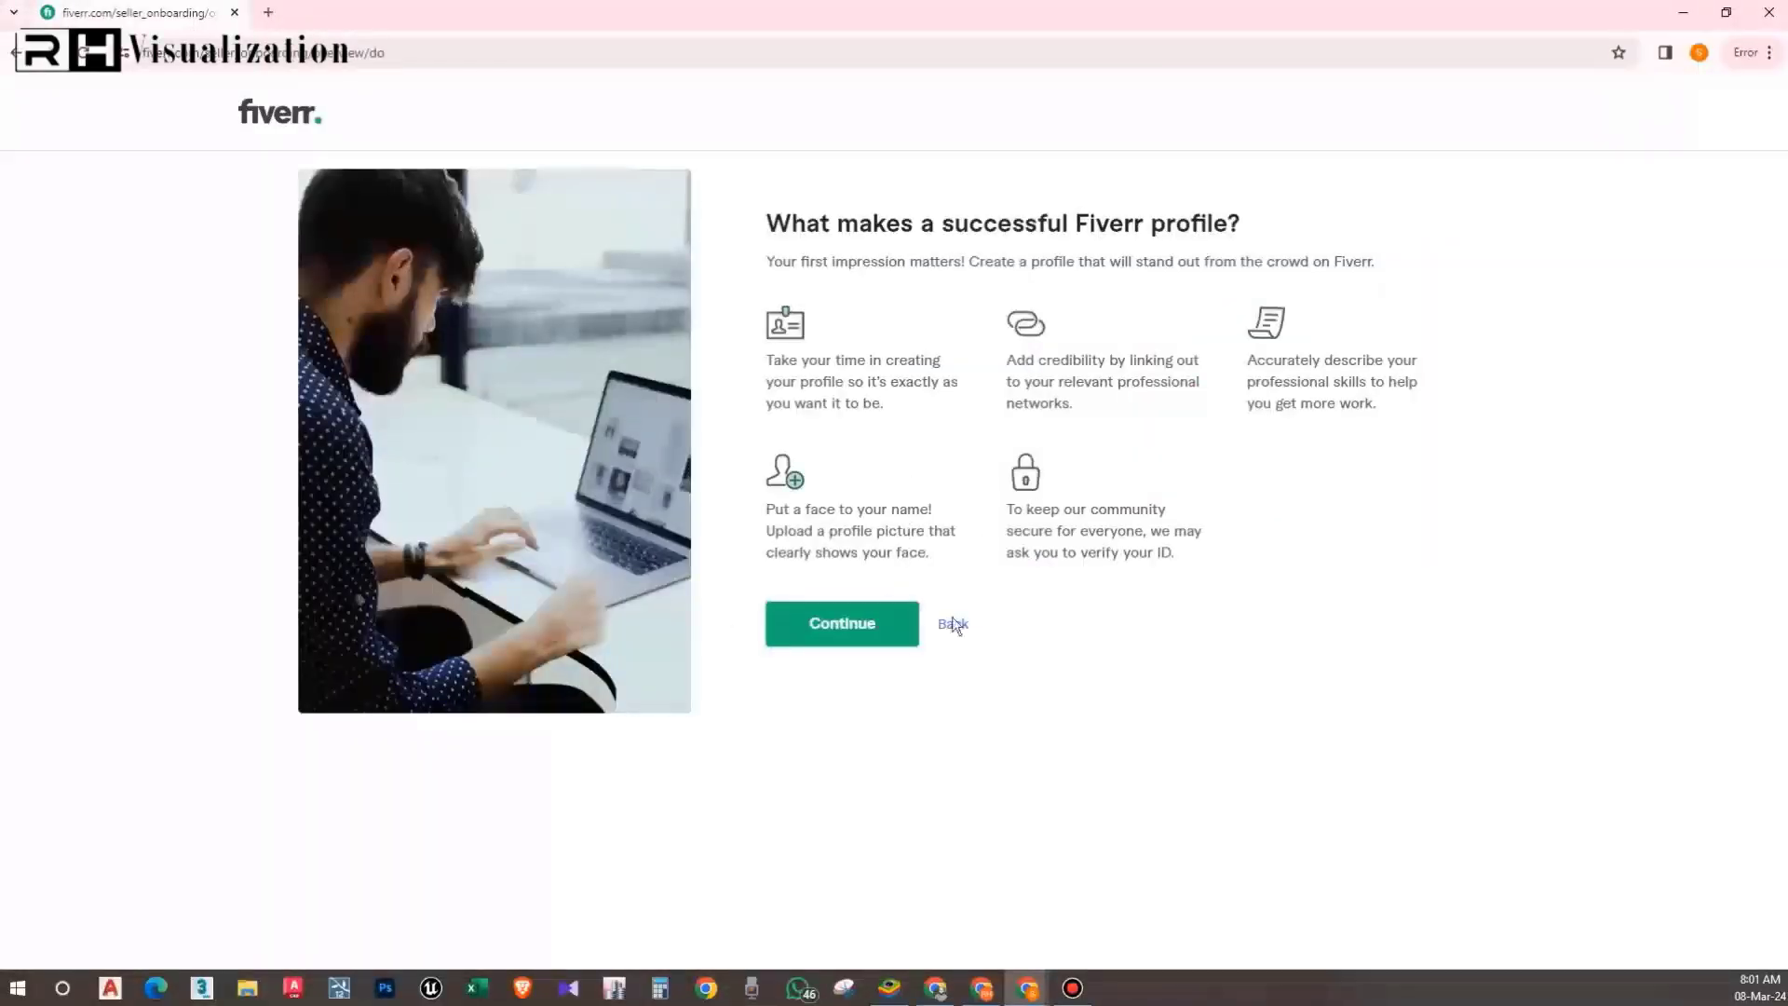
{"action": "left_click", "coordinate": [864, 646]}
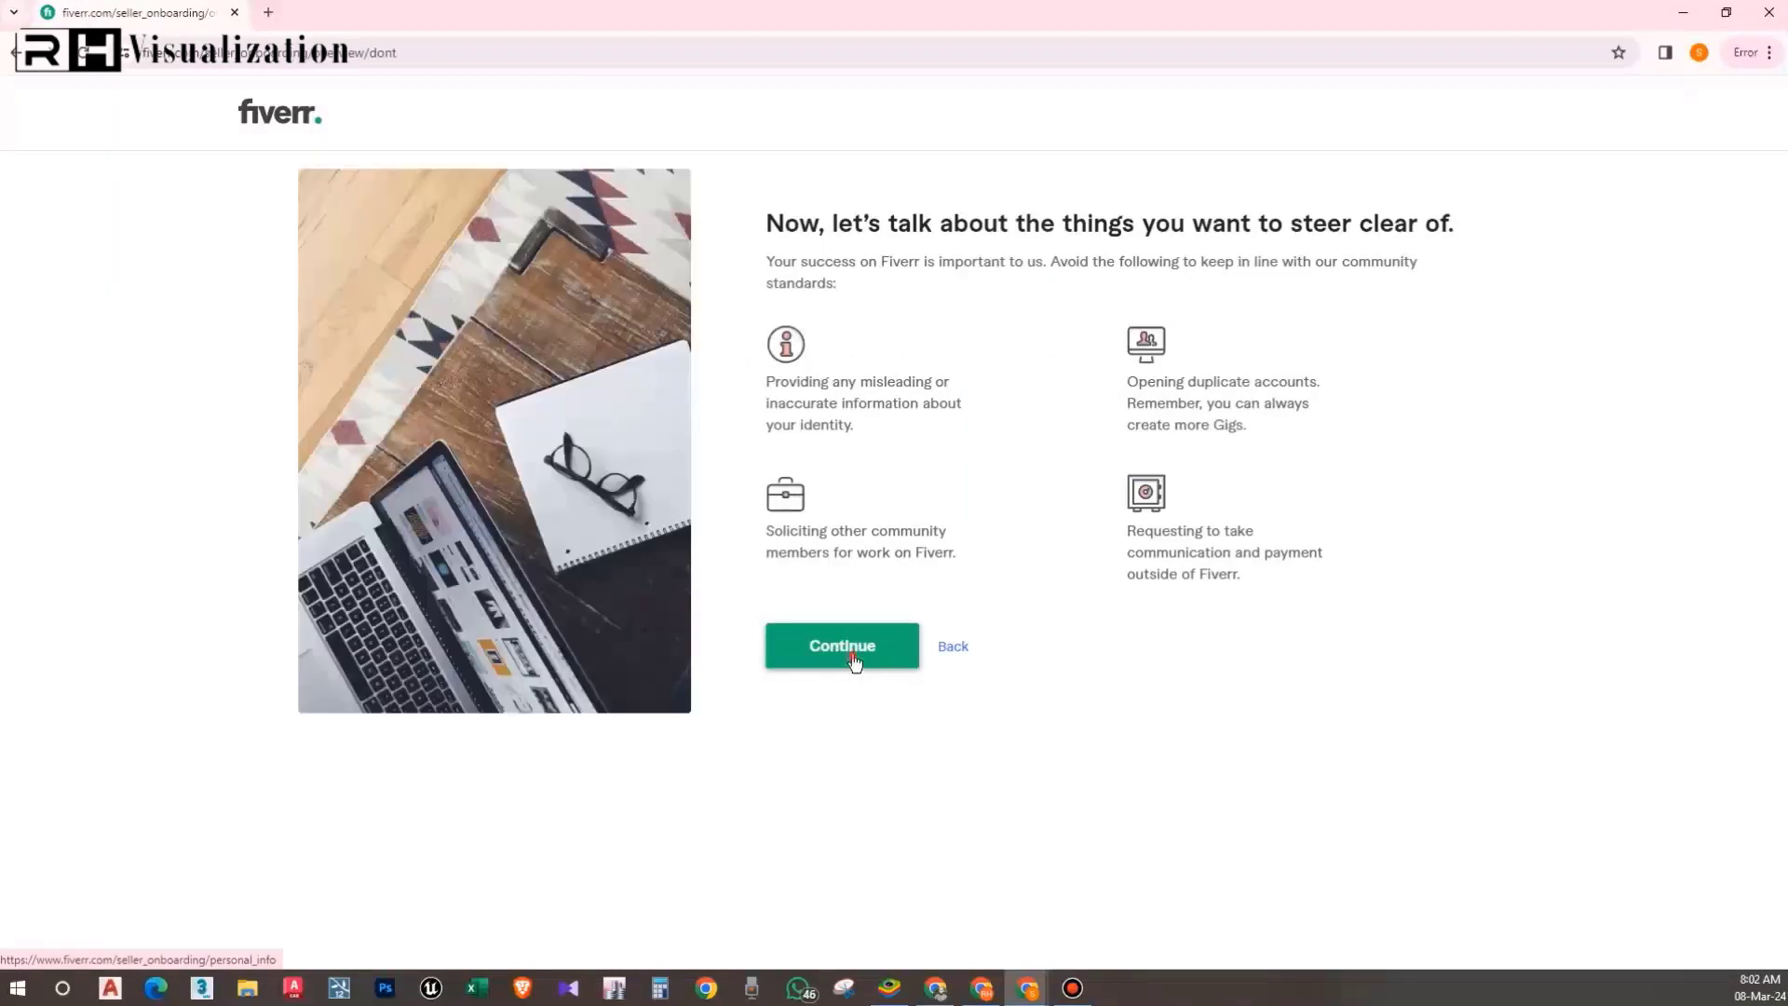
{"action": "left_click", "coordinate": [865, 661]}
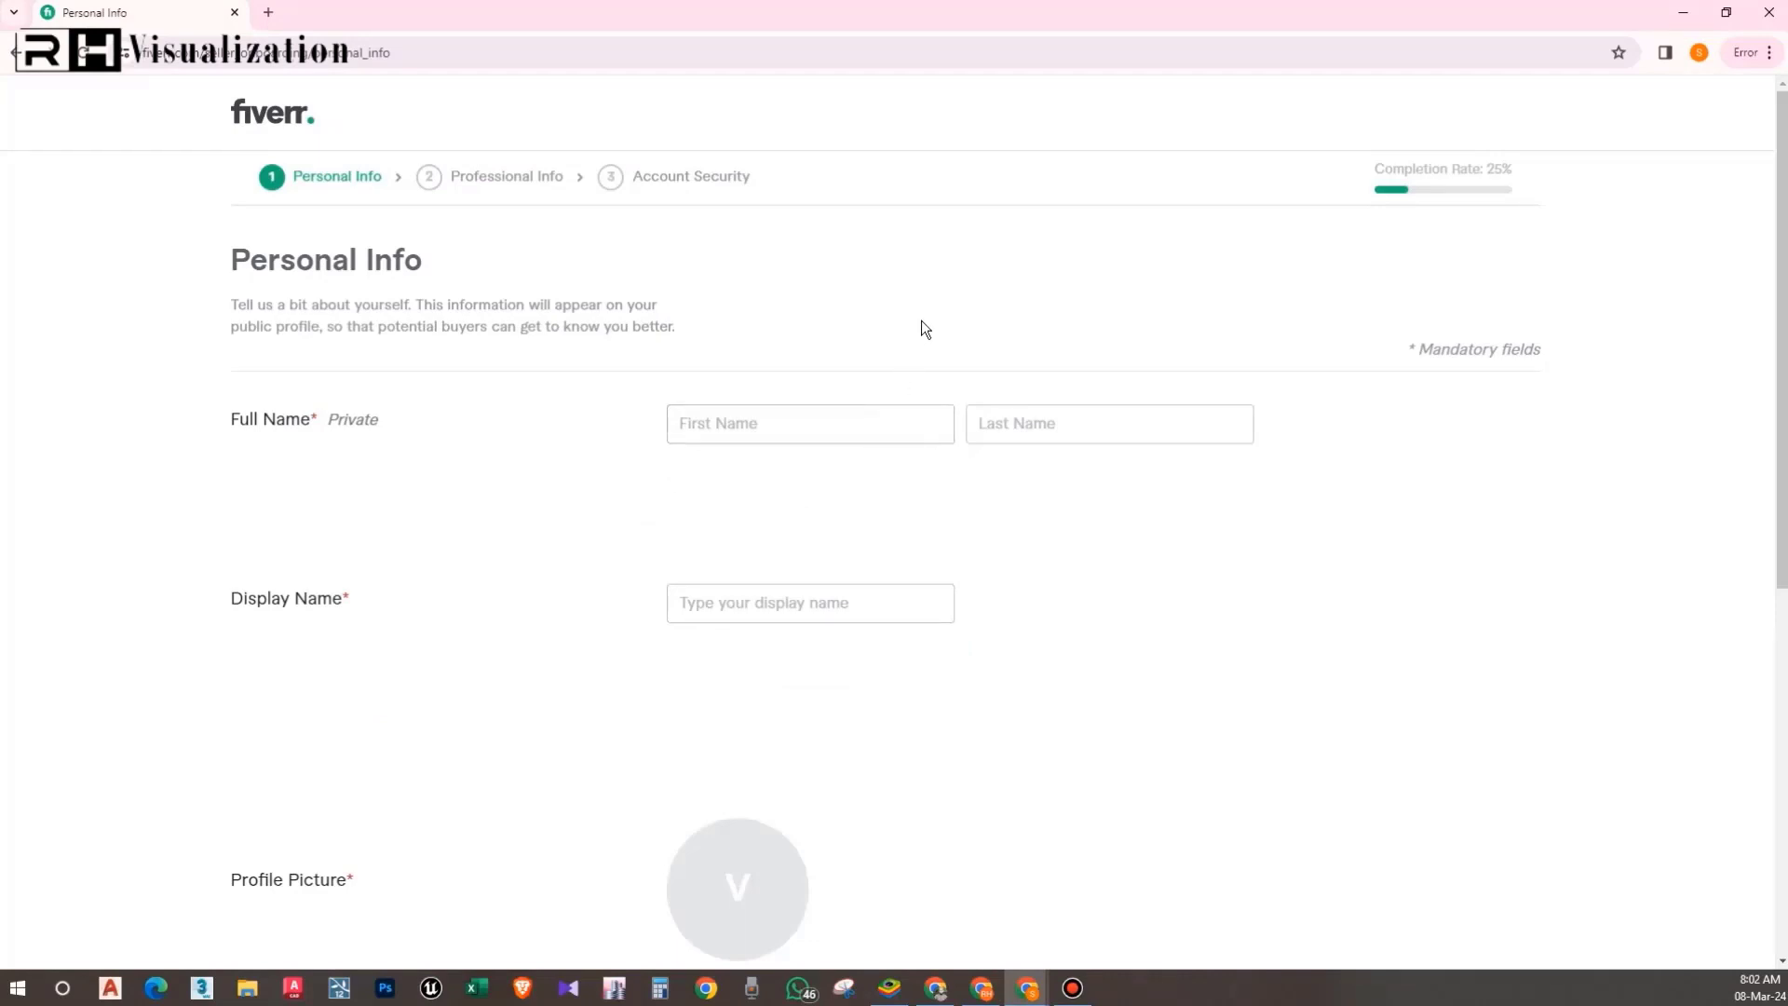
Step: Enter the seller's first name and clear the last name field
{"action": "left_click", "coordinate": [775, 432]}
{"action": "type", "text": "Shri"}
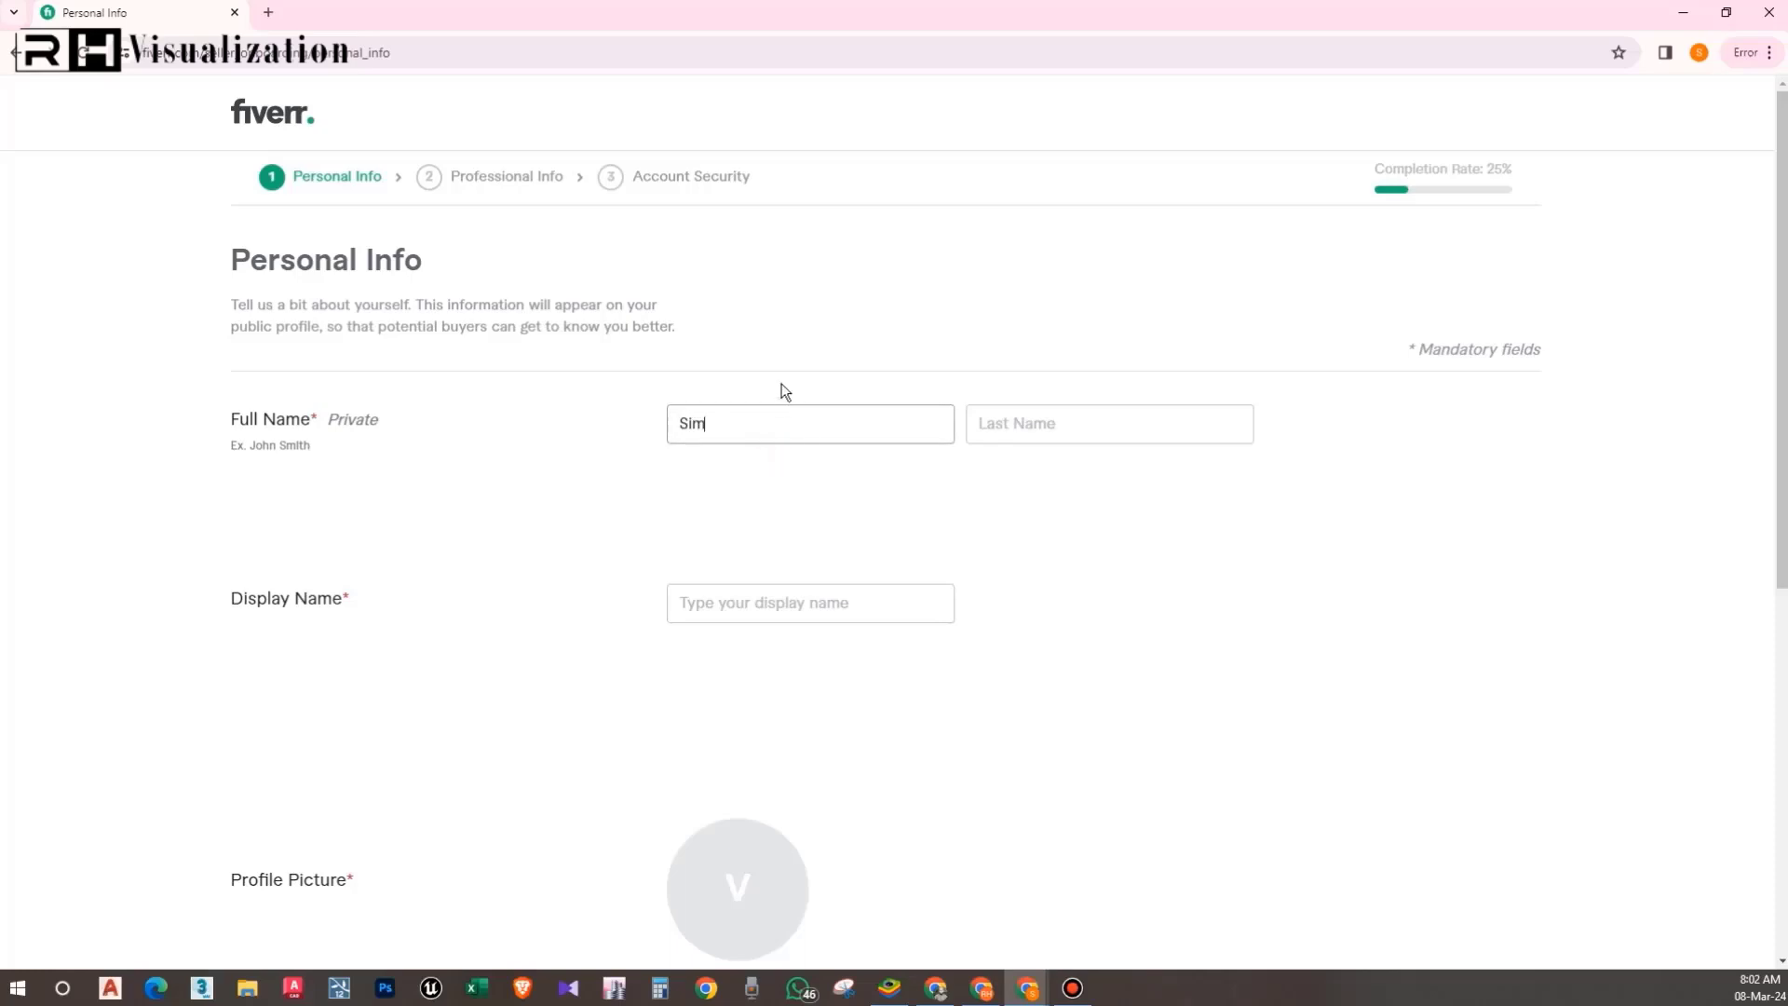
{"action": "type", "text": "kant"}
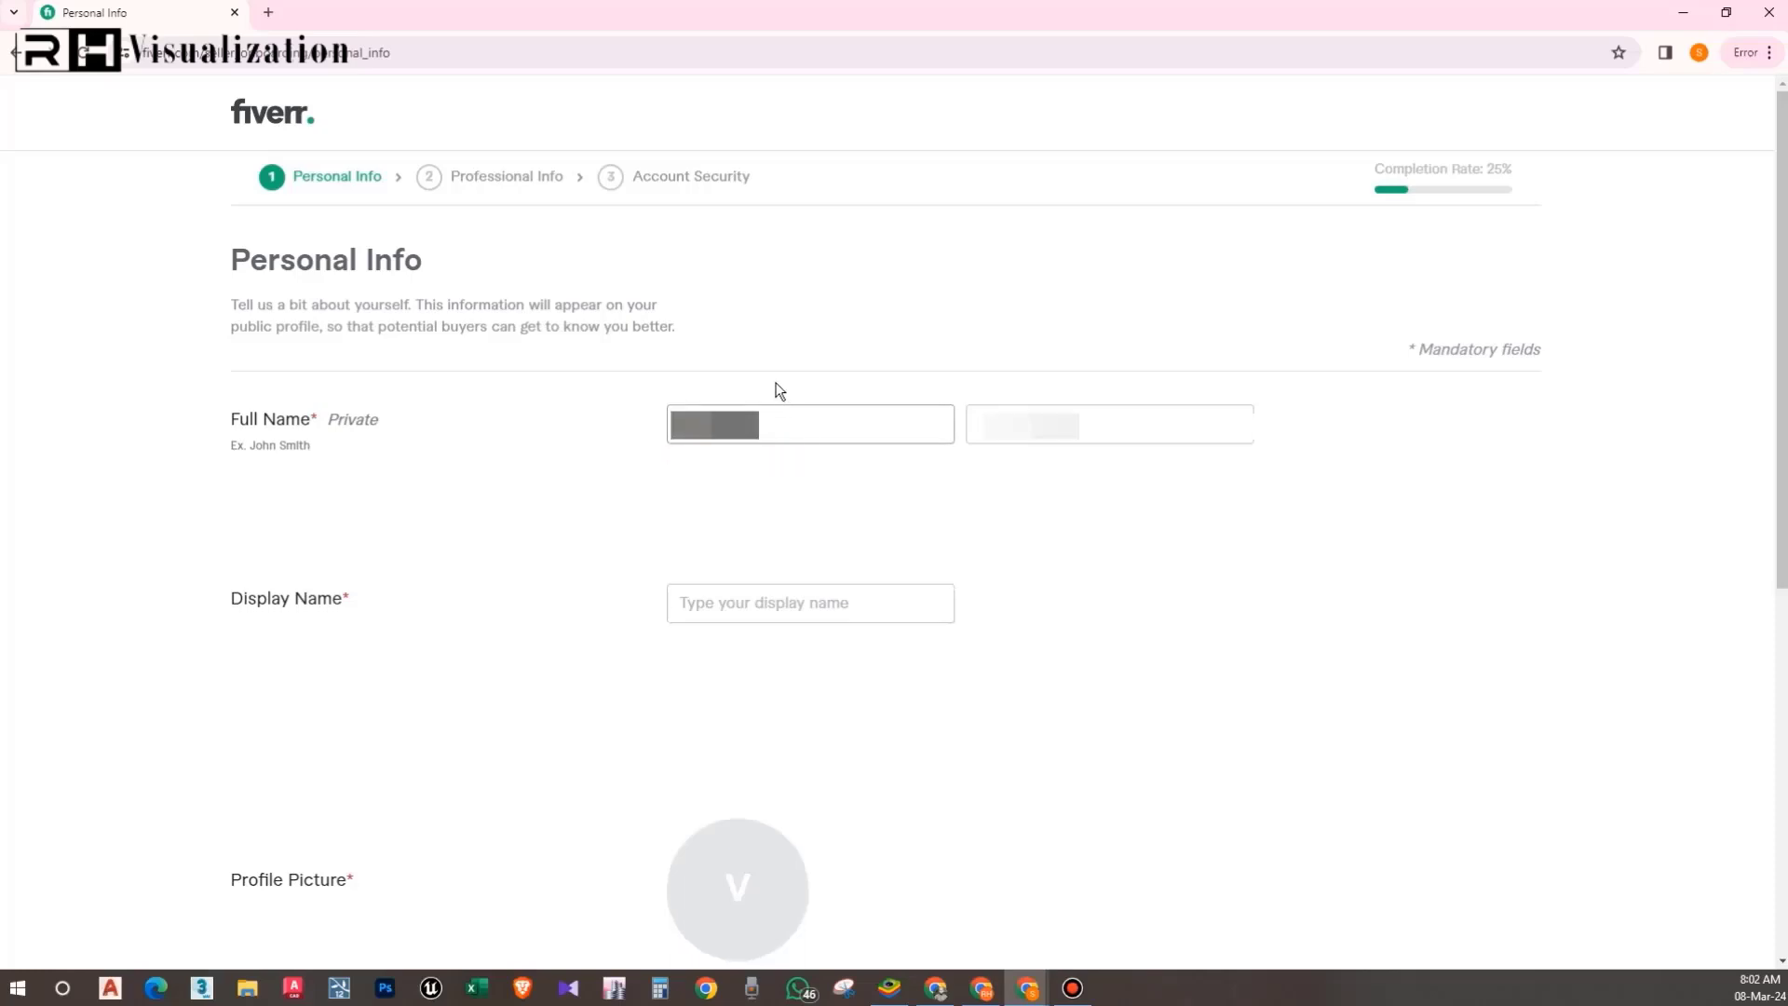
{"action": "key", "text": "BackSpace"}
{"action": "key", "text": "BackSpace"}
{"action": "key", "text": "BackSpace"}
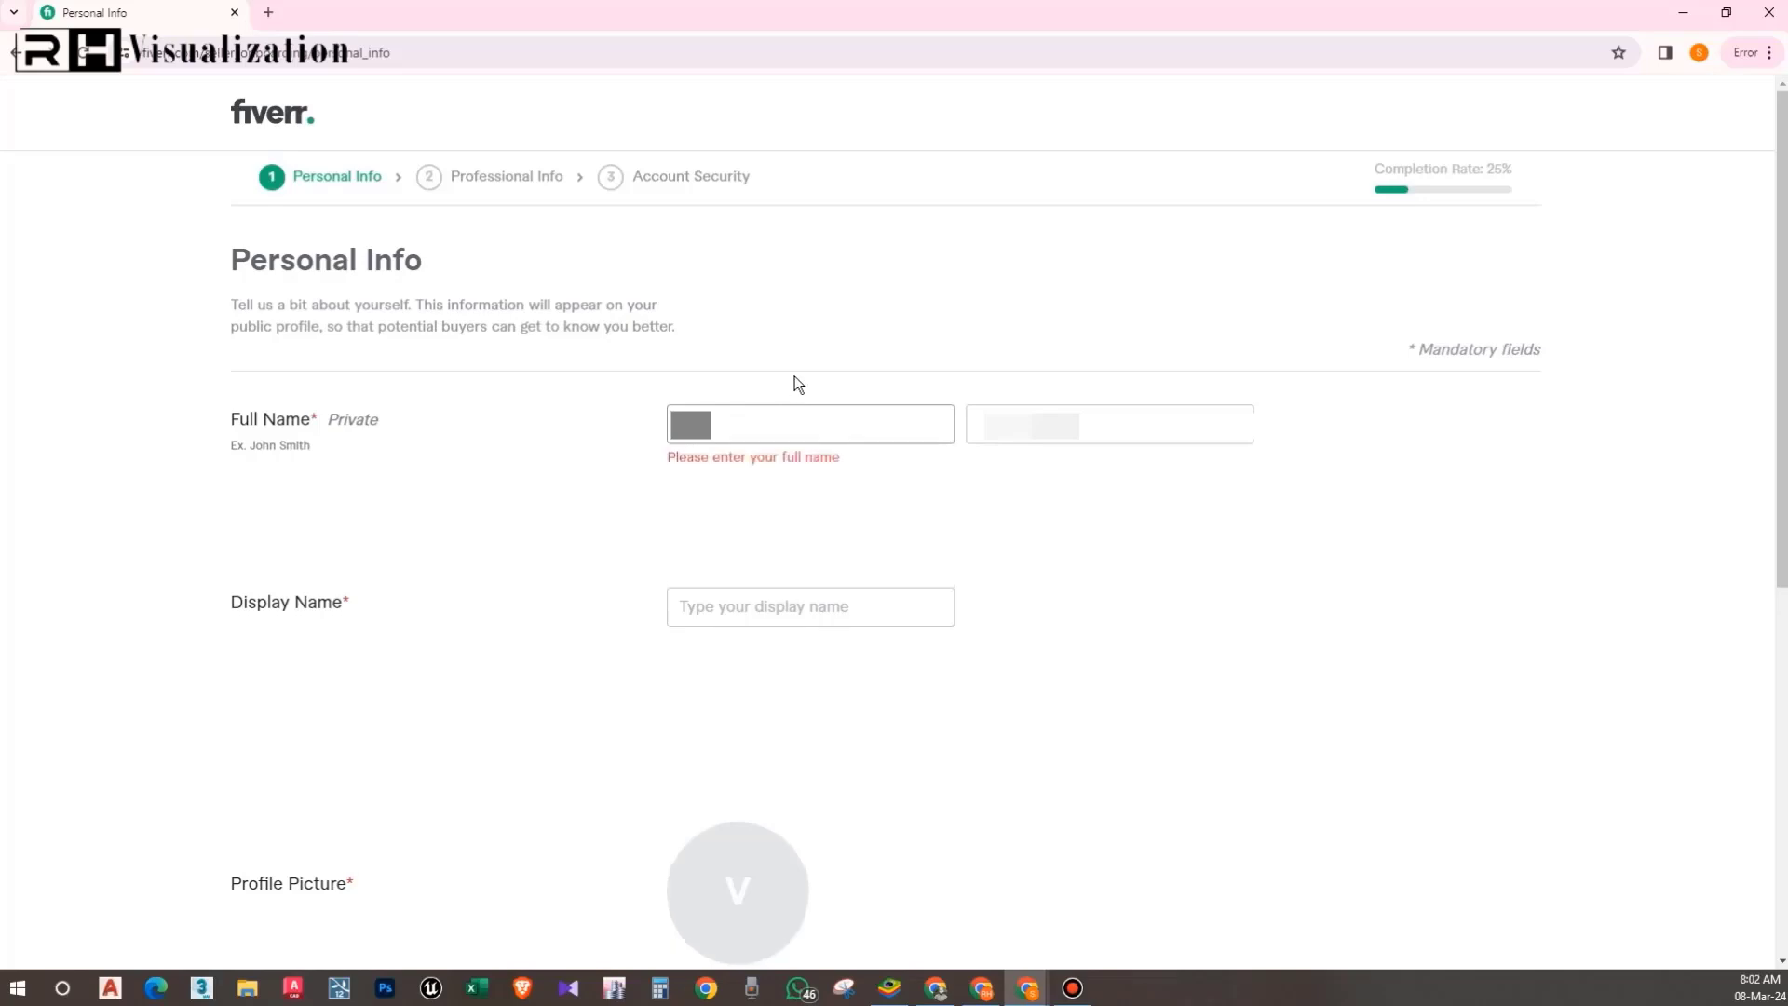
{"action": "type", "text": "kant"}
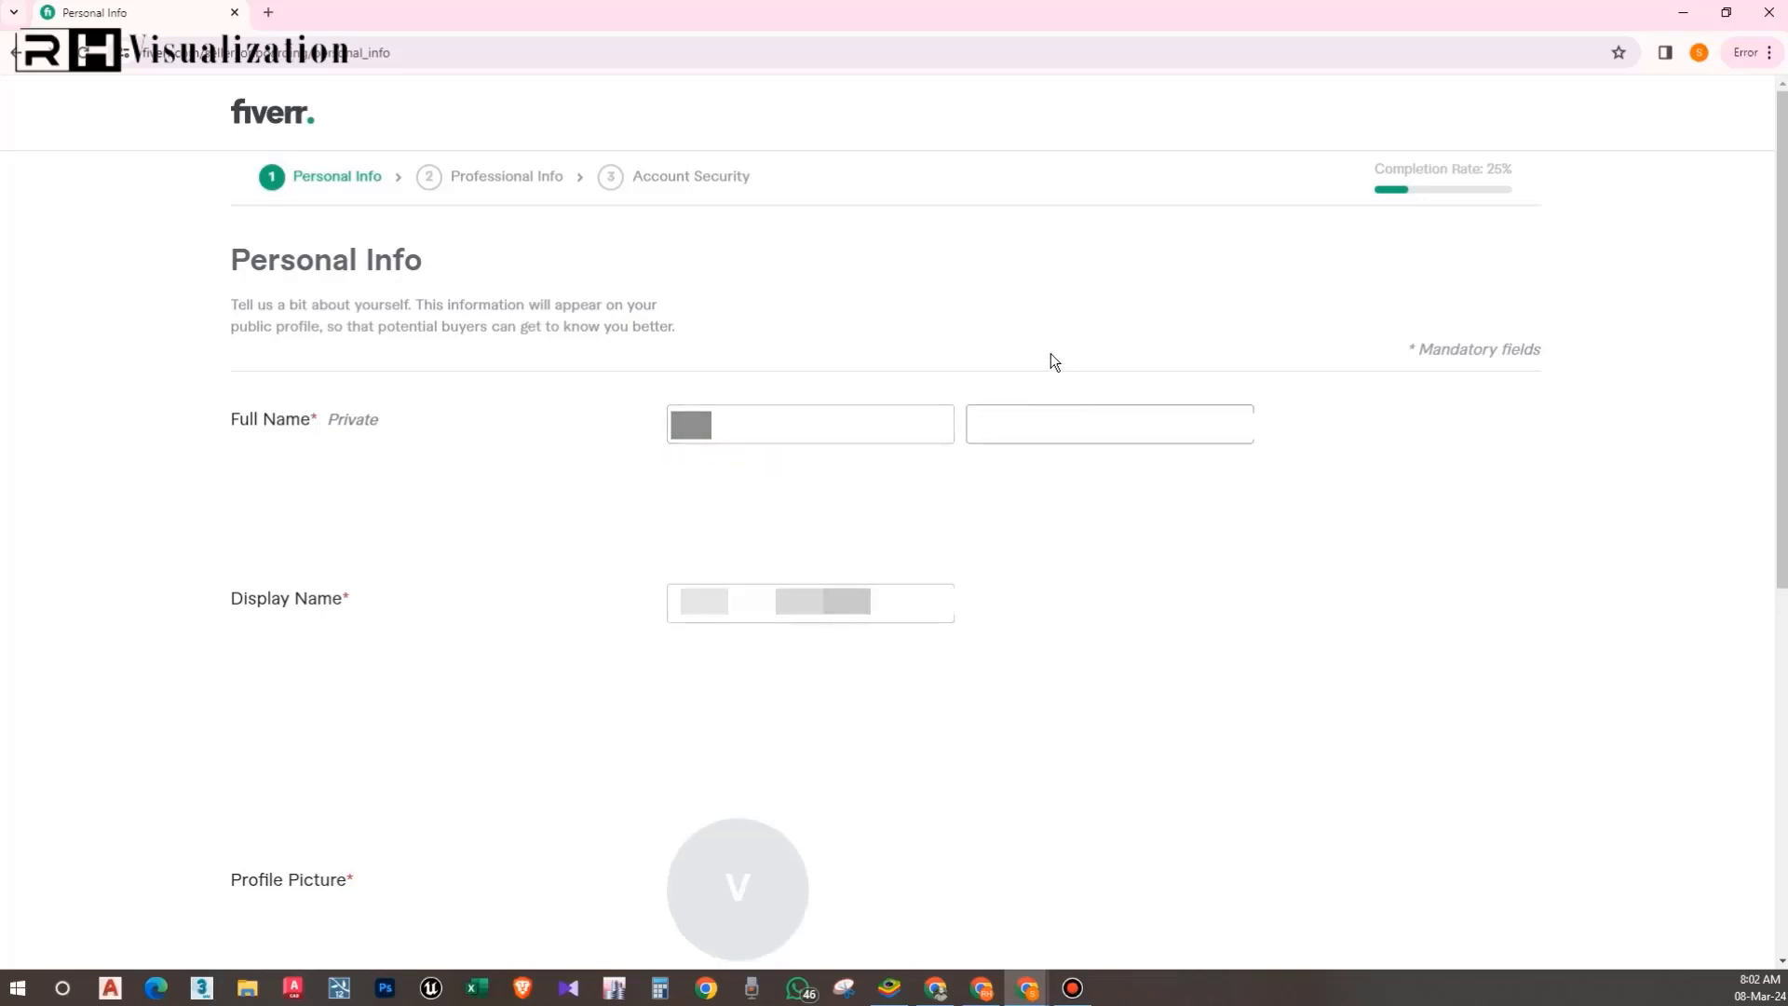
{"action": "key", "text": "ctrl+a"}
{"action": "key", "text": "BackSpace"}
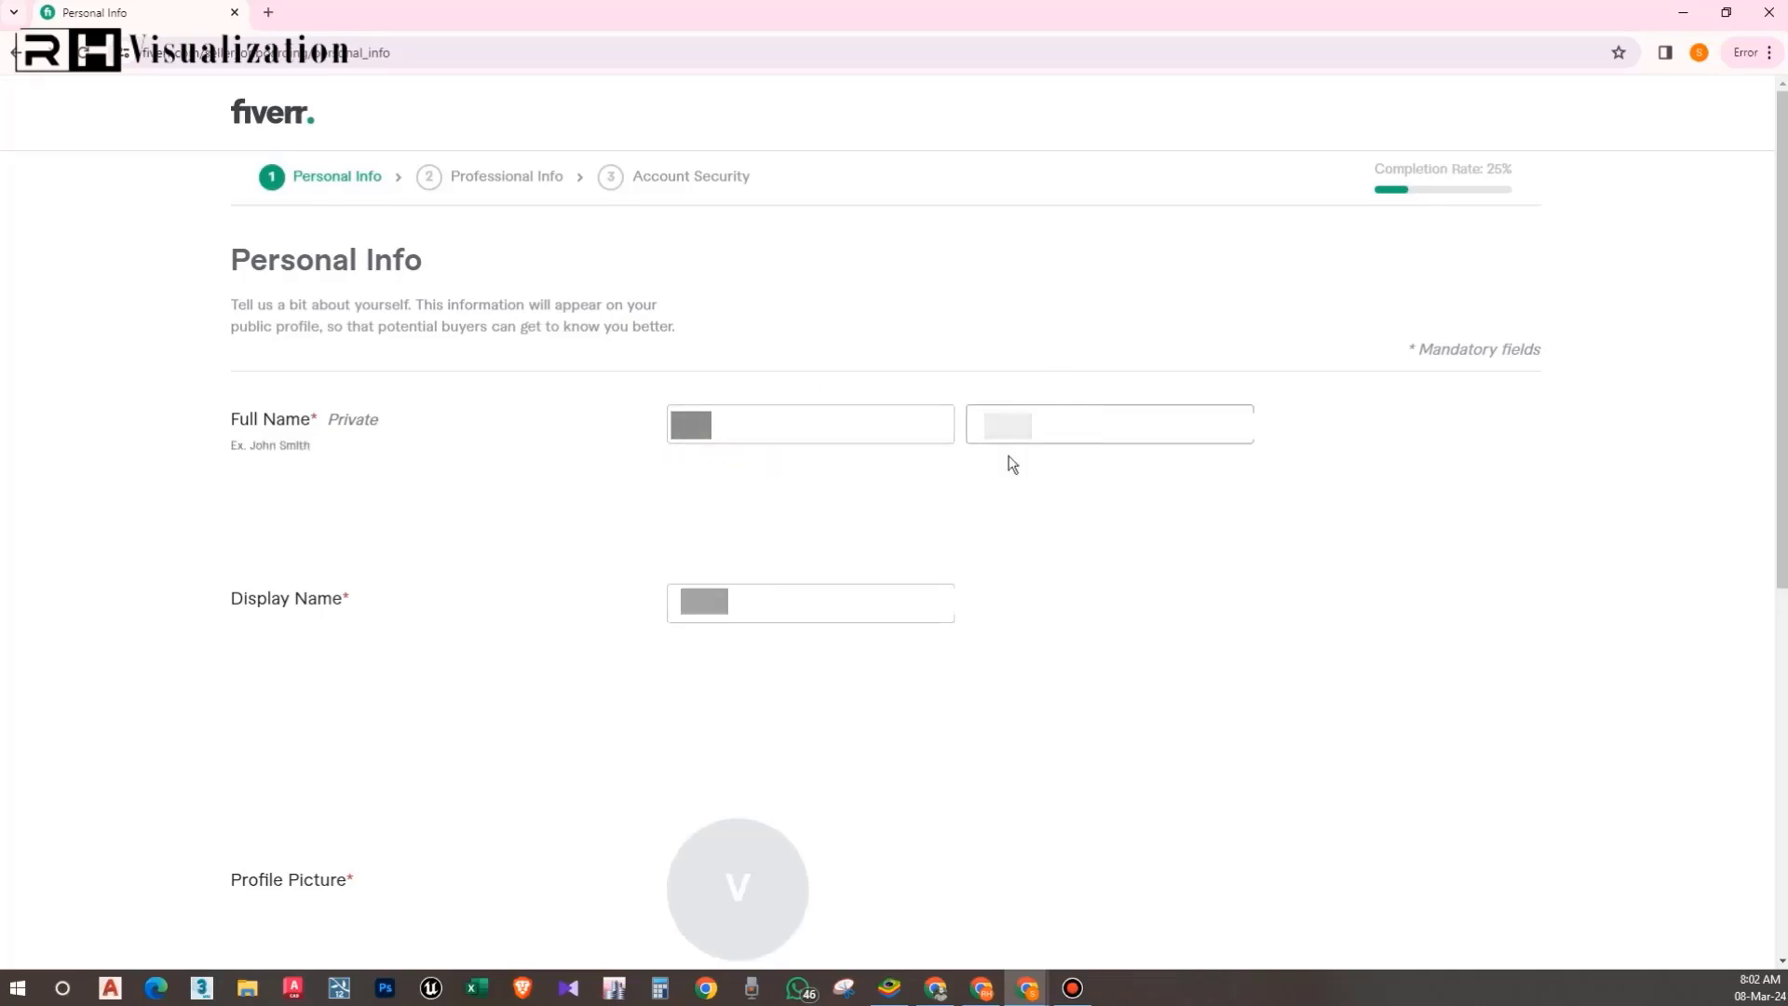
{"action": "scroll", "coordinate": [1024, 549], "scroll_direction": "down", "scroll_amount": 3}
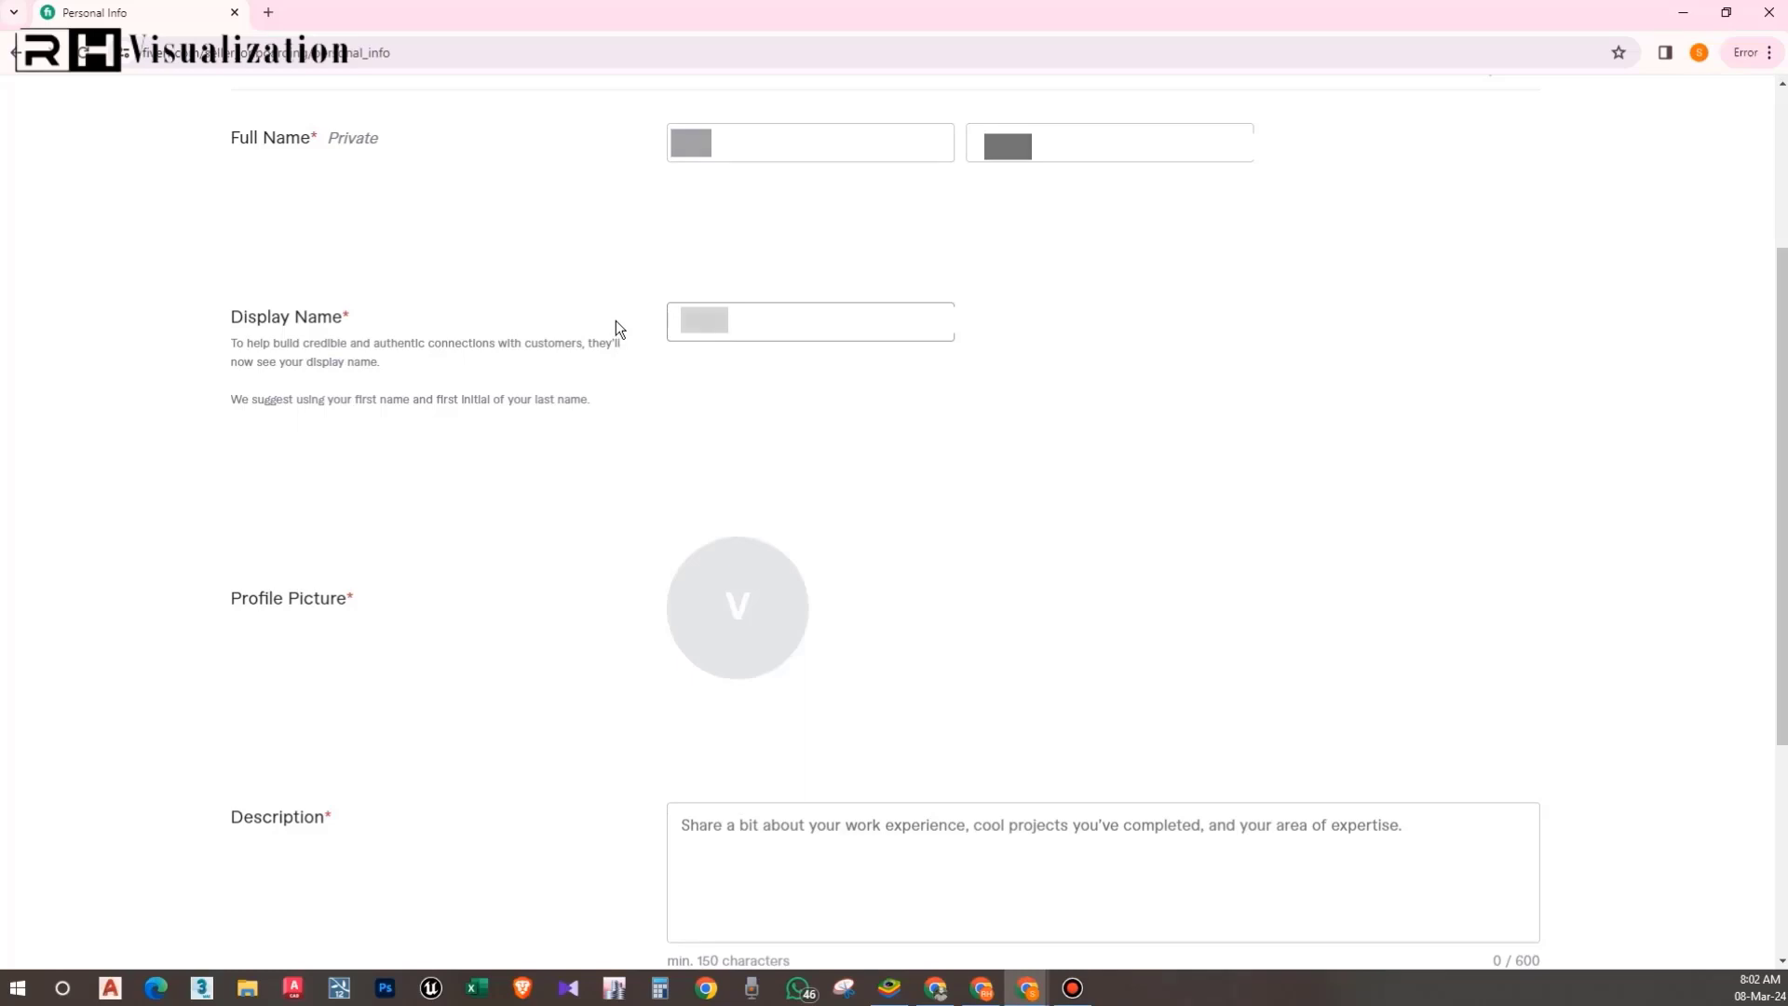
Step: Try 'Visualization' as the display name, then clear it and retype a new one
{"action": "key", "text": "ctrl+a"}
{"action": "key", "text": "BackSpace"}
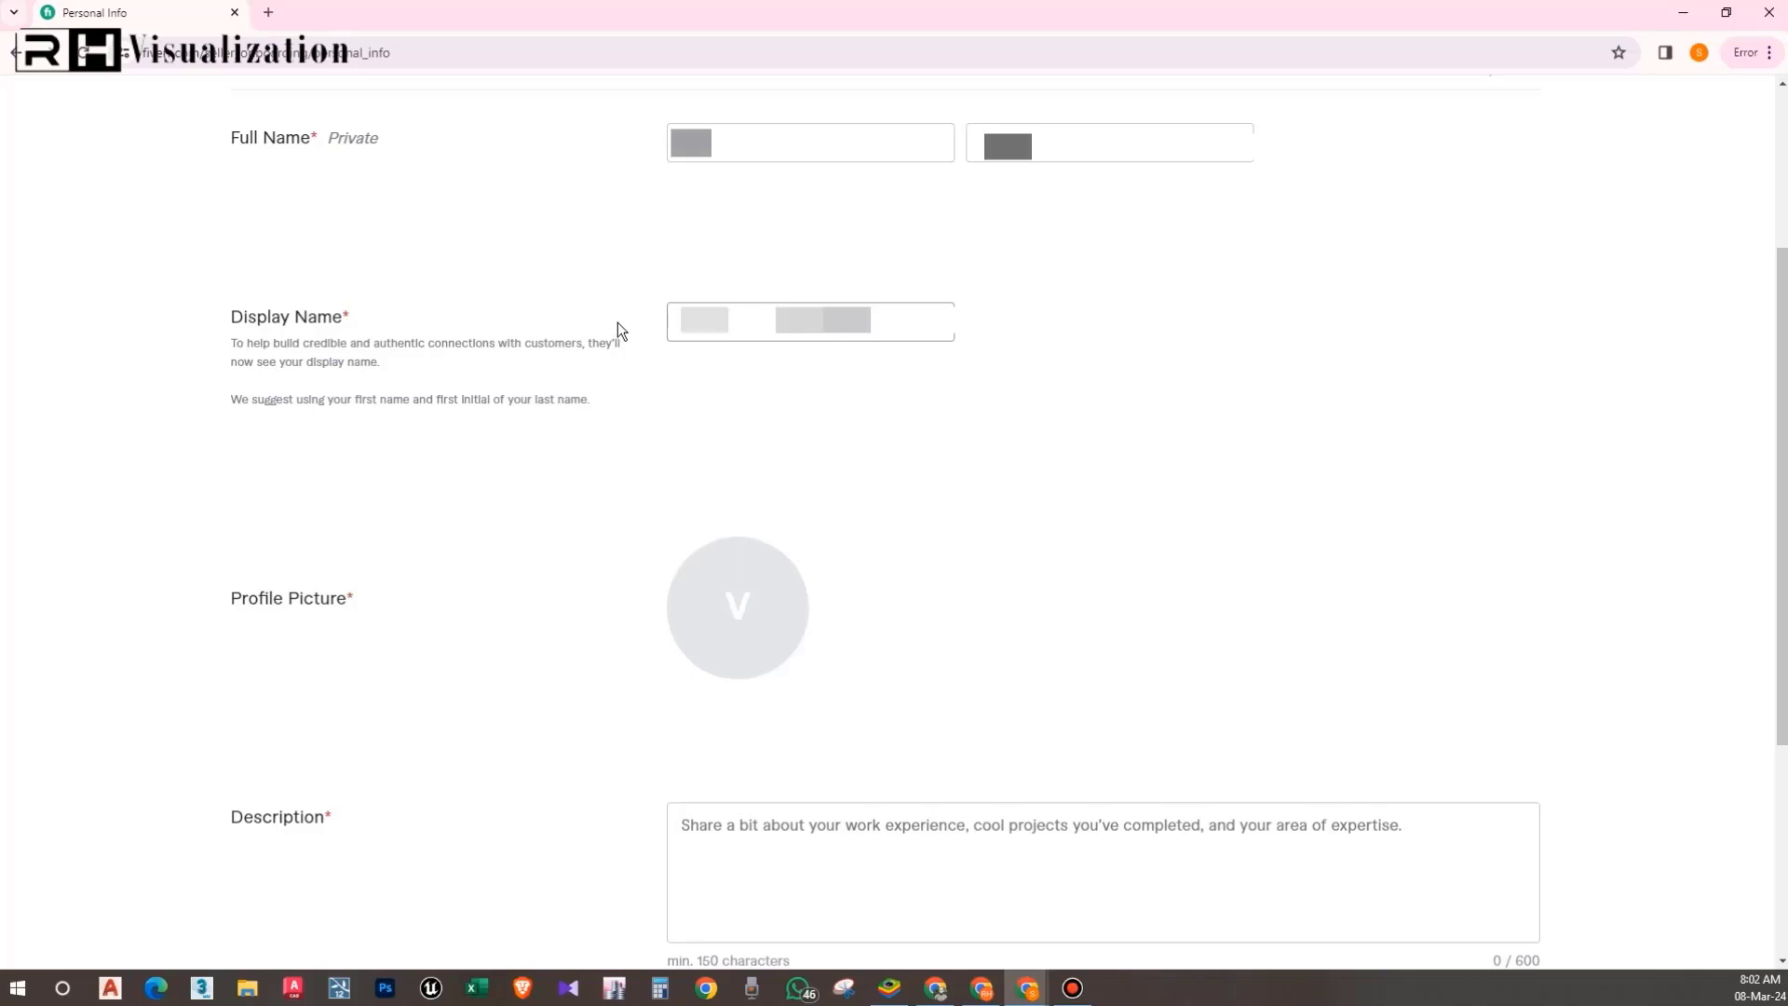
{"action": "key", "text": "BackSpace"}
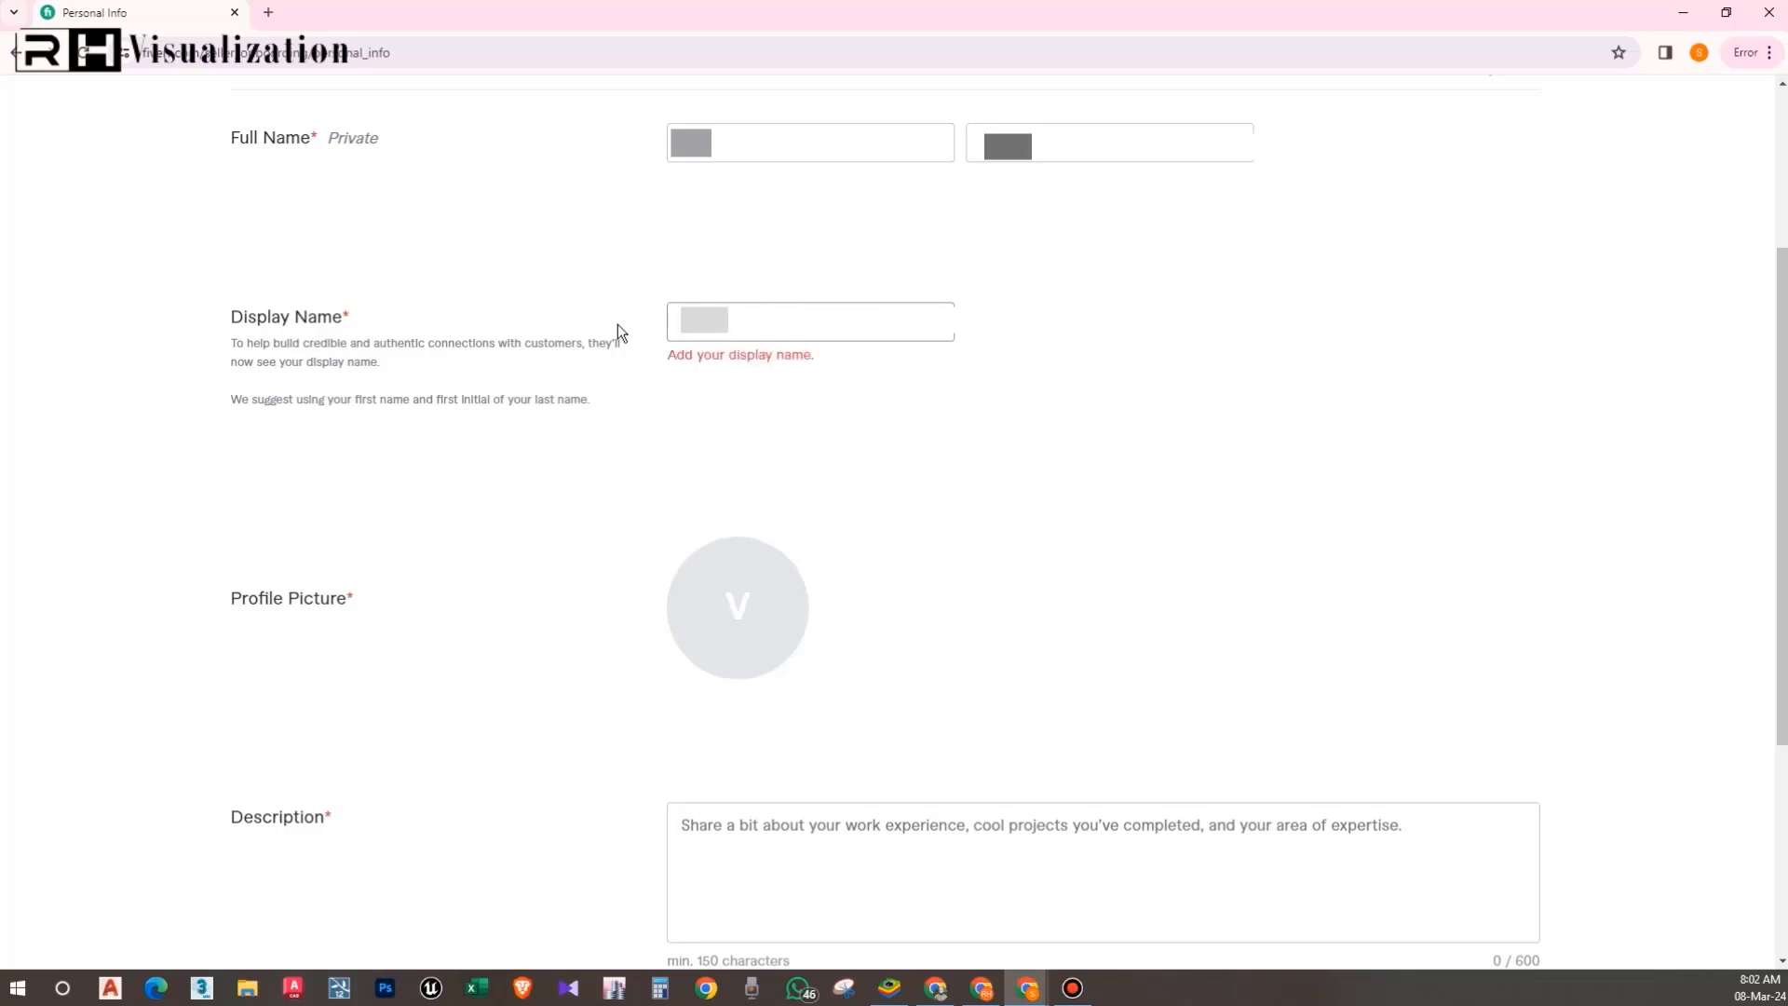
{"action": "type", "text": "Visua"}
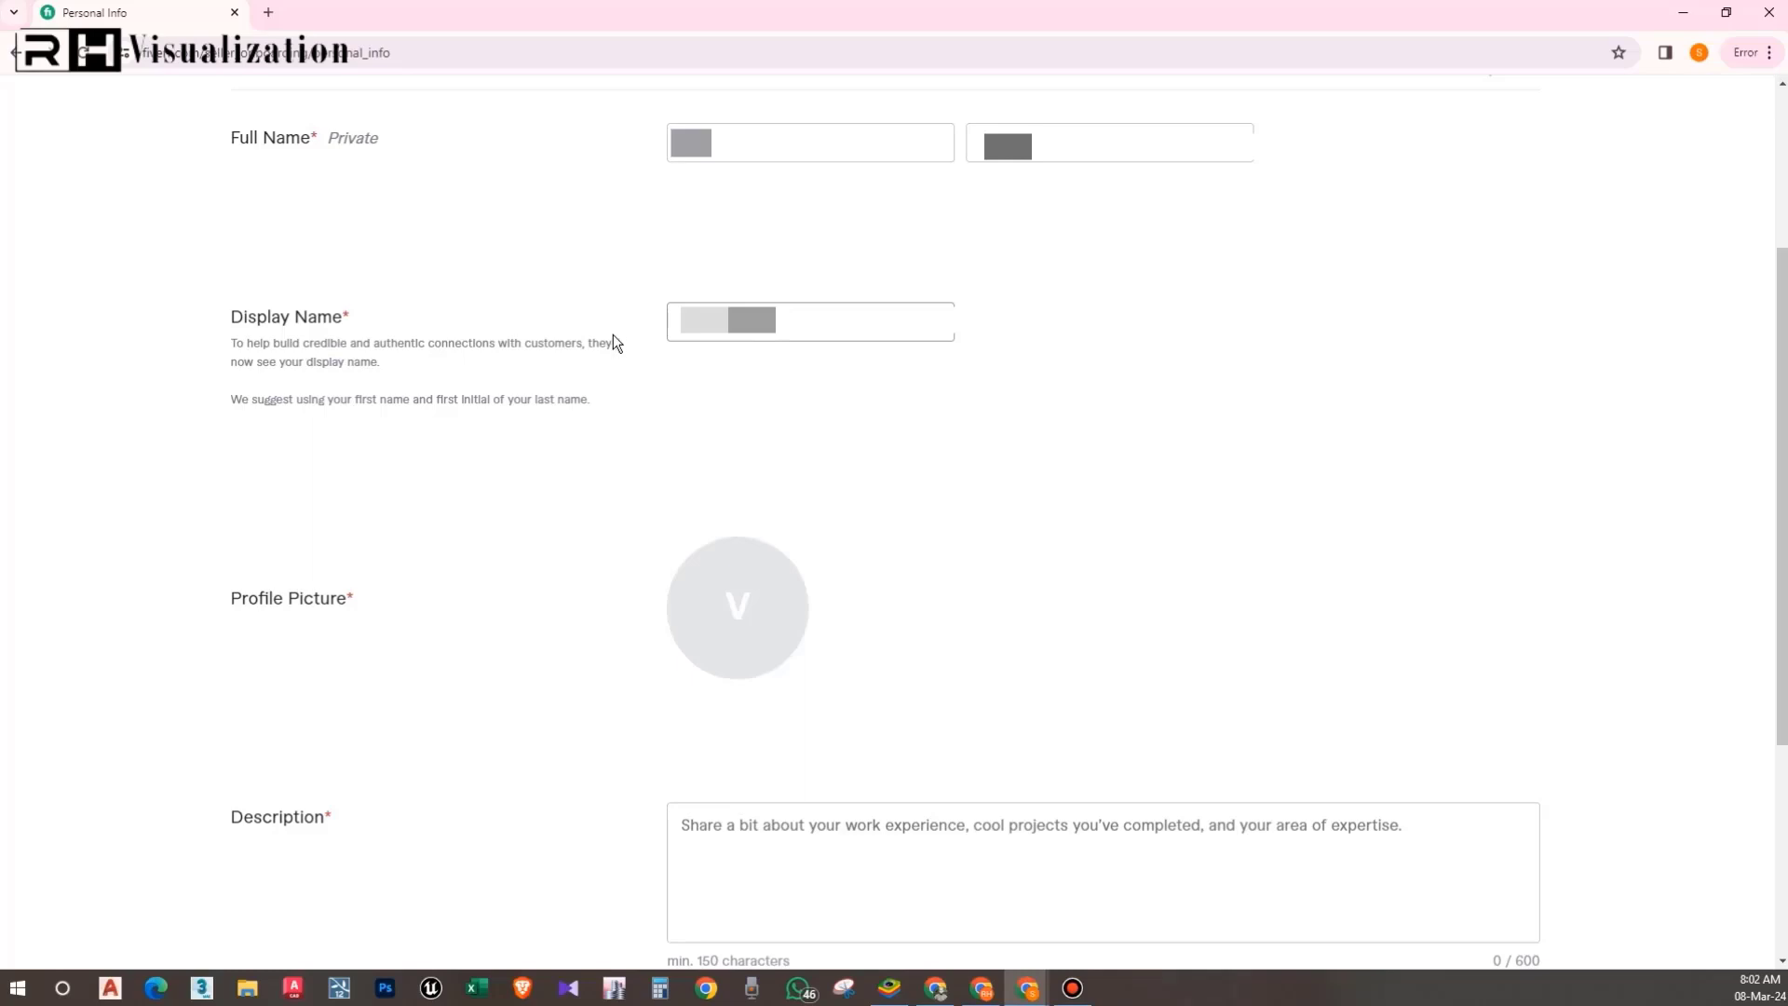
{"action": "key", "text": "BackSpace"}
{"action": "key", "text": "BackSpace"}
{"action": "key", "text": "BackSpace"}
{"action": "type", "text": "sua"}
{"action": "type", "text": "lization"}
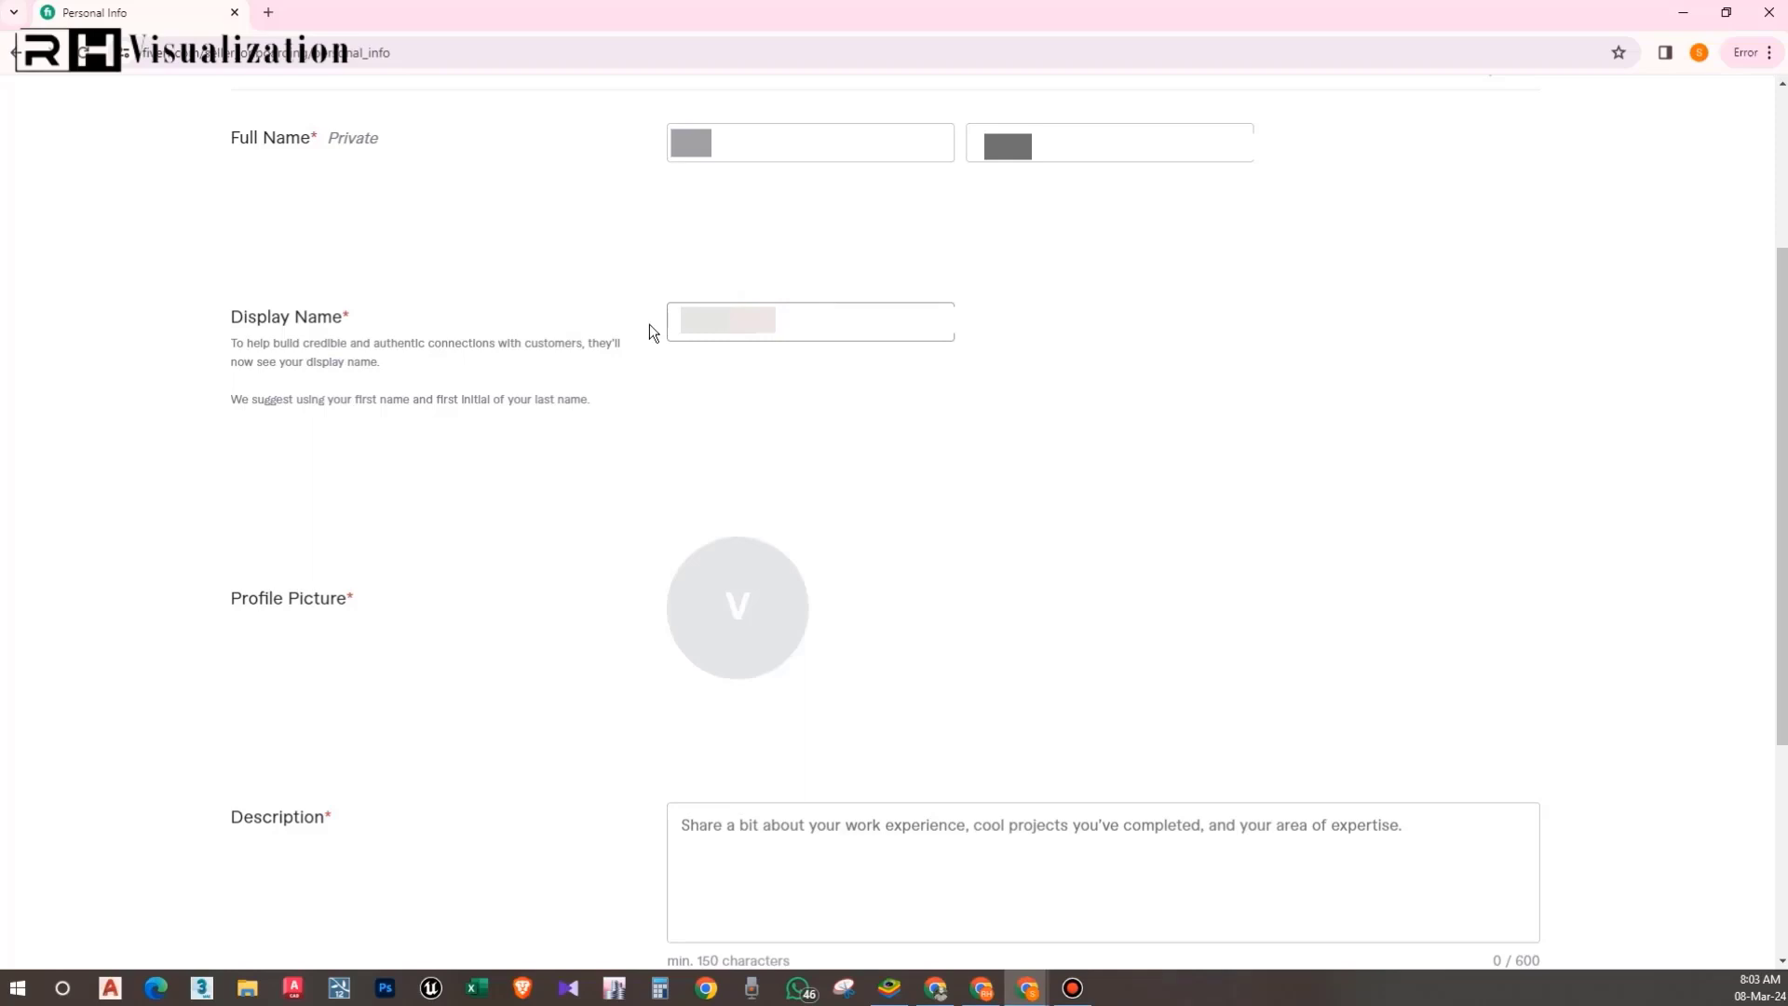
{"action": "key", "text": "ctrl+a"}
{"action": "key", "text": "BackSpace"}
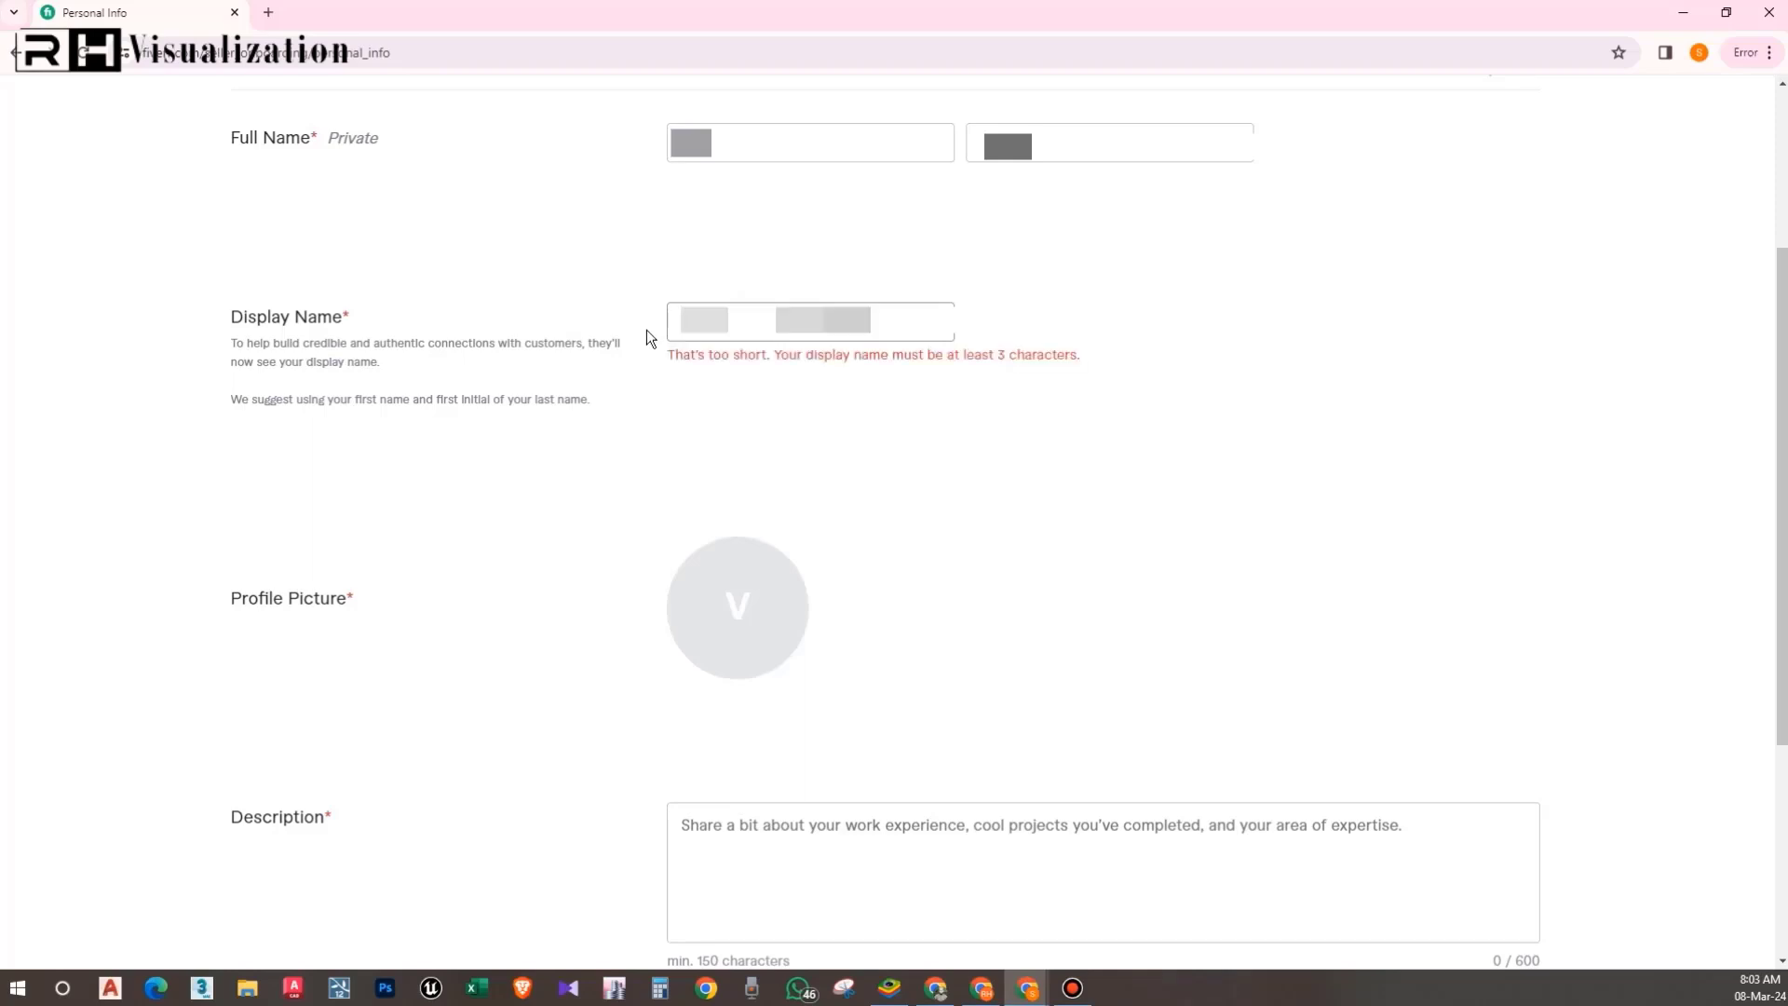
{"action": "key", "text": "ctrl+a"}
{"action": "key", "text": "BackSpace"}
{"action": "type", "text": "Vi"}
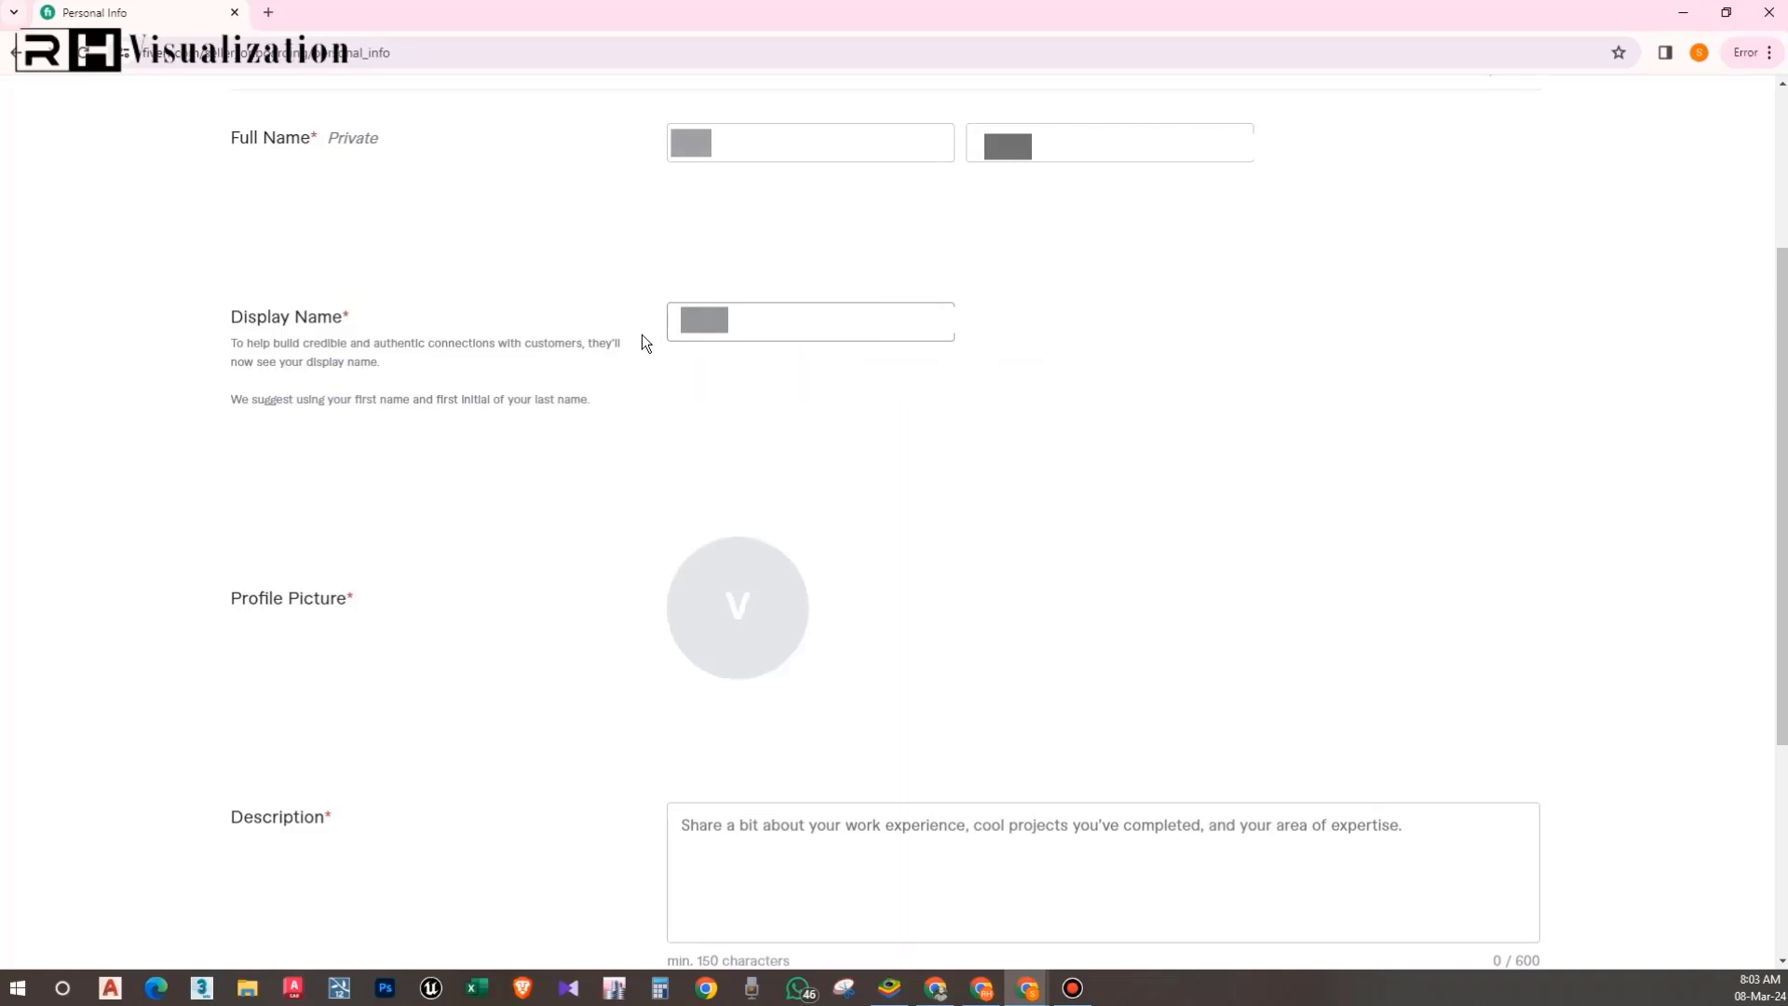
{"action": "scroll", "coordinate": [693, 524], "scroll_direction": "down", "scroll_amount": 3}
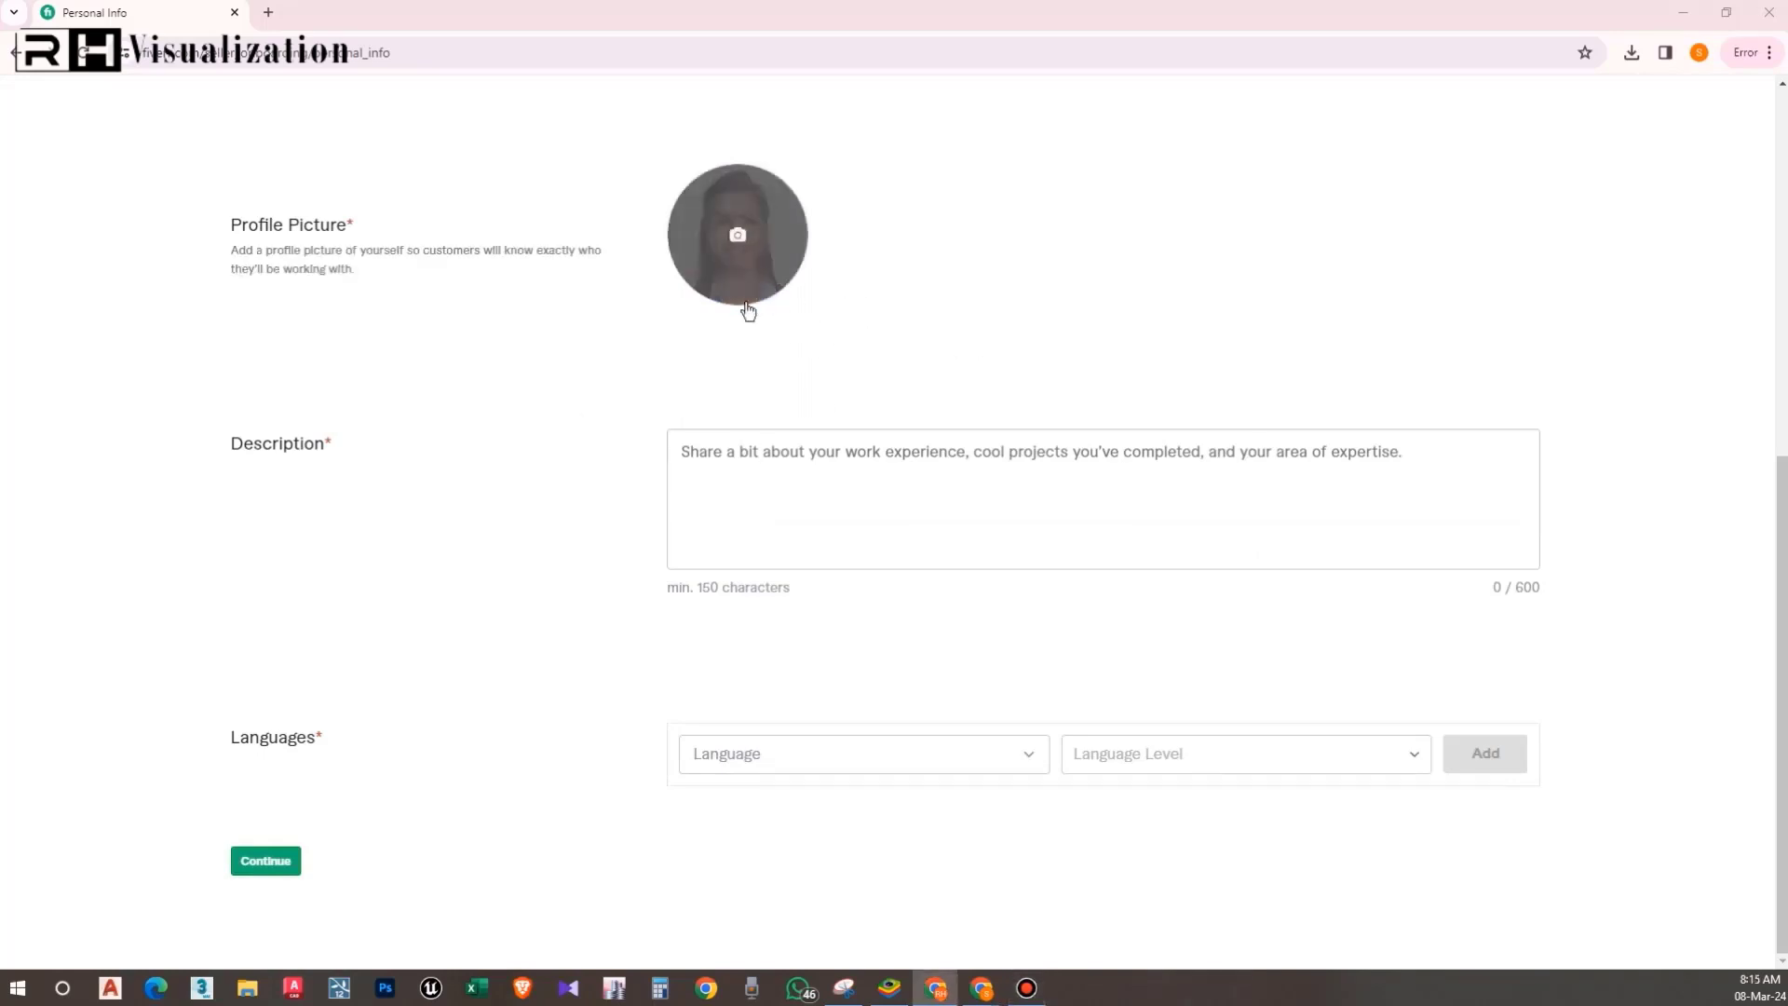
Step: Select the description box and switch to the other browser window for the text
{"action": "left_click", "coordinate": [827, 496]}
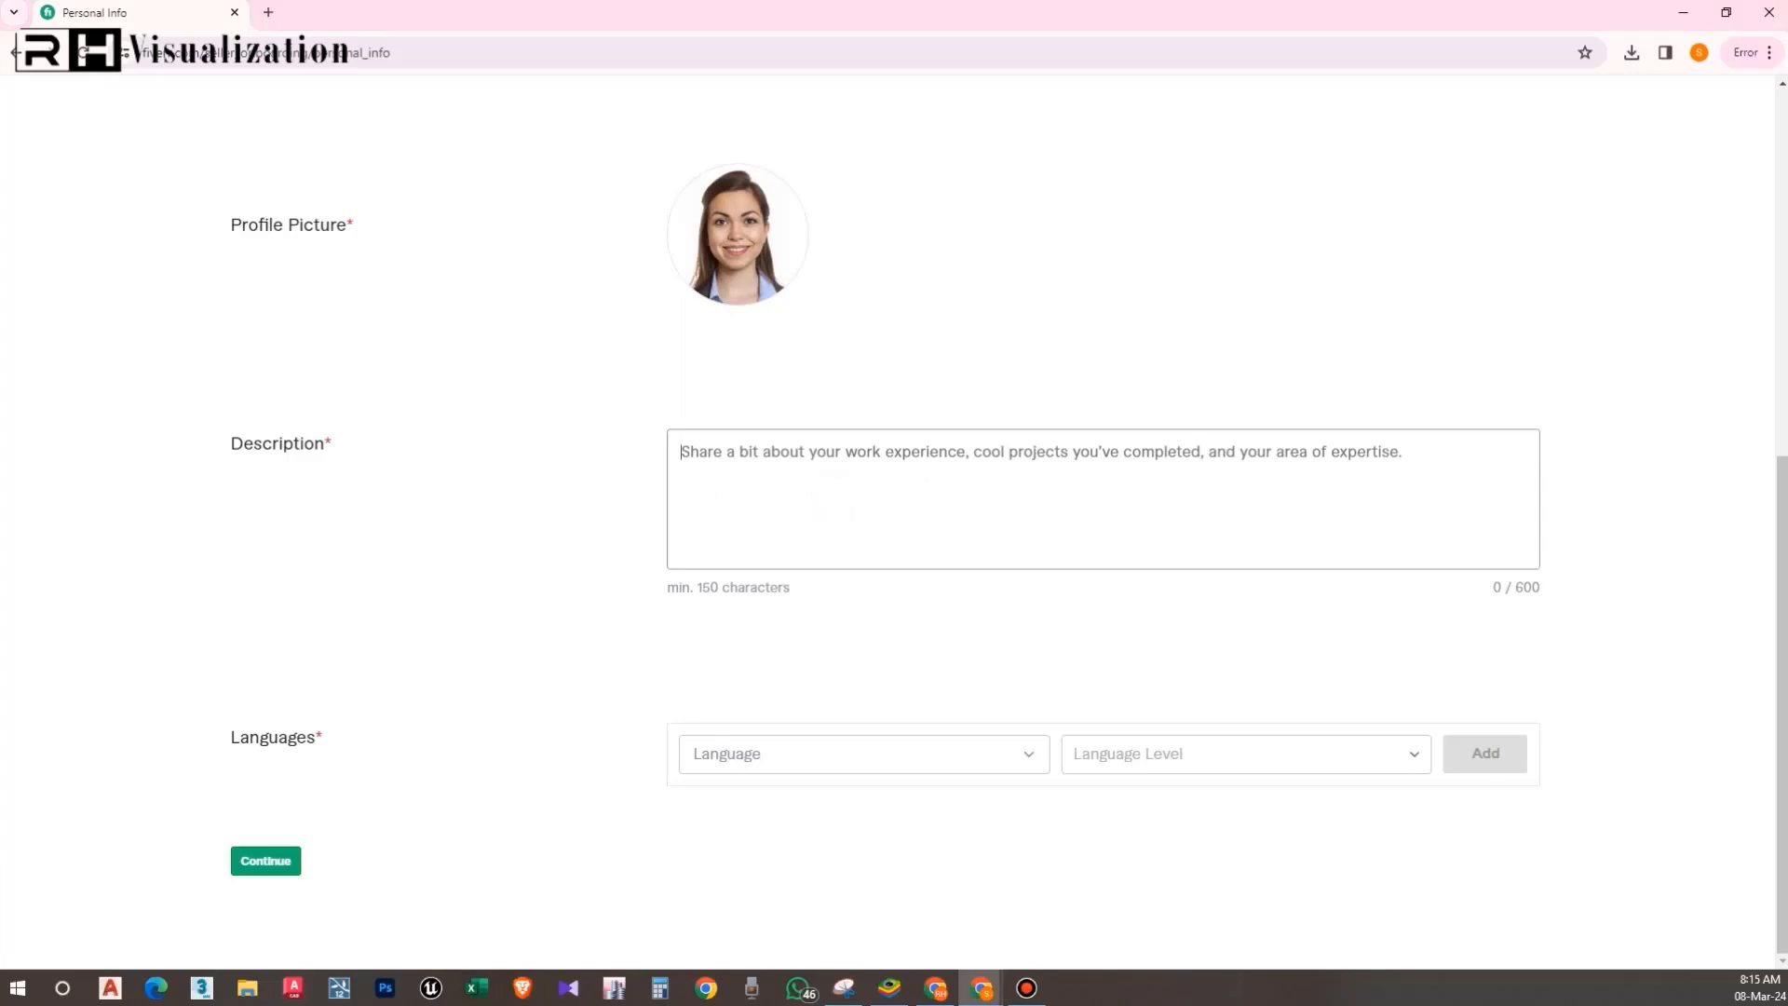
{"action": "key", "text": "alt+Tab"}
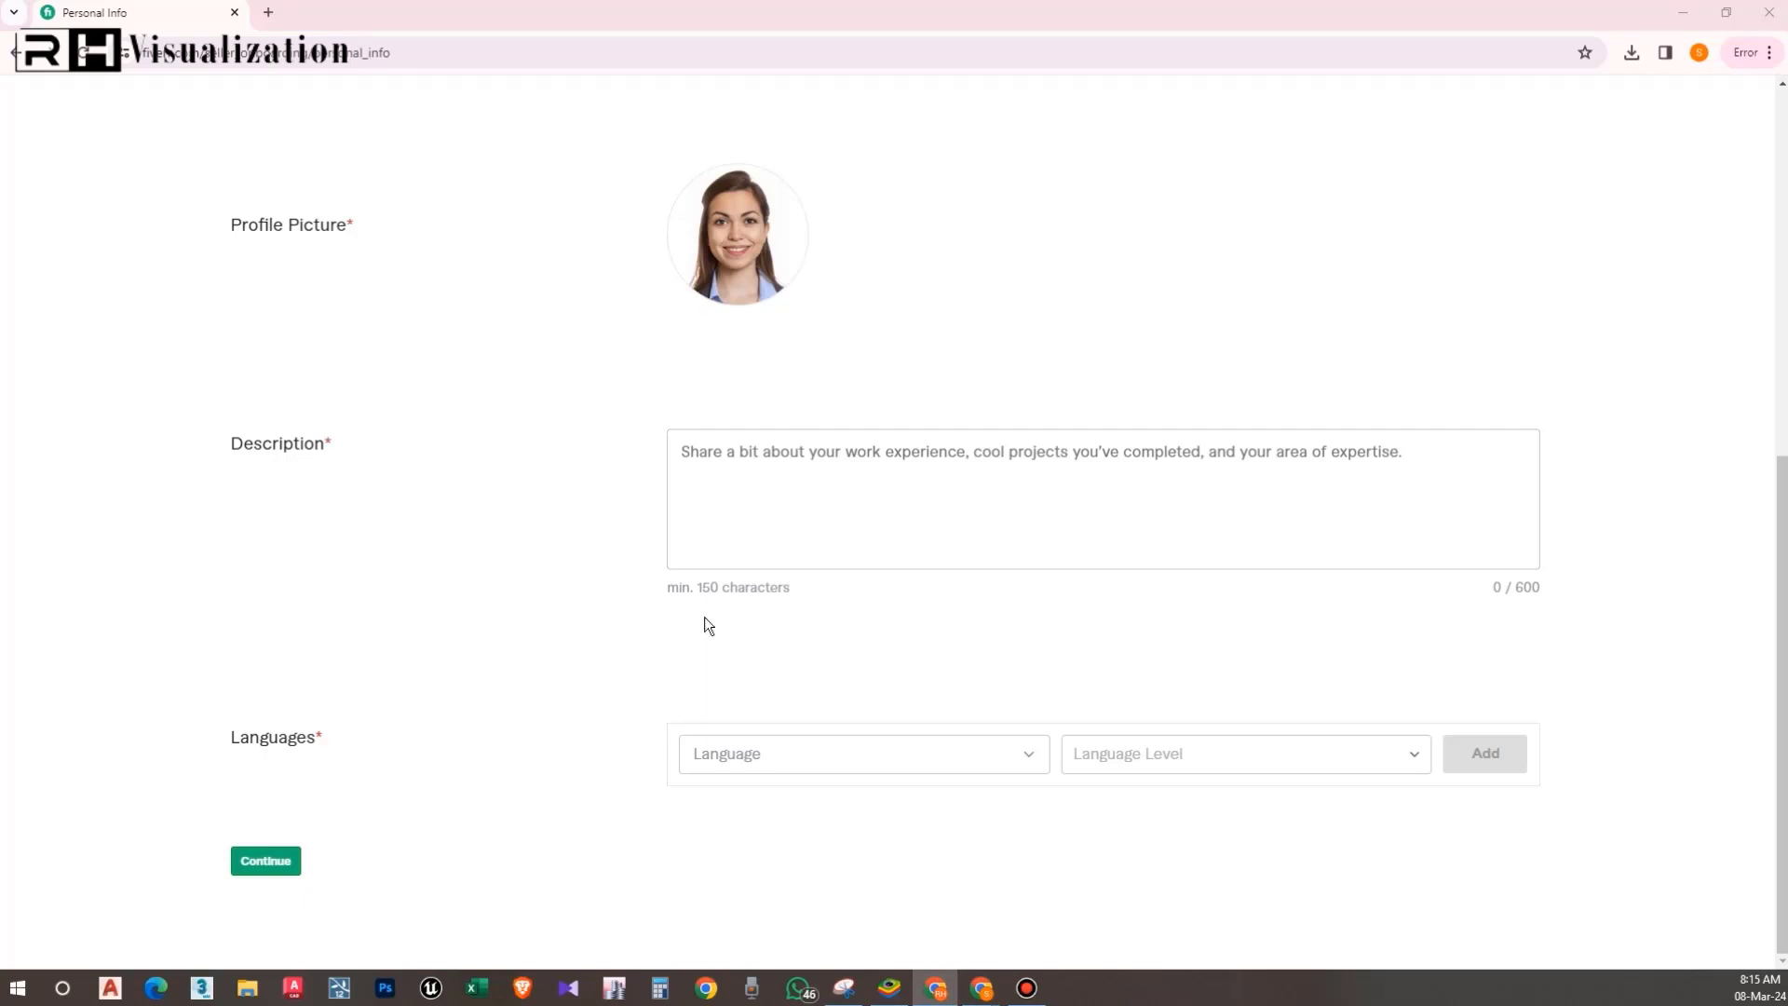
Step: Paste the prepared description and replace the original author's name with the seller's name
{"action": "left_click", "coordinate": [775, 468]}
{"action": "key", "text": "ctrl+v"}
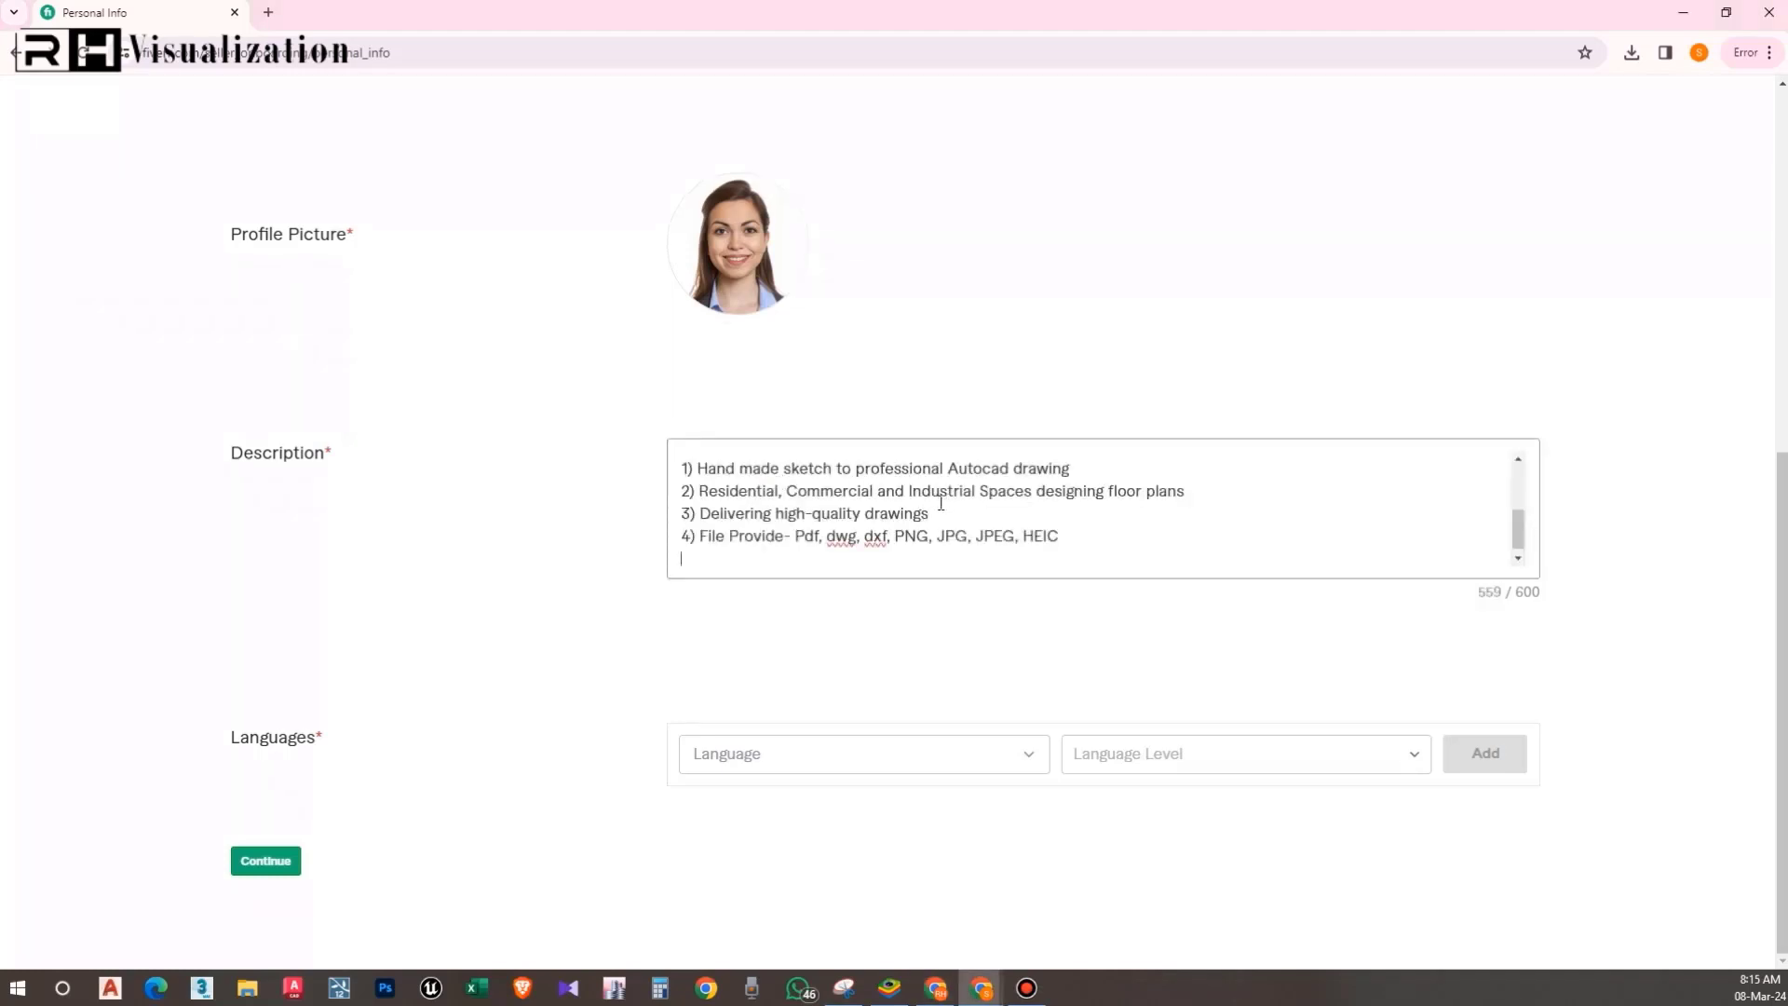
{"action": "scroll", "coordinate": [940, 503], "scroll_direction": "up", "scroll_amount": 5}
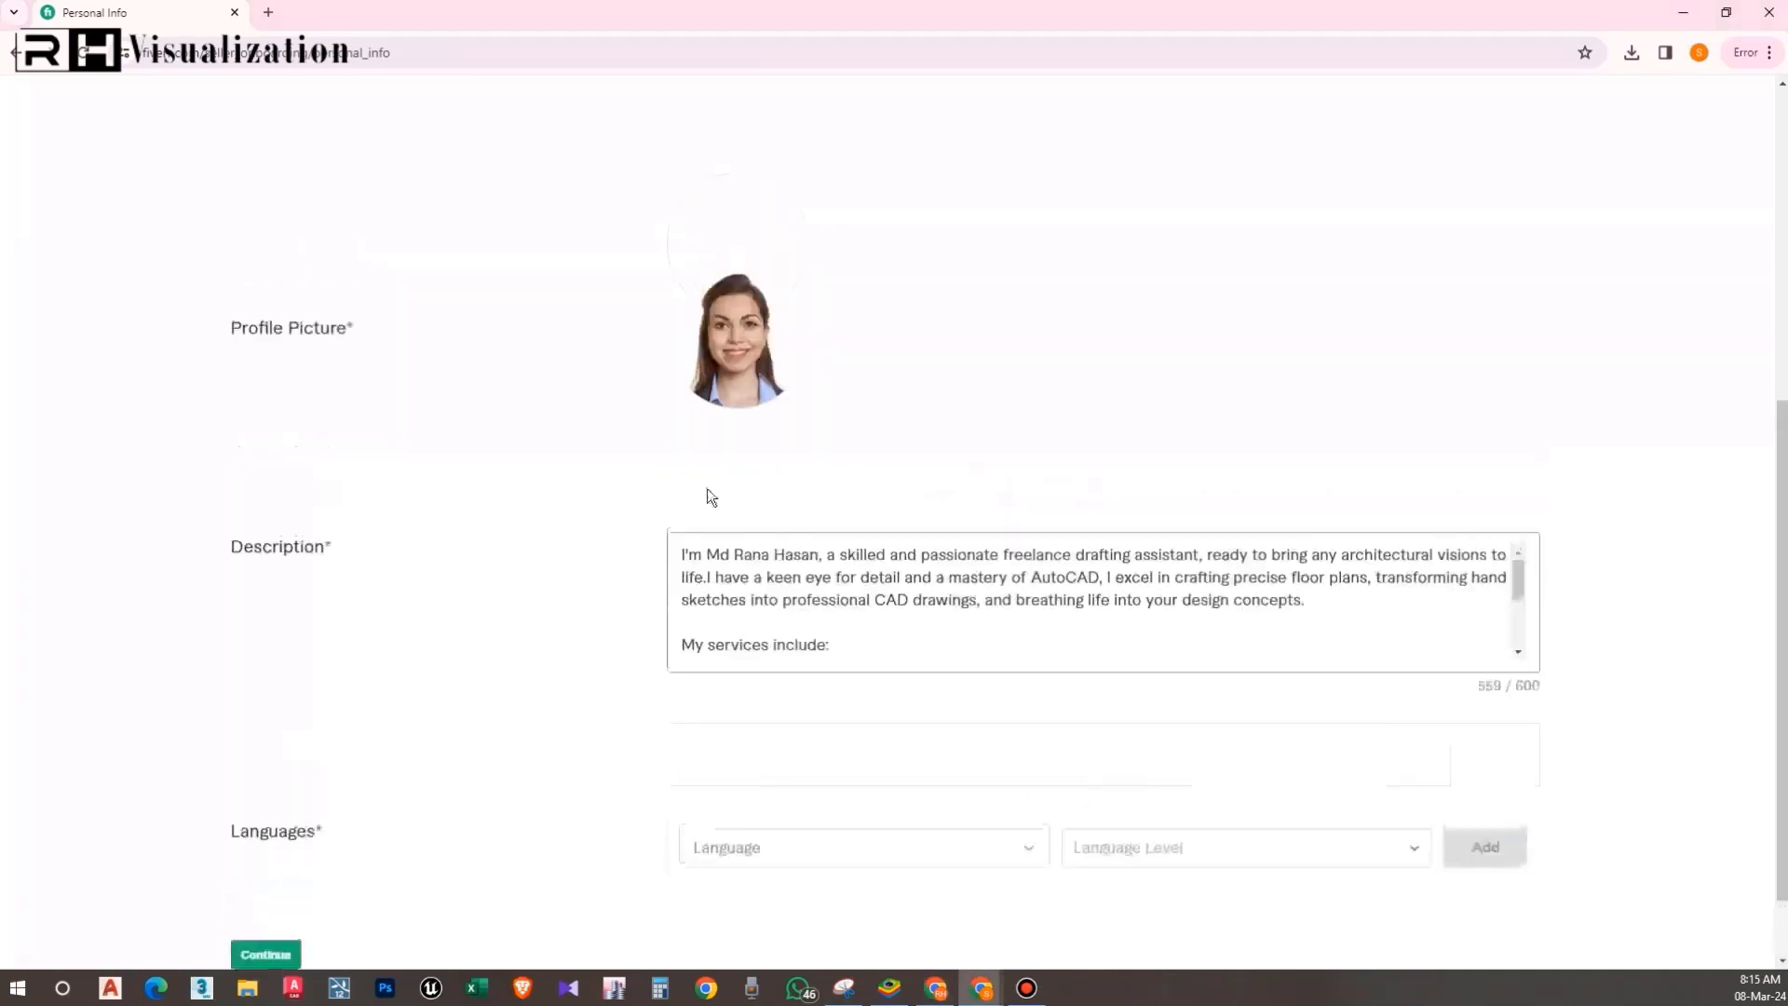
{"action": "left_click_drag", "start_coordinate": [706, 555], "coordinate": [816, 551]}
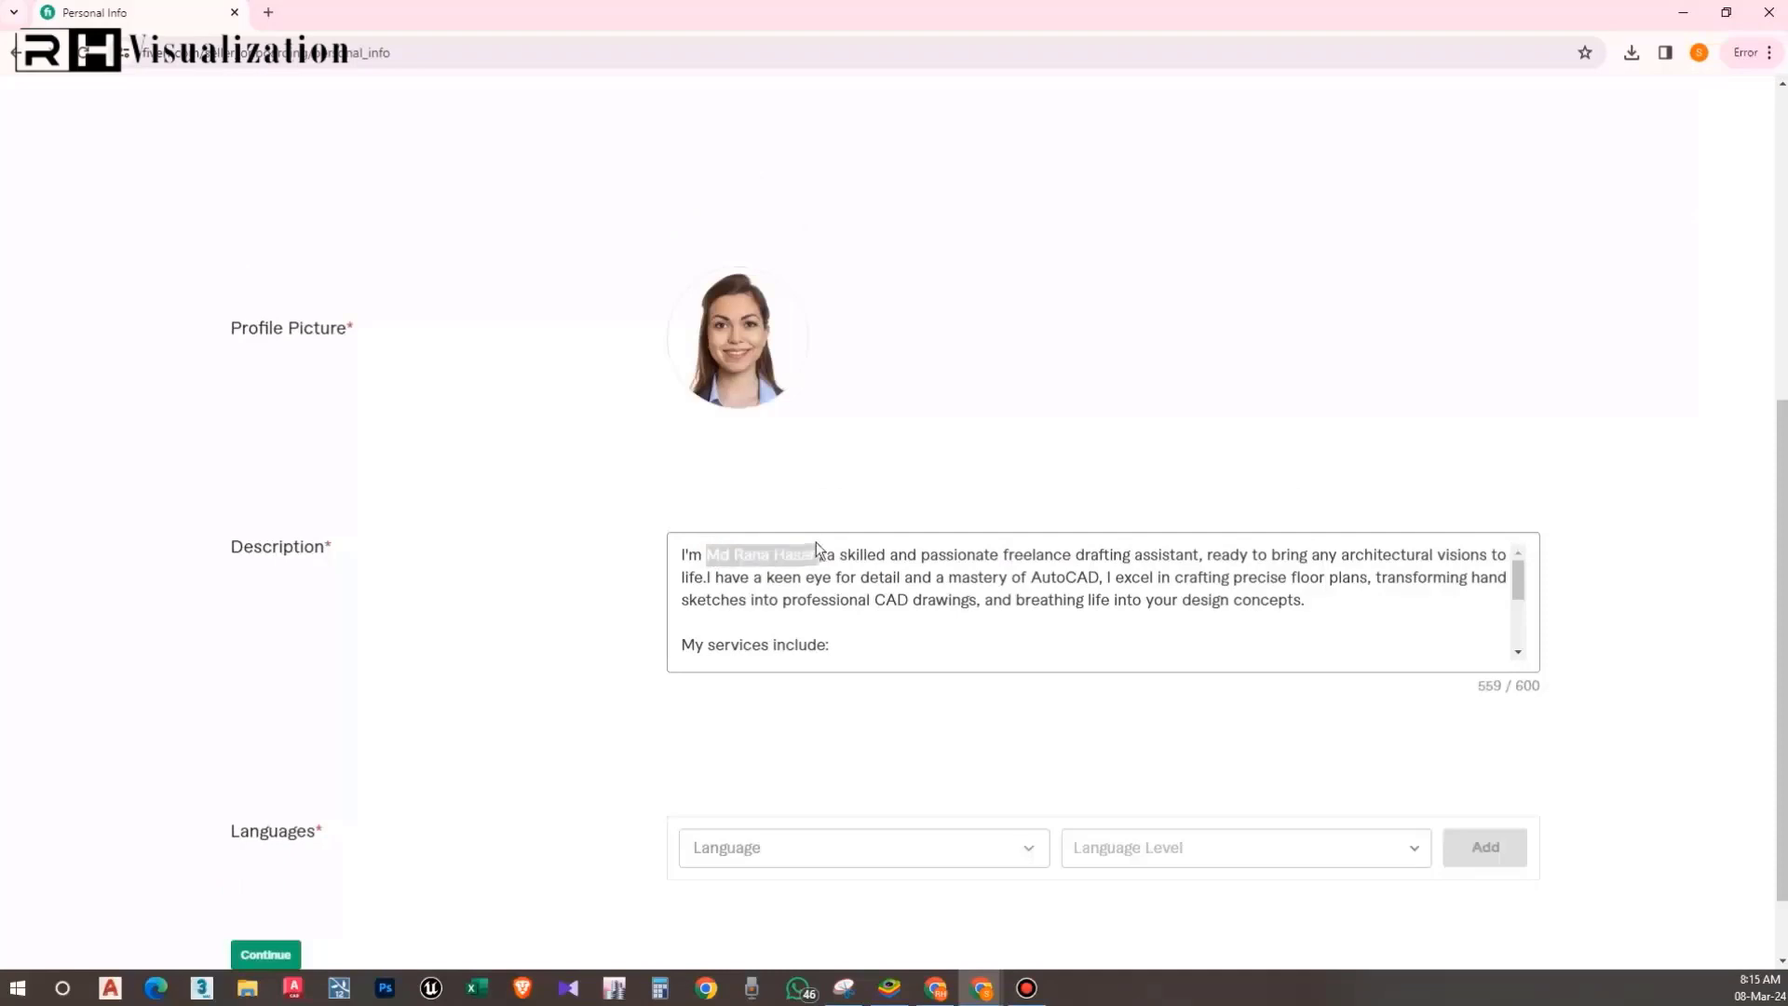
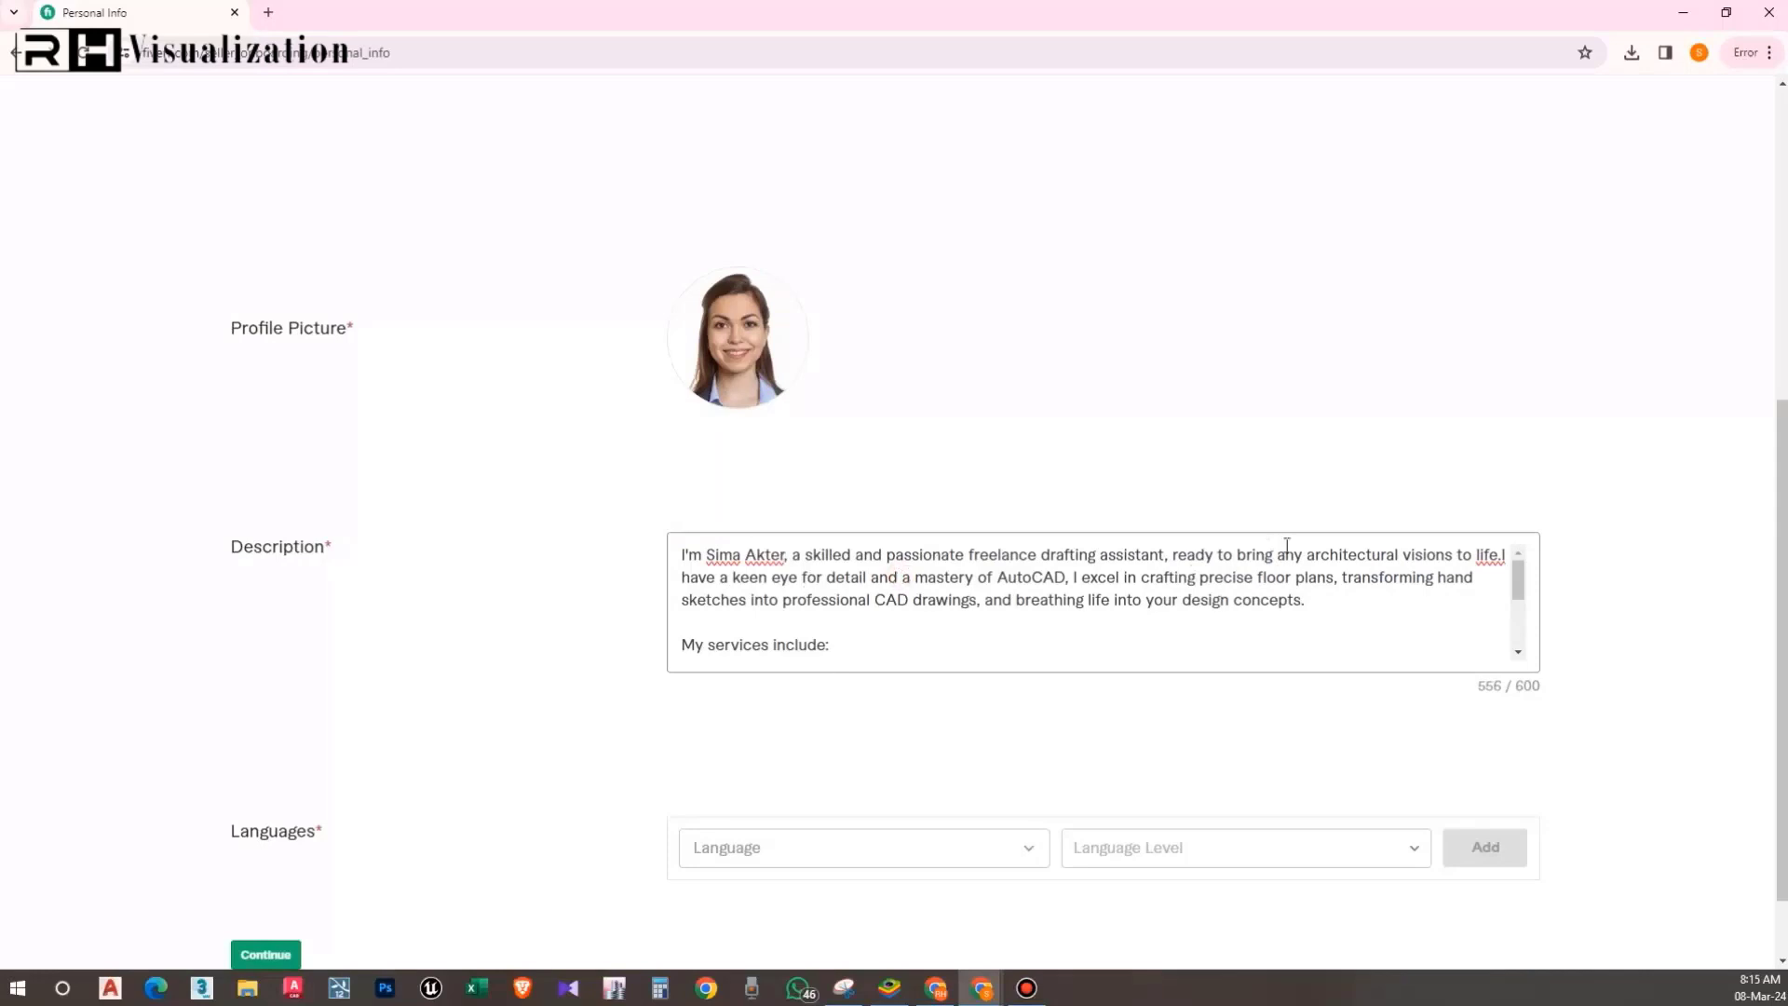
Step: Review the rest of the form, briefly opening and closing the languages list
{"action": "scroll", "coordinate": [1286, 559], "scroll_direction": "down", "scroll_amount": 1}
{"action": "scroll", "coordinate": [1117, 578], "scroll_direction": "down", "scroll_amount": 2}
{"action": "scroll", "coordinate": [932, 605], "scroll_direction": "up", "scroll_amount": 3}
{"action": "scroll", "coordinate": [749, 633], "scroll_direction": "down", "scroll_amount": 3}
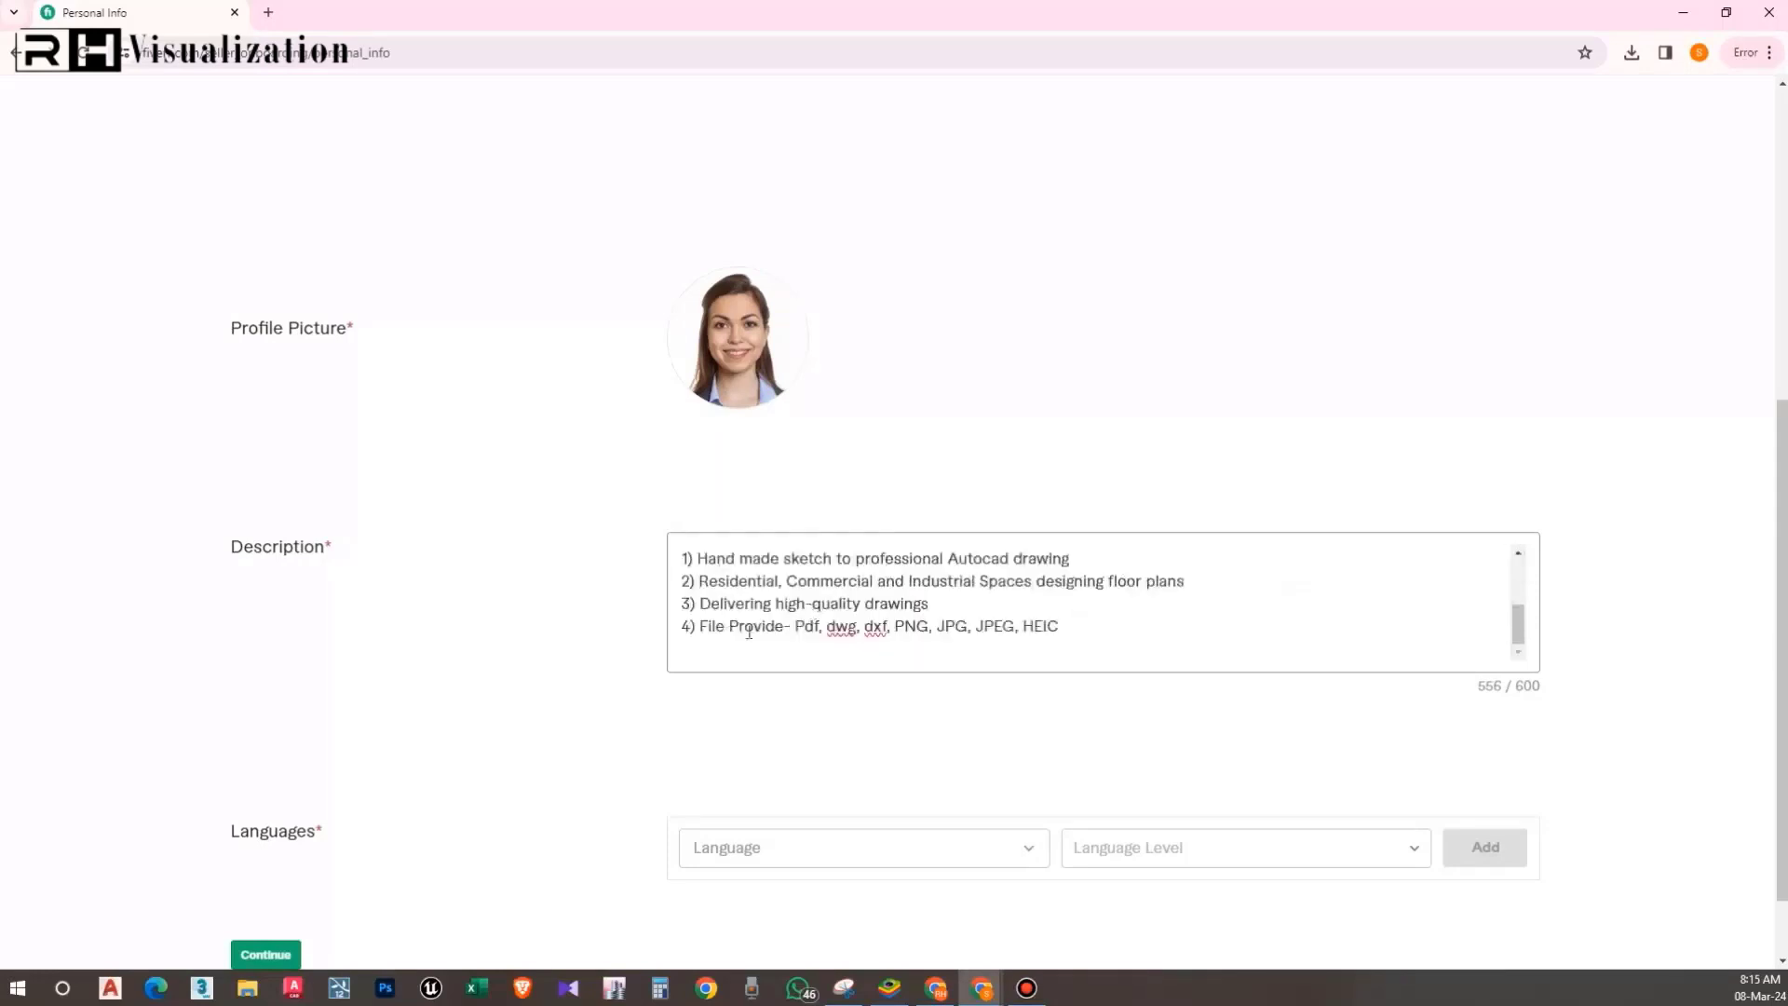
{"action": "scroll", "coordinate": [817, 713], "scroll_direction": "down", "scroll_amount": 1}
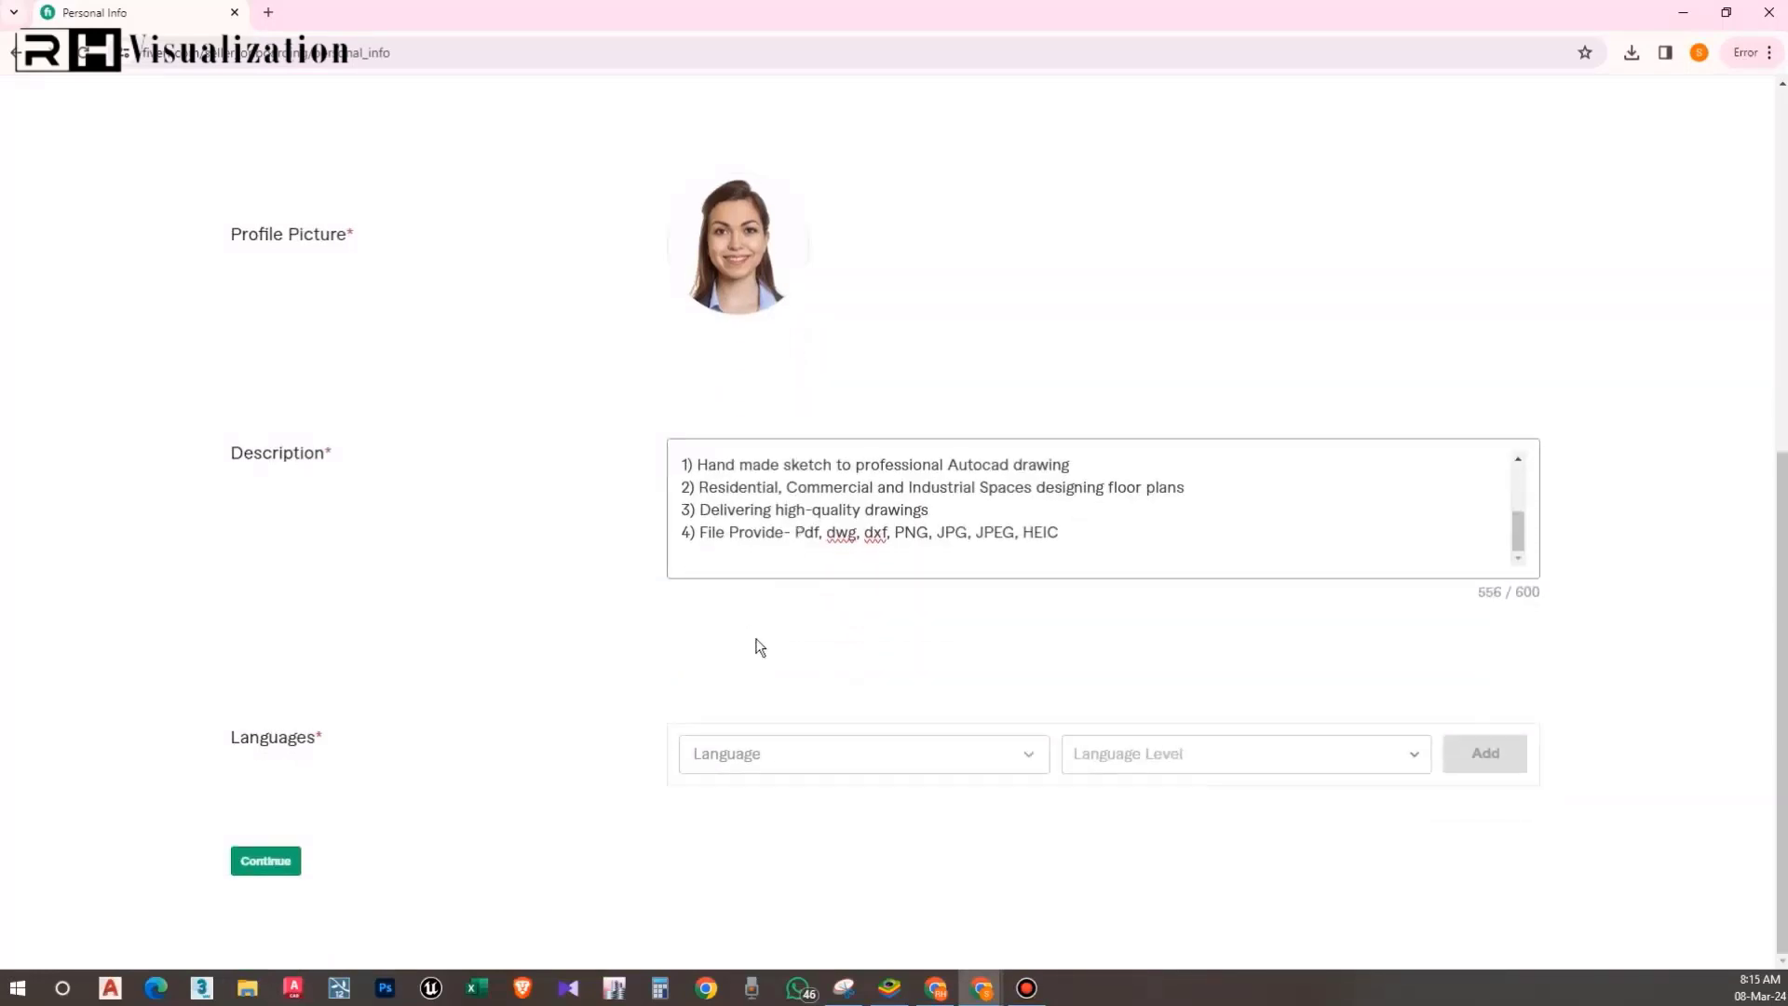
{"action": "left_click", "coordinate": [791, 770]}
{"action": "left_click", "coordinate": [565, 529]}
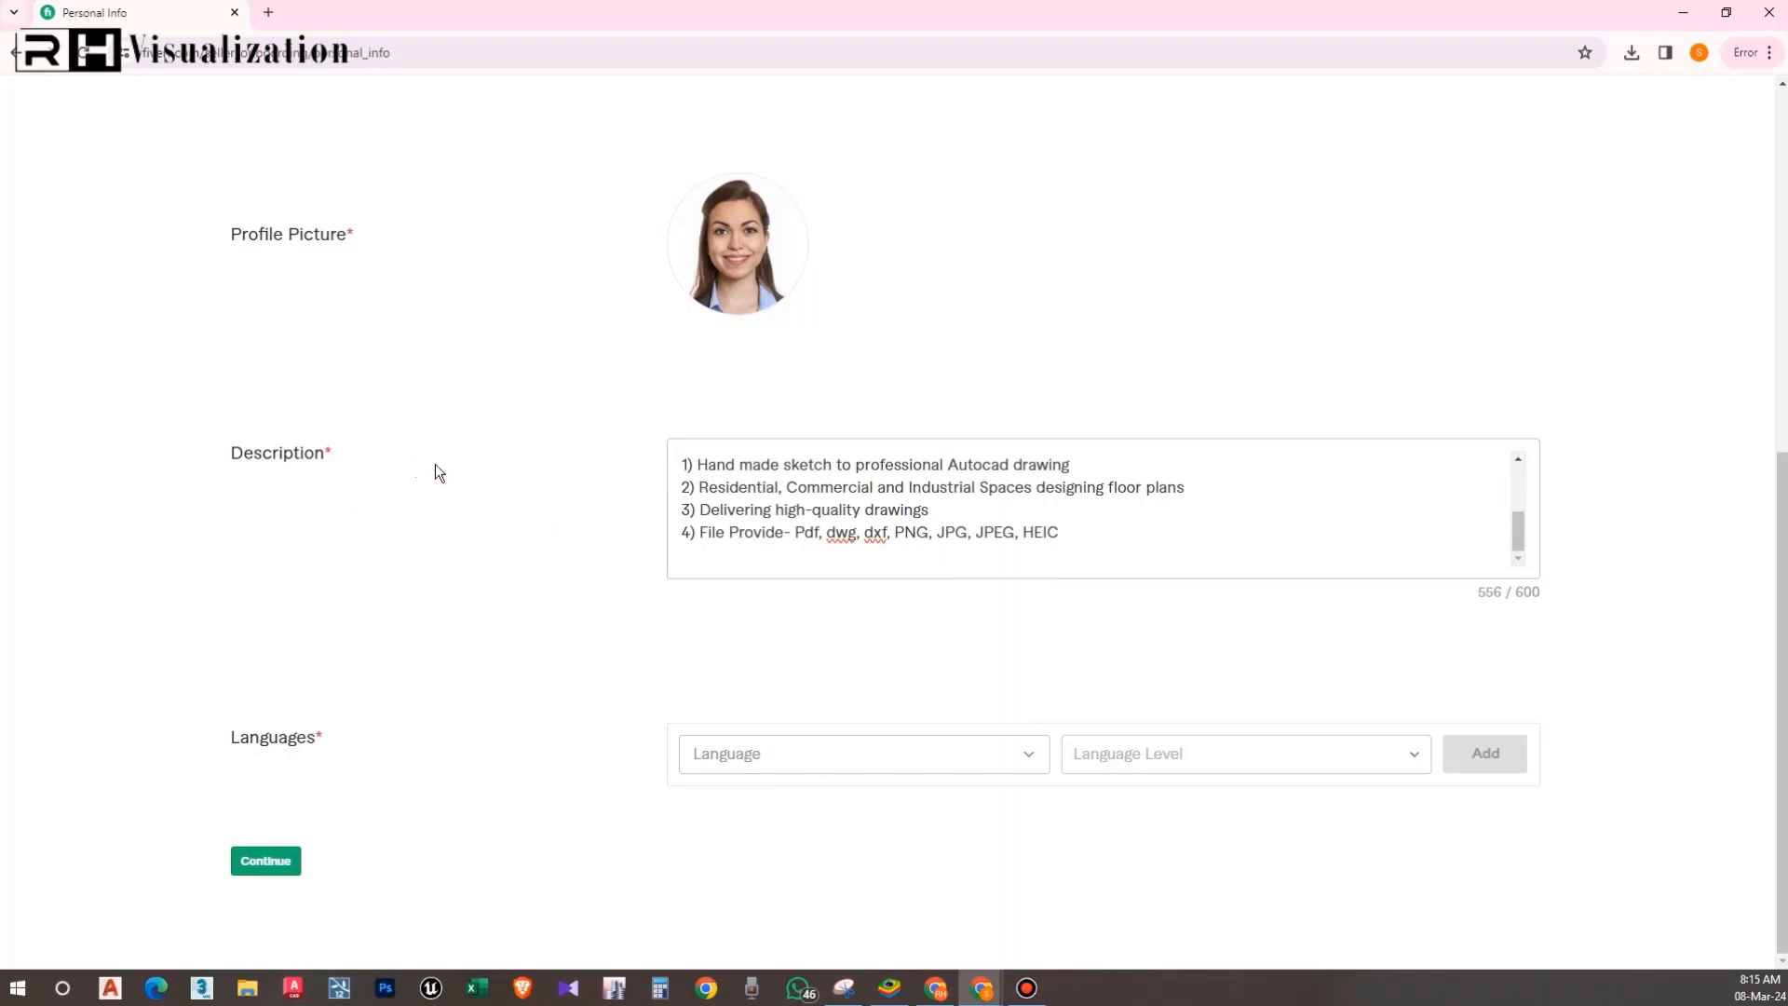
{"action": "mouse_move", "coordinate": [1545, 596]}
{"action": "left_mouse_down"}
{"action": "mouse_move", "coordinate": [1477, 595]}
{"action": "mouse_move", "coordinate": [1512, 600]}
{"action": "left_mouse_up"}
{"action": "scroll", "coordinate": [821, 513], "scroll_direction": "up", "scroll_amount": 2}
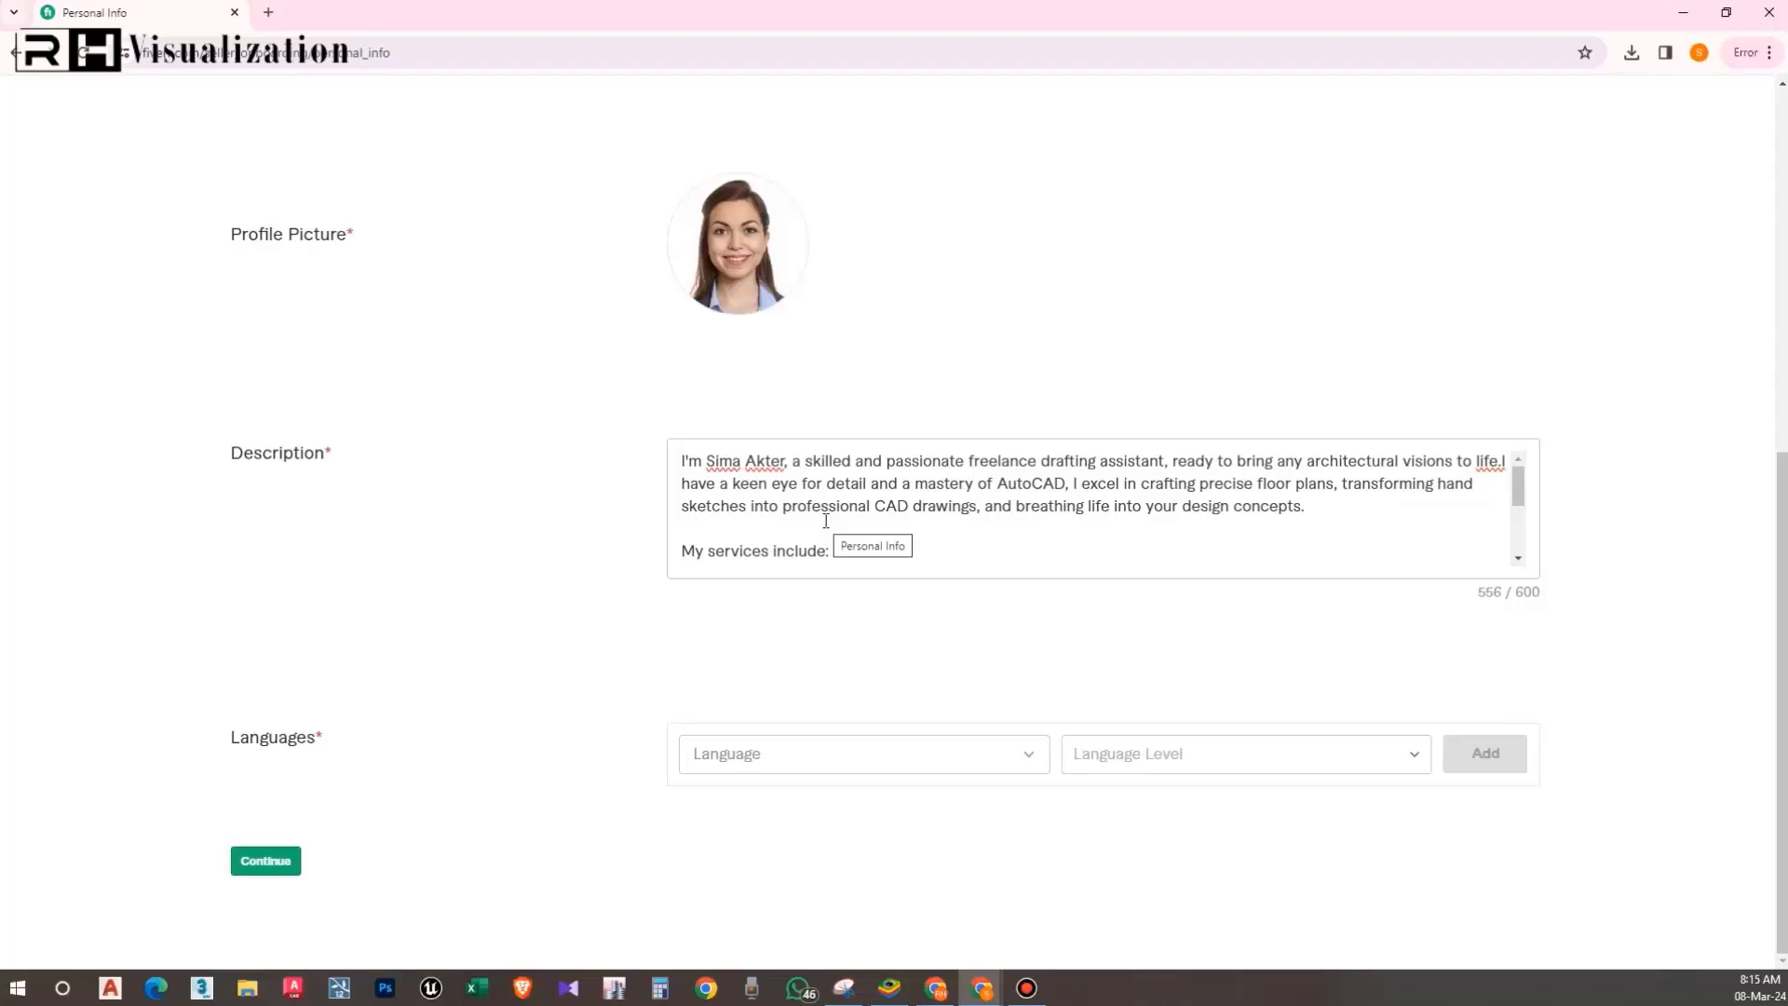
{"action": "scroll", "coordinate": [825, 524], "scroll_direction": "down", "scroll_amount": 2}
{"action": "scroll", "coordinate": [825, 524], "scroll_direction": "down", "scroll_amount": 1}
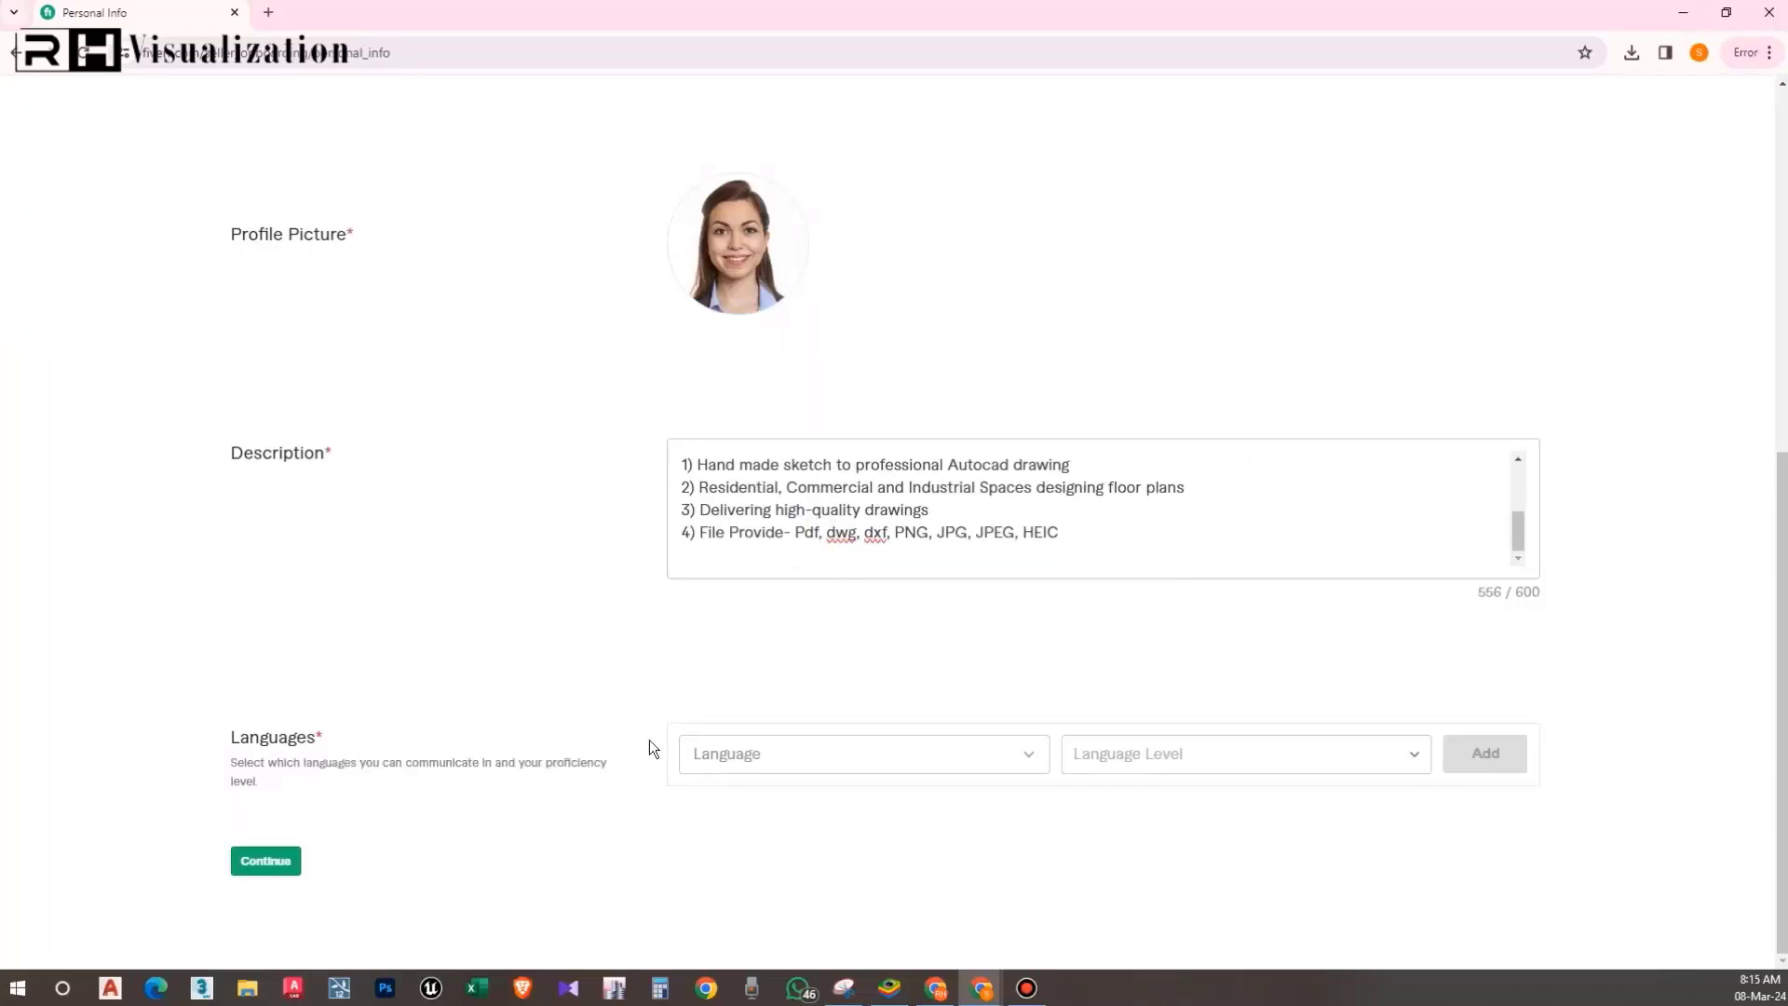
Step: Add English as a profile language at Fluent proficiency
{"action": "left_click", "coordinate": [820, 750]}
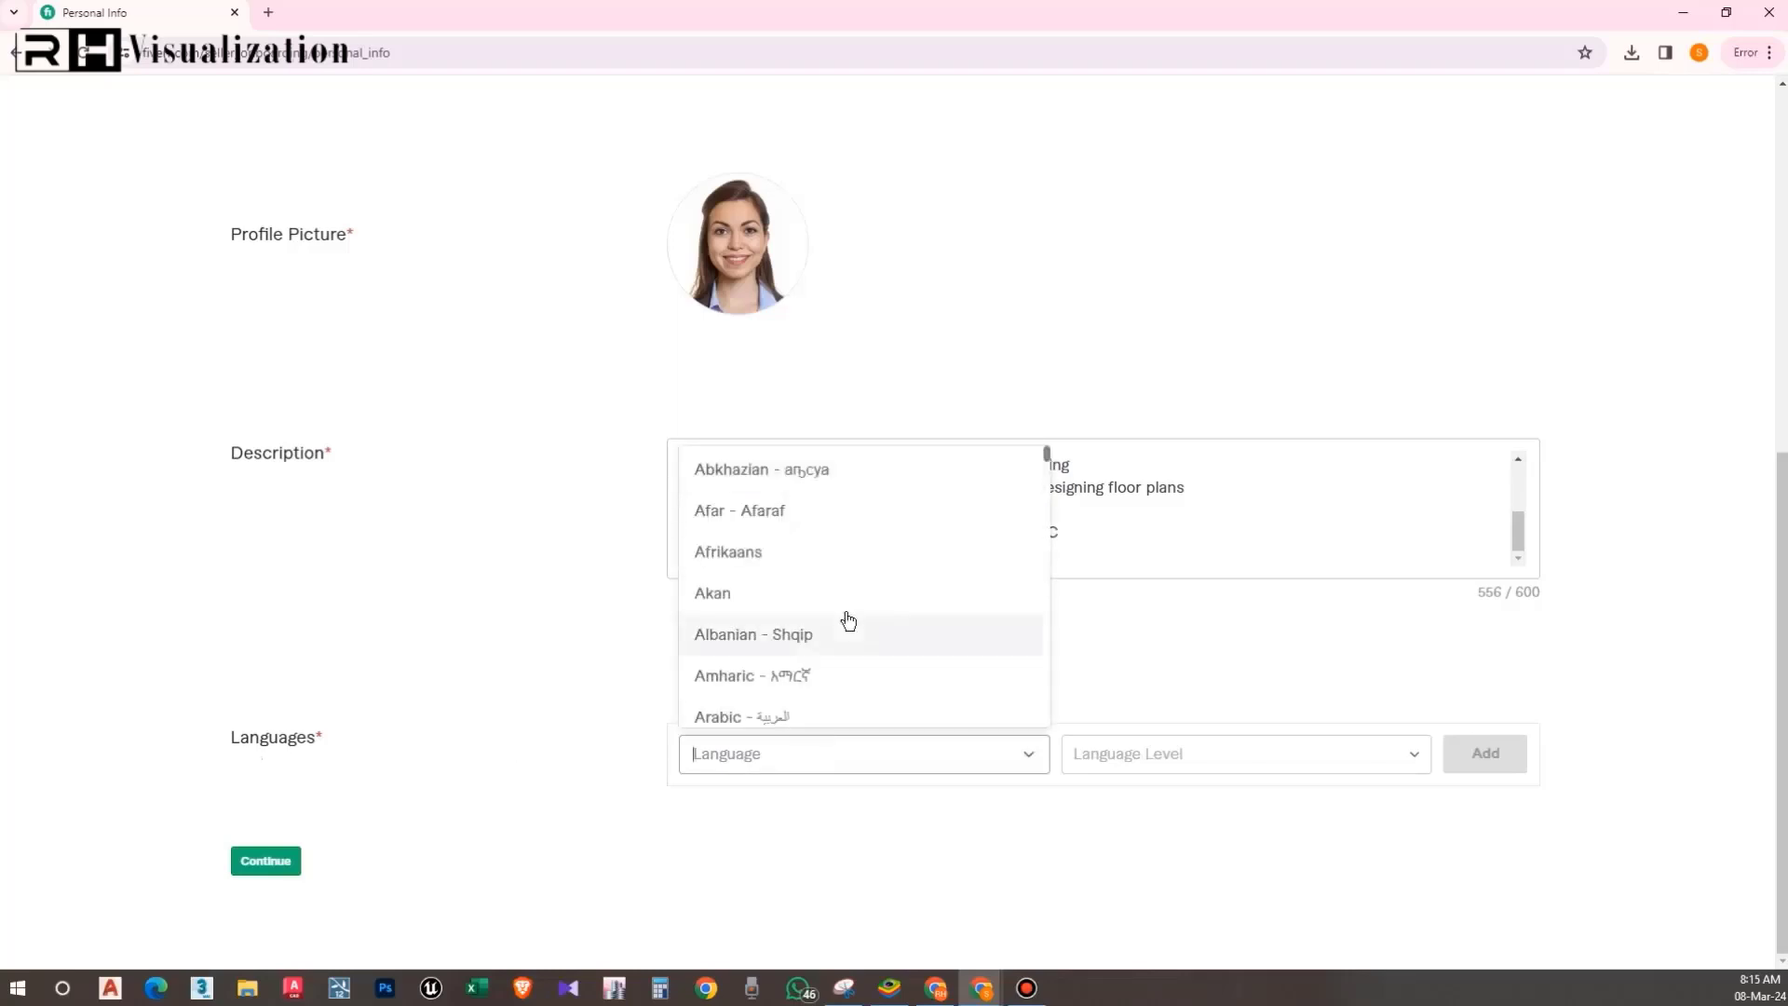
{"action": "type", "text": "eng"}
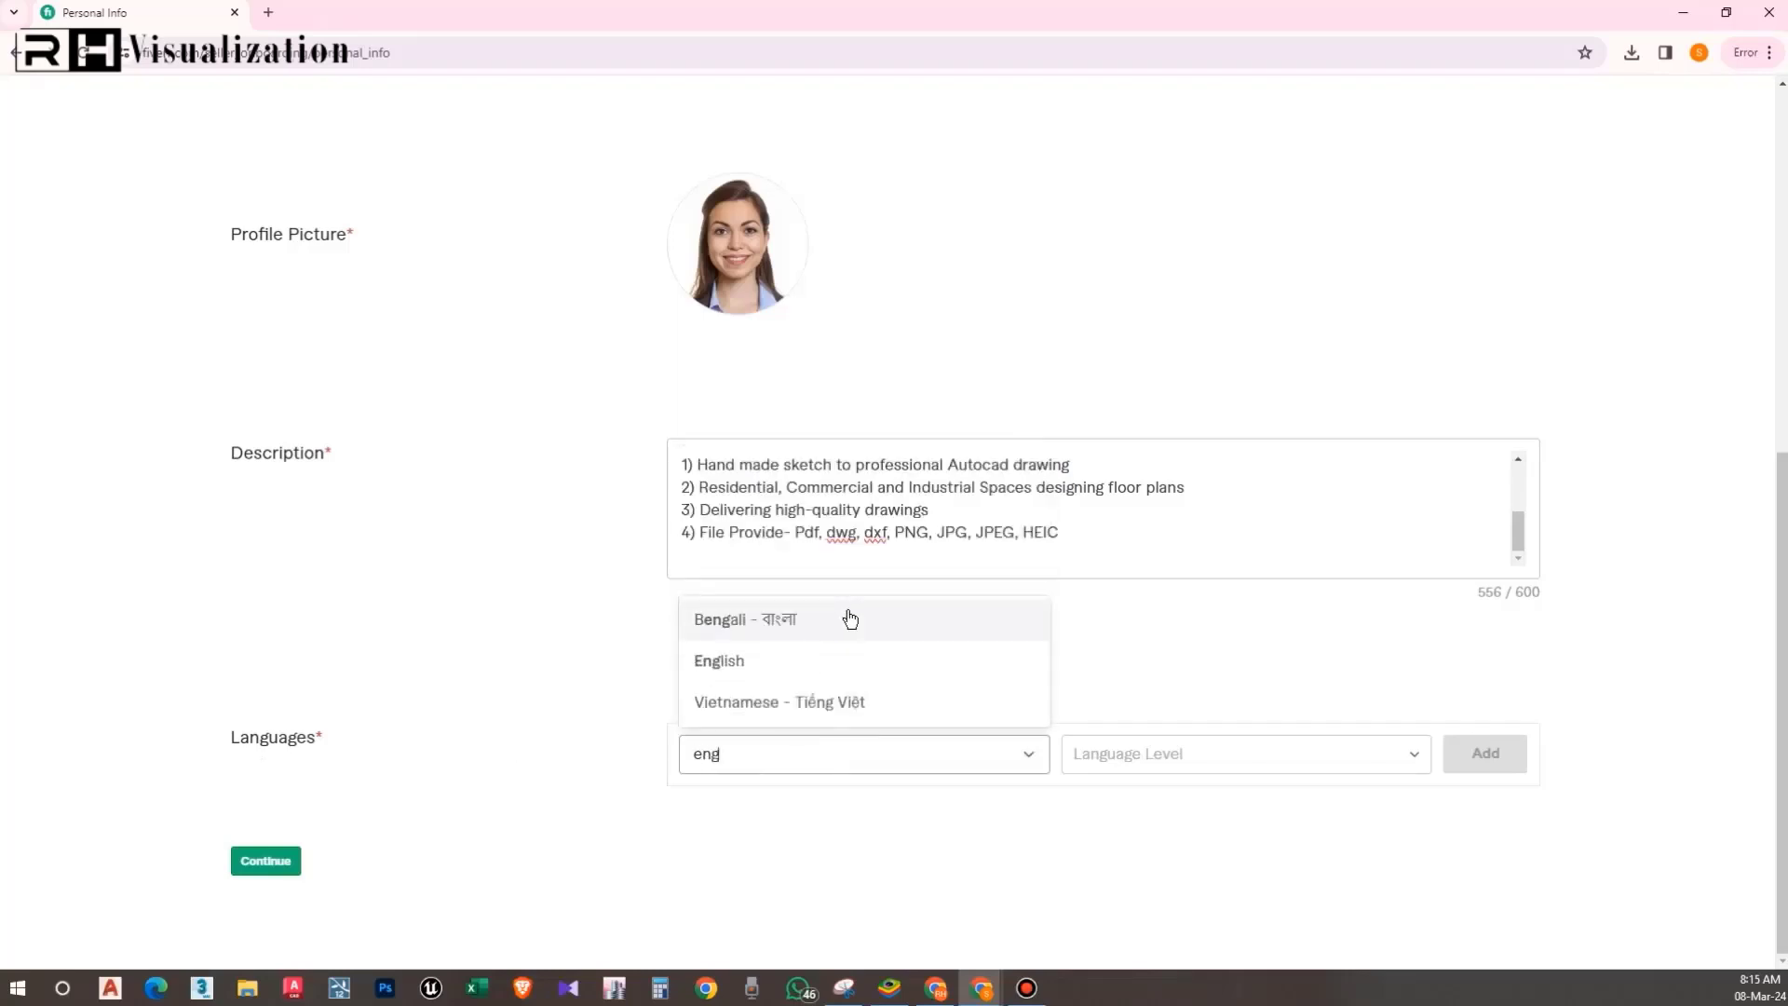
{"action": "left_click", "coordinate": [807, 663]}
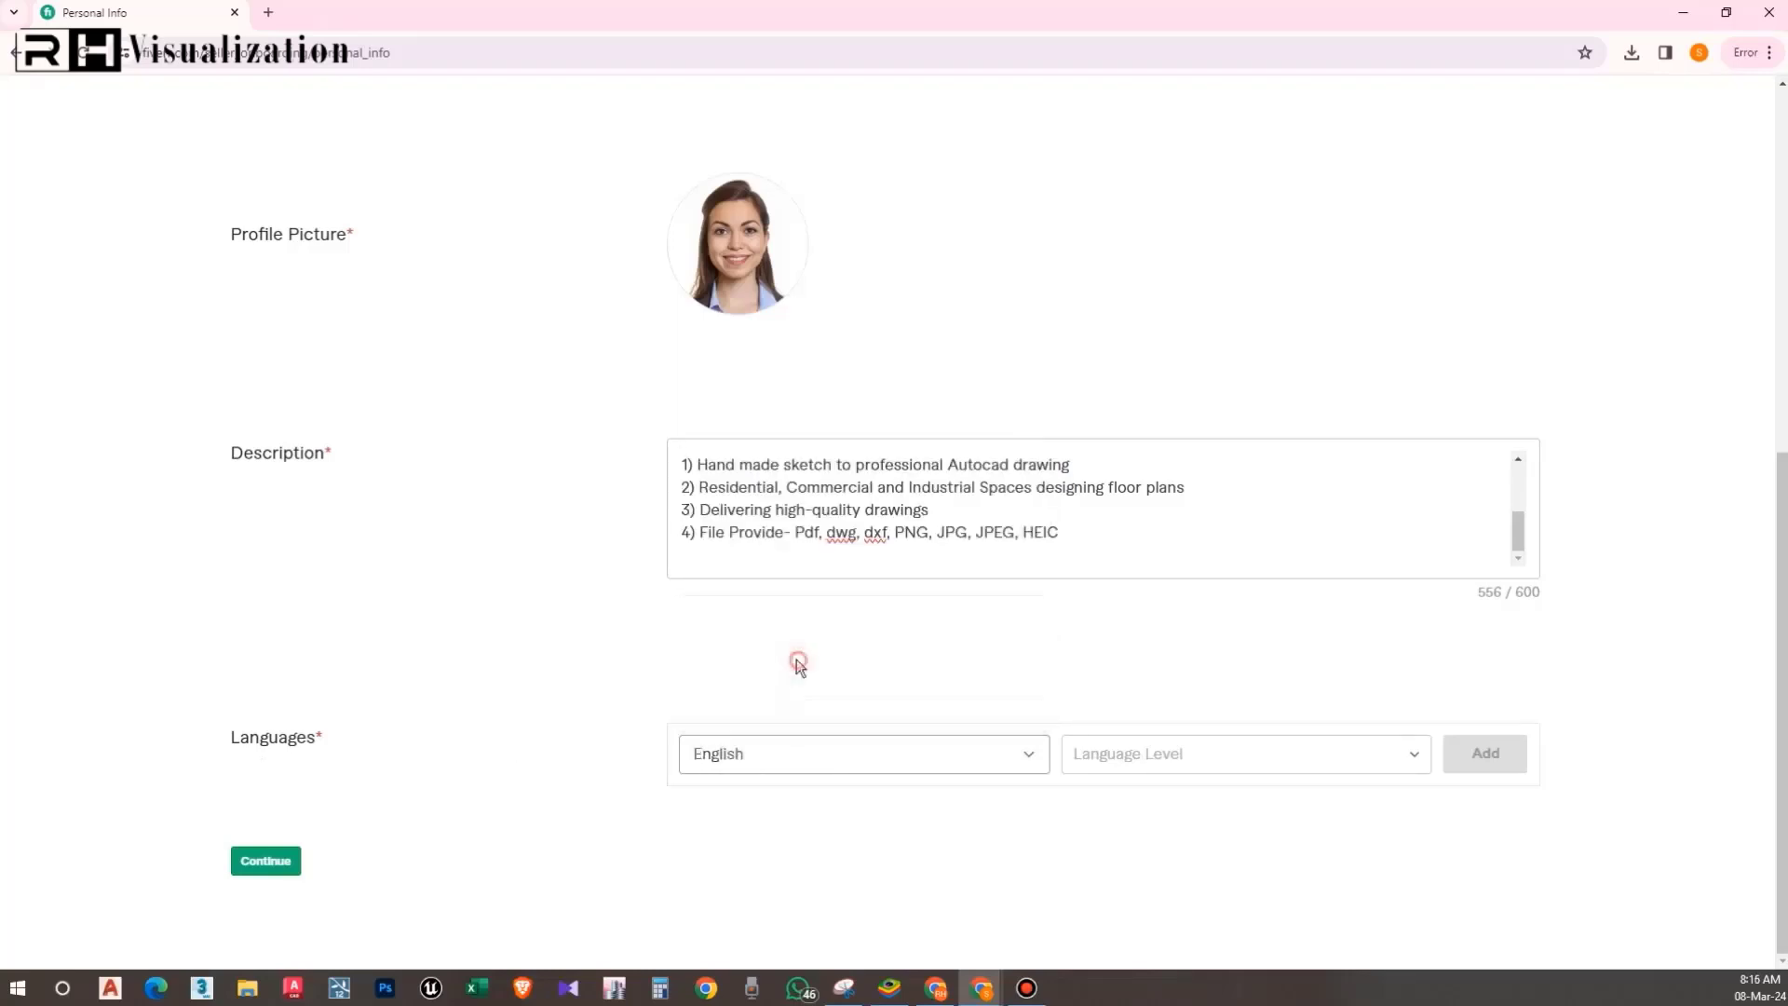
{"action": "left_click", "coordinate": [1186, 761]}
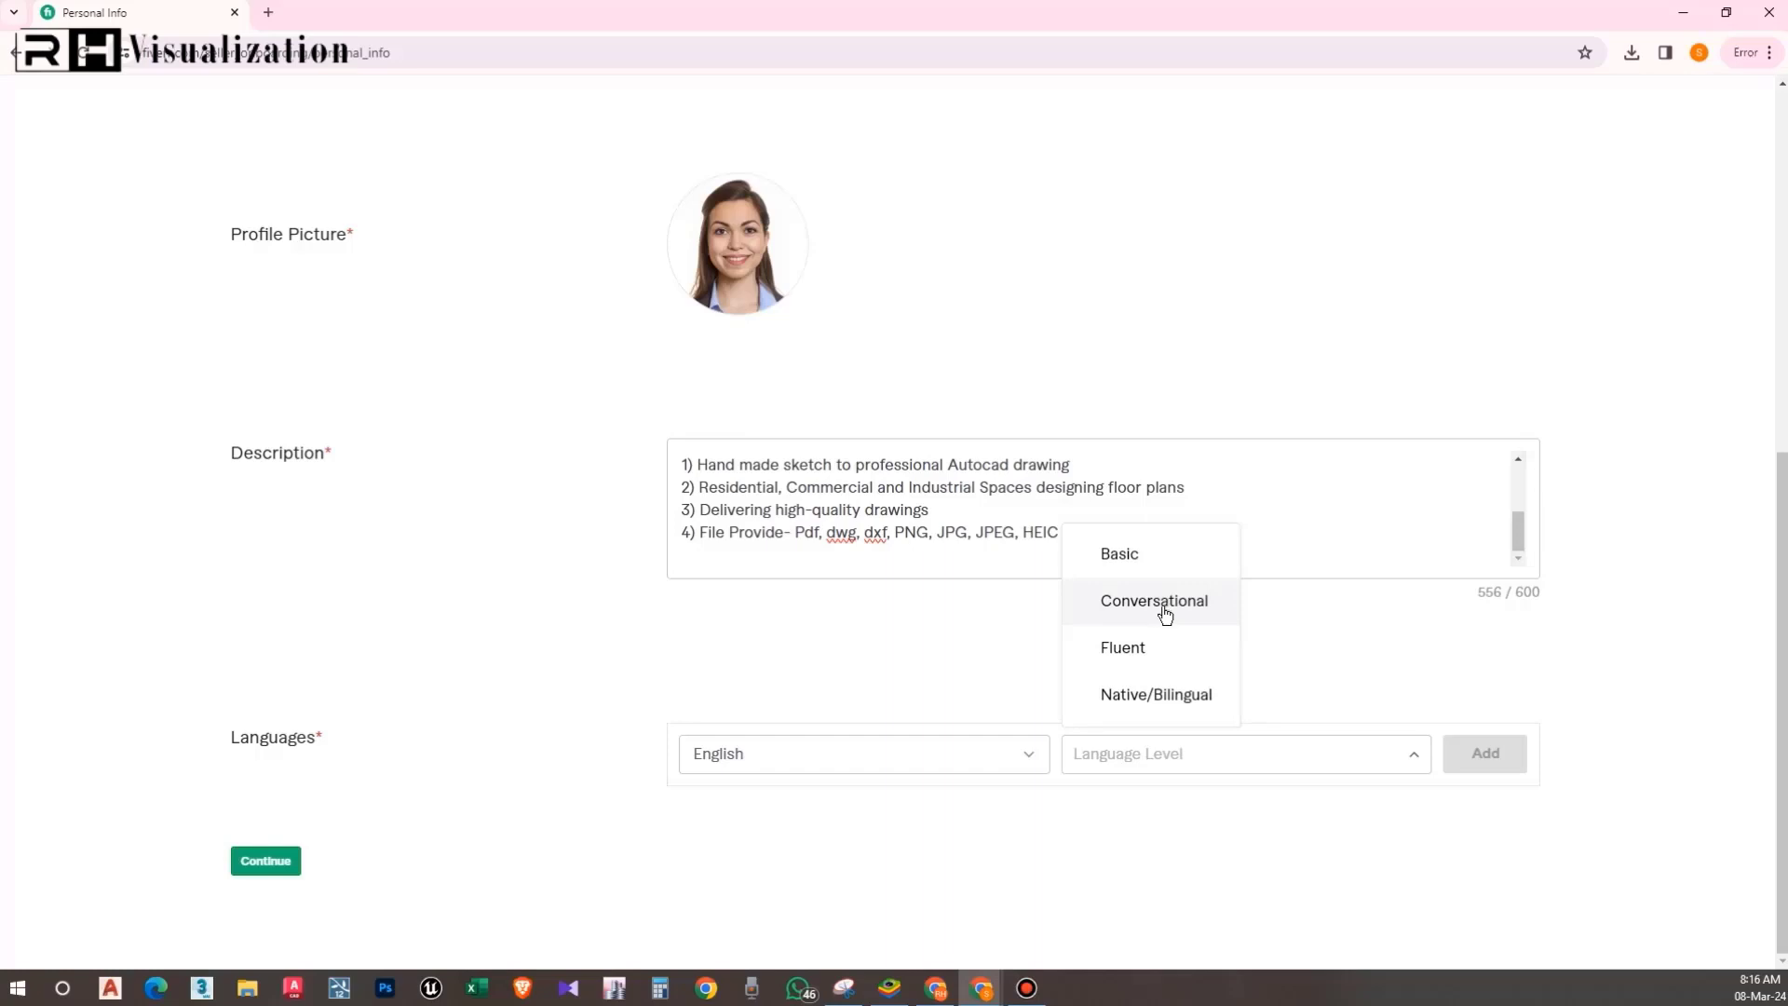
{"action": "left_click", "coordinate": [1127, 645]}
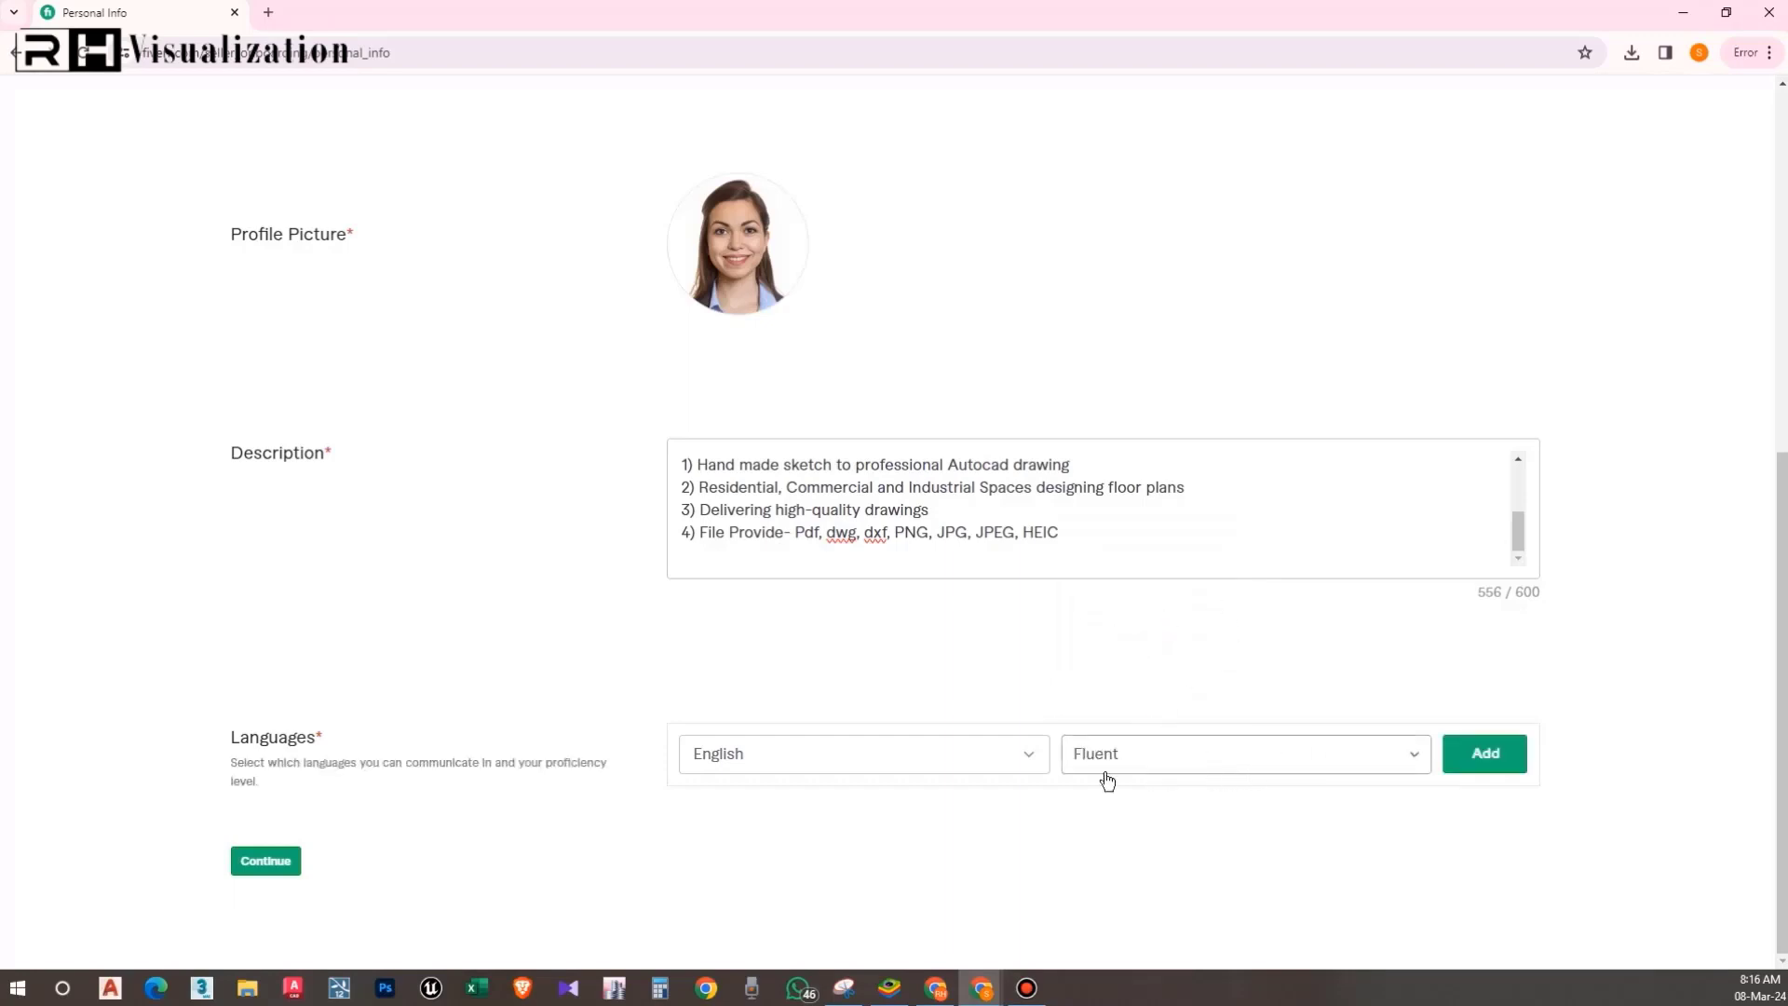
{"action": "left_click", "coordinate": [1485, 753]}
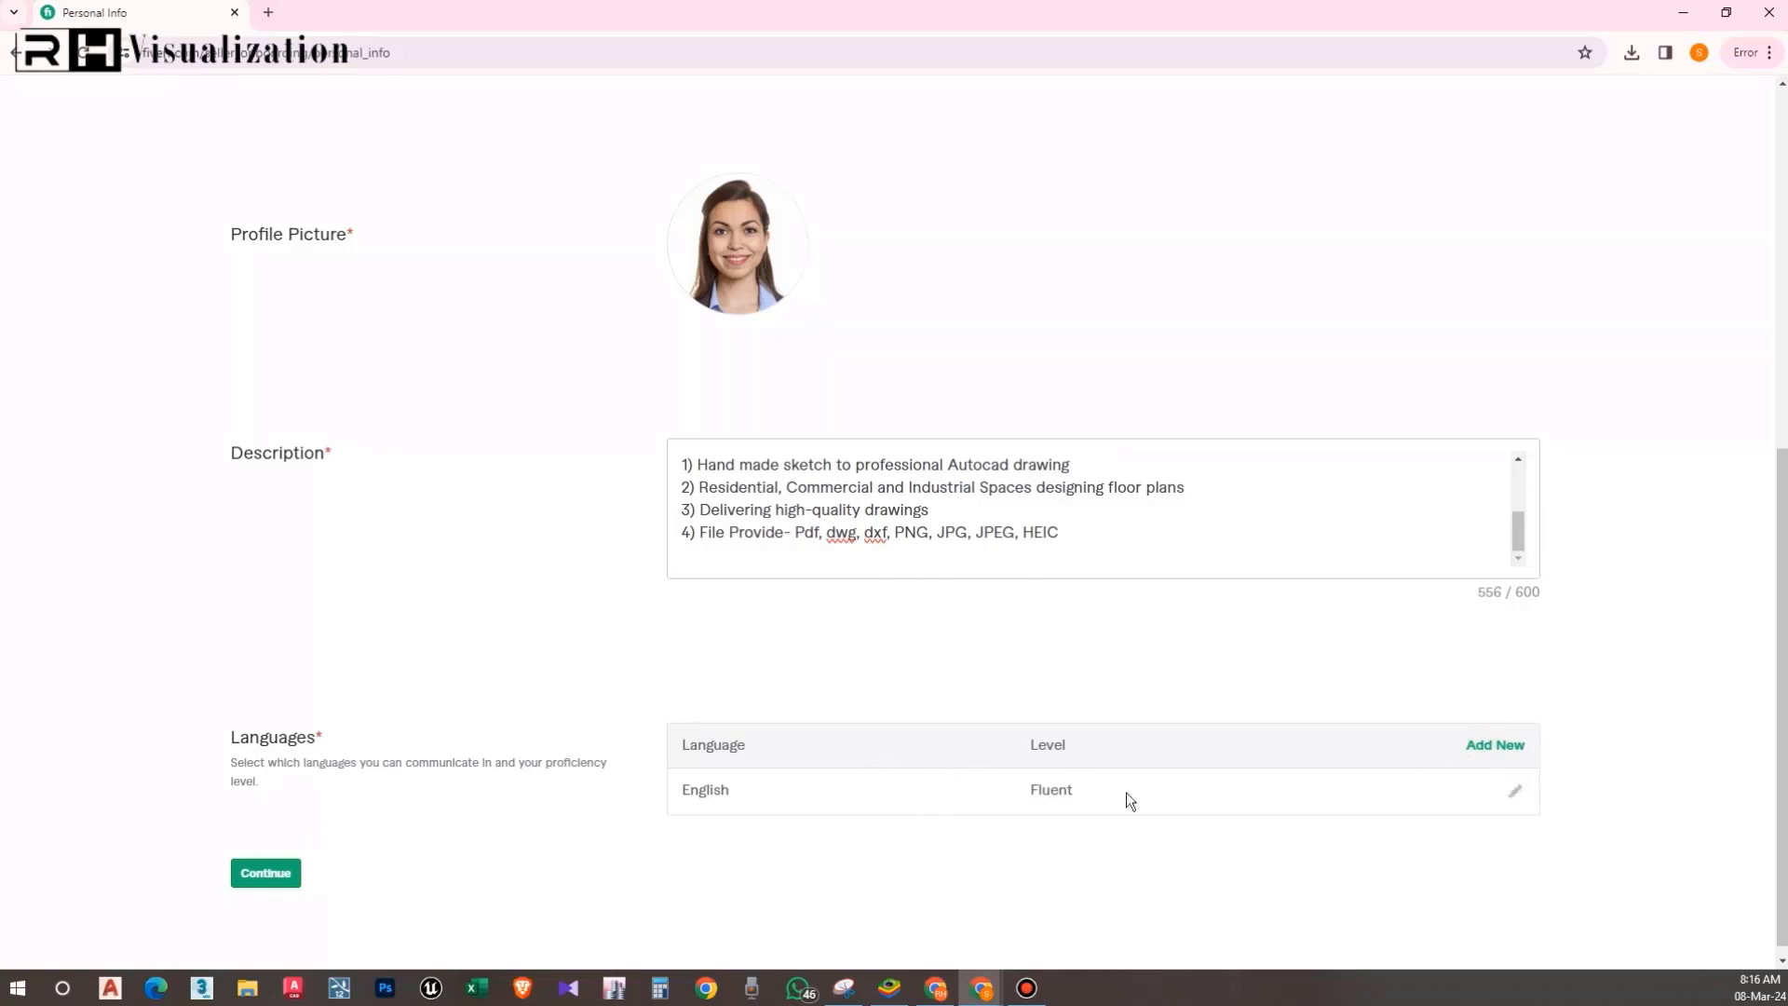
Step: Add Bengali at Native/Bilingual level, then submit the Personal Info section
{"action": "left_click", "coordinate": [808, 748]}
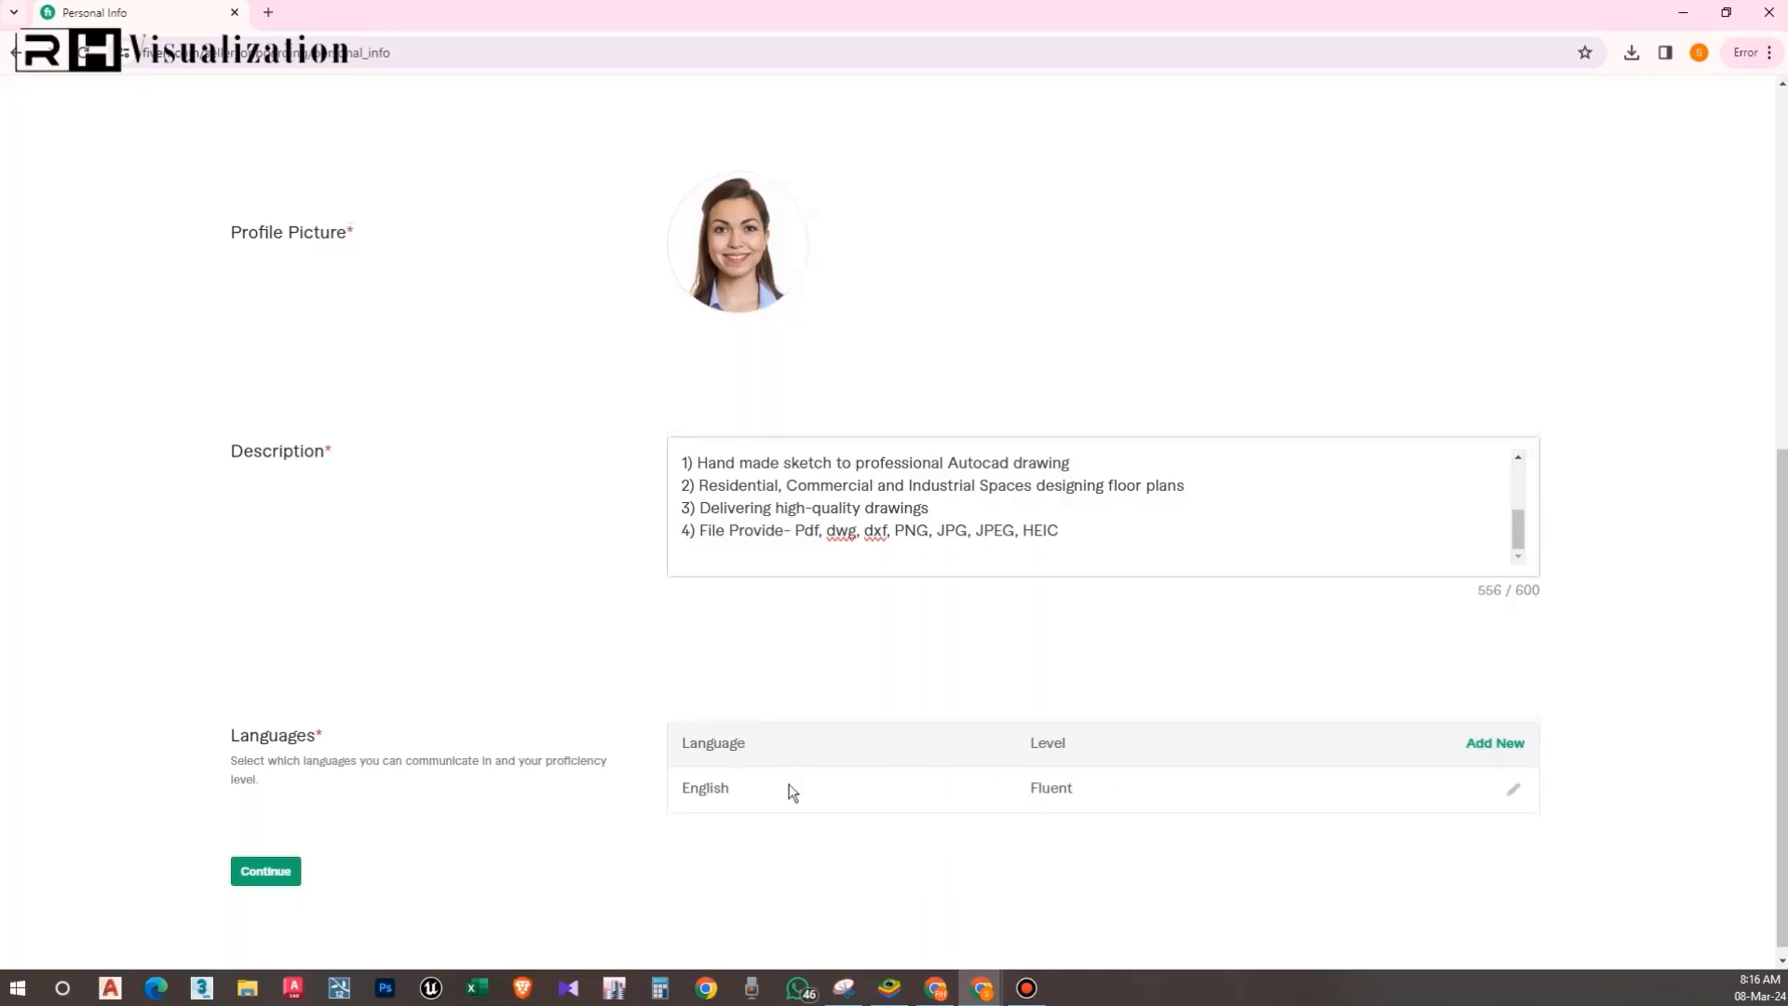
{"action": "scroll", "coordinate": [1490, 766], "scroll_direction": "down", "scroll_amount": 1}
{"action": "left_click", "coordinate": [1509, 736]}
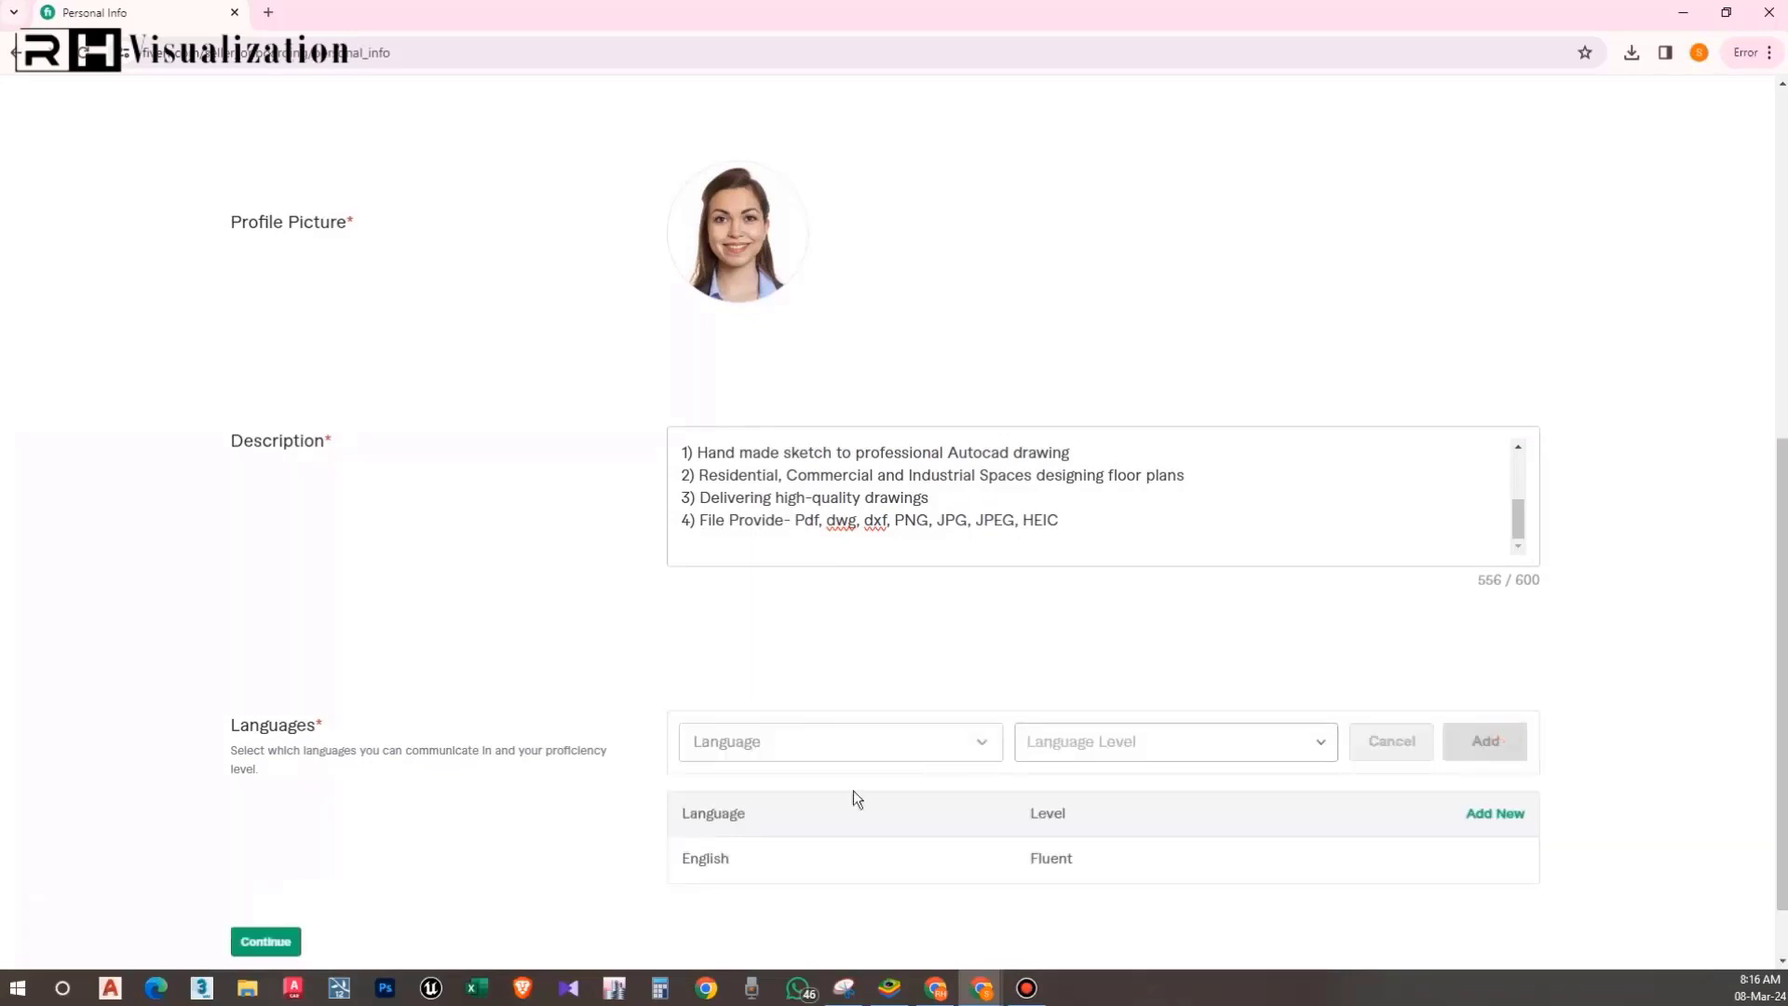
{"action": "scroll", "coordinate": [819, 801], "scroll_direction": "down", "scroll_amount": 1}
{"action": "left_click", "coordinate": [755, 673]}
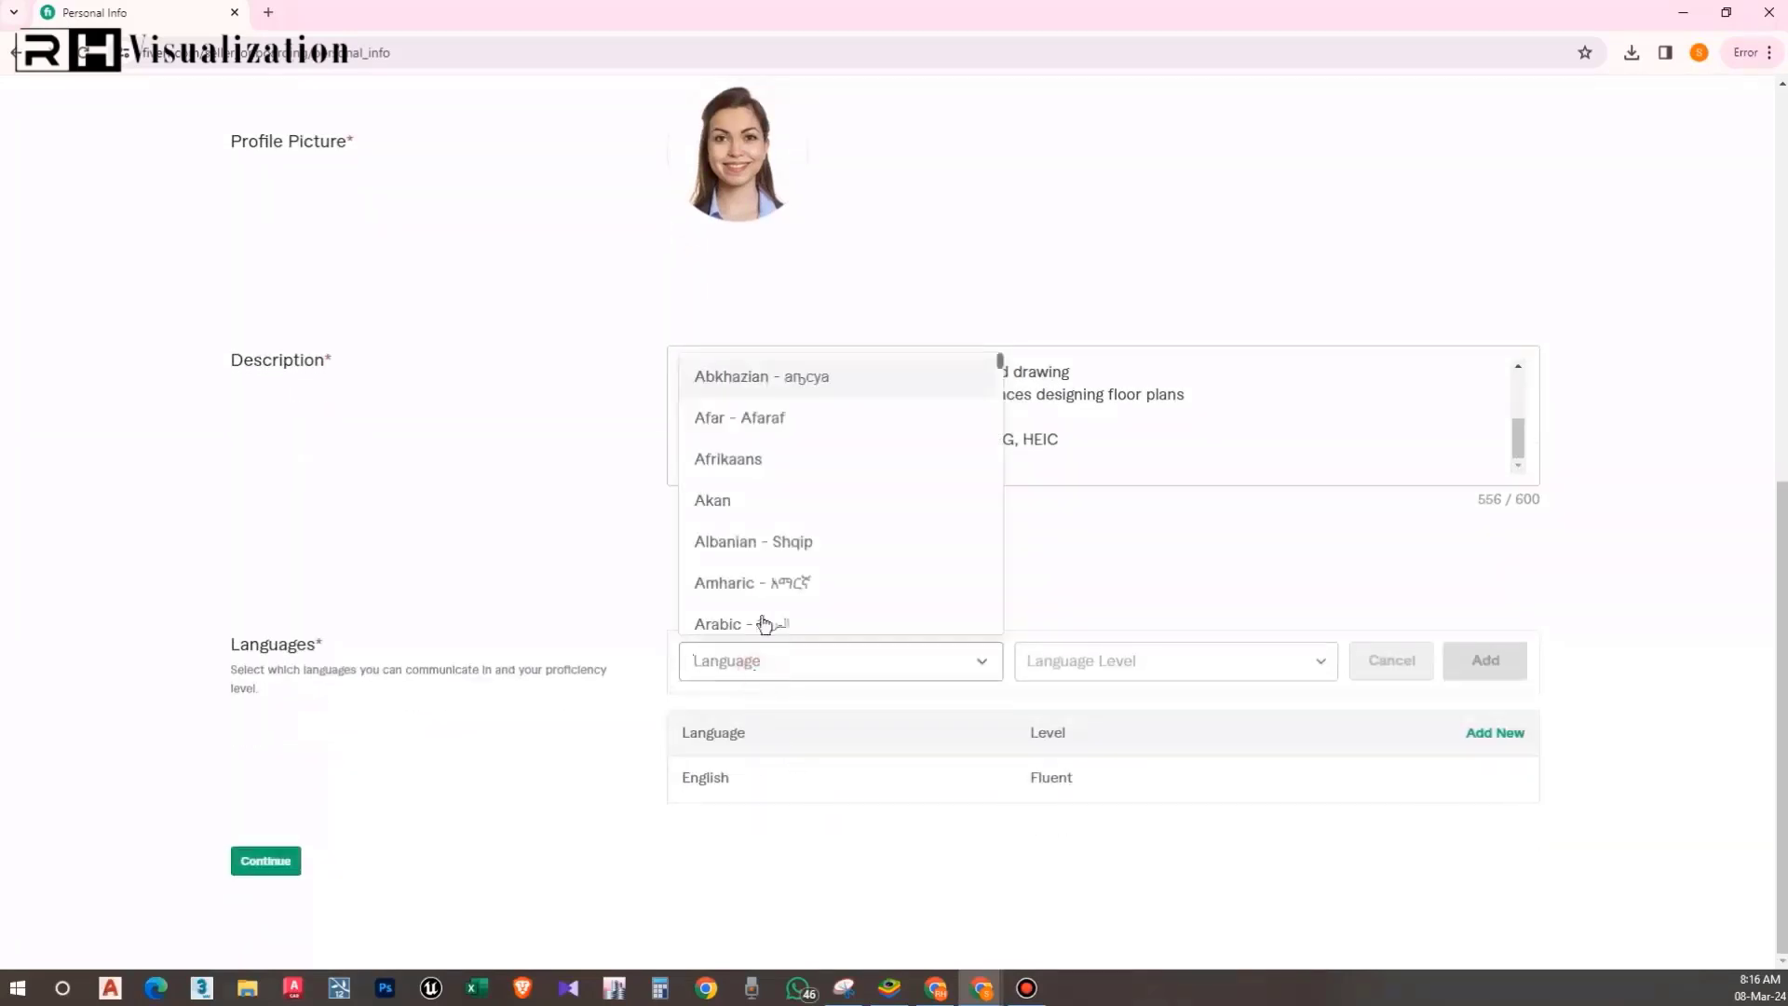
{"action": "type", "text": "ban"}
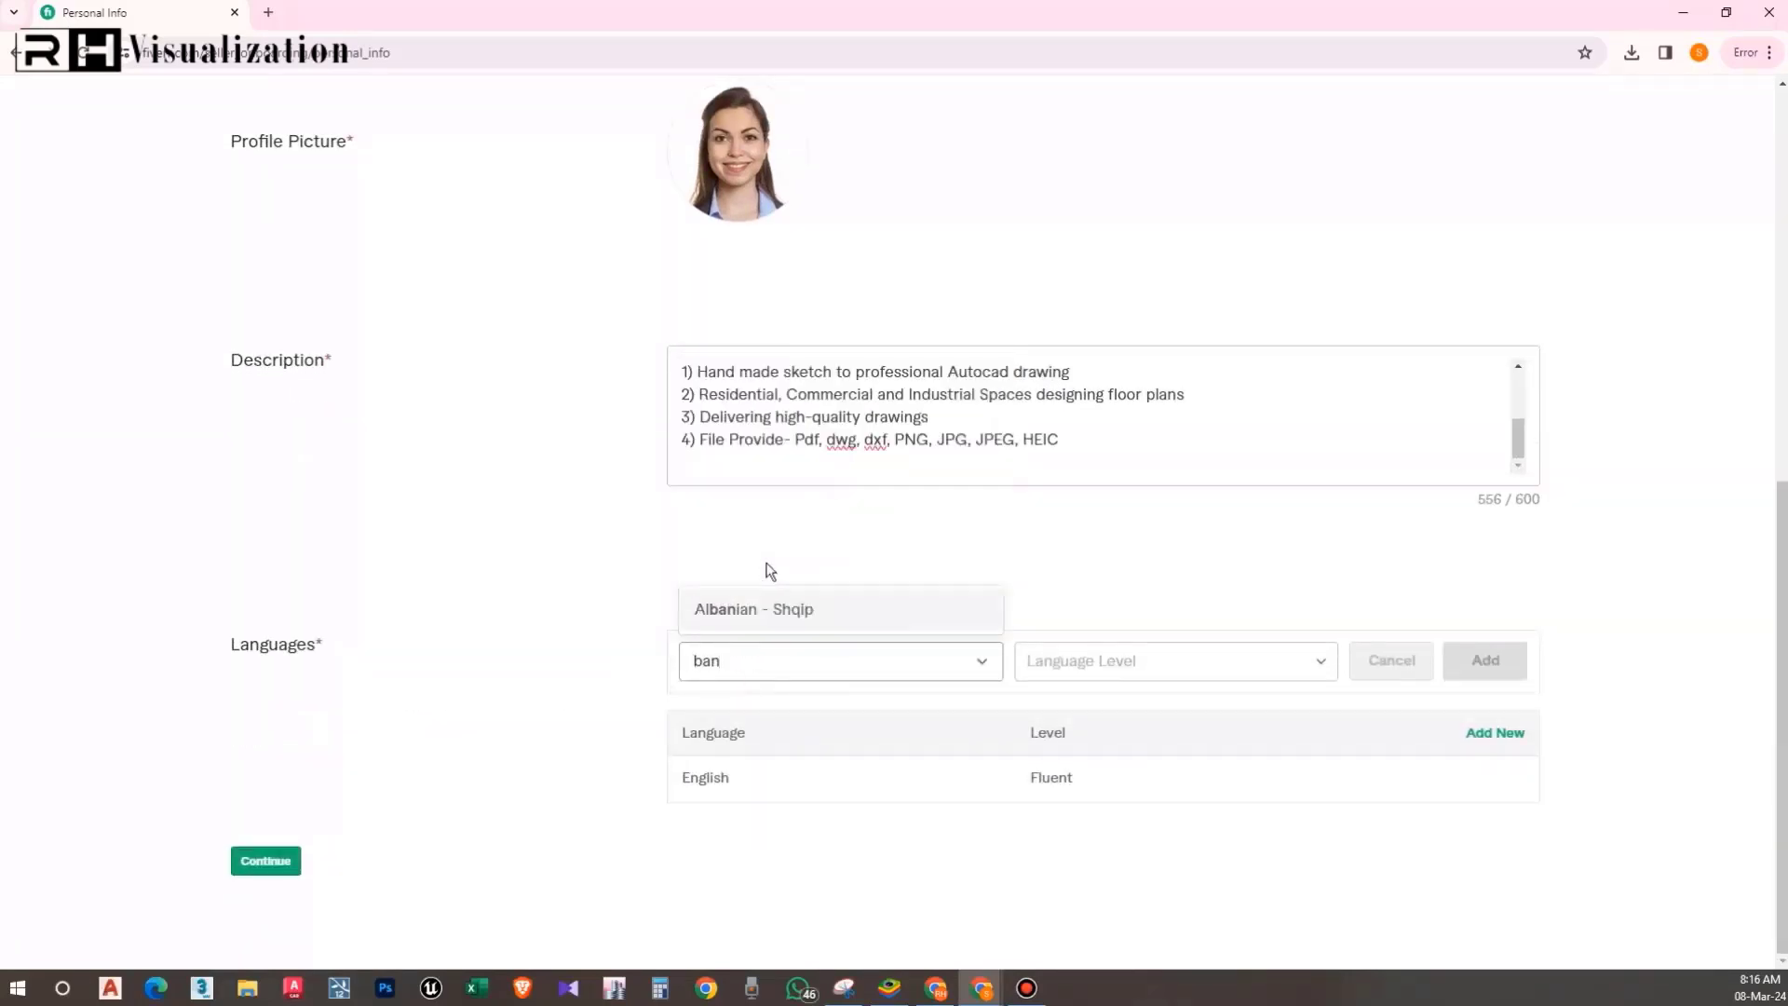
{"action": "key", "text": "BackSpace"}
{"action": "key", "text": "BackSpace"}
{"action": "type", "text": "en"}
{"action": "left_click", "coordinate": [769, 607]}
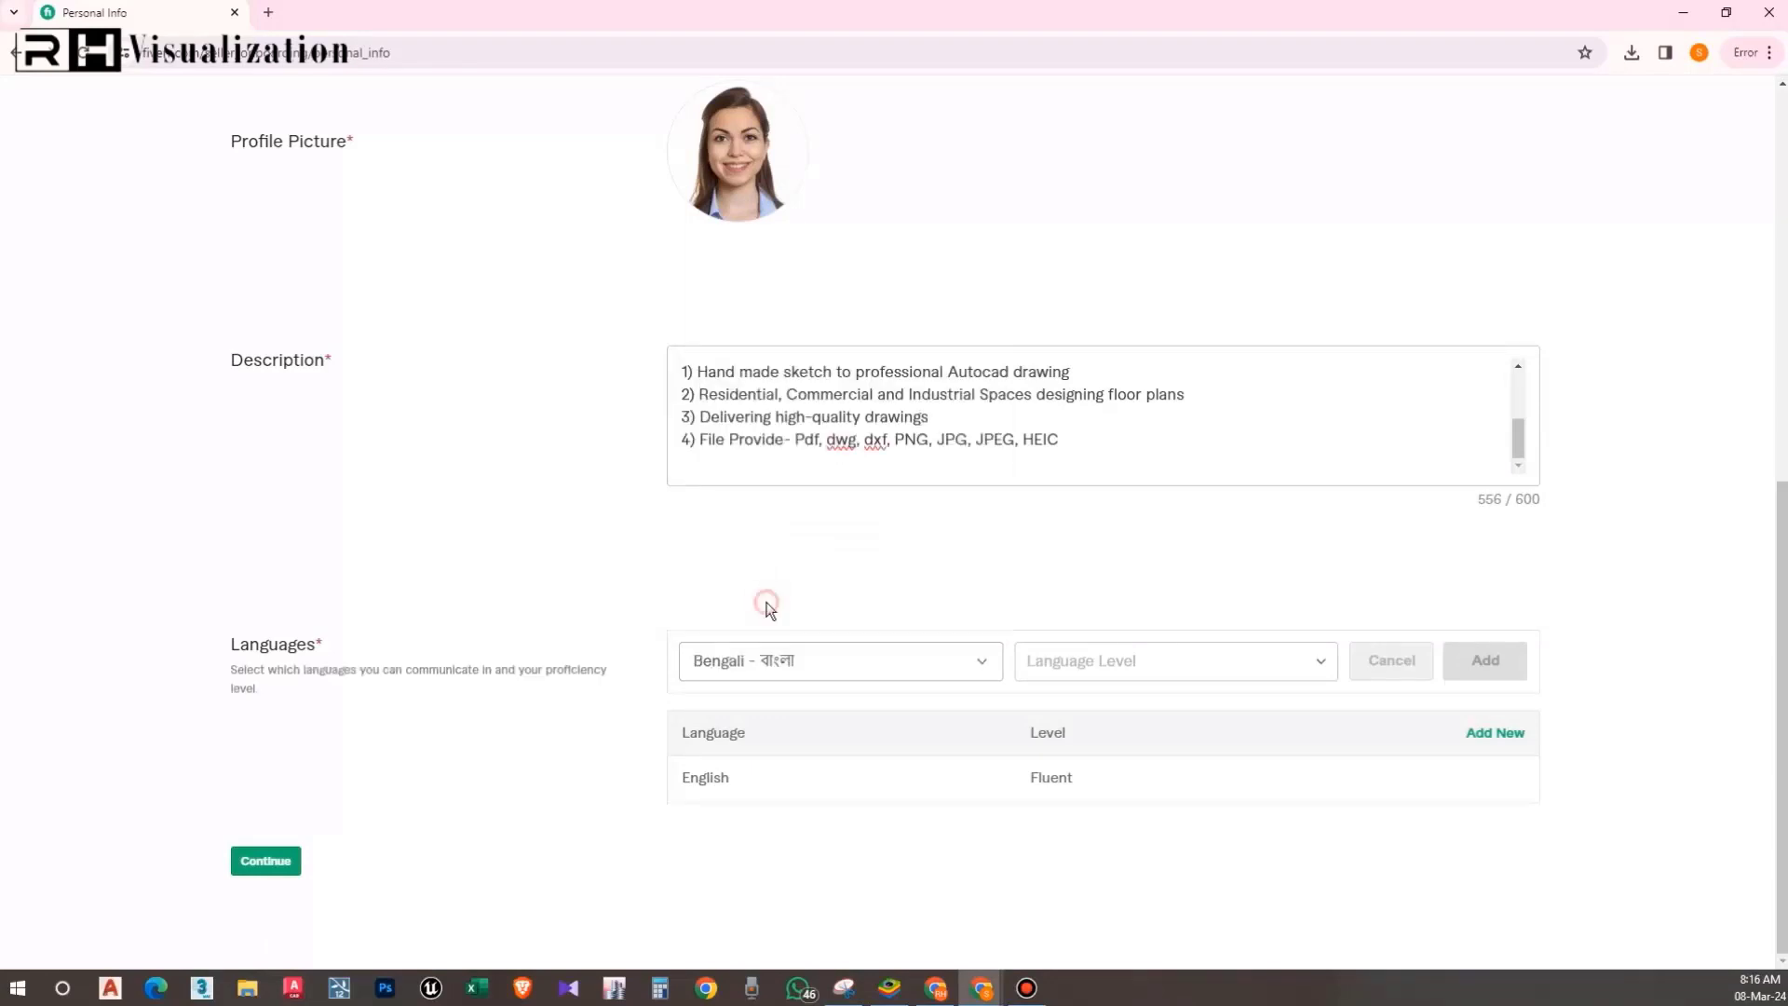
{"action": "left_click", "coordinate": [1139, 661]}
{"action": "left_click", "coordinate": [1099, 861]}
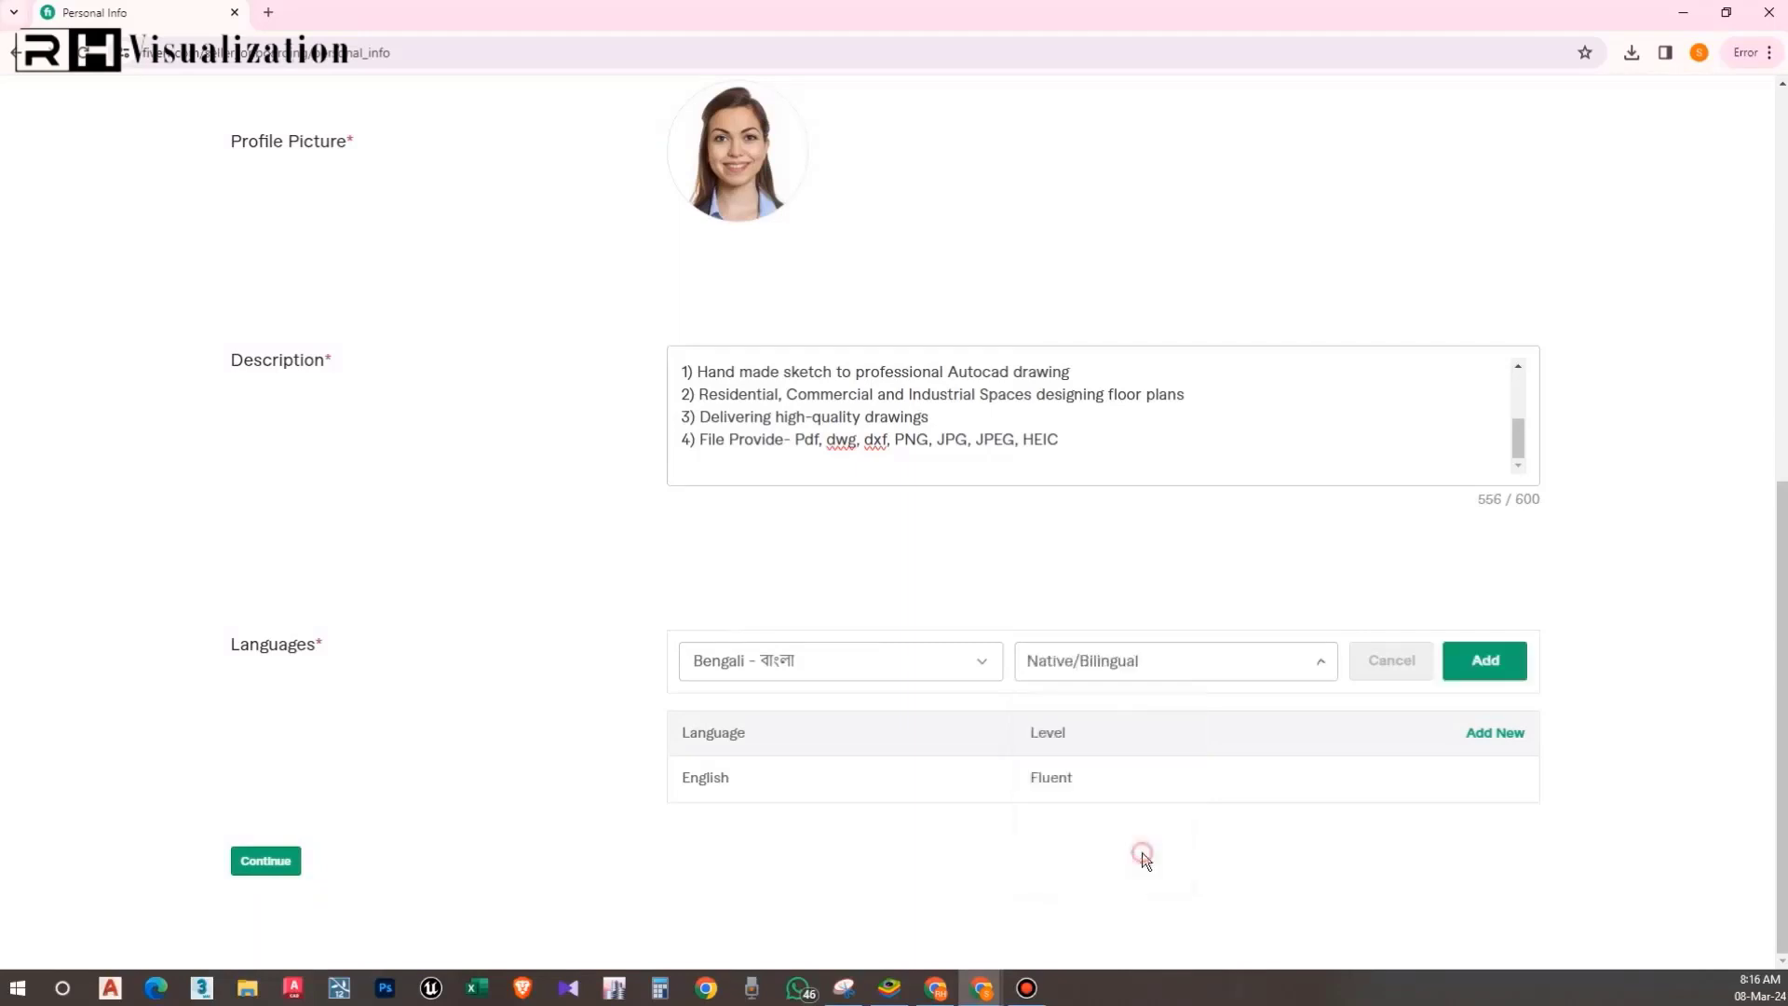
{"action": "left_click", "coordinate": [1490, 659]}
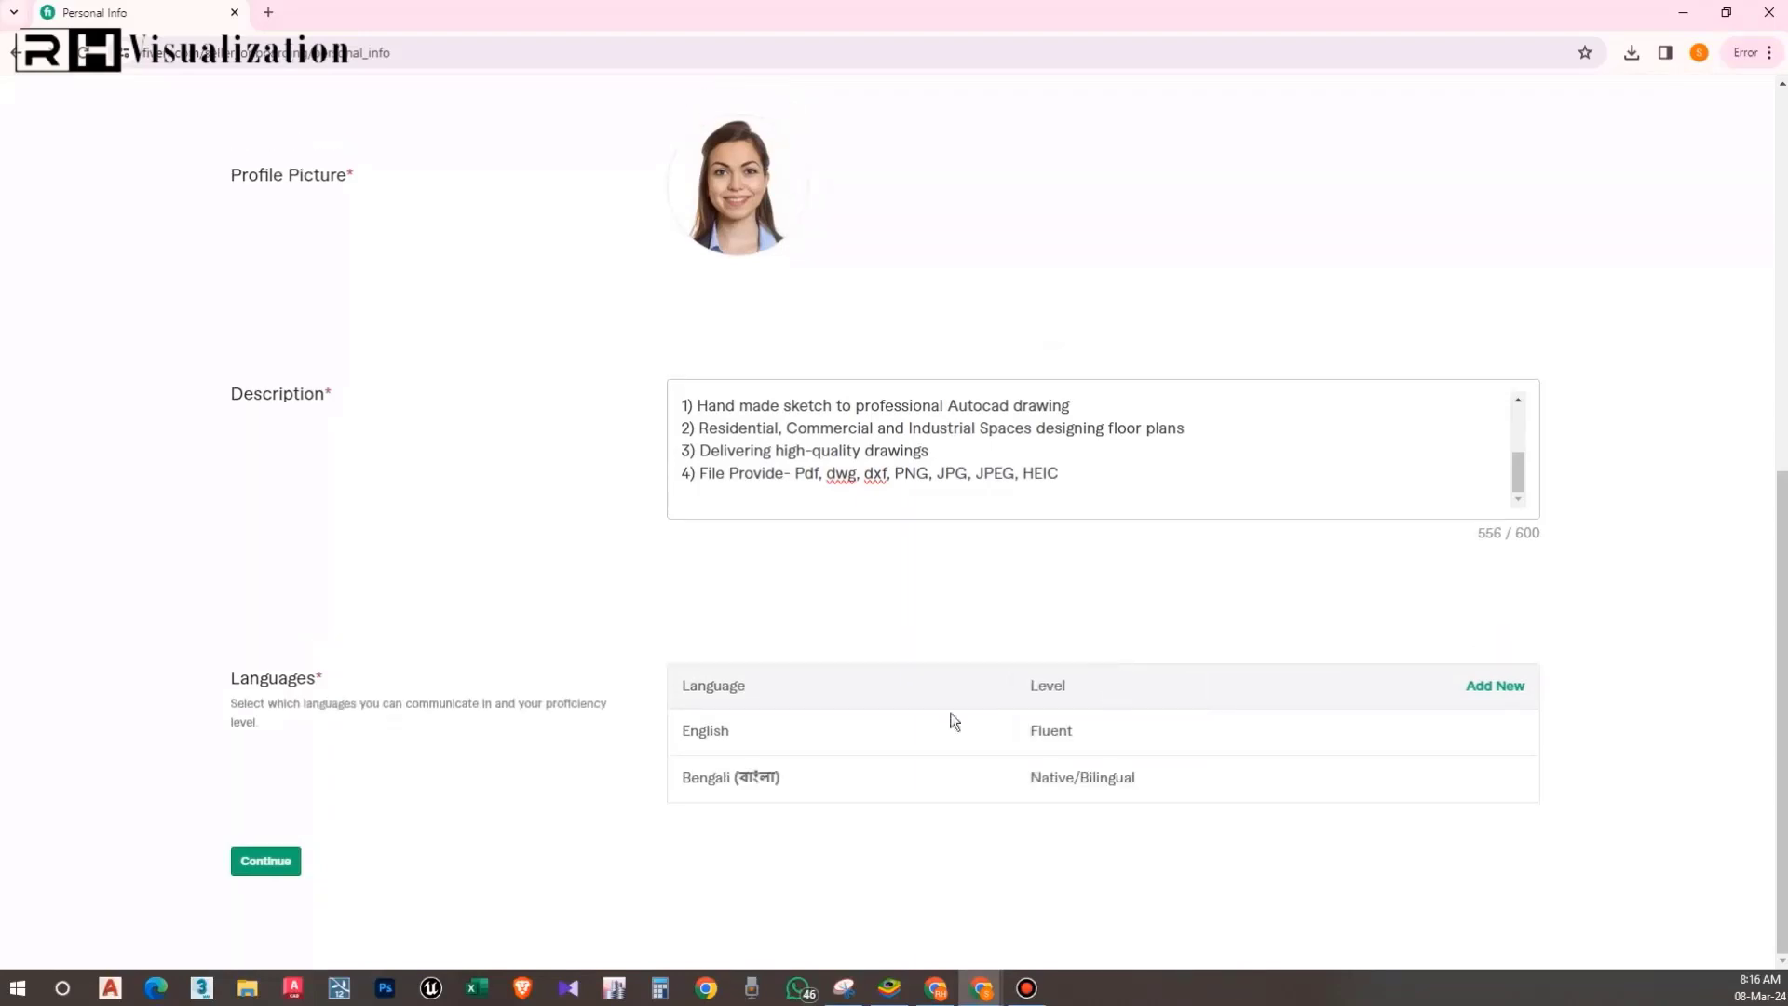
{"action": "left_click", "coordinate": [265, 862]}
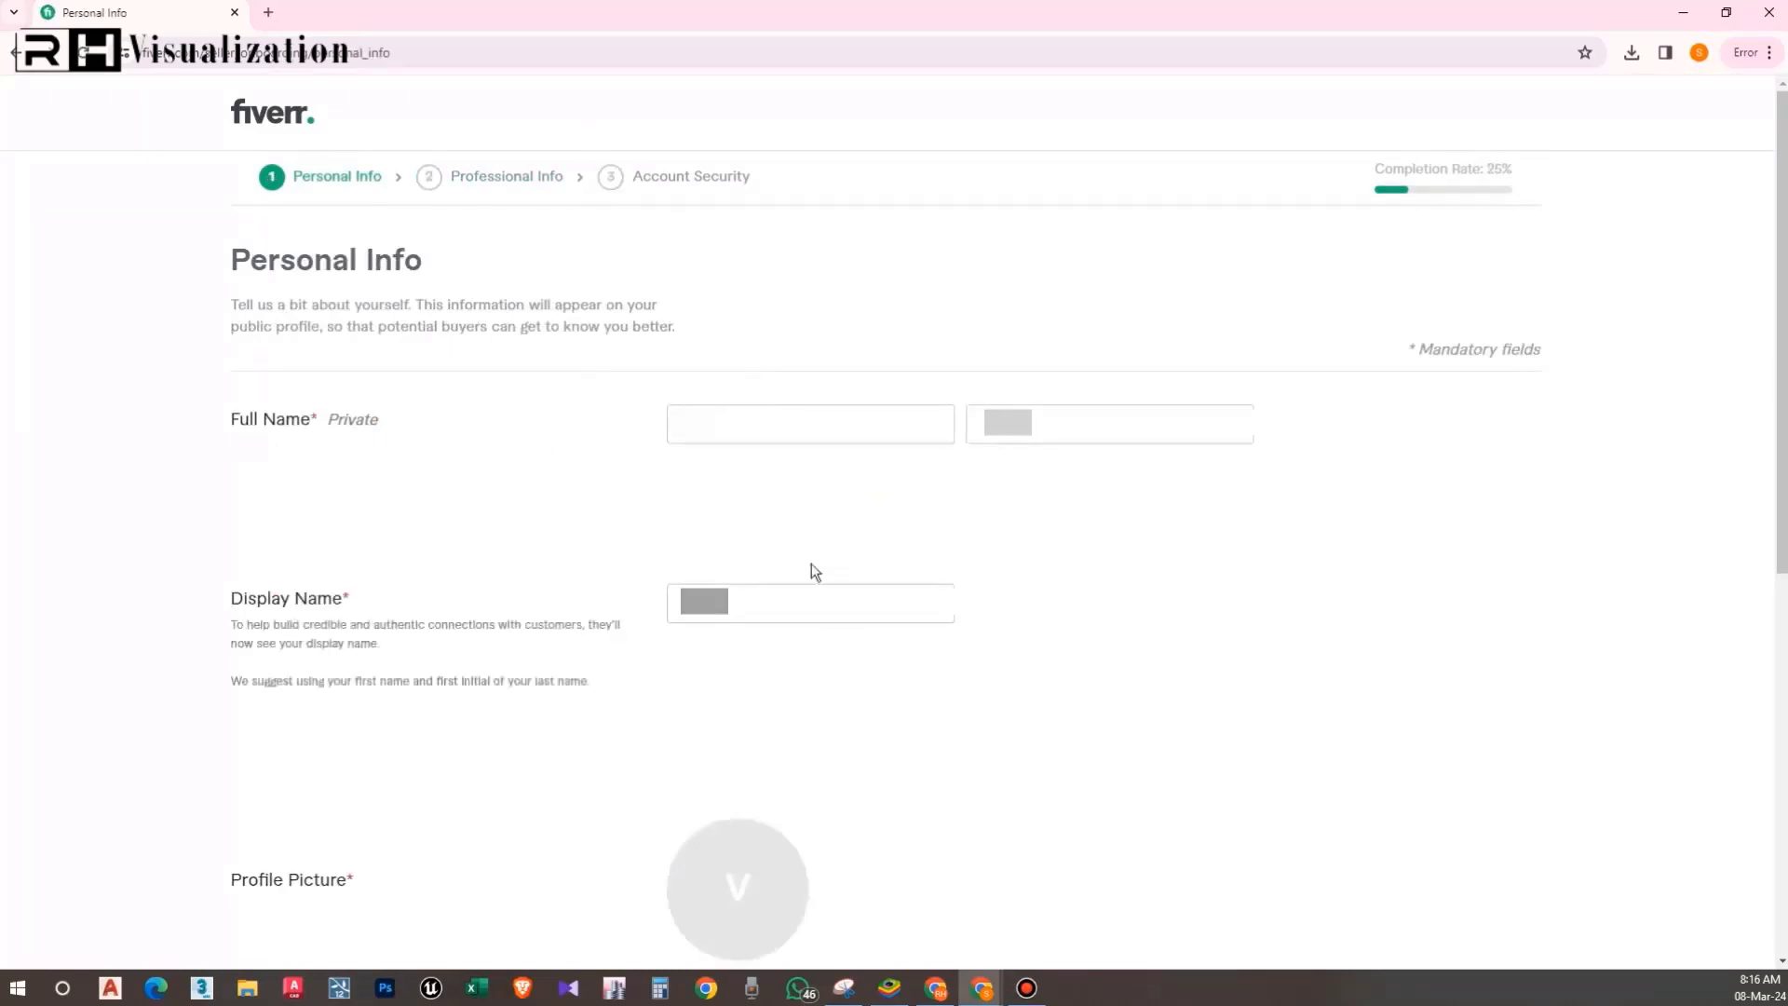
Step: Upload an image as the profile picture and continue to the Professional Info step
{"action": "scroll", "coordinate": [812, 563], "scroll_direction": "down", "scroll_amount": 4}
{"action": "scroll", "coordinate": [719, 552], "scroll_direction": "down", "scroll_amount": 2}
{"action": "scroll", "coordinate": [721, 554], "scroll_direction": "down", "scroll_amount": 2}
{"action": "scroll", "coordinate": [596, 516], "scroll_direction": "down", "scroll_amount": 2}
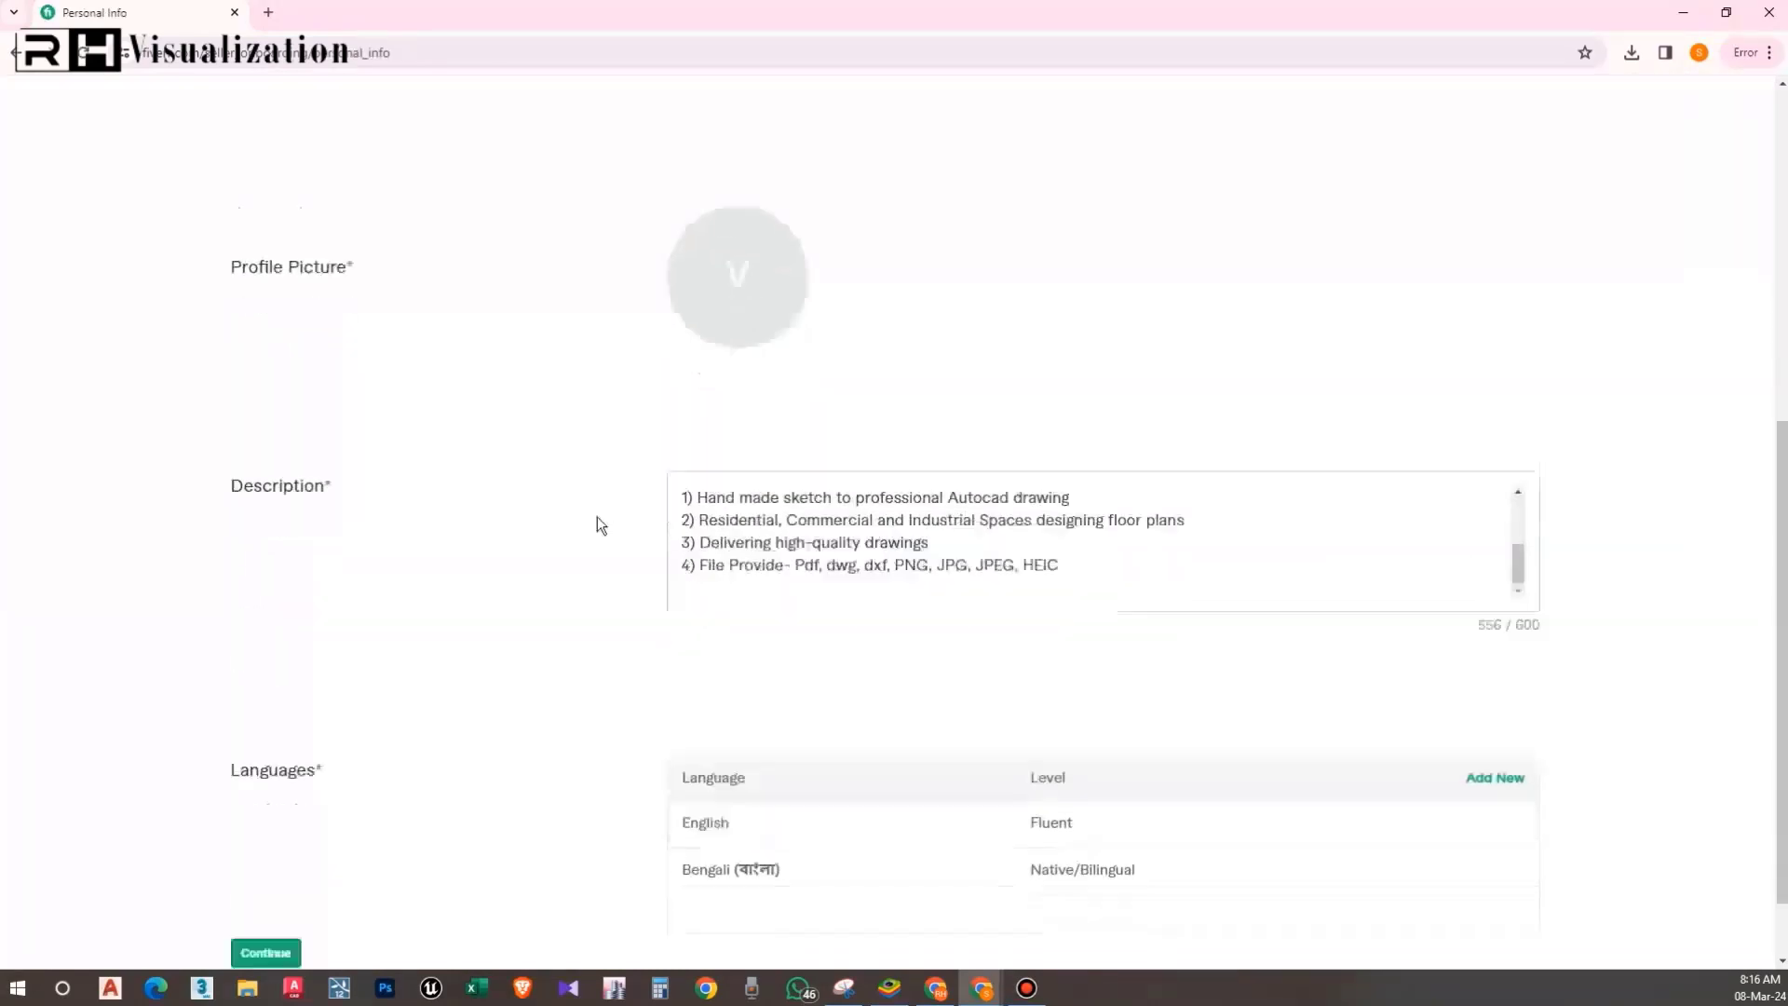
{"action": "scroll", "coordinate": [596, 516], "scroll_direction": "up", "scroll_amount": 10}
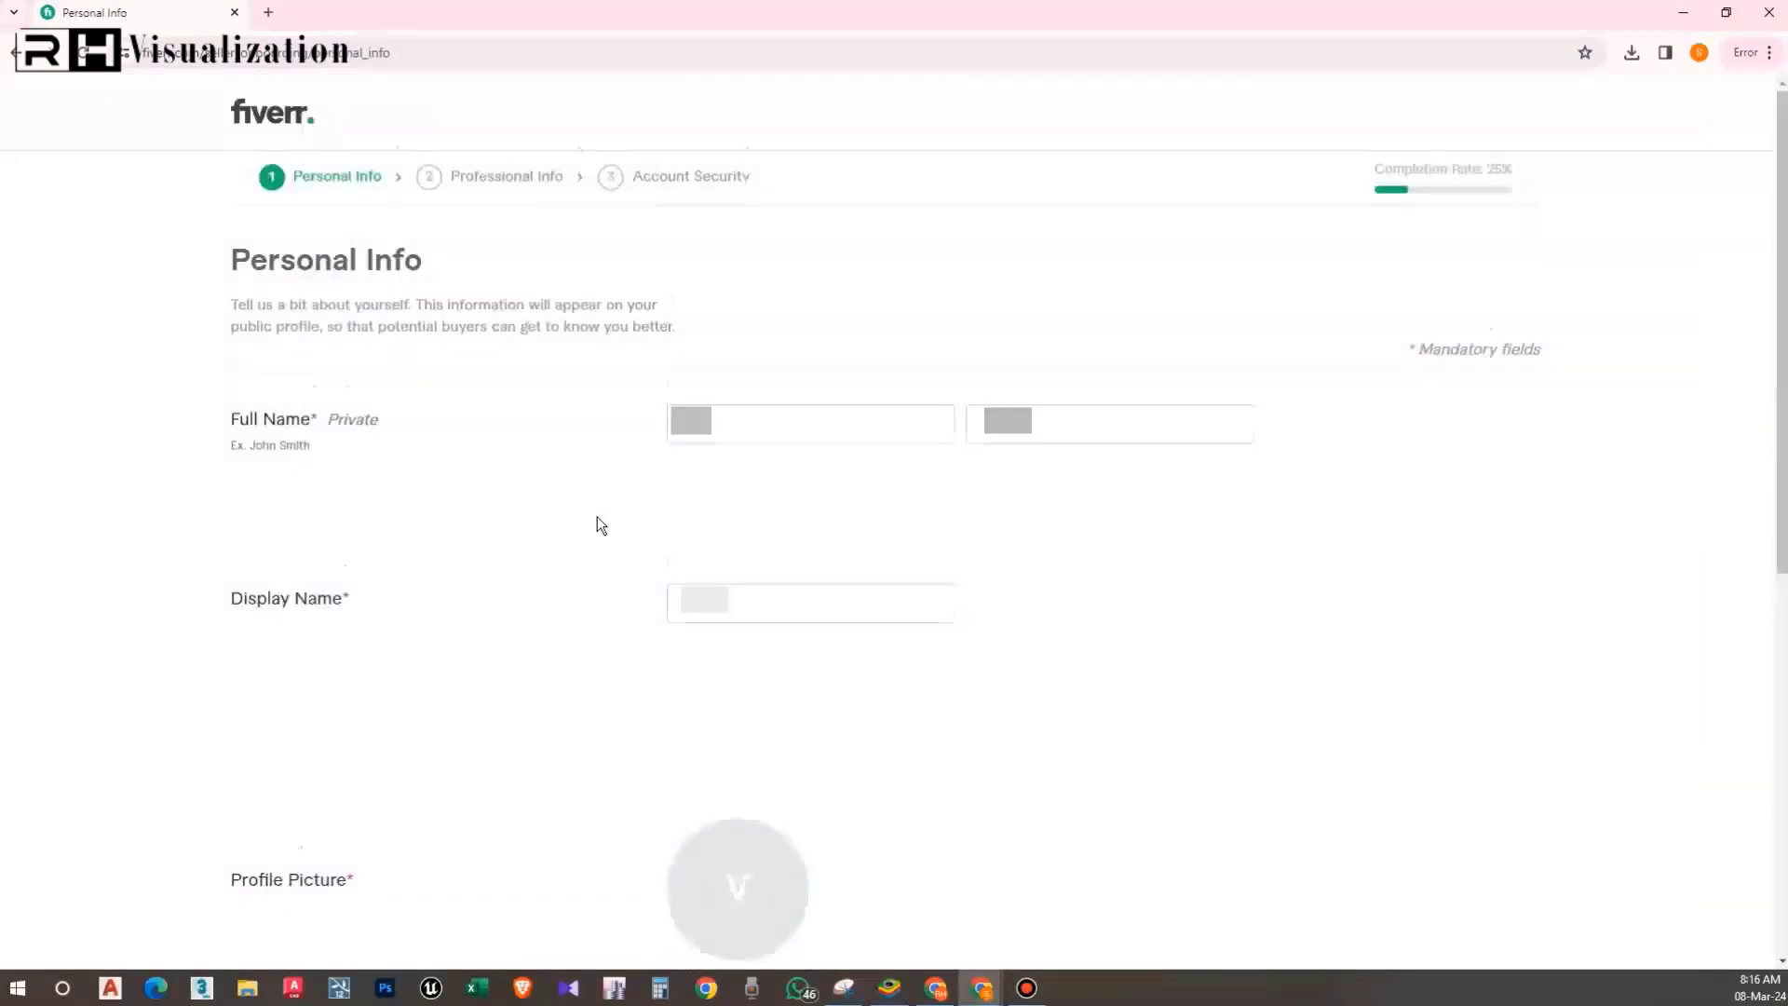
{"action": "left_click", "coordinate": [735, 224]}
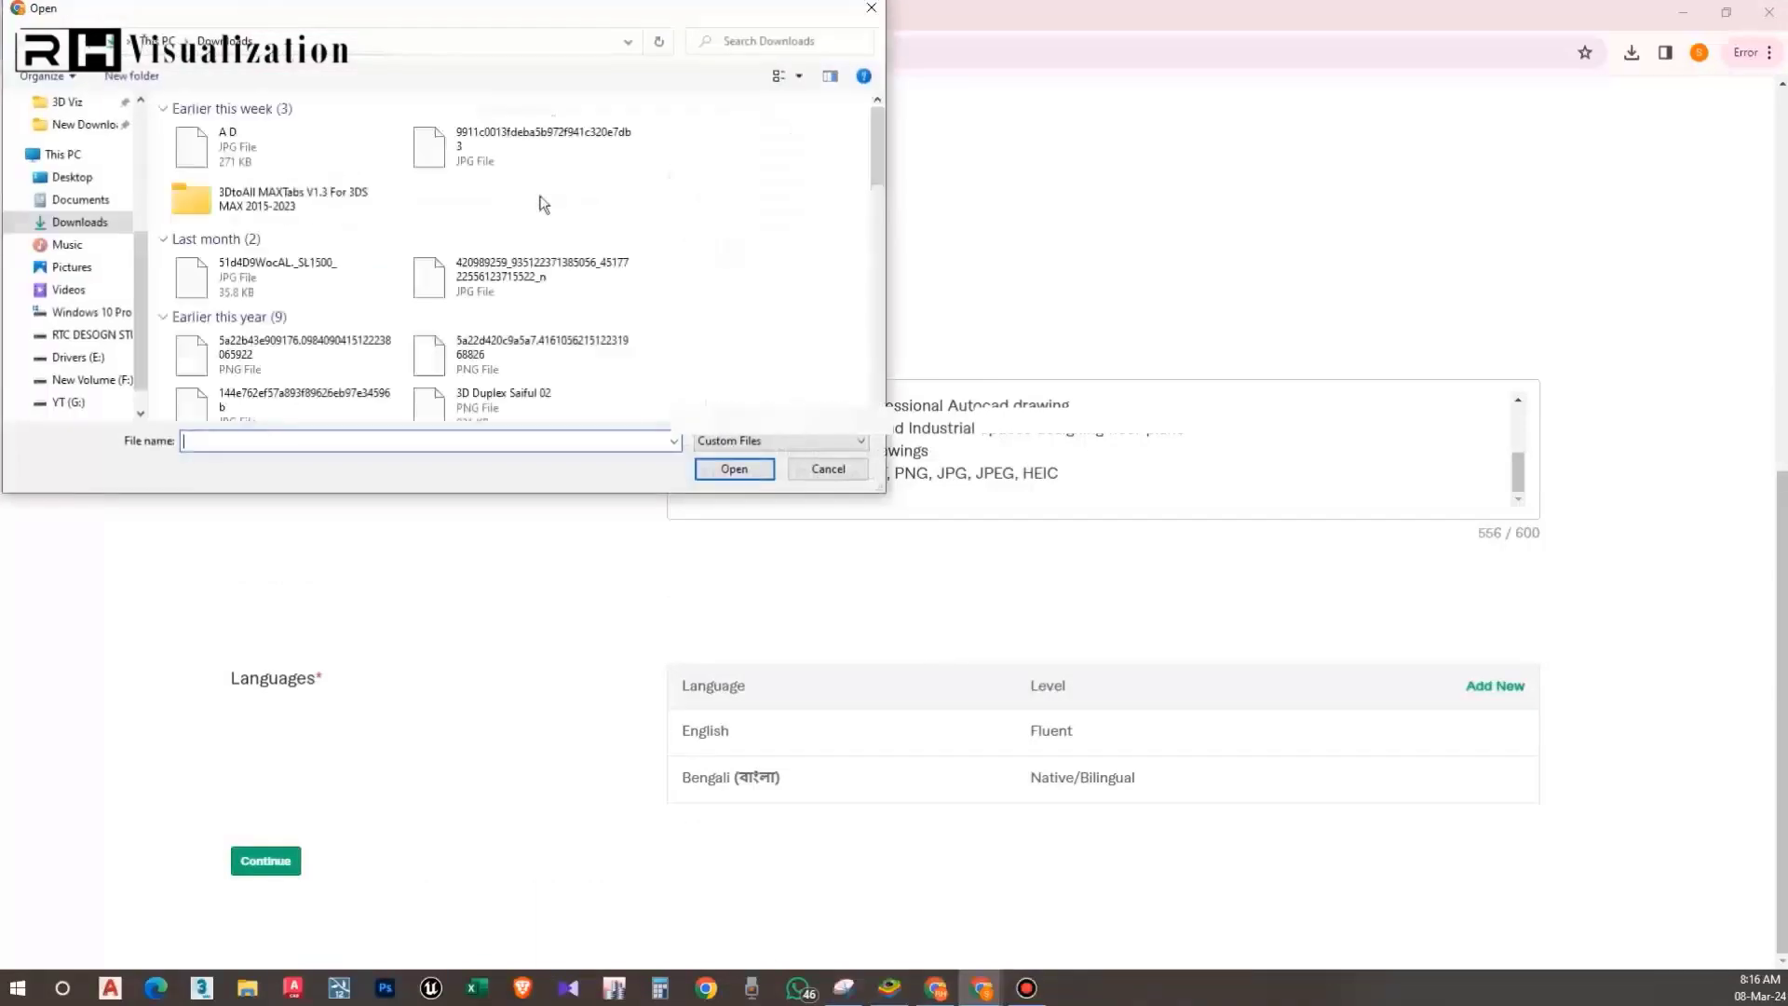
{"action": "double_click", "coordinate": [270, 150]}
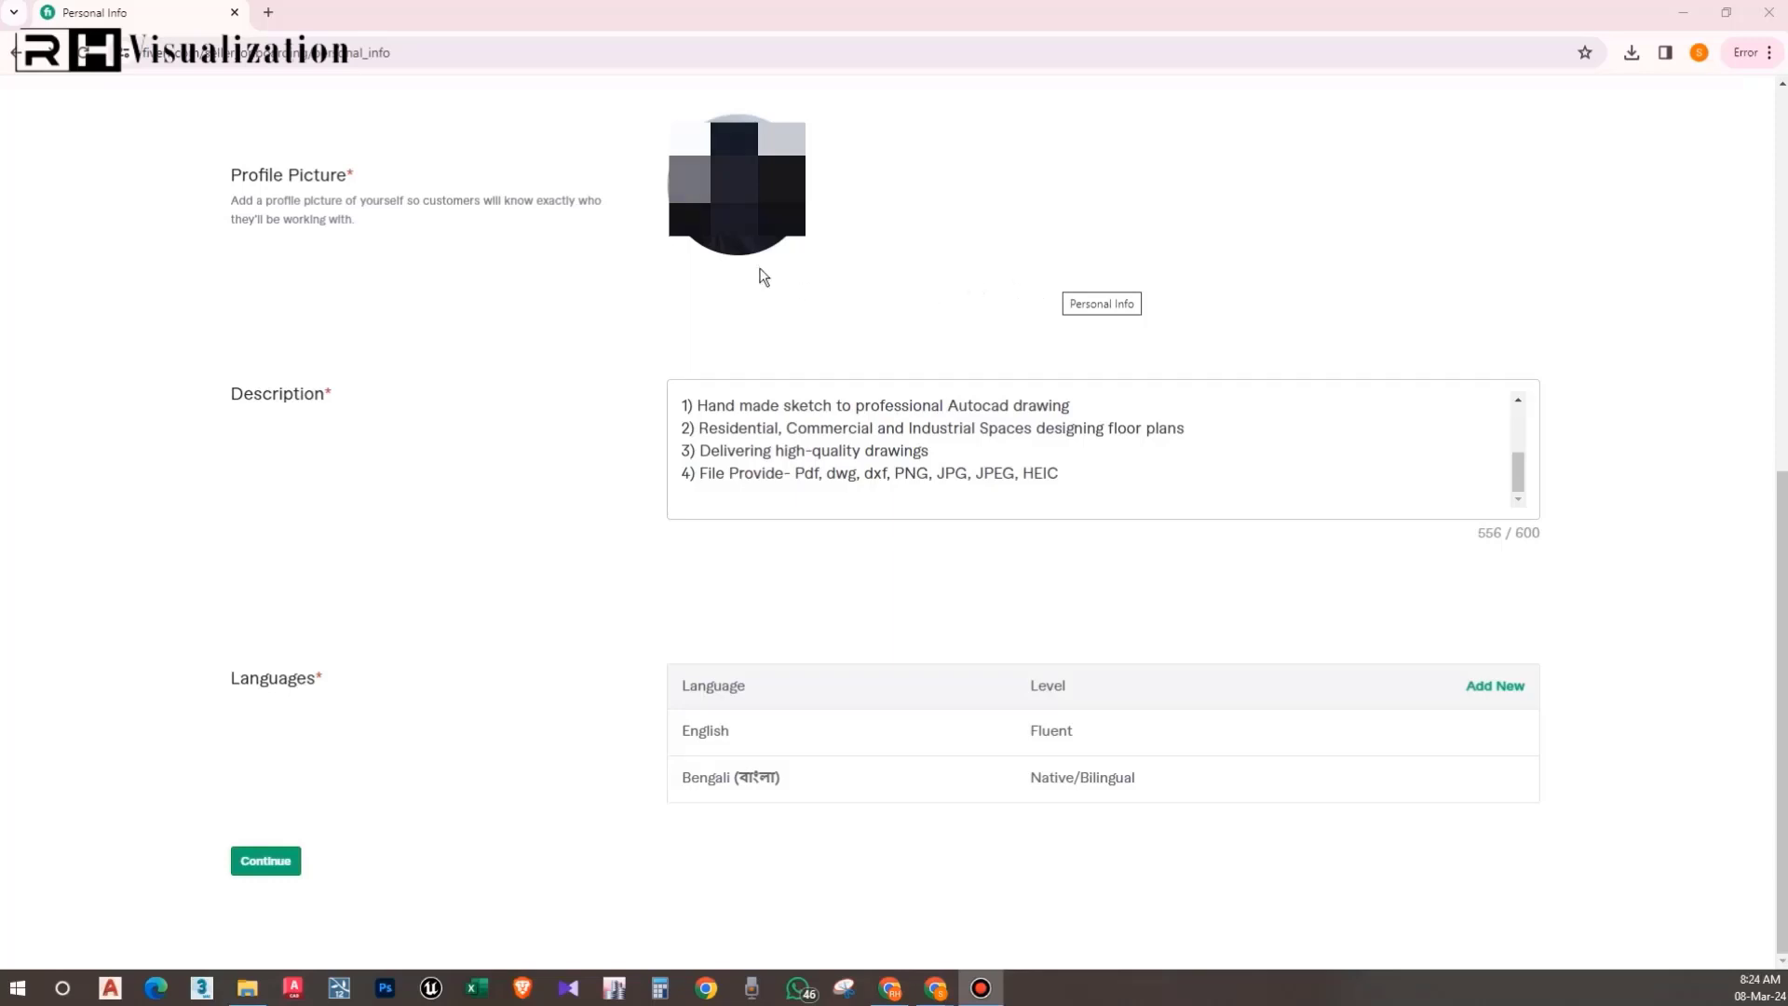
{"action": "left_click", "coordinate": [284, 857]}
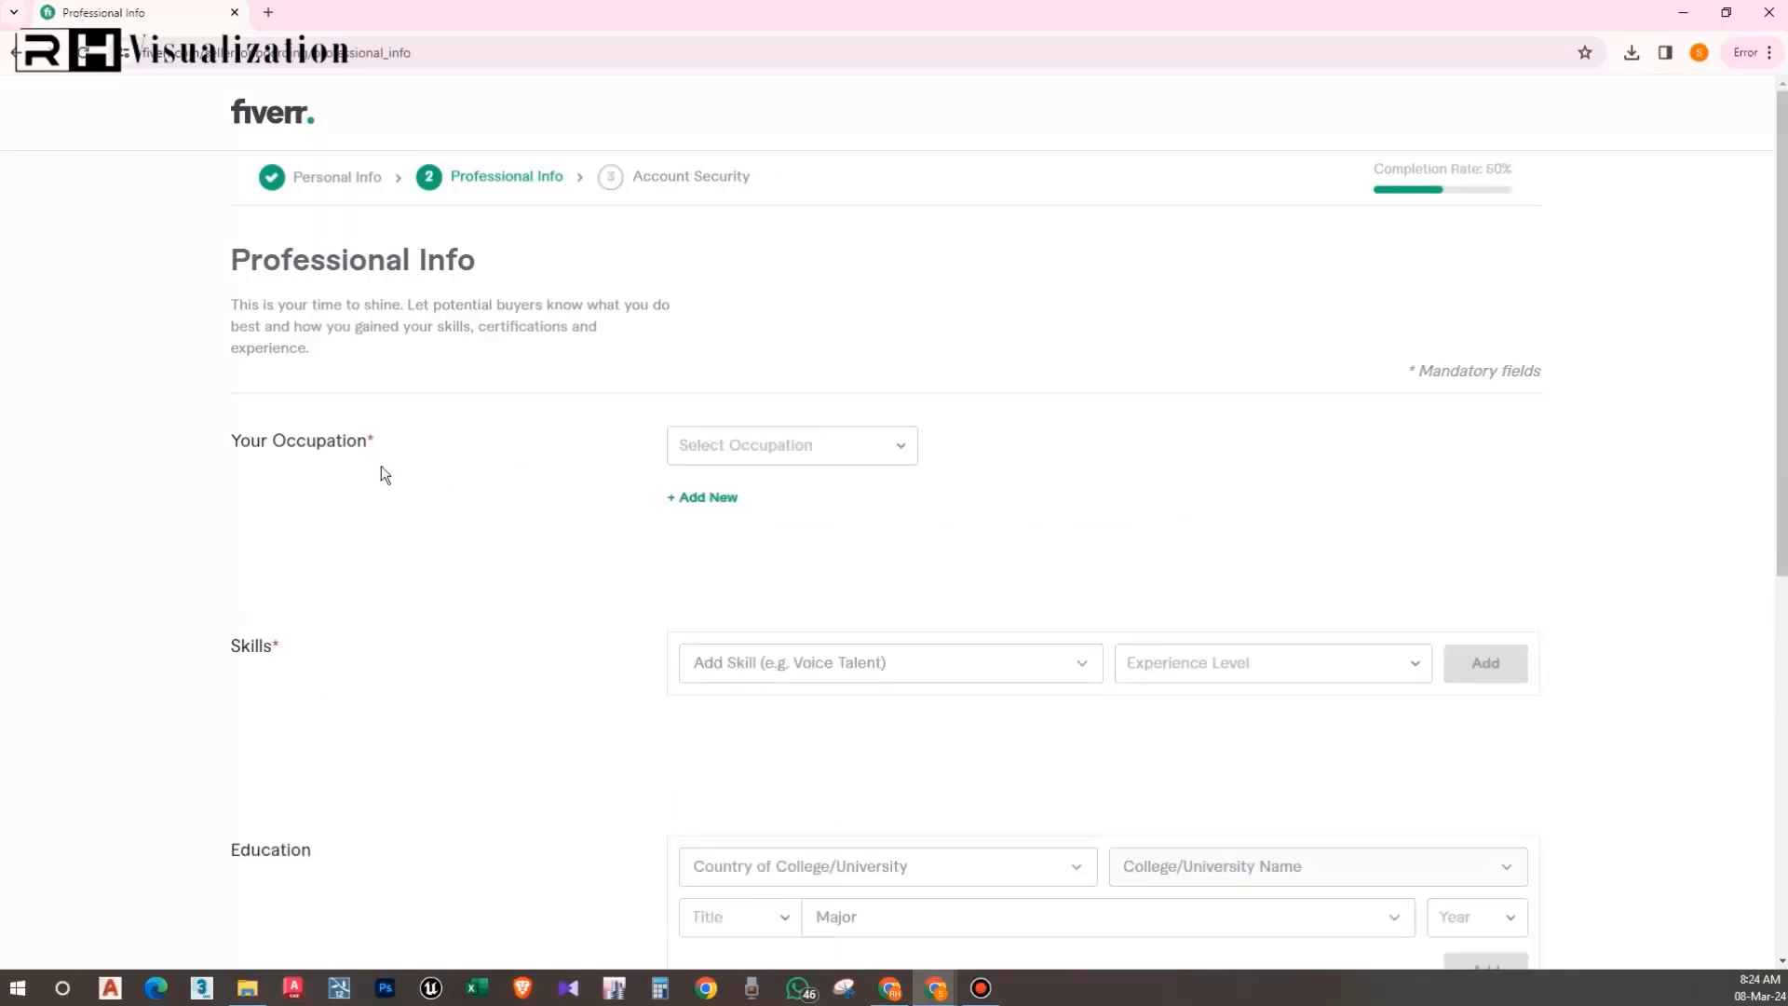
Step: Choose Graphics & Design as the occupation with Architecture & Interior Design ticked
{"action": "left_click", "coordinate": [746, 444]}
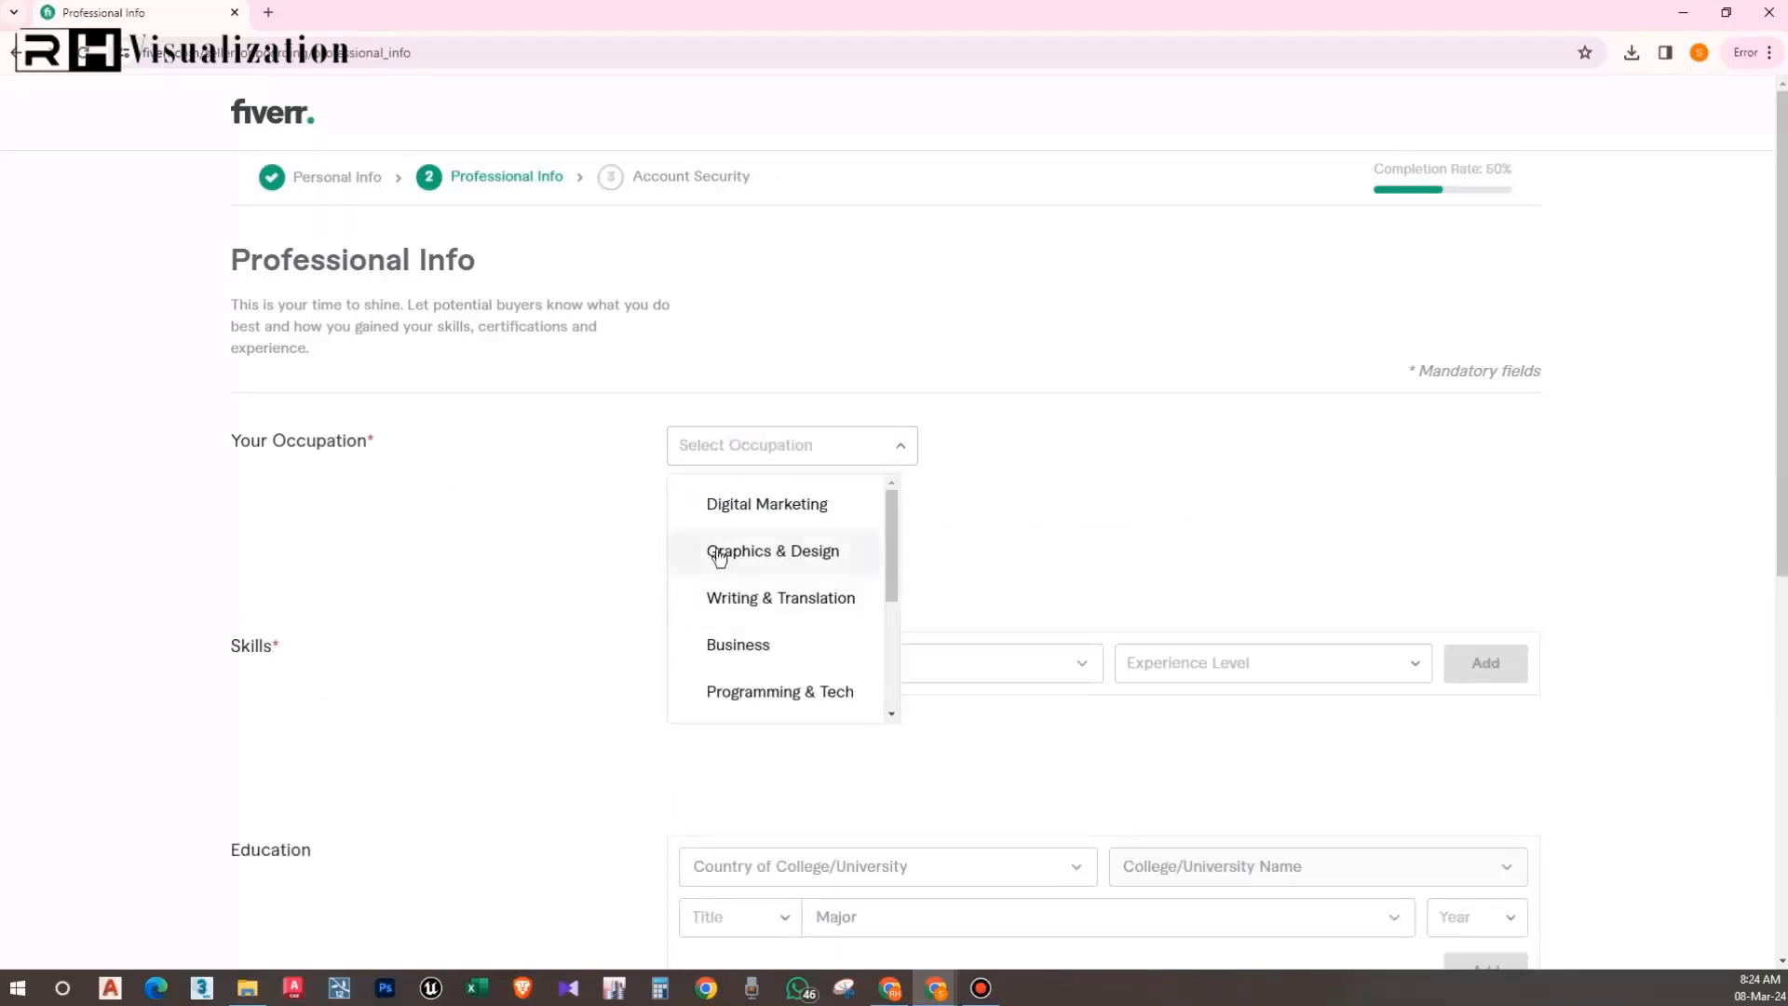
{"action": "left_click", "coordinate": [807, 570]}
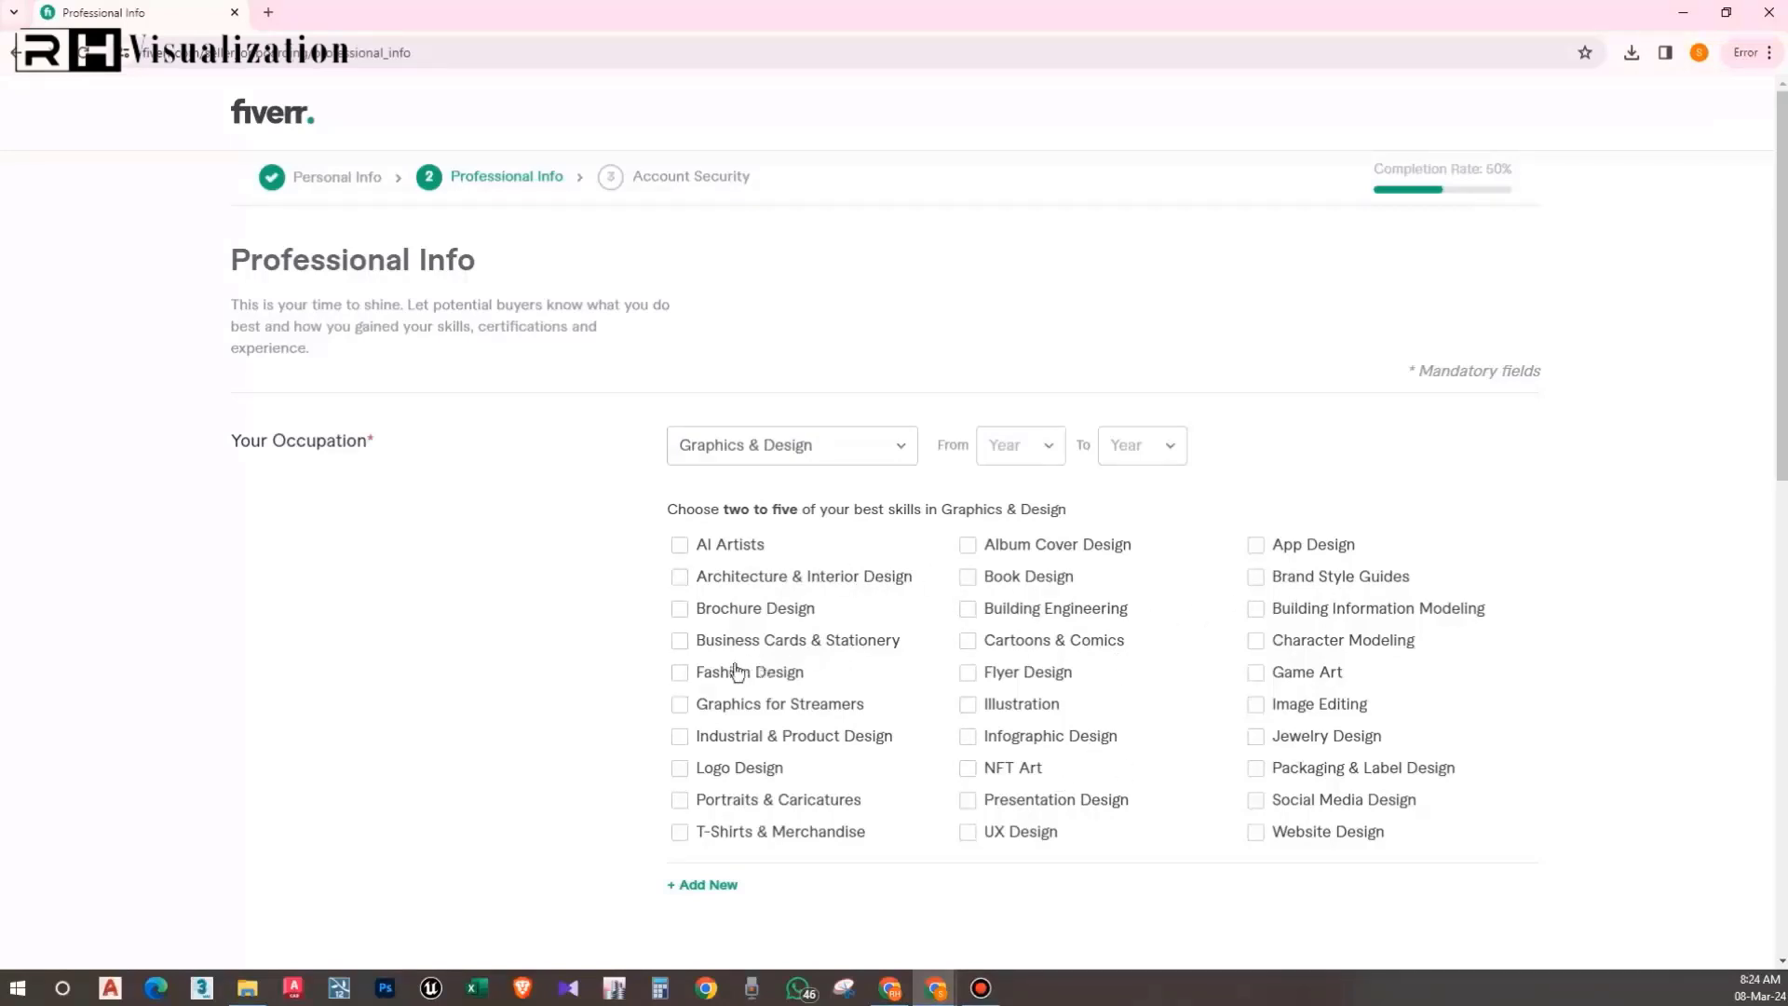
{"action": "left_click", "coordinate": [674, 578]}
{"action": "scroll", "coordinate": [1266, 815], "scroll_direction": "down", "scroll_amount": 1}
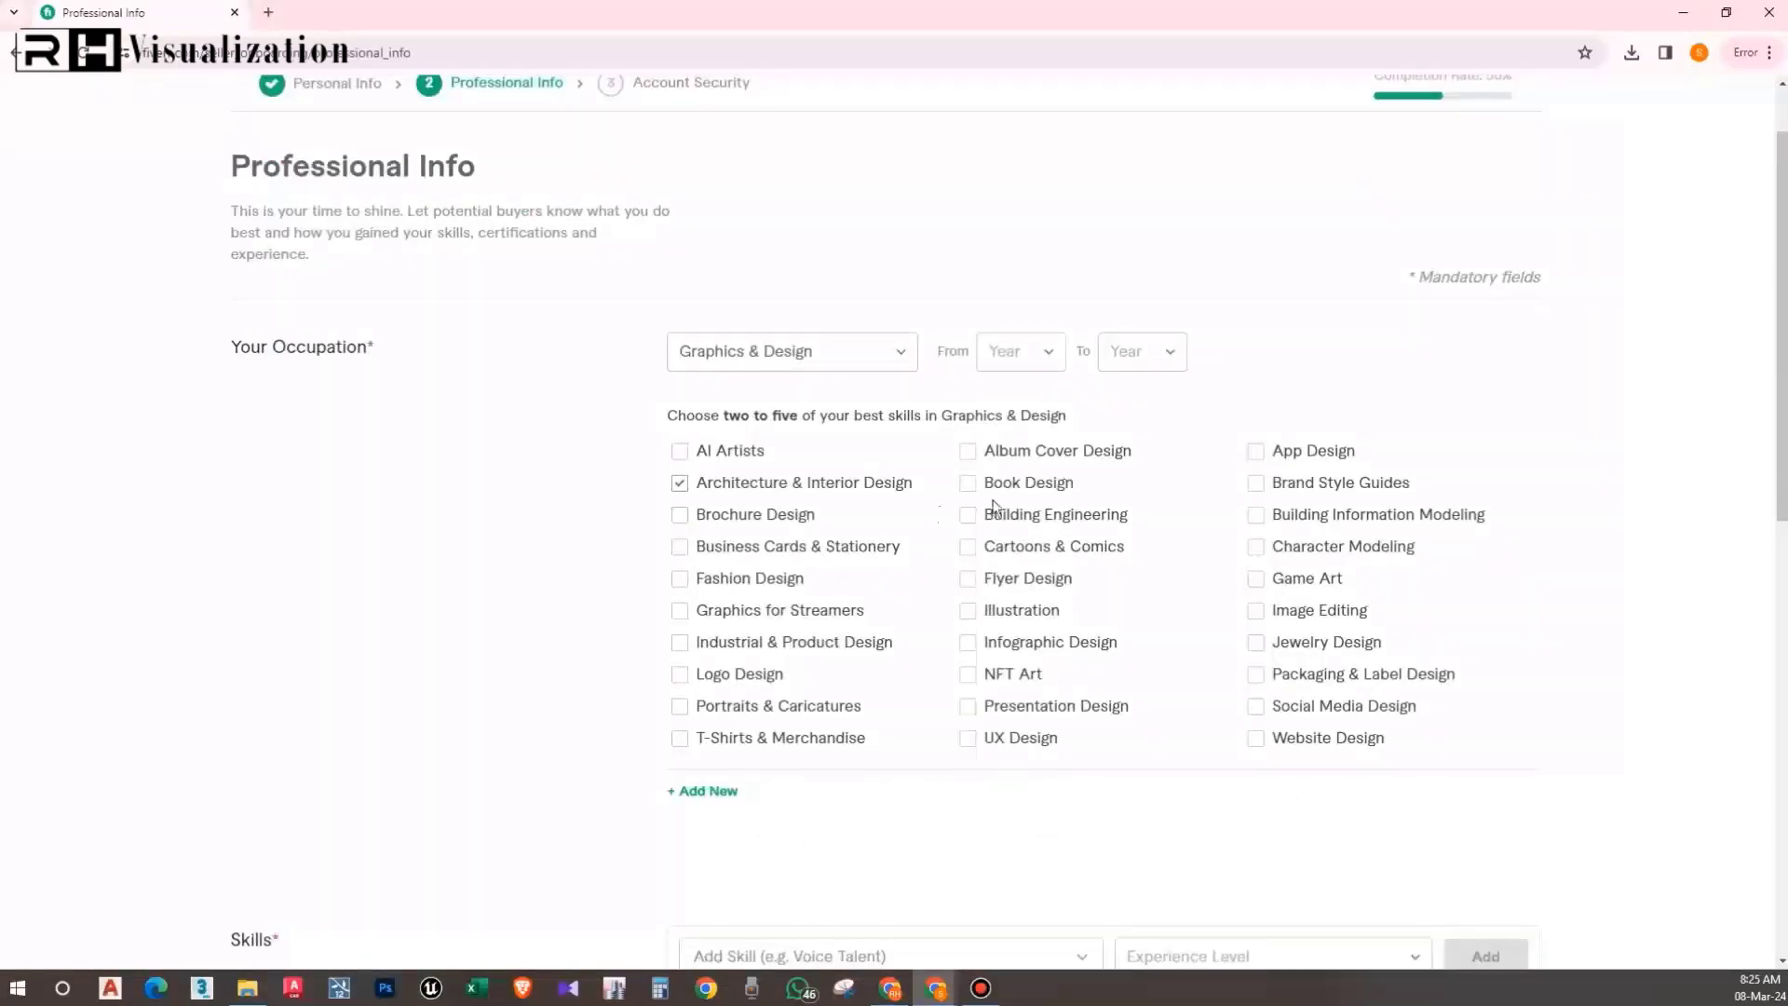
Step: Add a second occupation entry, leaving its category unselected
{"action": "left_click", "coordinate": [715, 794]}
{"action": "left_click", "coordinate": [740, 812]}
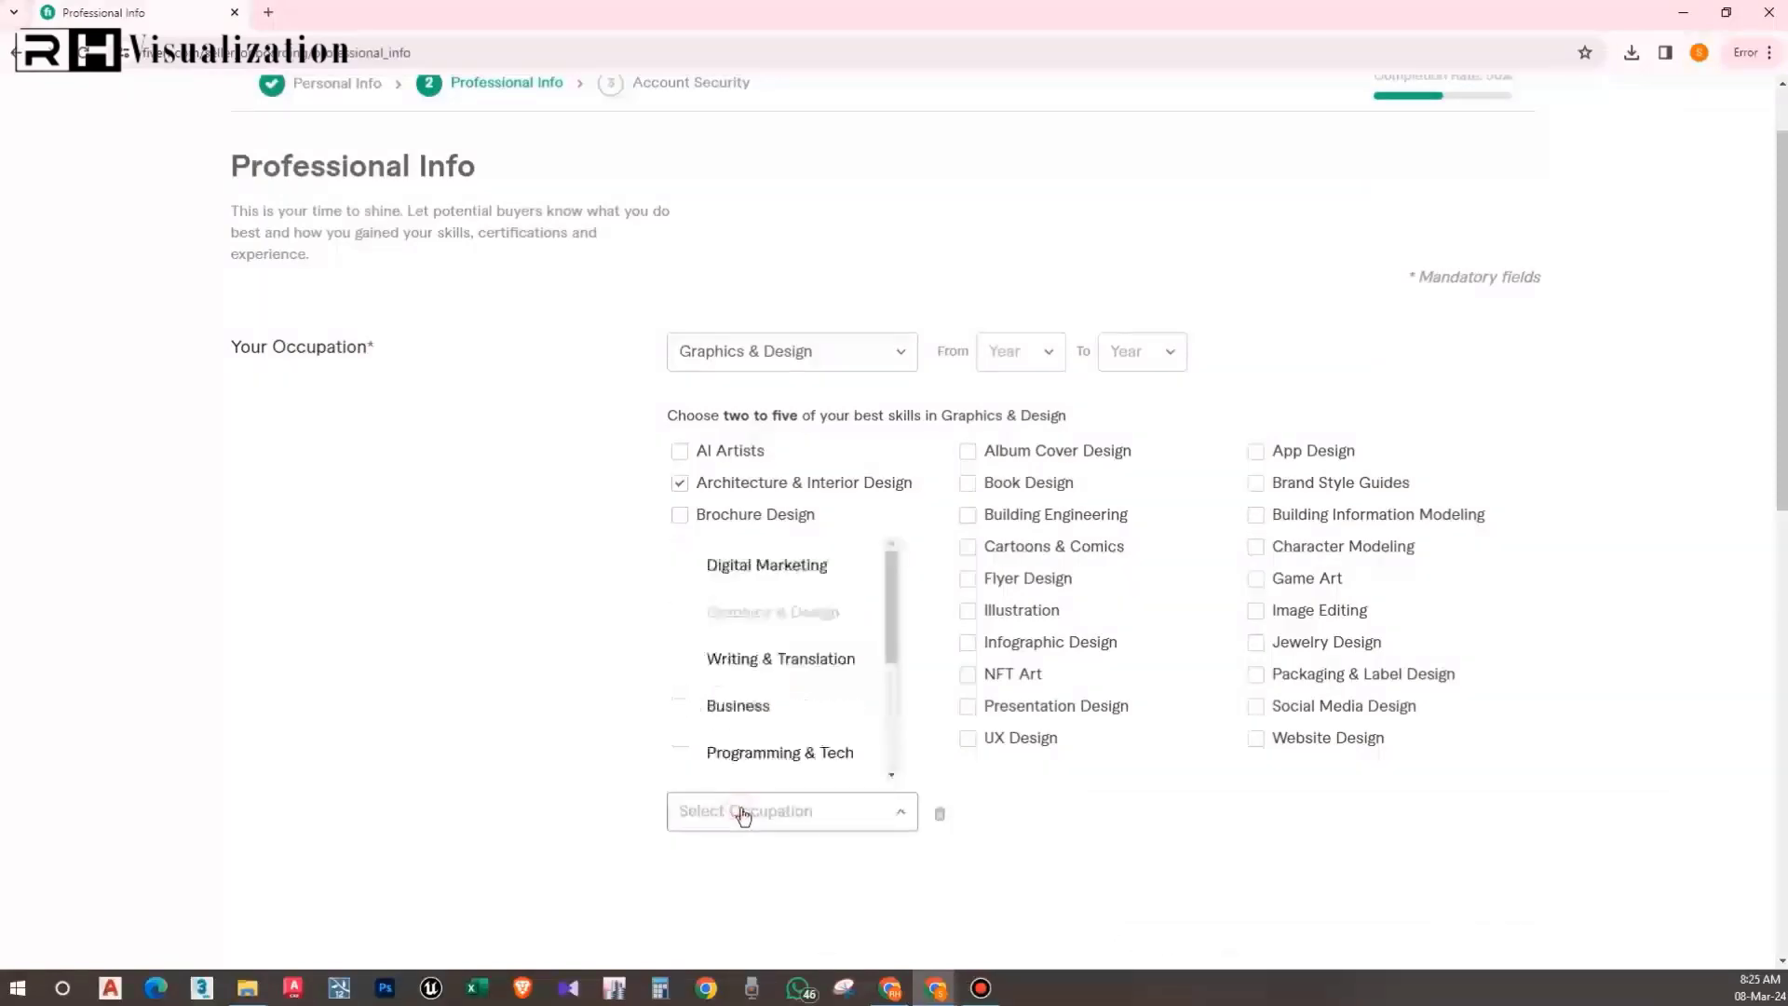
{"action": "left_click", "coordinate": [1233, 803]}
{"action": "scroll", "coordinate": [918, 615], "scroll_direction": "down", "scroll_amount": 2}
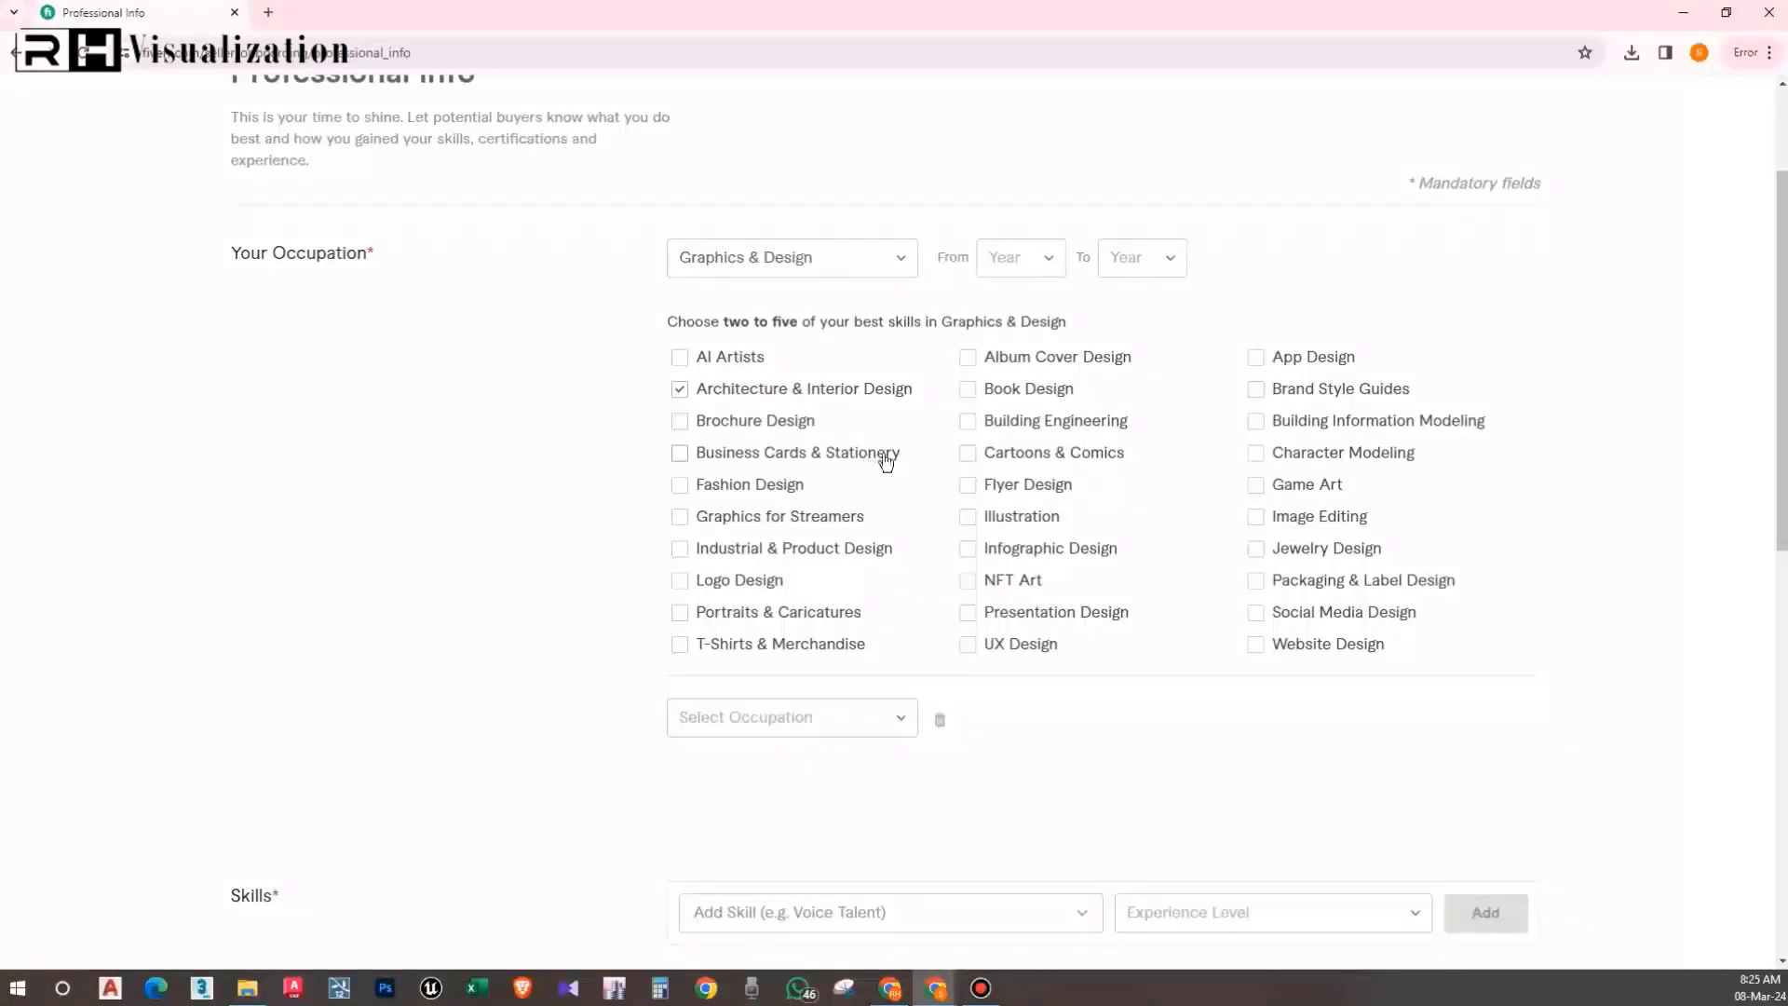
{"action": "scroll", "coordinate": [1022, 610], "scroll_direction": "down", "scroll_amount": 1}
{"action": "scroll", "coordinate": [838, 671], "scroll_direction": "down", "scroll_amount": 2}
{"action": "left_click", "coordinate": [763, 630]}
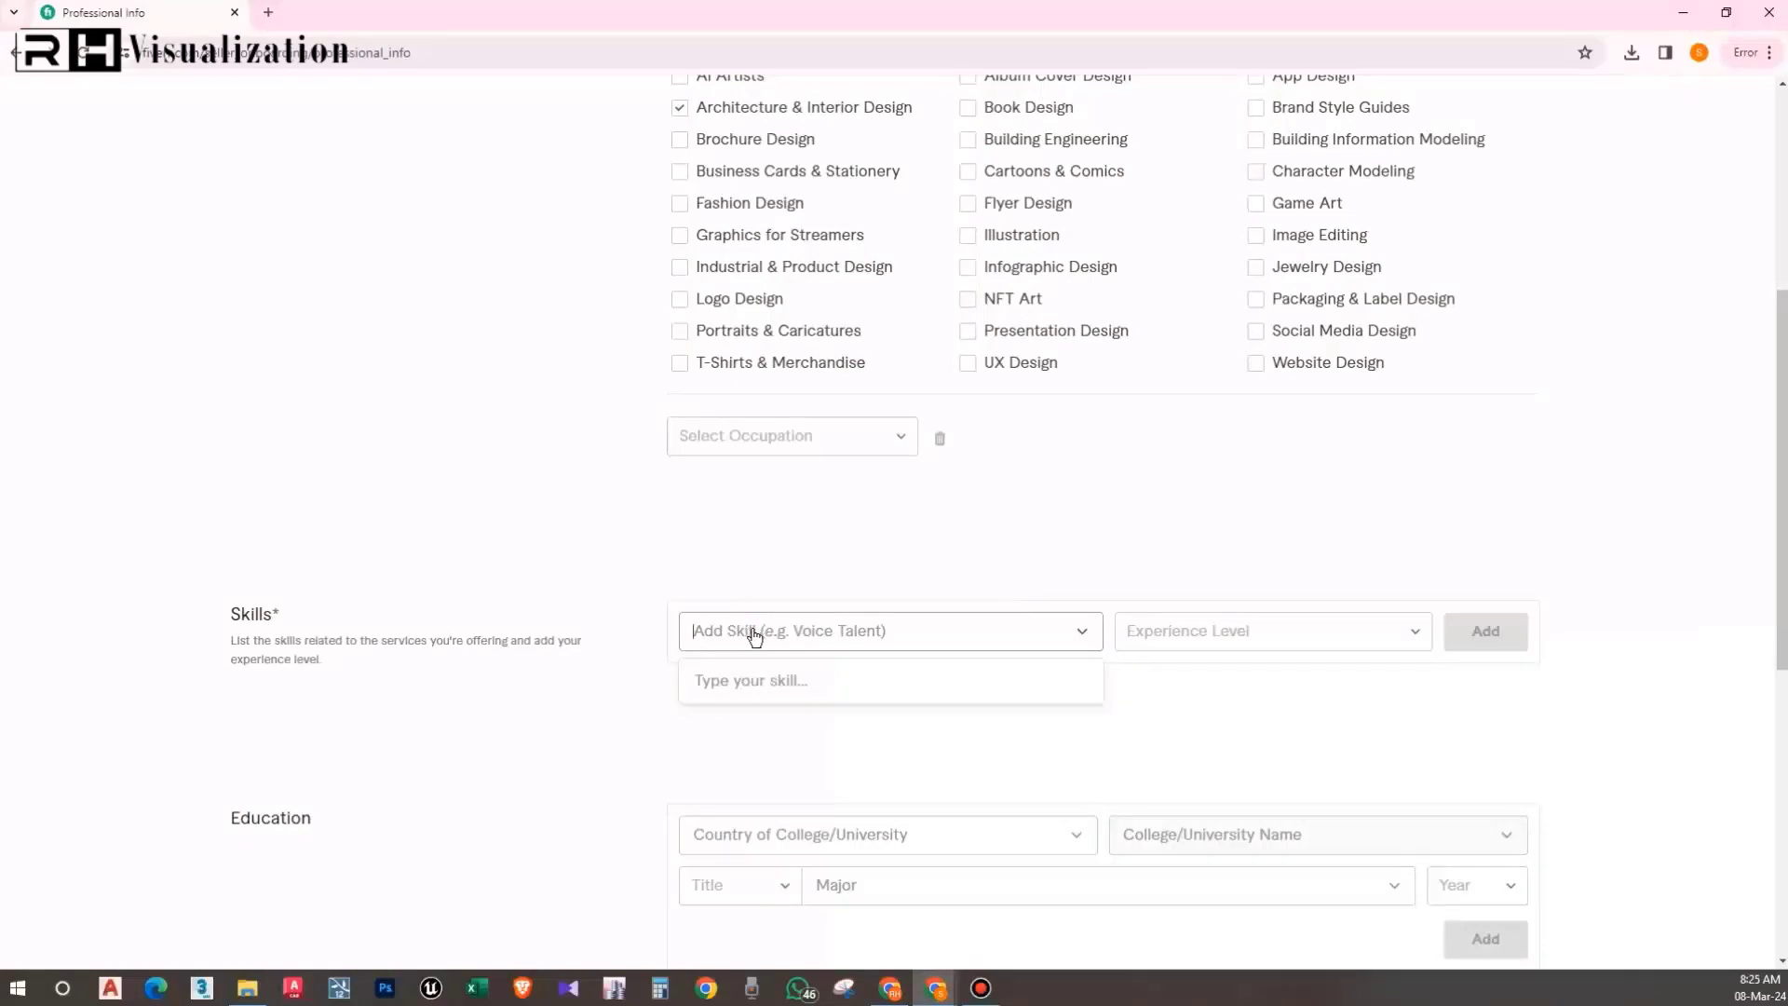
Step: Add AutoCAD drawing as a skill at Expert level
{"action": "type", "text": "3d ar"}
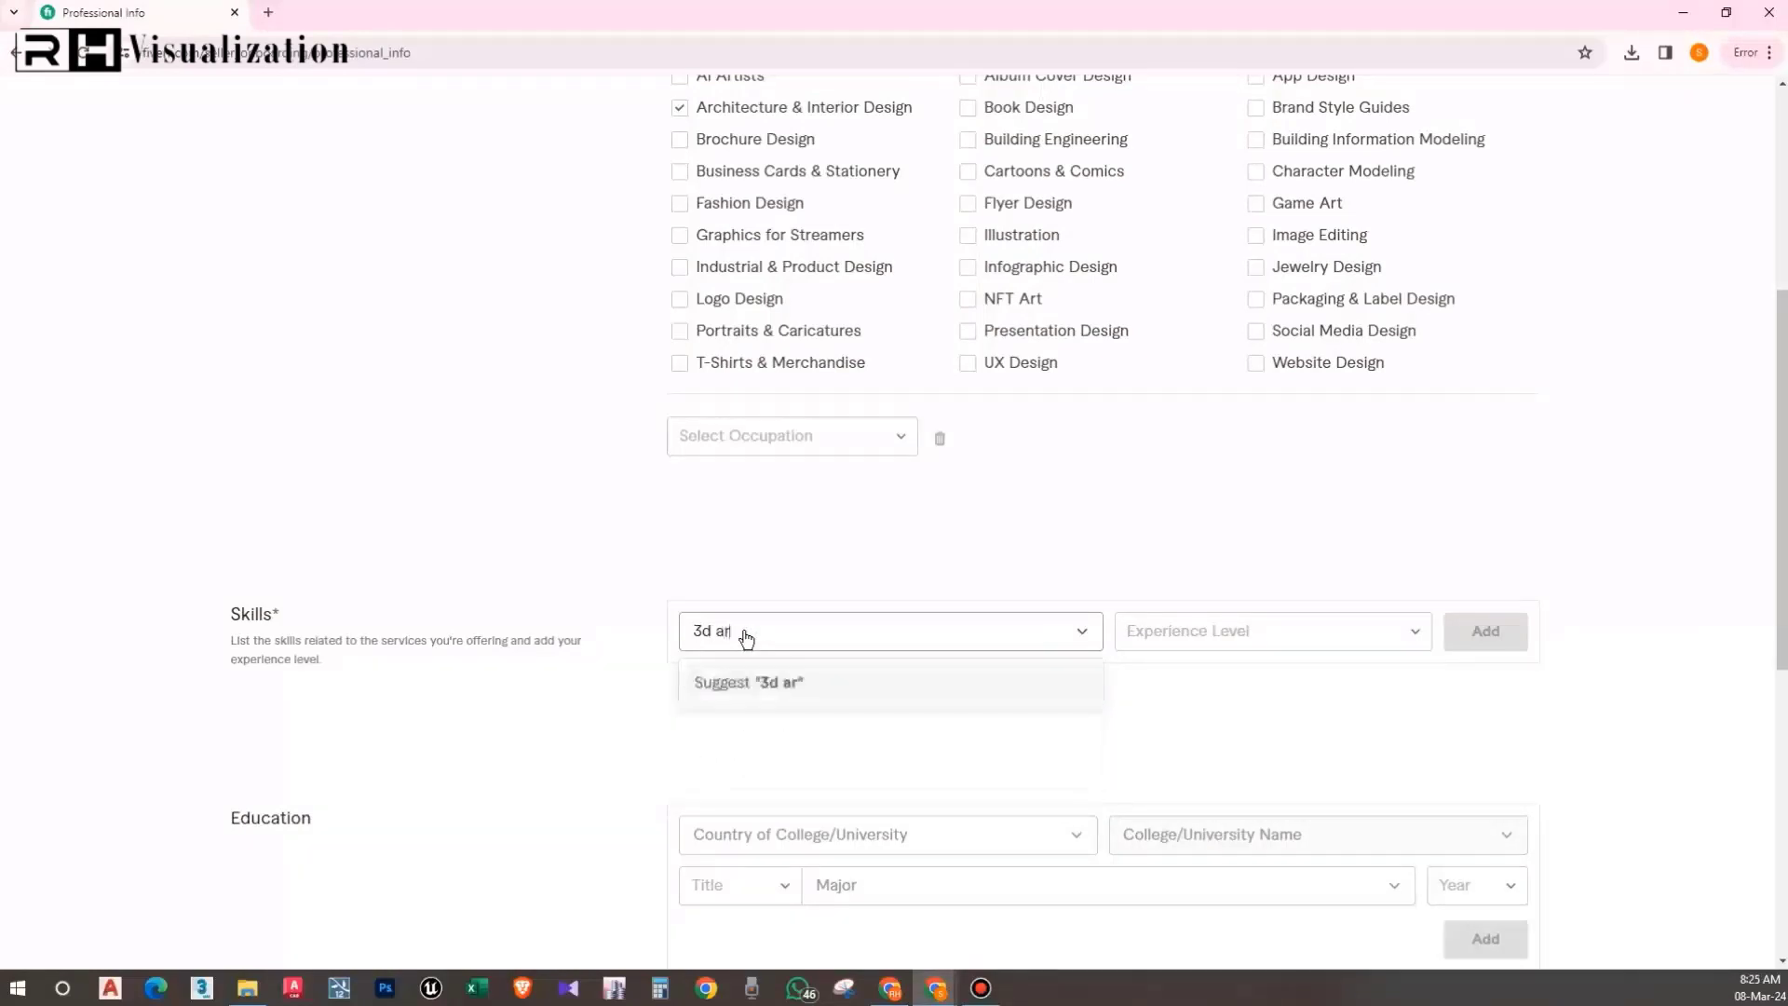
{"action": "key", "text": "BackSpace"}
{"action": "key", "text": "BackSpace"}
{"action": "key", "text": "BackSpace"}
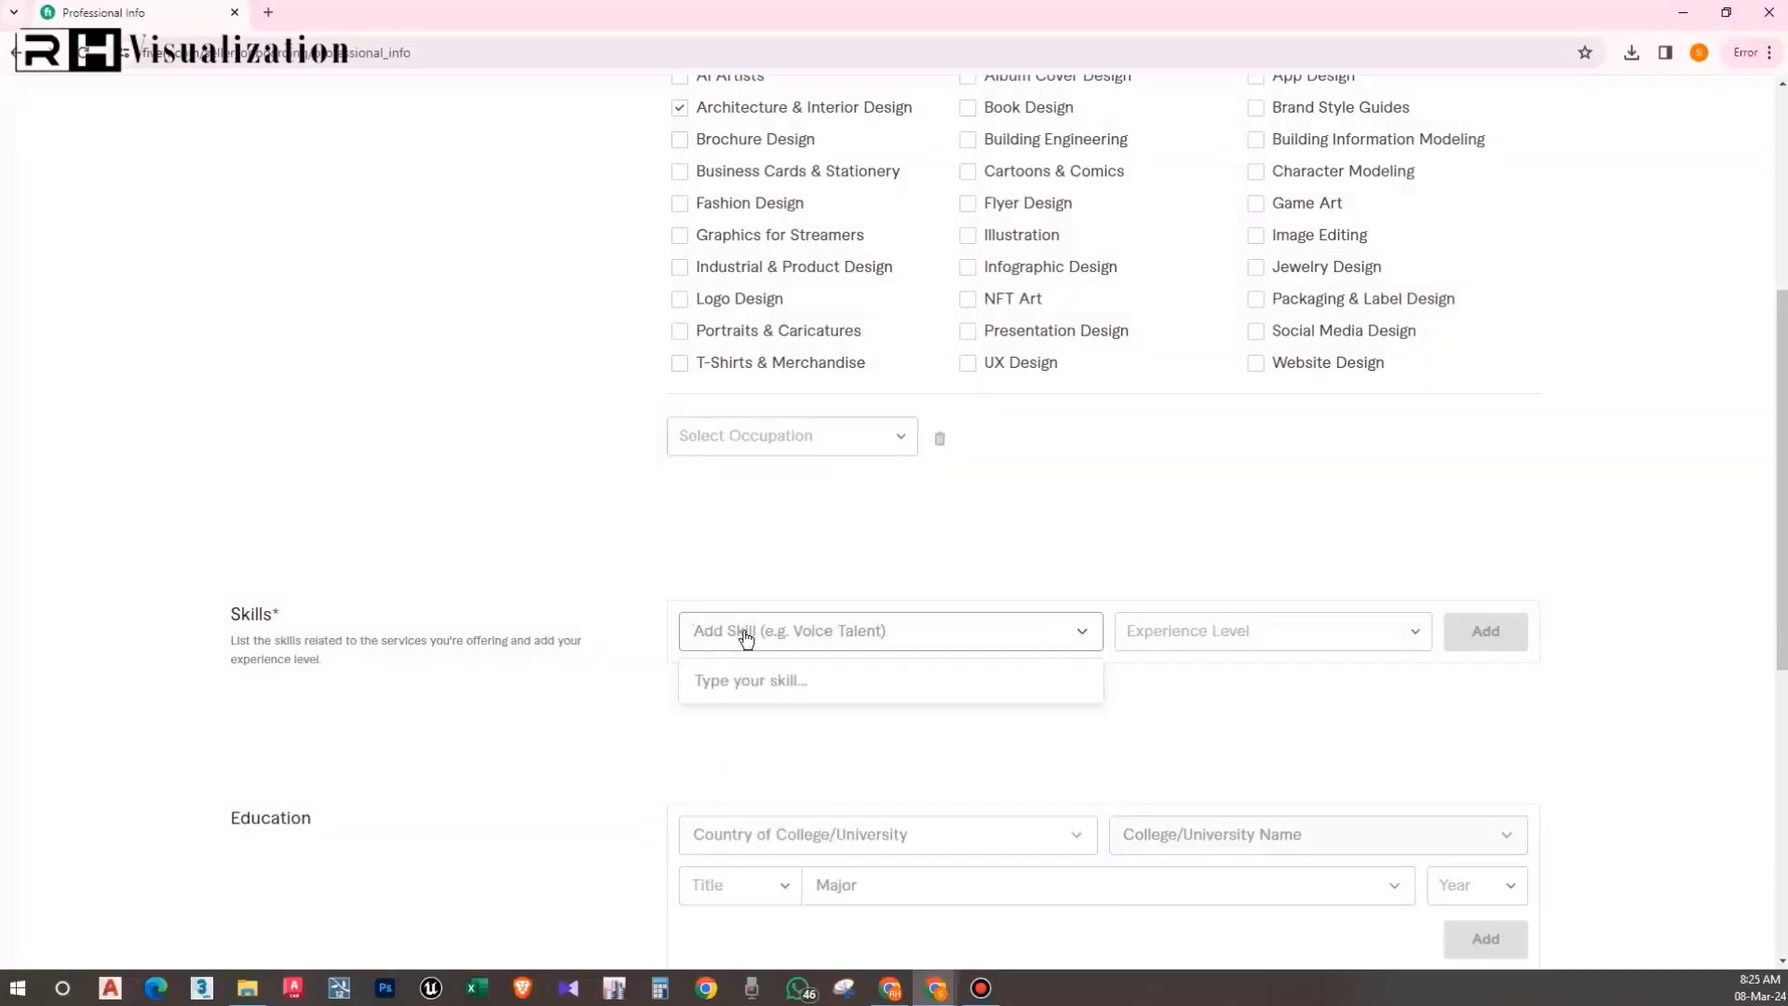
{"action": "type", "text": "drafts"}
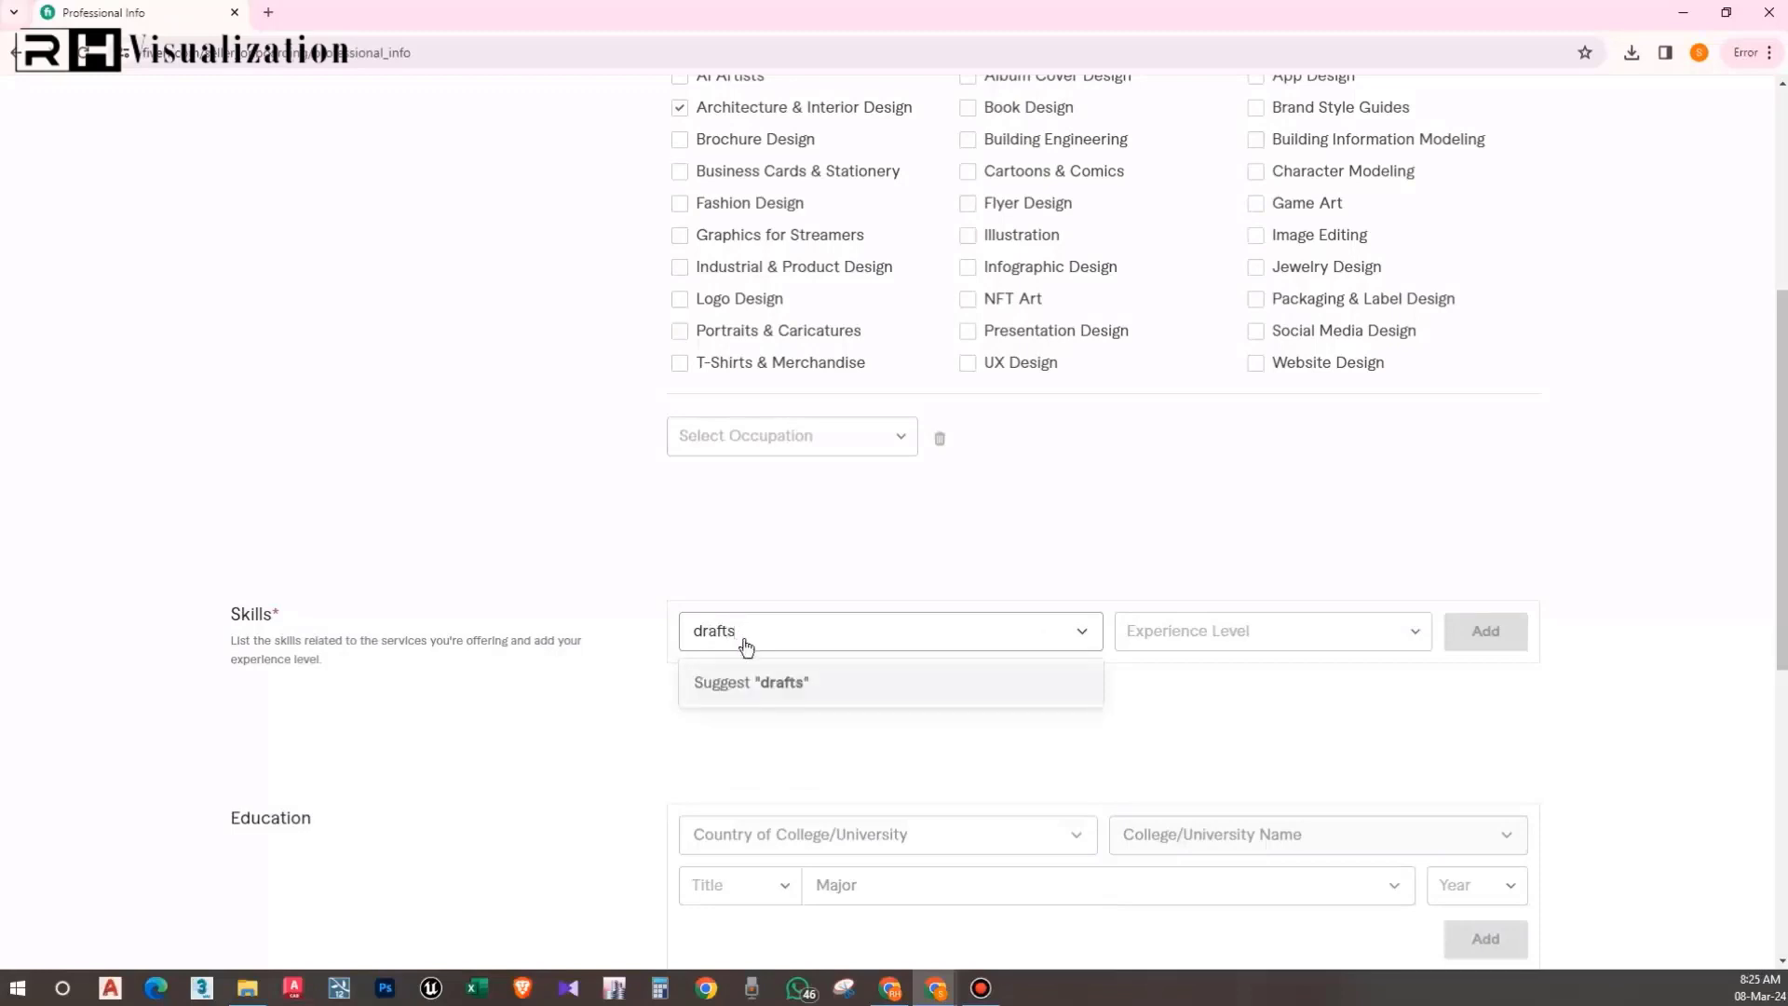
{"action": "type", "text": "man"}
{"action": "key", "text": "BackSpace"}
{"action": "key", "text": "BackSpace"}
{"action": "key", "text": "BackSpace"}
{"action": "key", "text": "BackSpace"}
{"action": "key", "text": "BackSpace"}
{"action": "key", "text": "BackSpace"}
{"action": "type", "text": "A"}
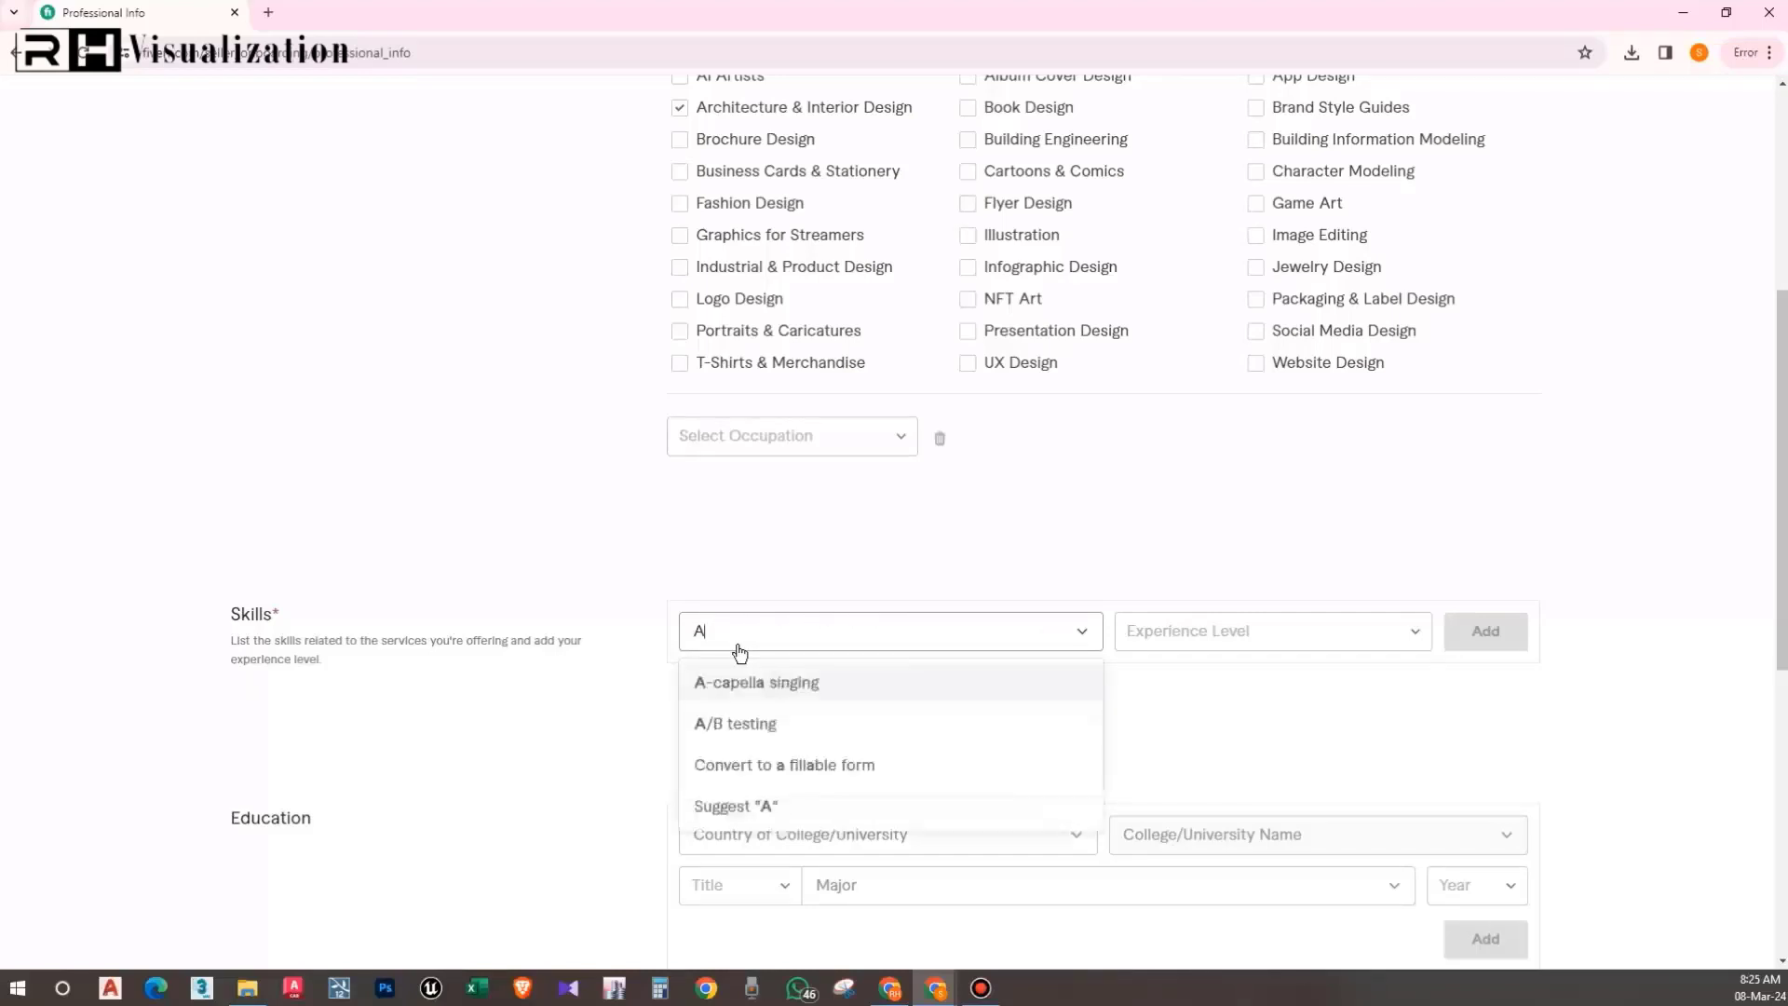
{"action": "type", "text": "utocad dr"}
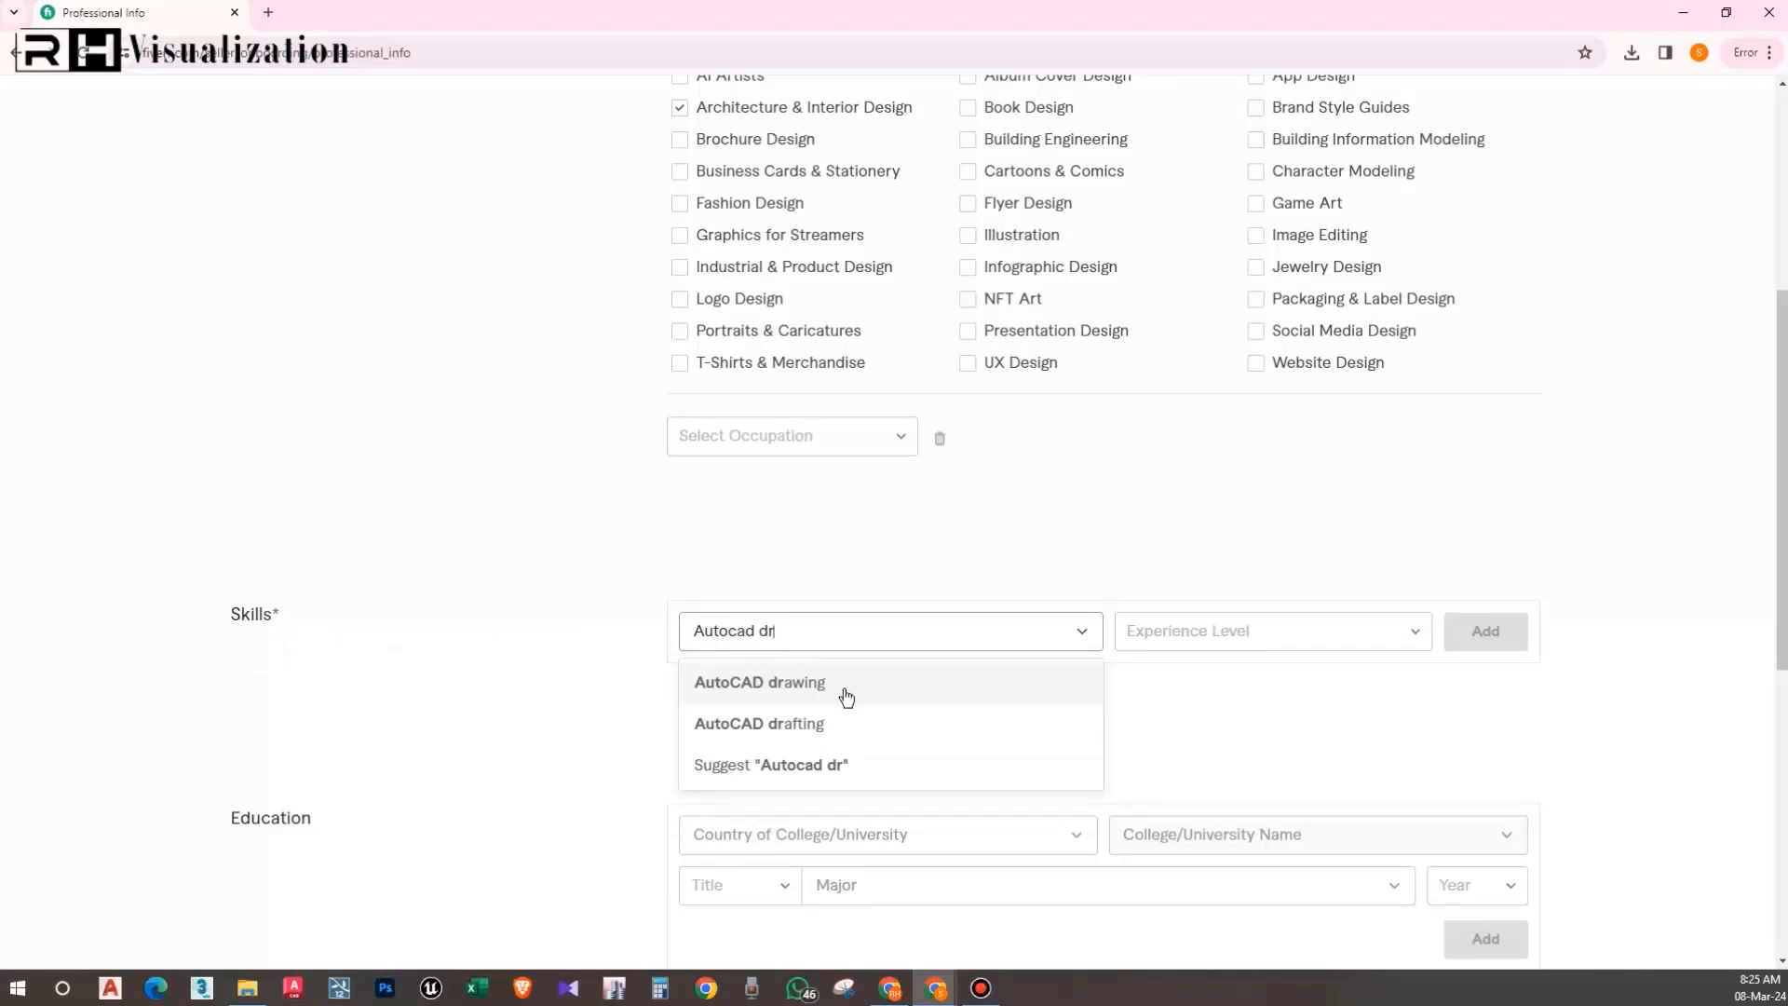
{"action": "left_click", "coordinate": [847, 694]}
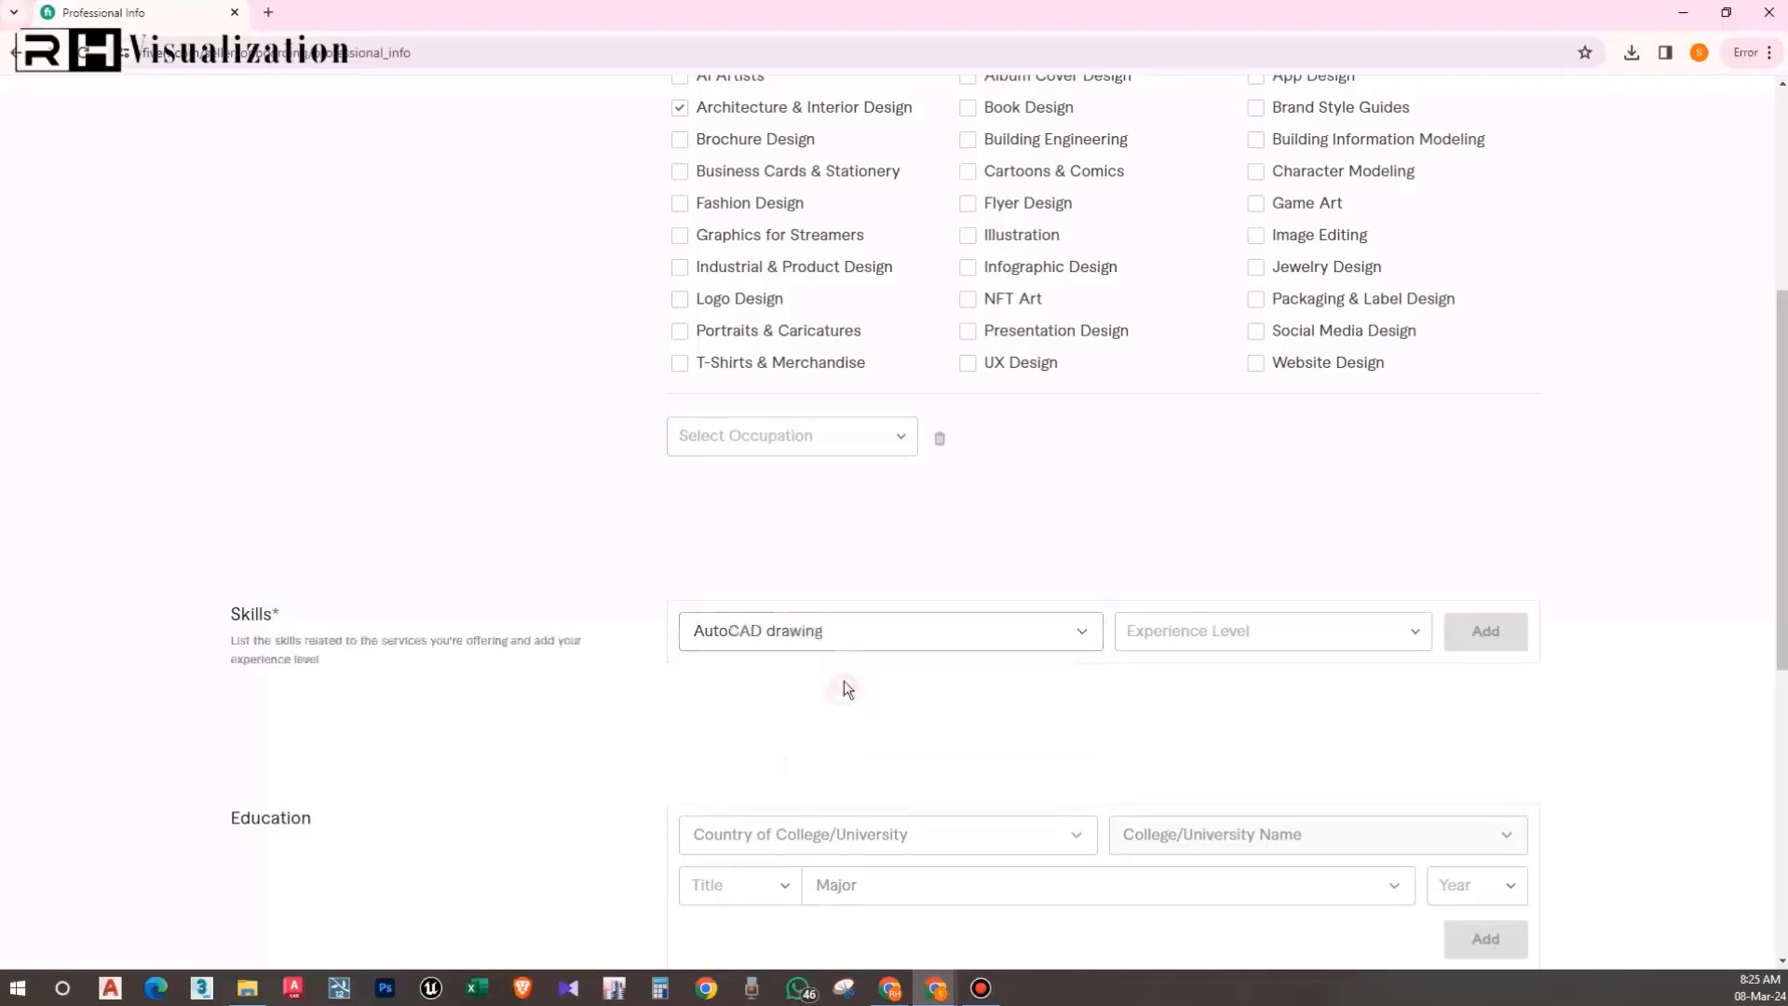
{"action": "left_click", "coordinate": [1154, 645]}
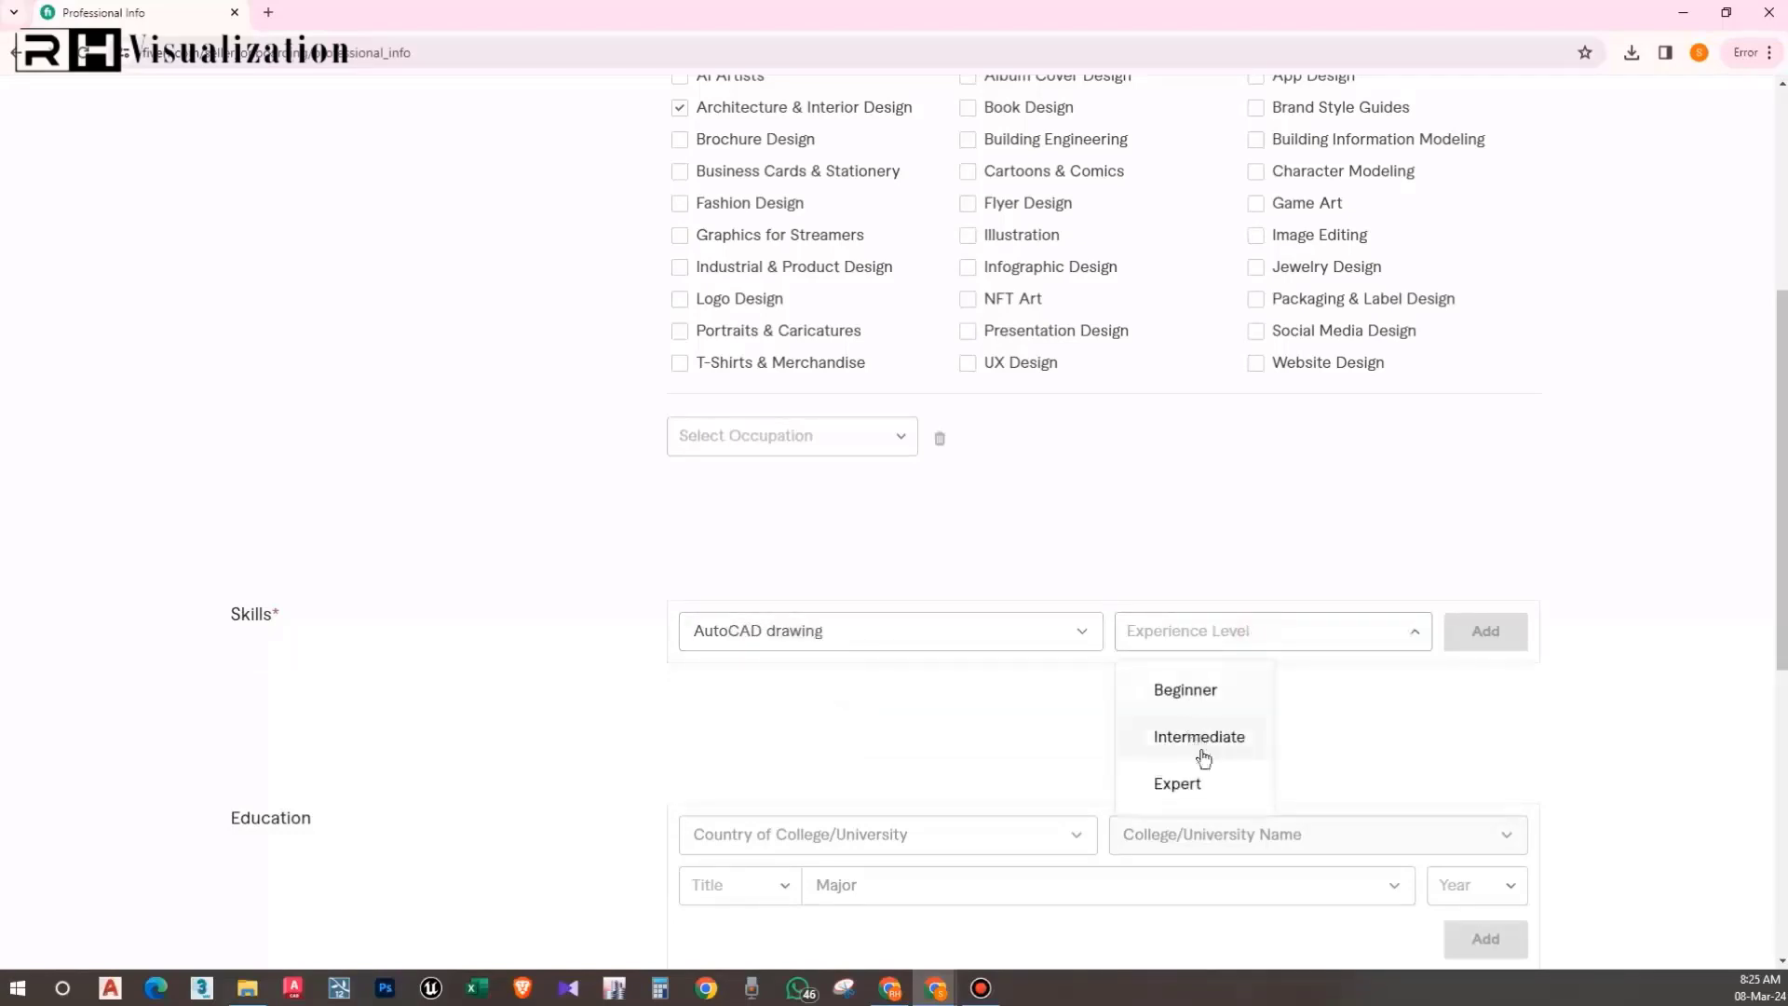
{"action": "left_click", "coordinate": [1188, 784]}
{"action": "left_click", "coordinate": [1464, 643]}
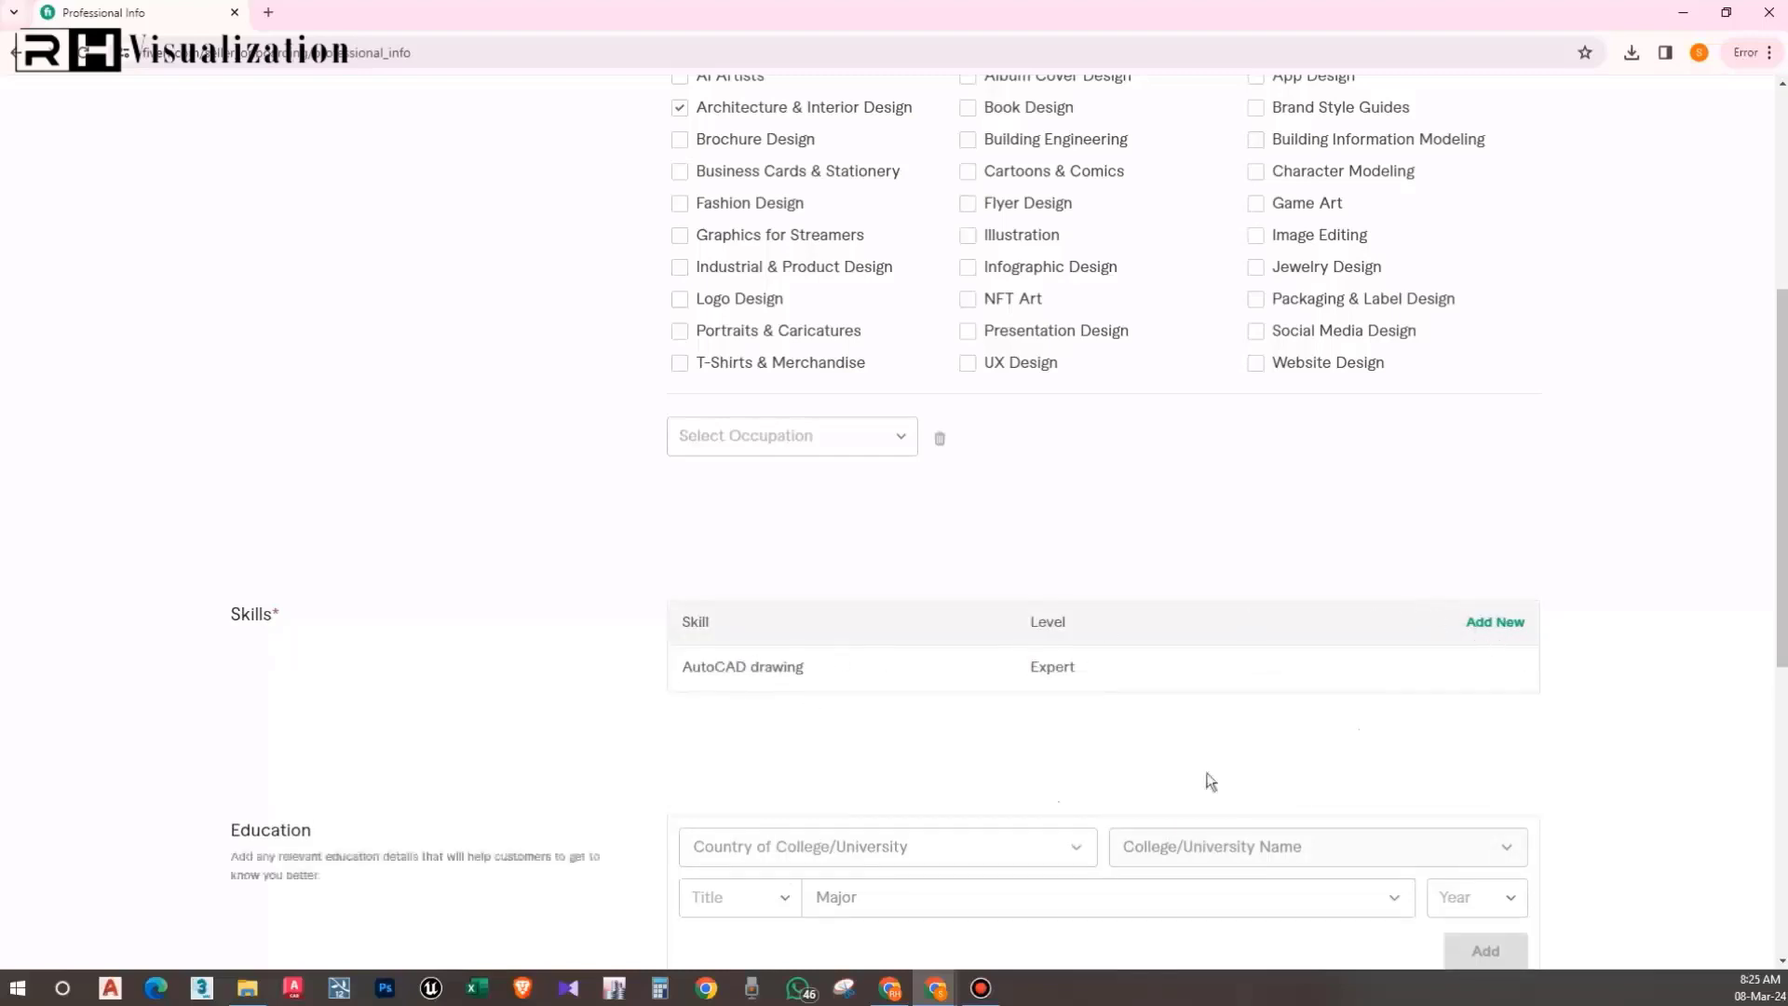
Step: Add 2D AutoCAD at Expert level and start another skill entry
{"action": "left_click", "coordinate": [1490, 624]}
{"action": "left_click", "coordinate": [781, 640]}
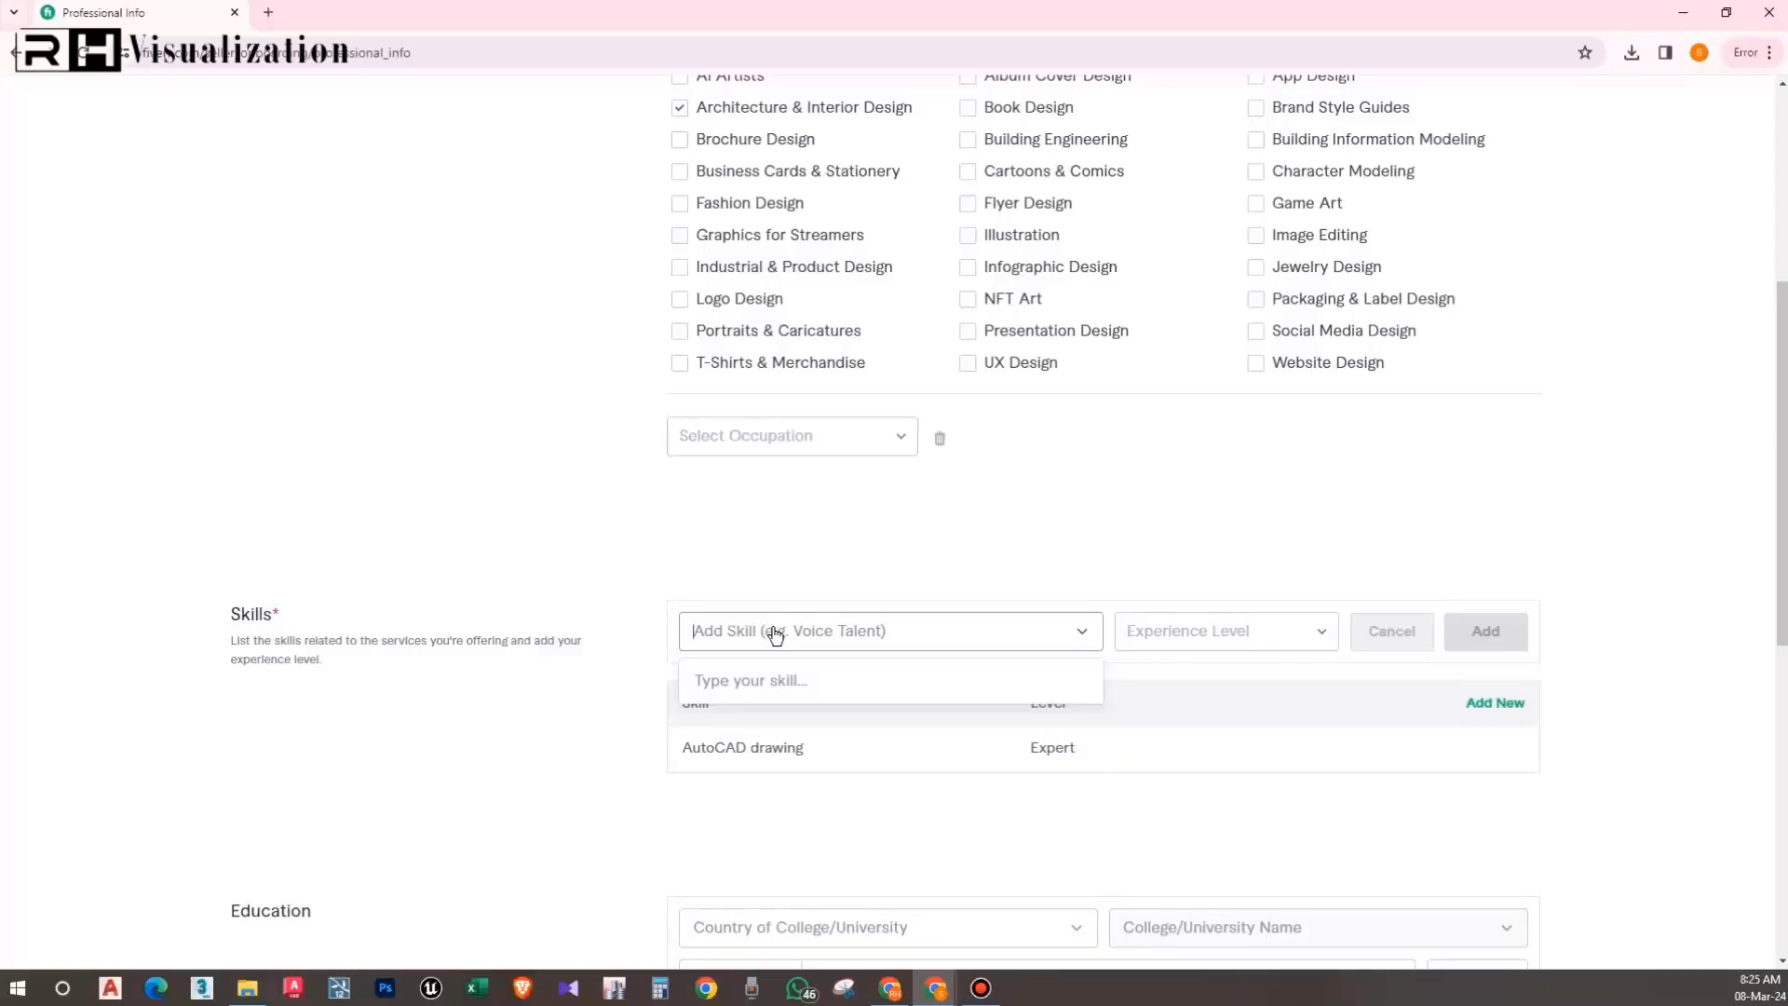
{"action": "type", "text": "cad des"}
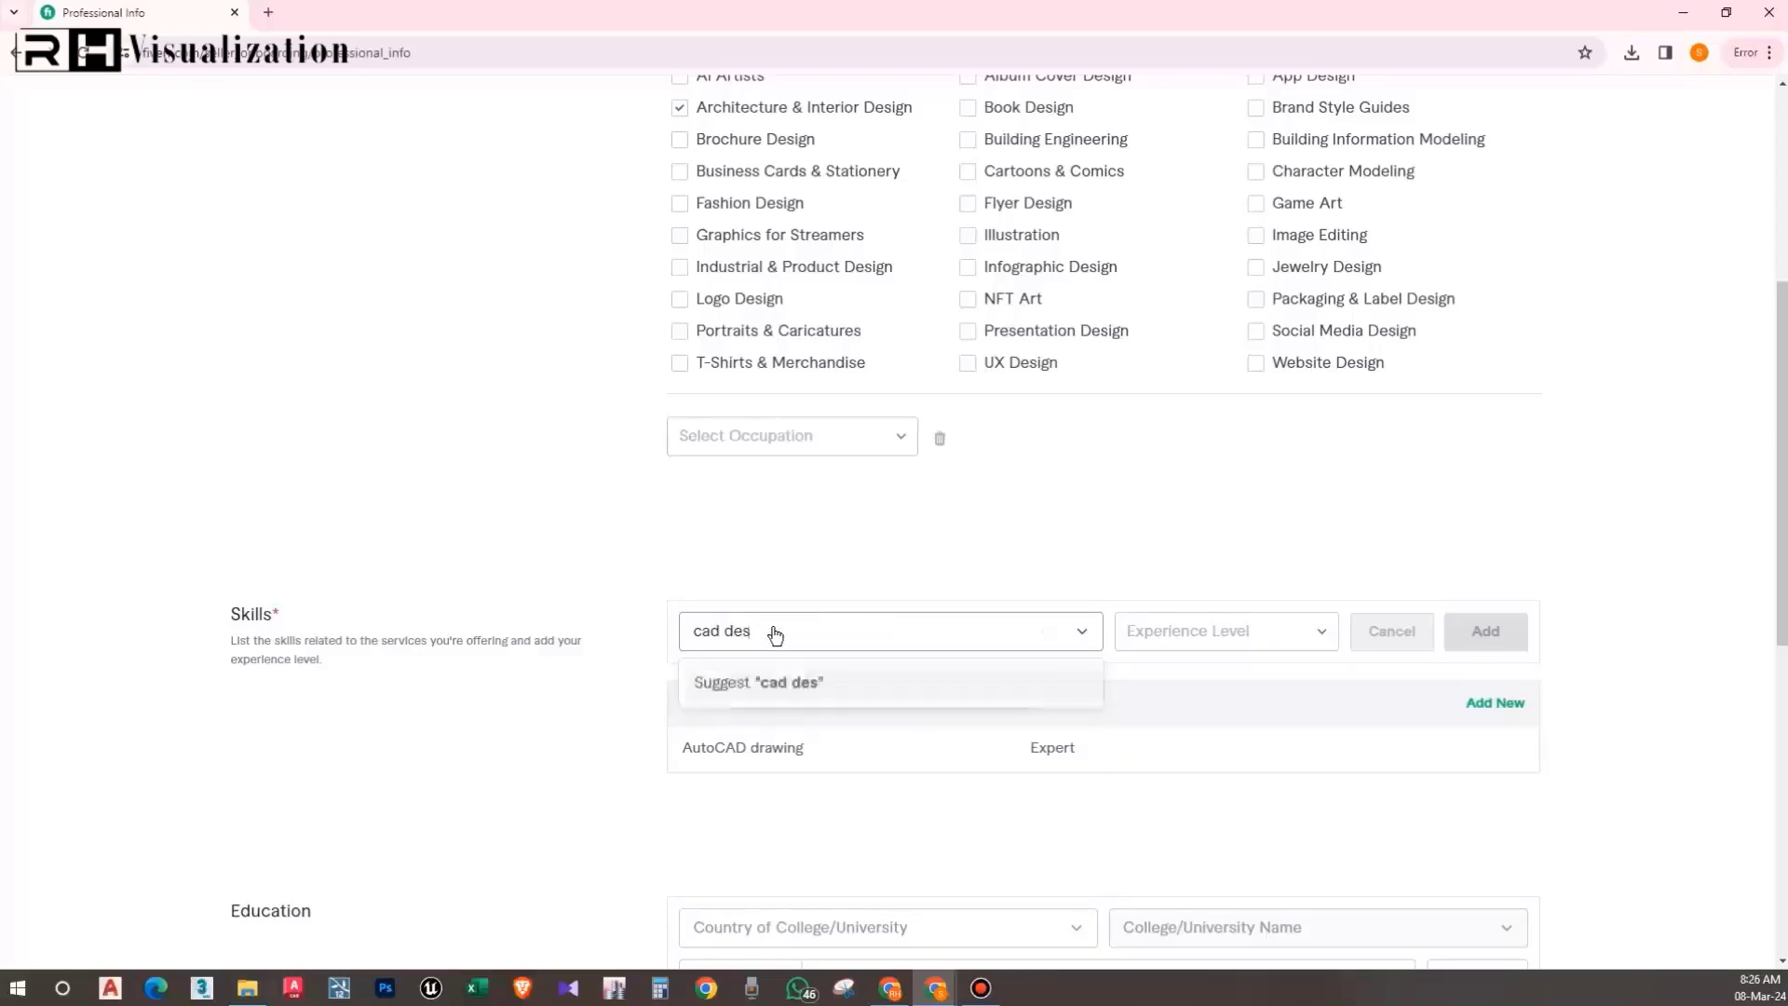
{"action": "key", "text": "BackSpace"}
{"action": "key", "text": "BackSpace"}
{"action": "key", "text": "BackSpace"}
{"action": "key", "text": "BackSpace"}
{"action": "key", "text": "BackSpace"}
{"action": "key", "text": "BackSpace"}
{"action": "key", "text": "BackSpace"}
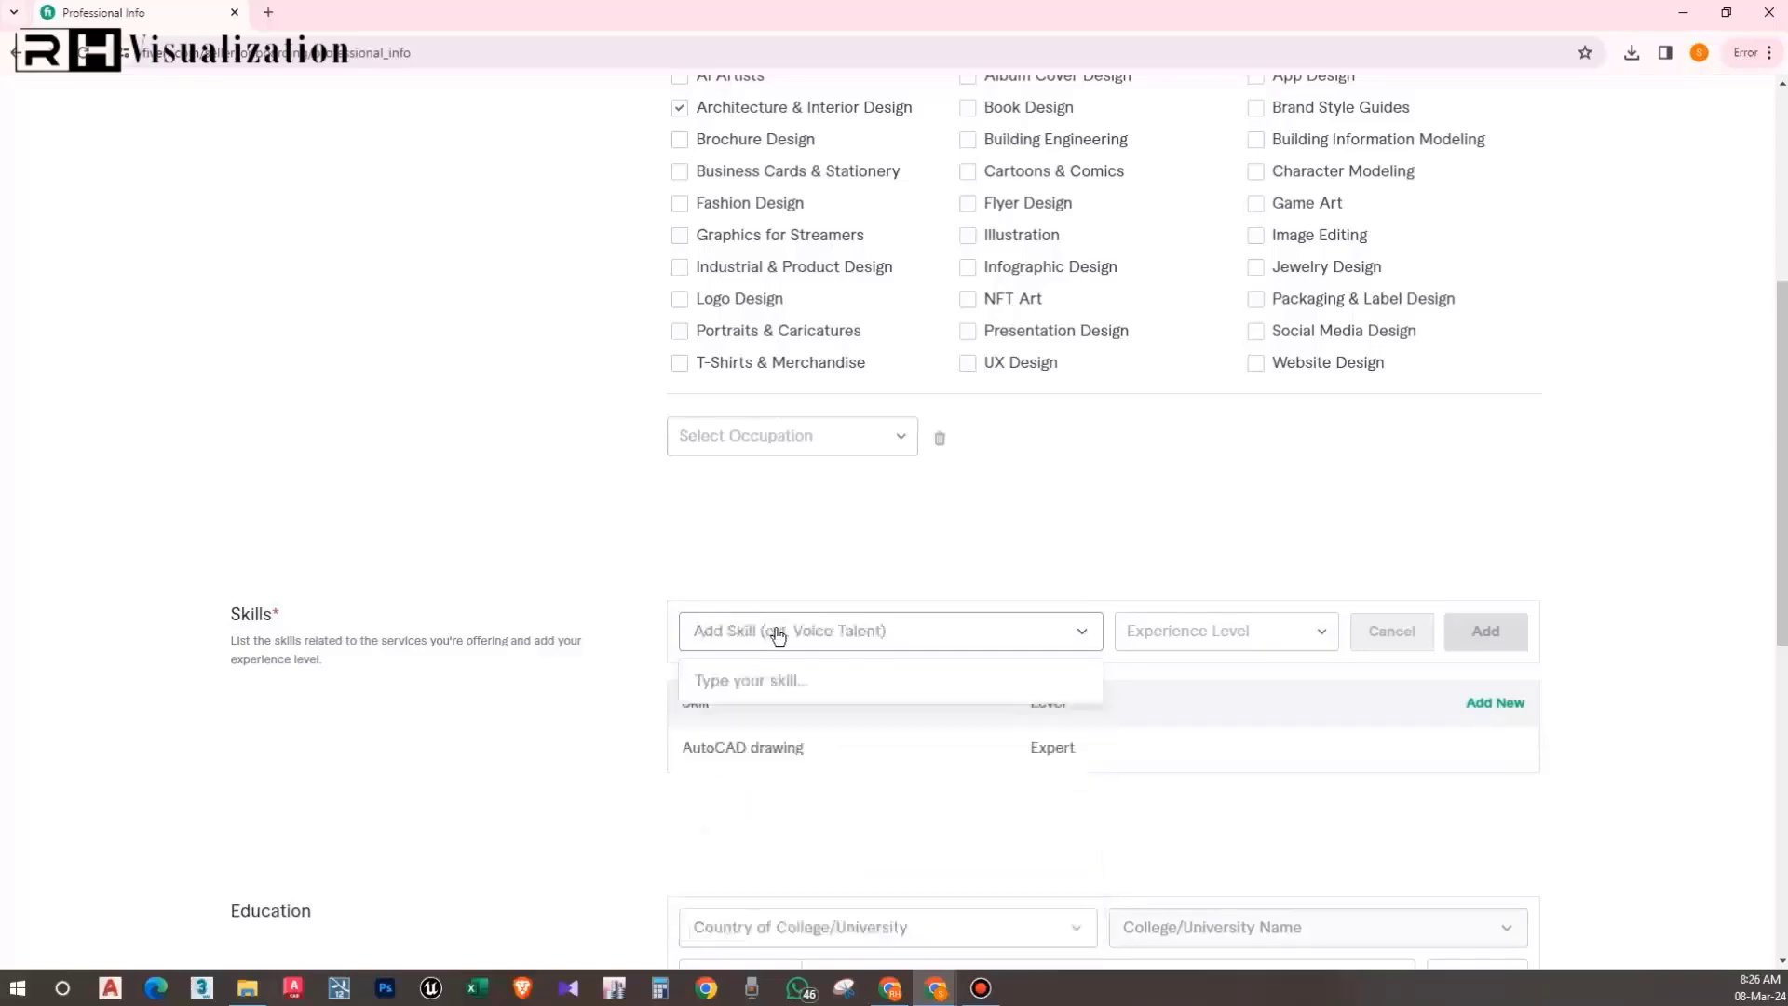
{"action": "type", "text": "autoca"}
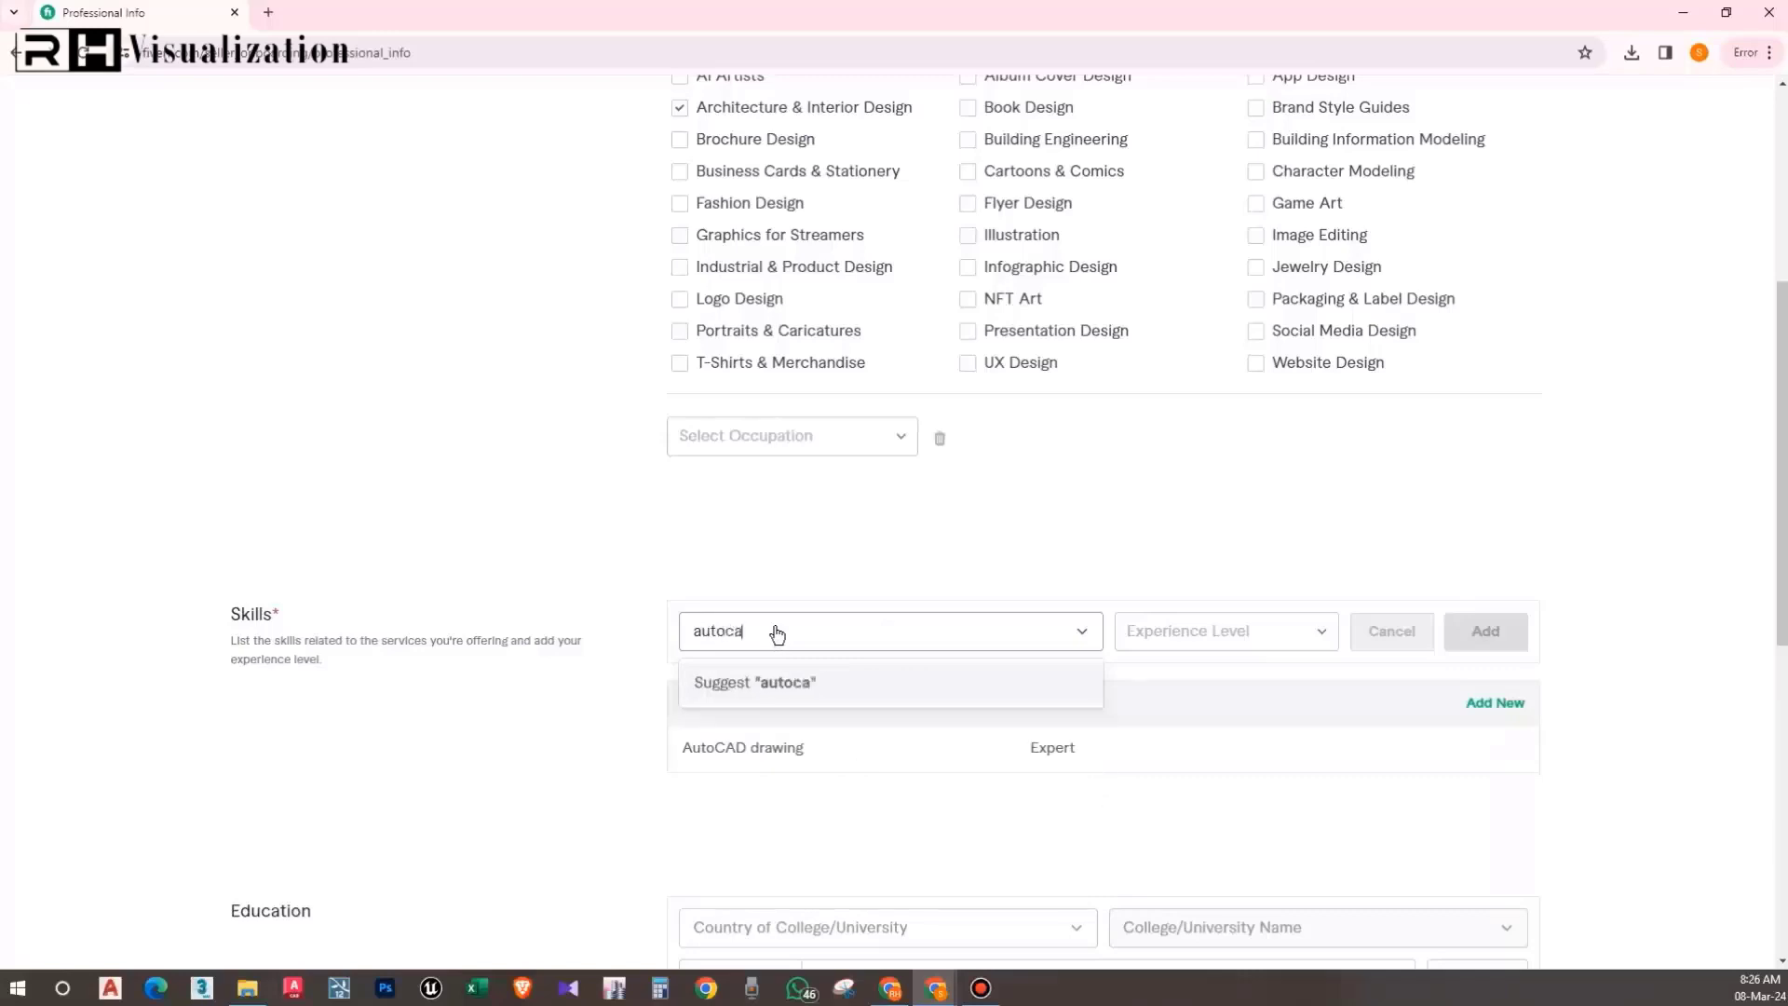
{"action": "type", "text": "d"}
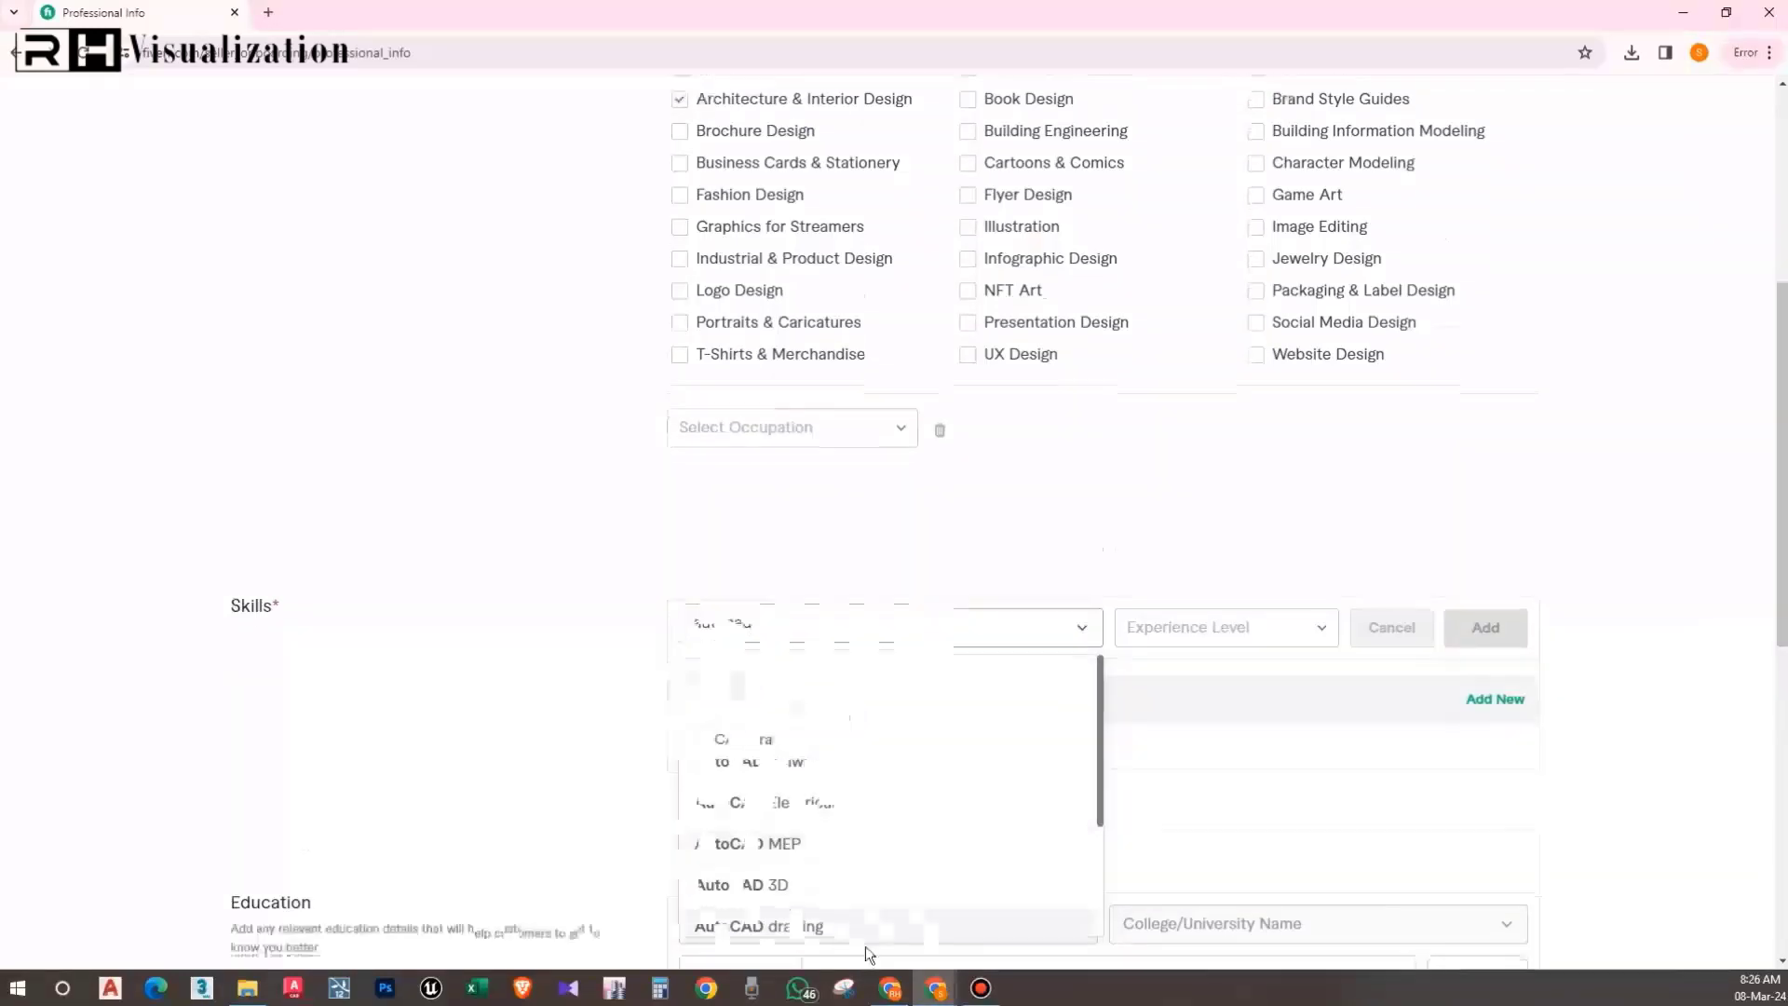
{"action": "scroll", "coordinate": [864, 946], "scroll_direction": "down", "scroll_amount": 1}
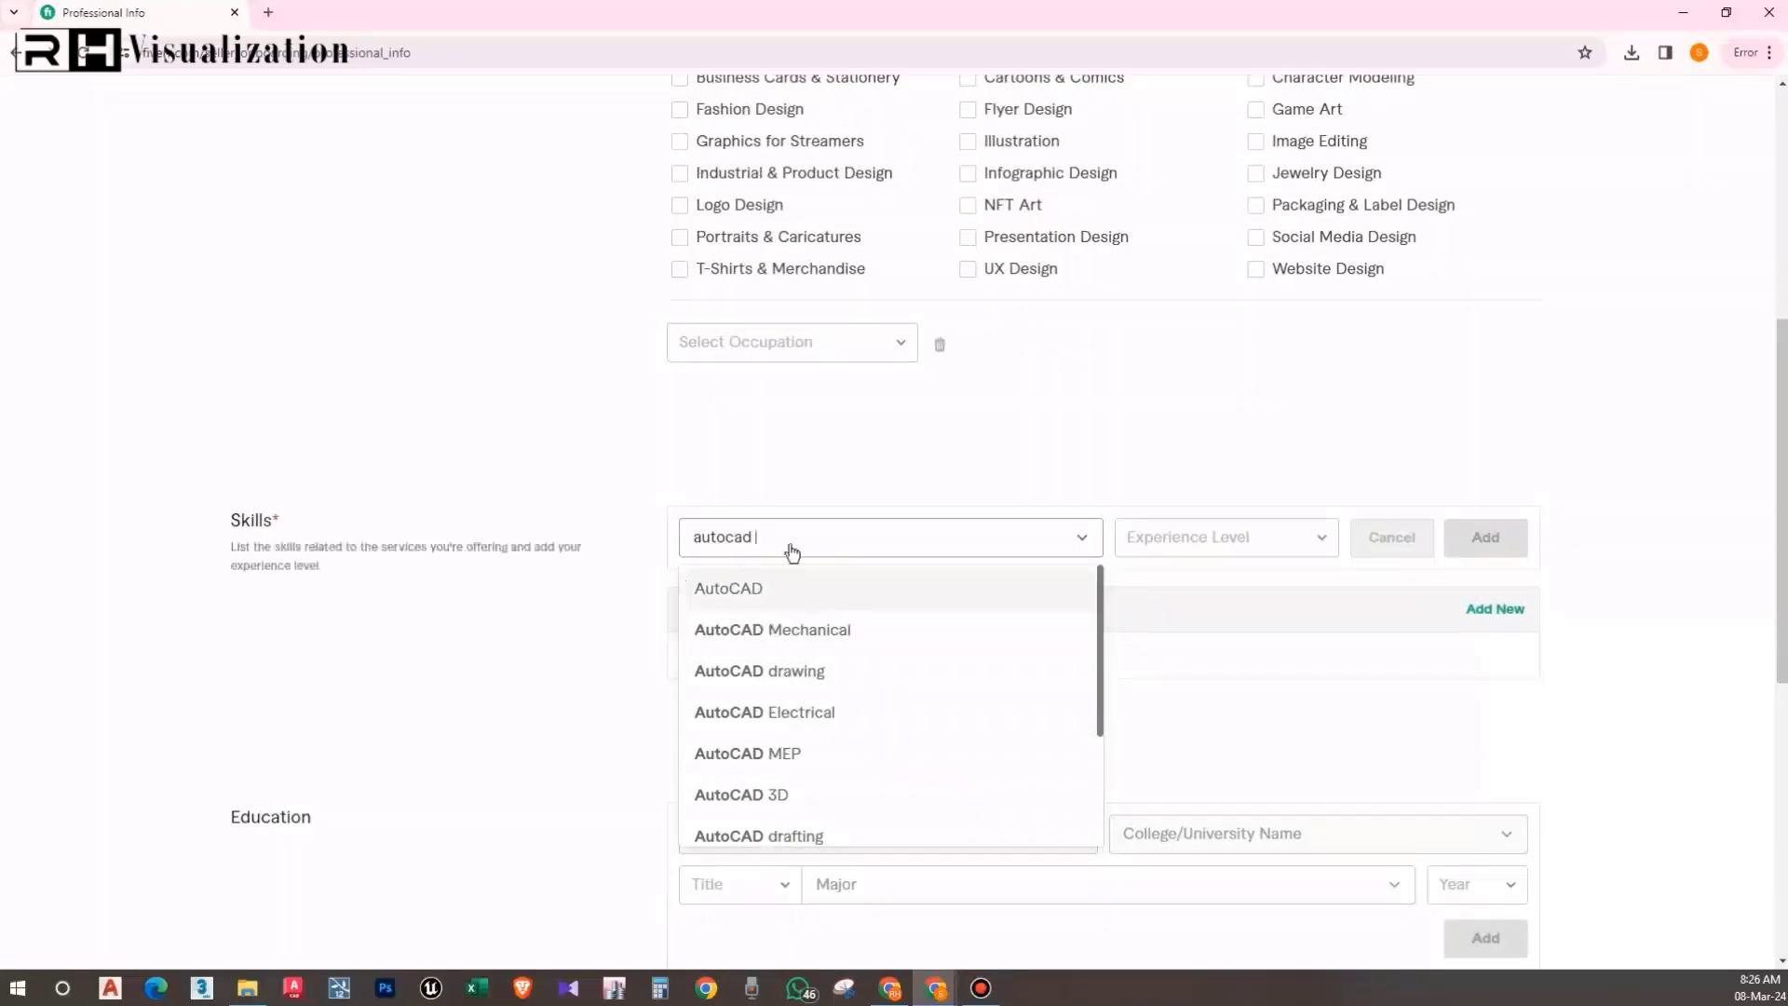
{"action": "type", "text": "2D"}
{"action": "left_click", "coordinate": [787, 596]}
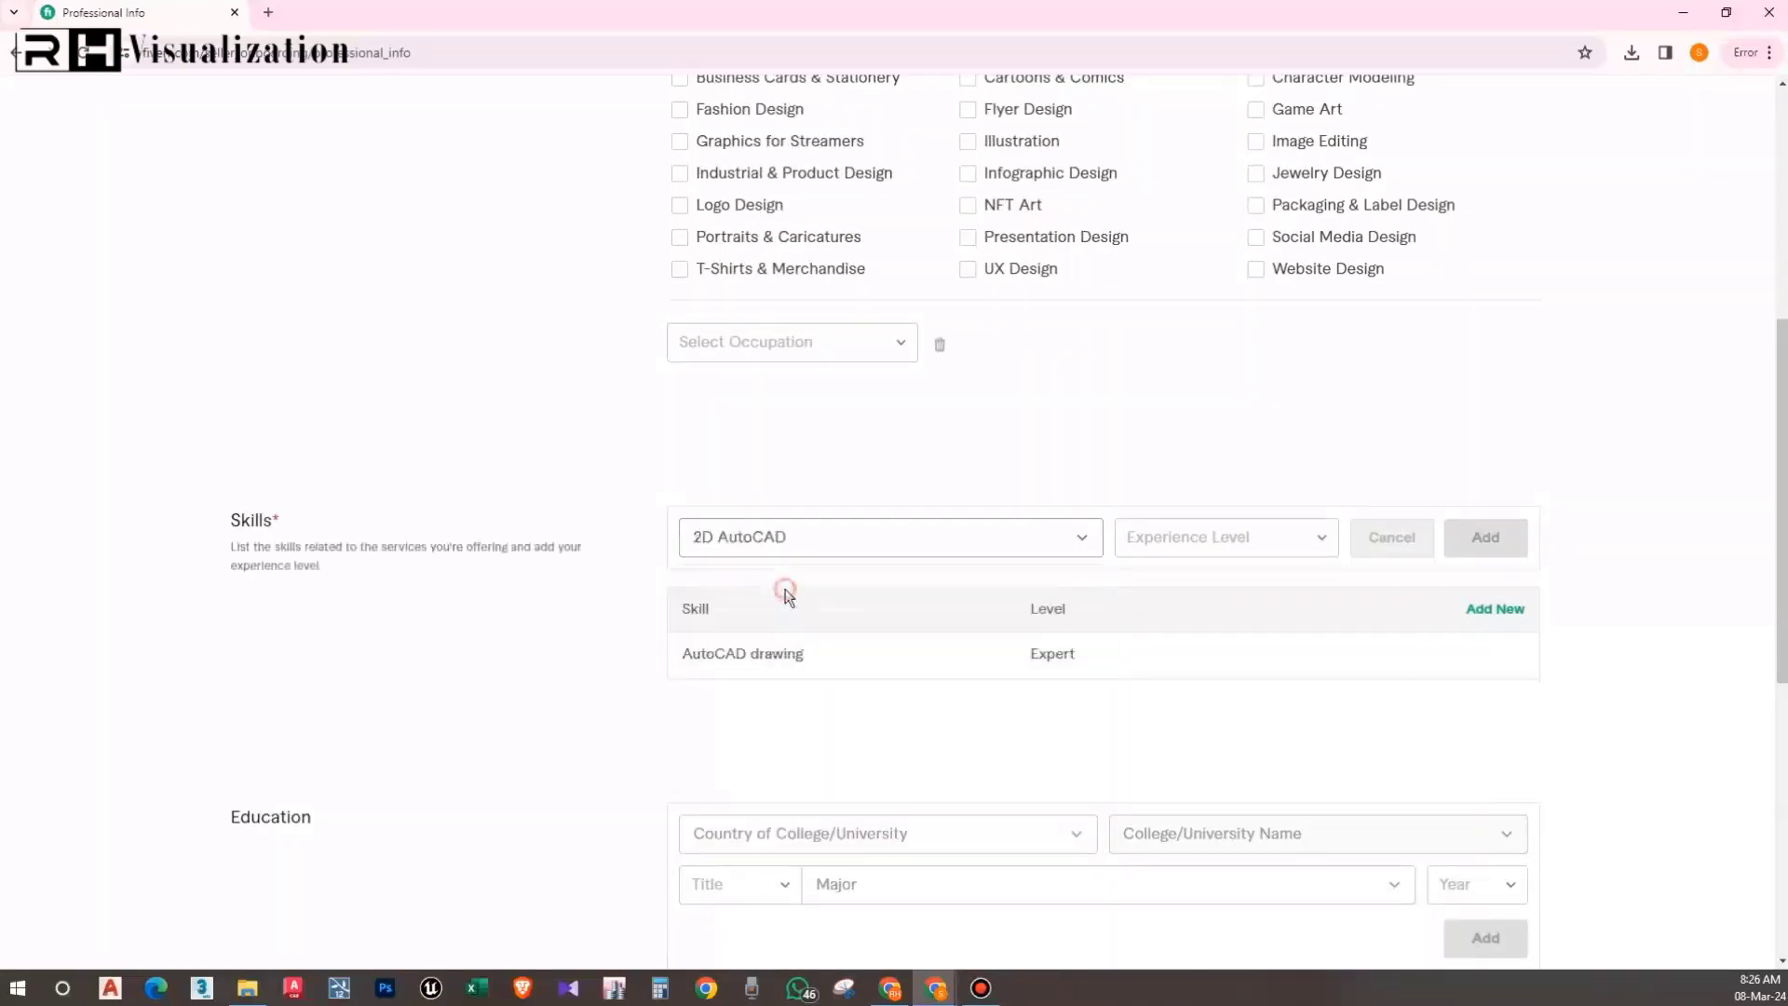
{"action": "left_click", "coordinate": [1245, 539]}
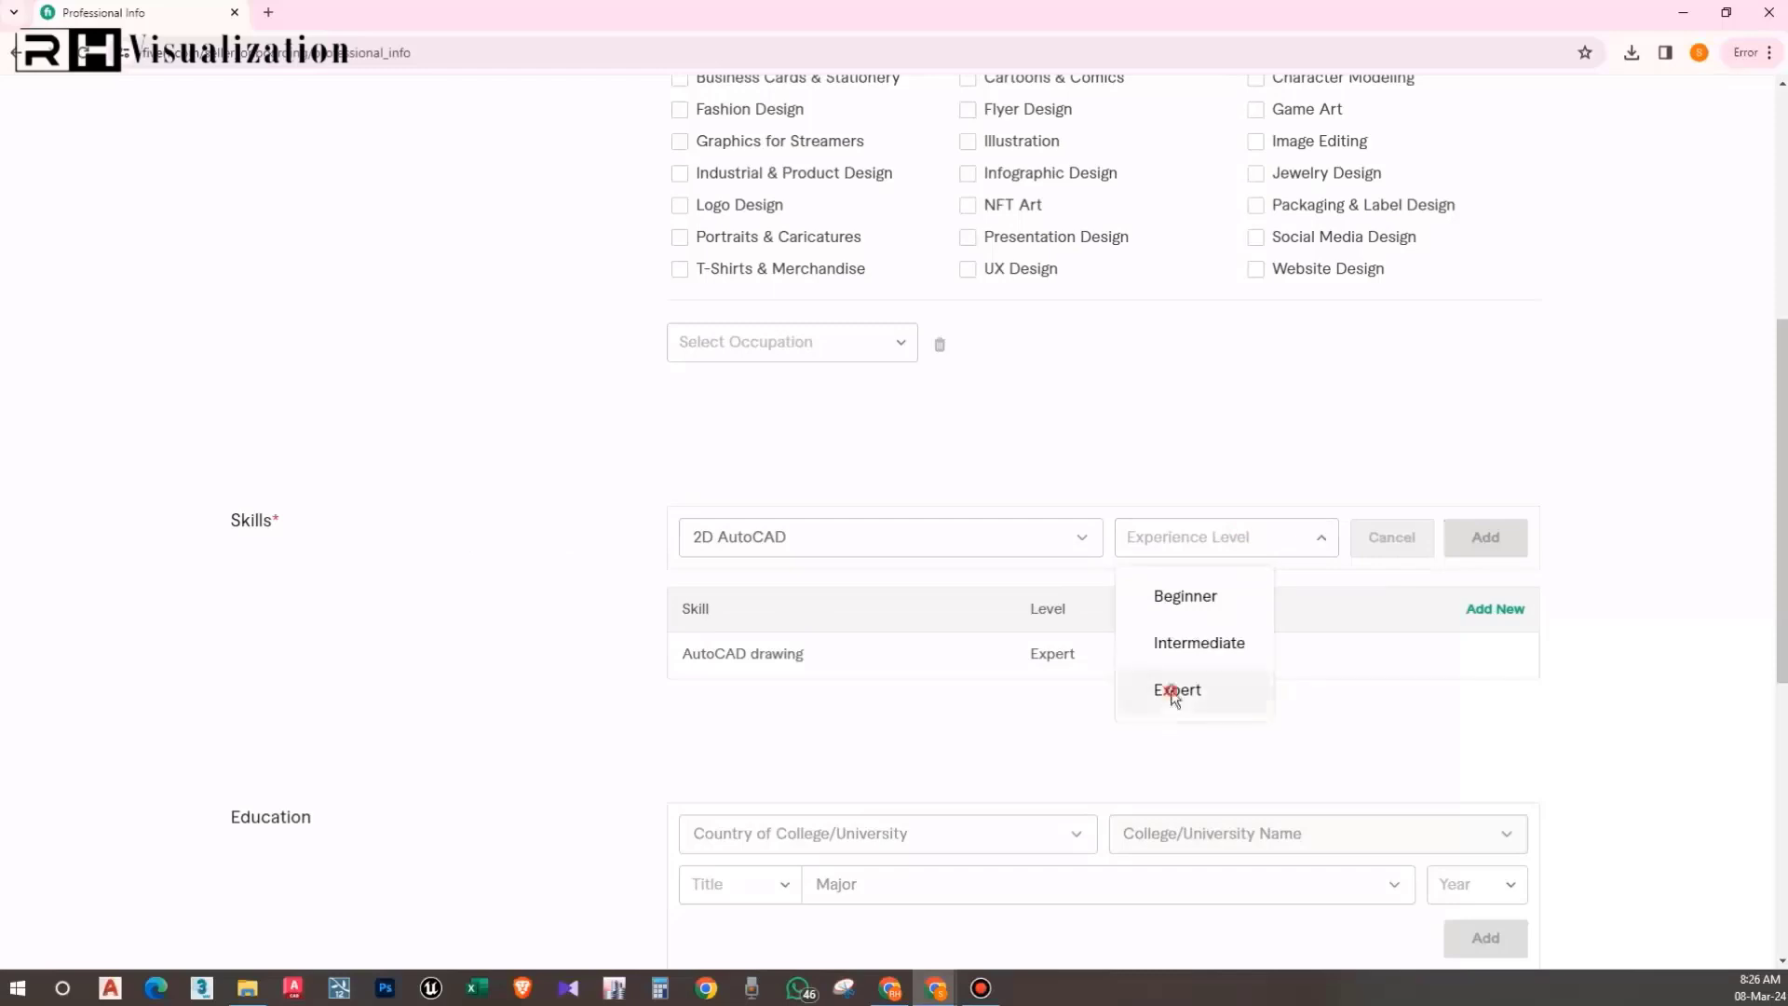
{"action": "left_click", "coordinate": [1178, 691]}
{"action": "left_click", "coordinate": [1485, 538]}
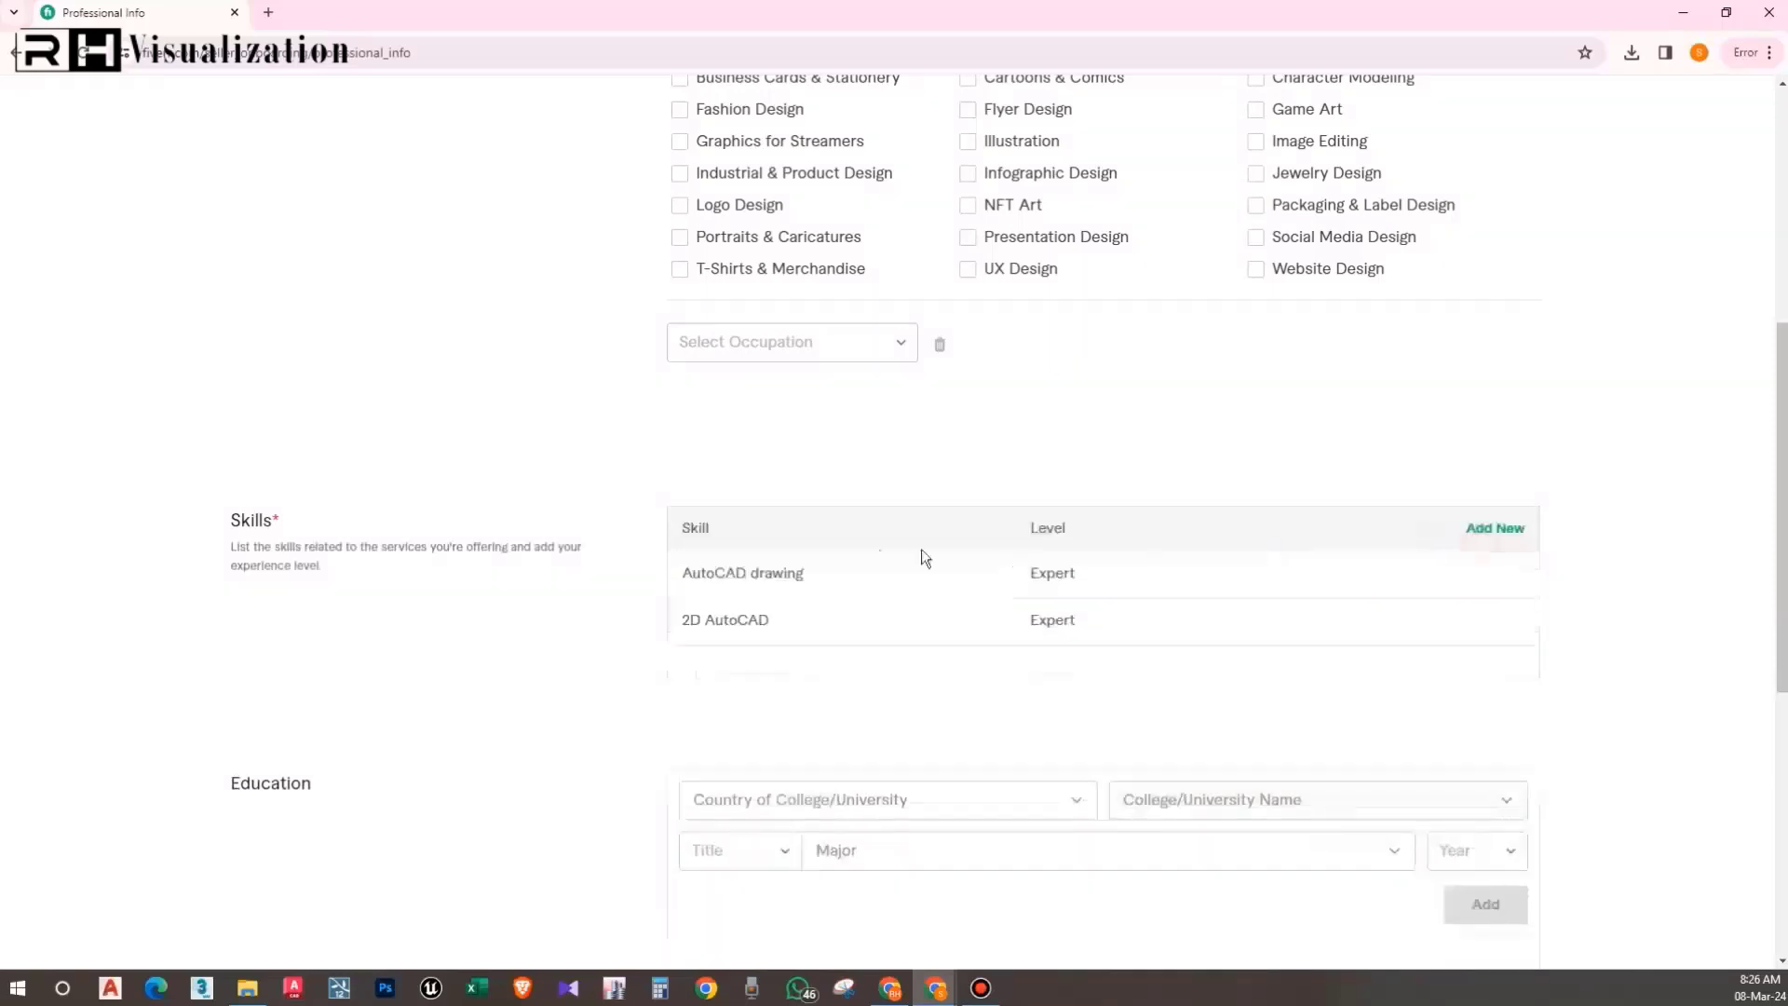
{"action": "left_click", "coordinate": [1495, 528]}
{"action": "left_click", "coordinate": [848, 538]}
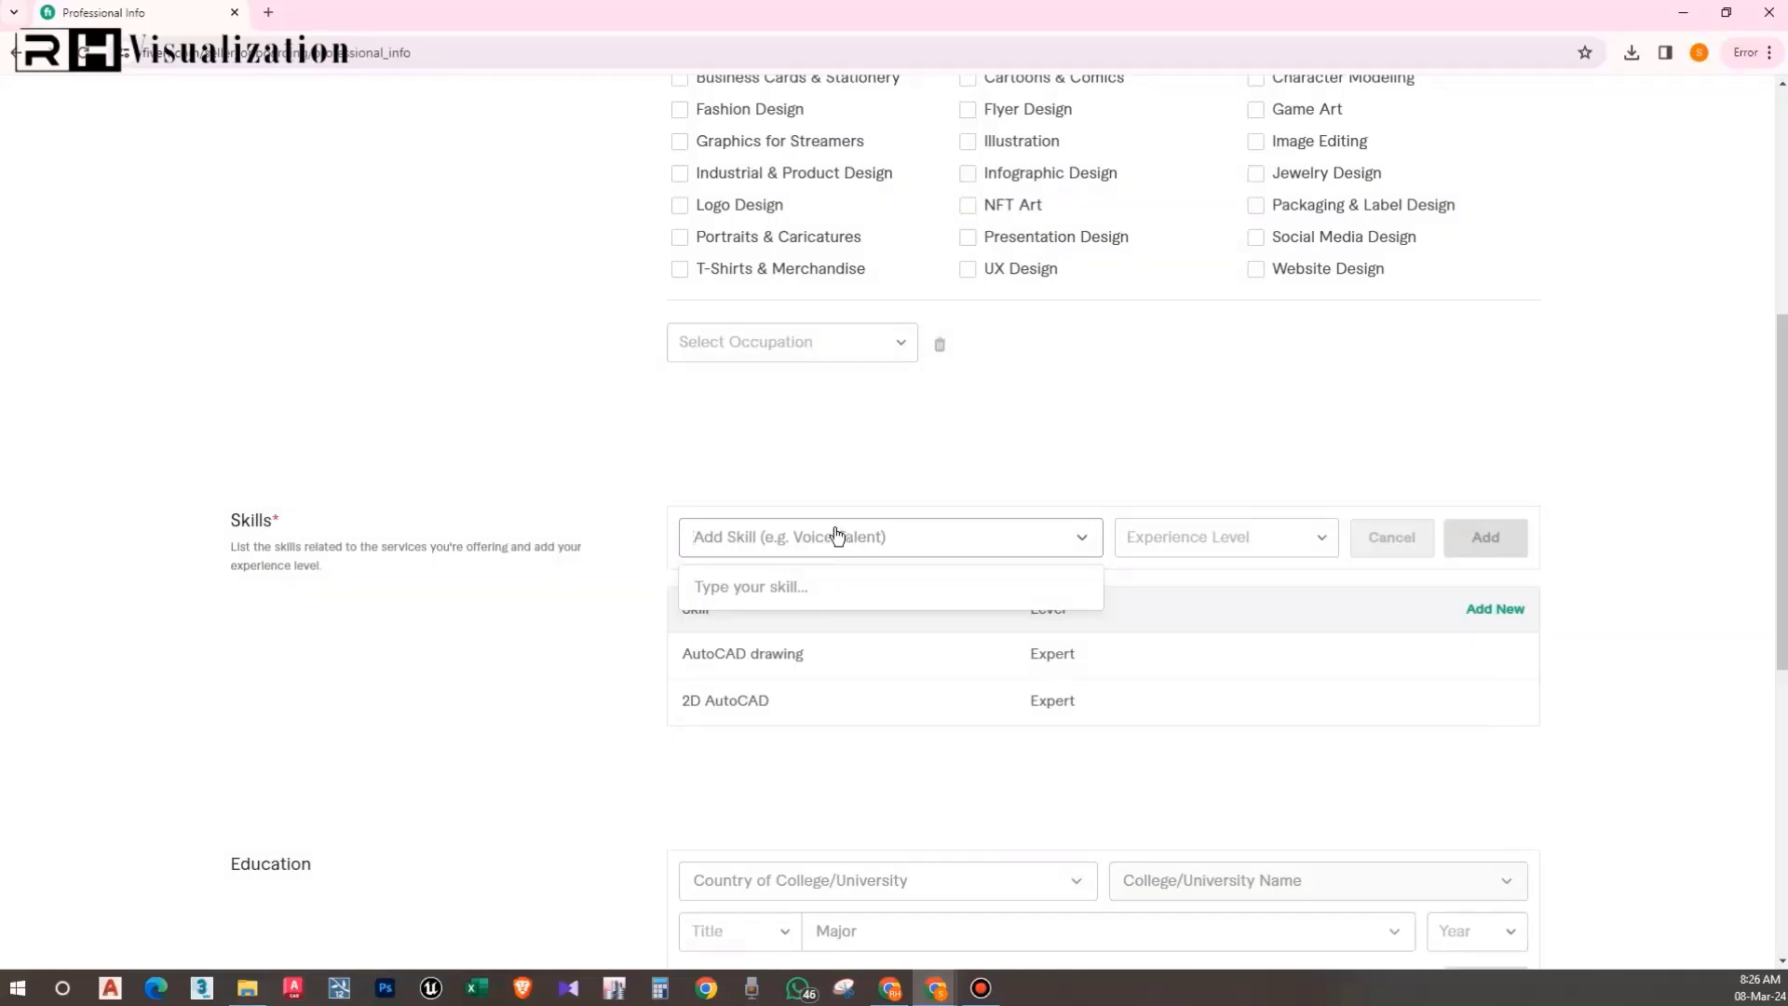
Step: Add 3D modelling as a skill at Expert level
{"action": "type", "text": "3D"}
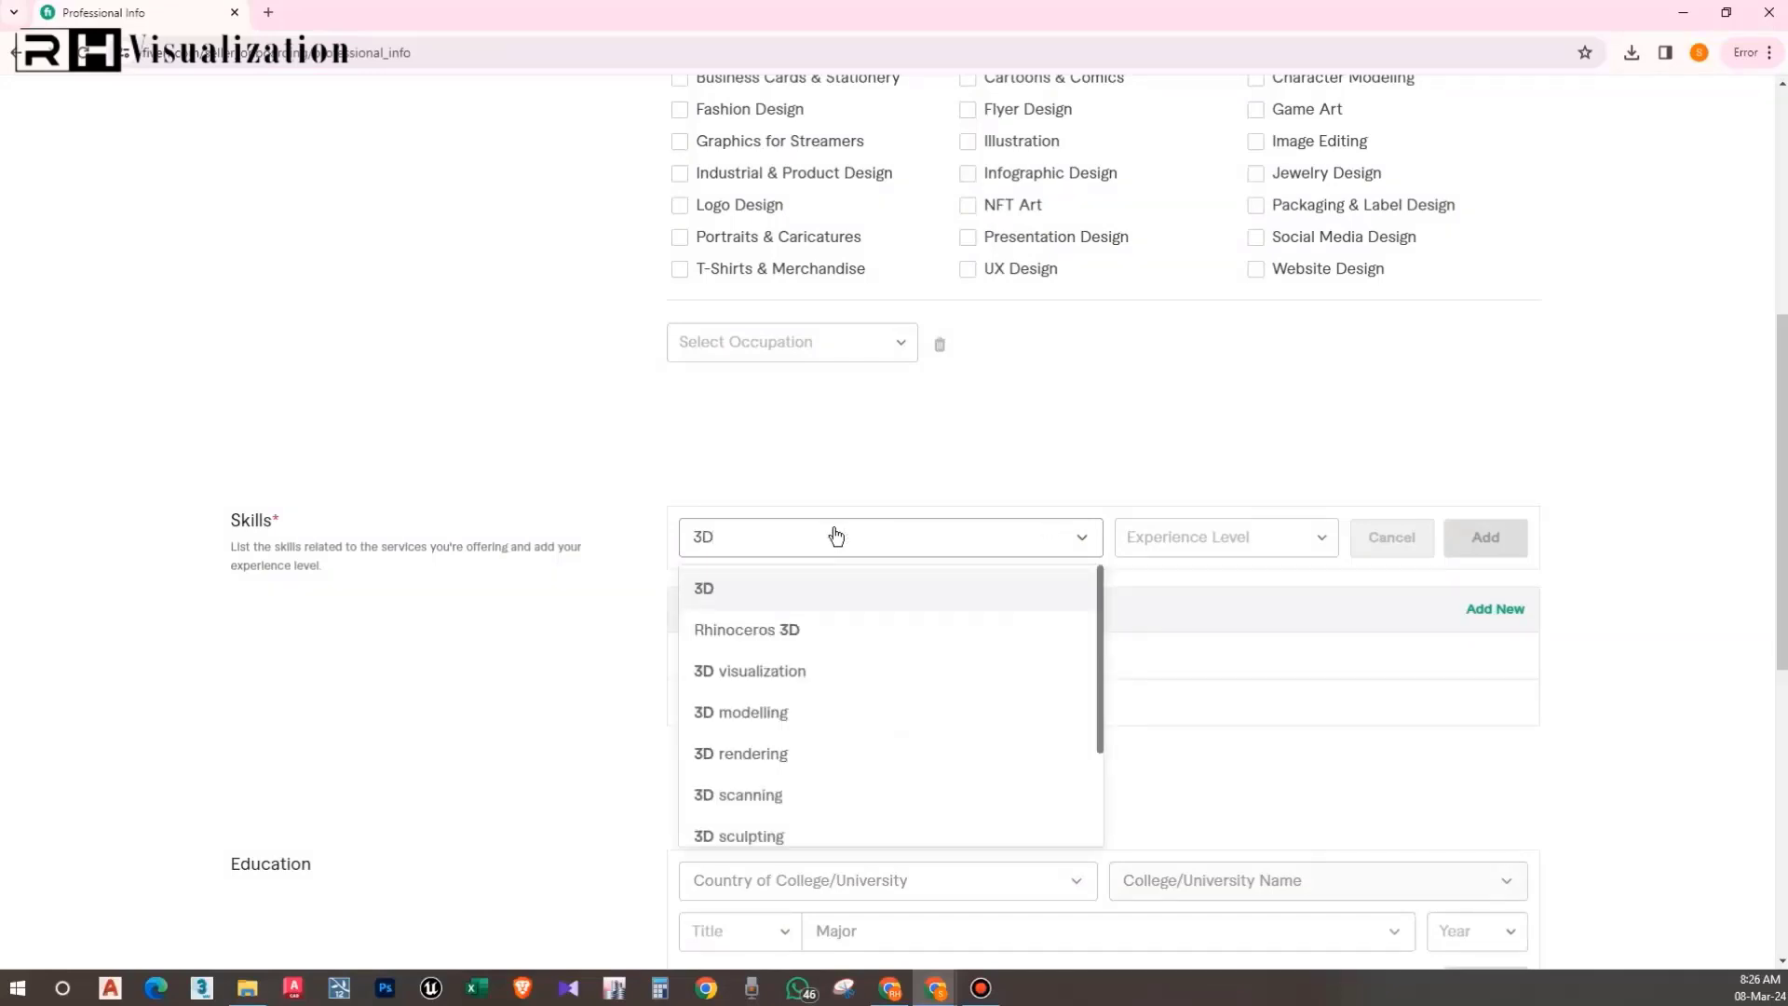
{"action": "left_click", "coordinate": [818, 726]}
{"action": "left_click", "coordinate": [1270, 542]}
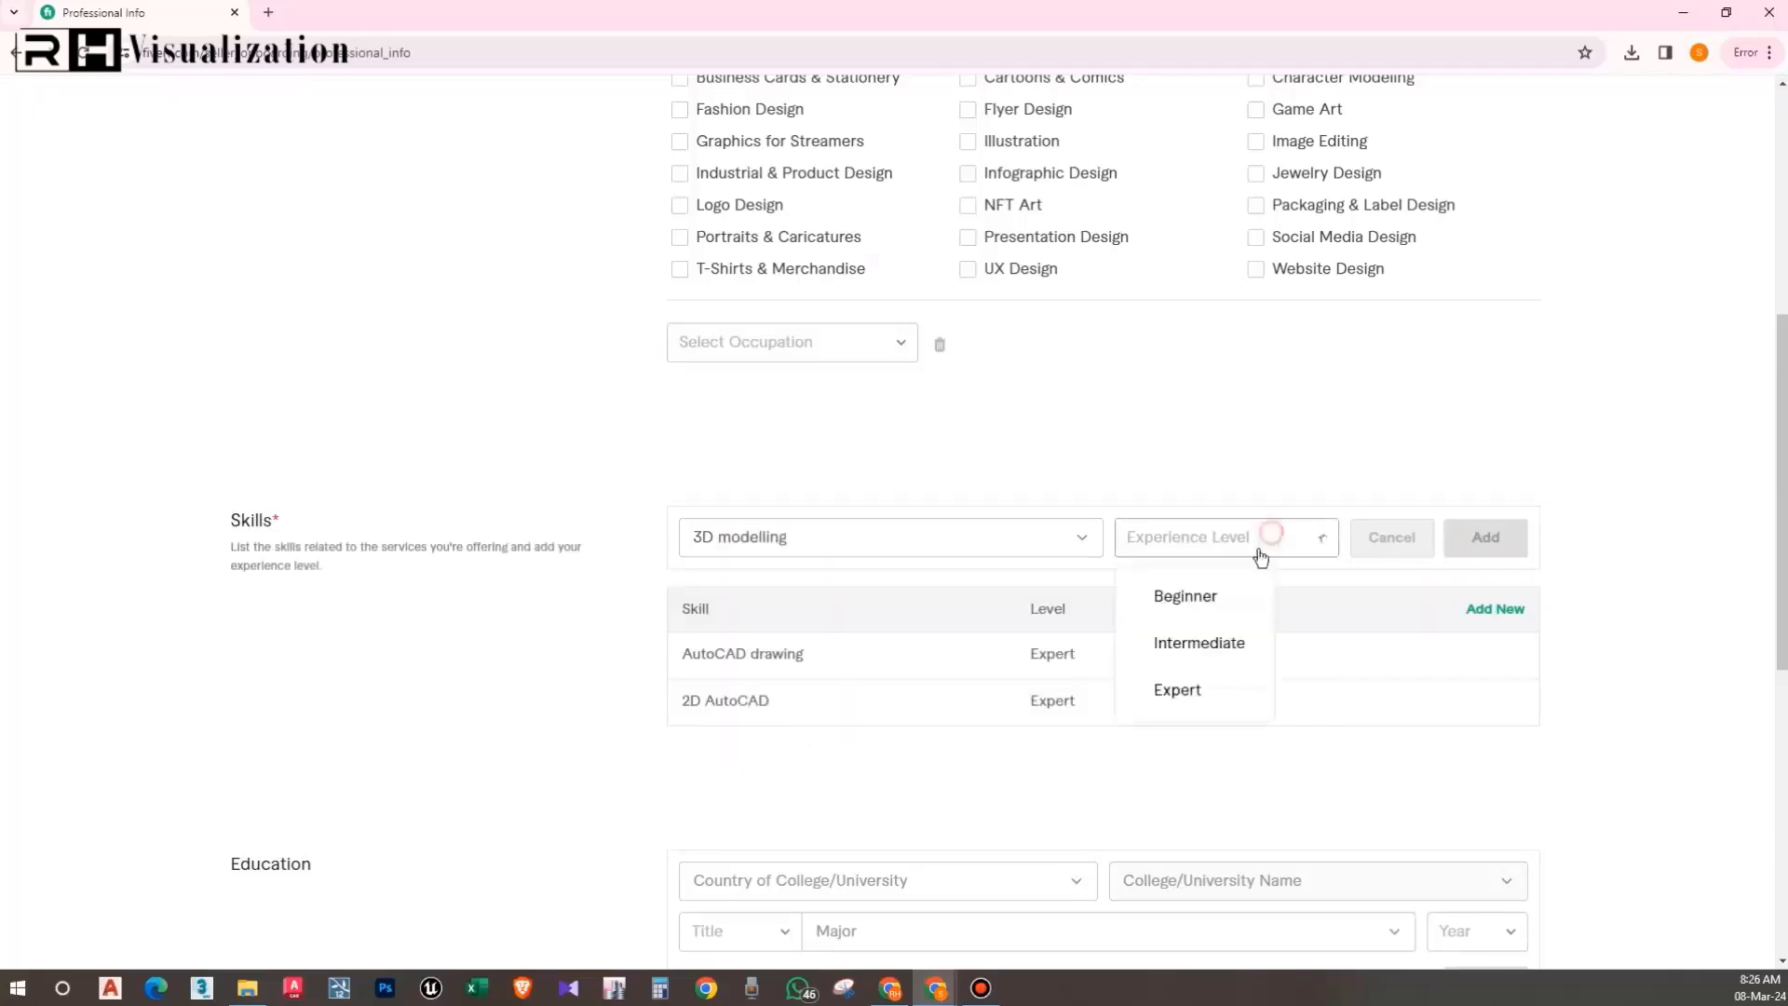
{"action": "left_click", "coordinate": [1185, 708]}
{"action": "left_click", "coordinate": [1485, 538]}
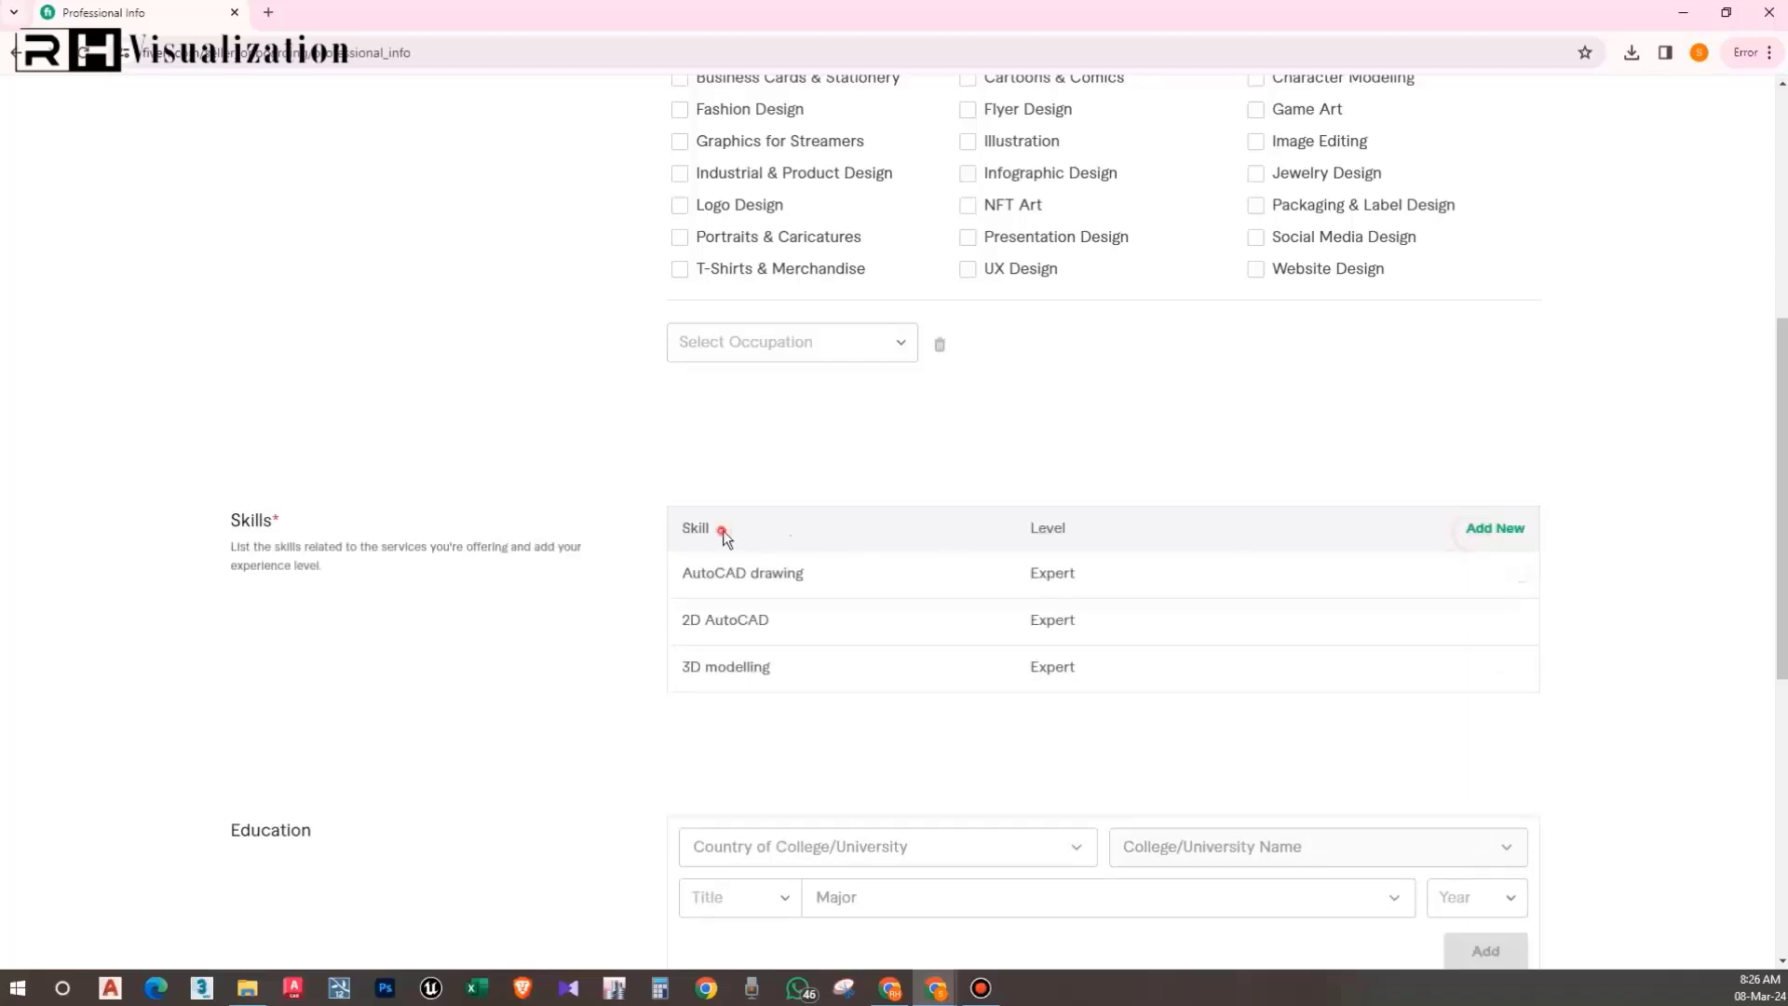
Step: Add 3D rendering as a skill at Expert level
{"action": "left_click", "coordinate": [1494, 529]}
{"action": "left_click", "coordinate": [832, 531]}
{"action": "type", "text": "3"}
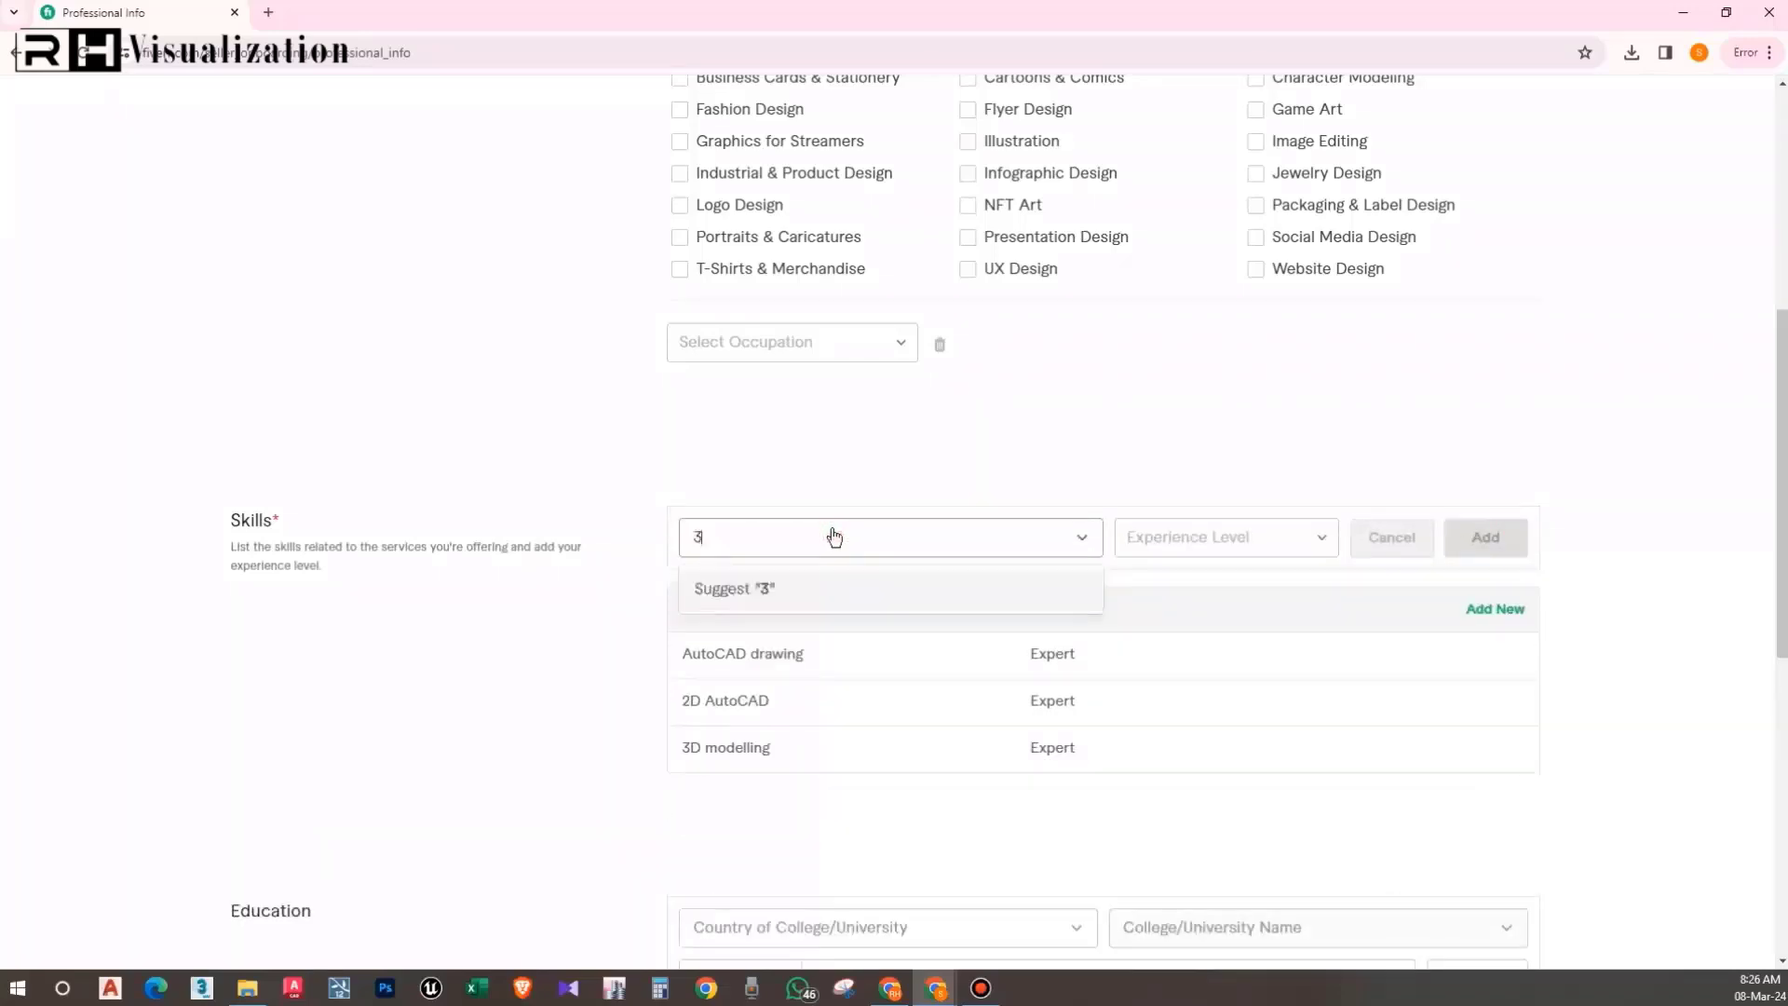
{"action": "type", "text": "D rebn"}
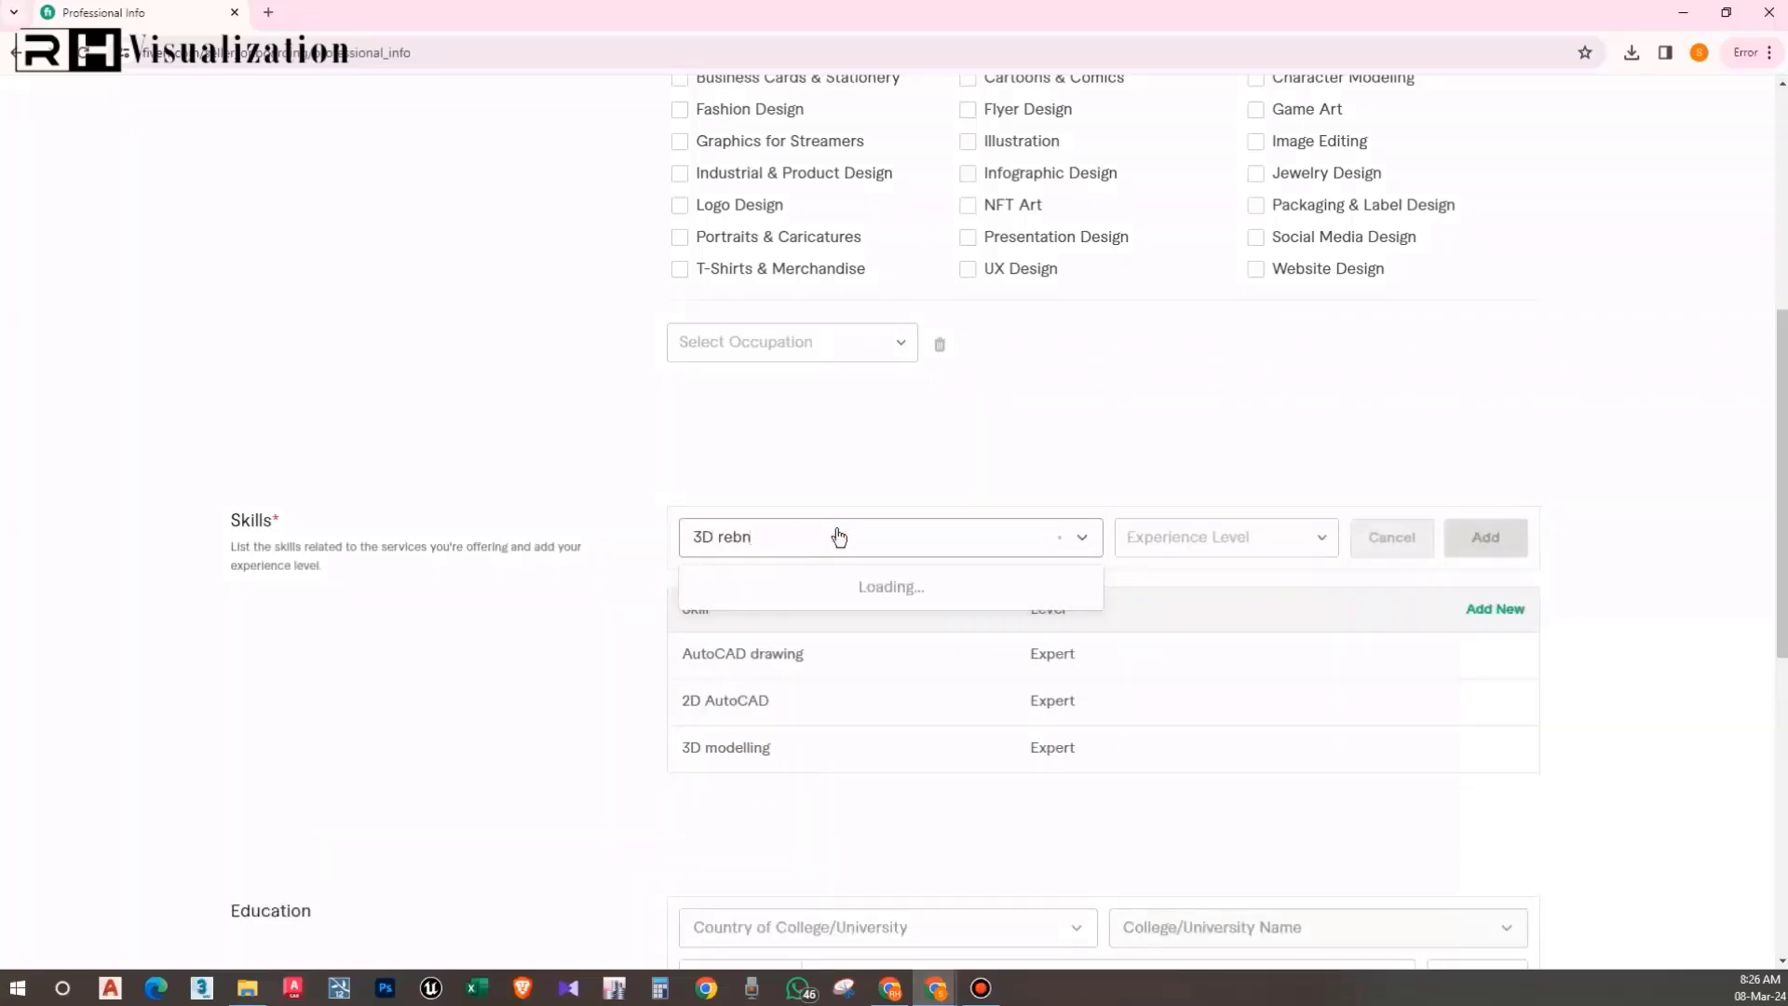
{"action": "key", "text": "BackSpace"}
{"action": "key", "text": "BackSpace"}
{"action": "left_click", "coordinate": [766, 587]}
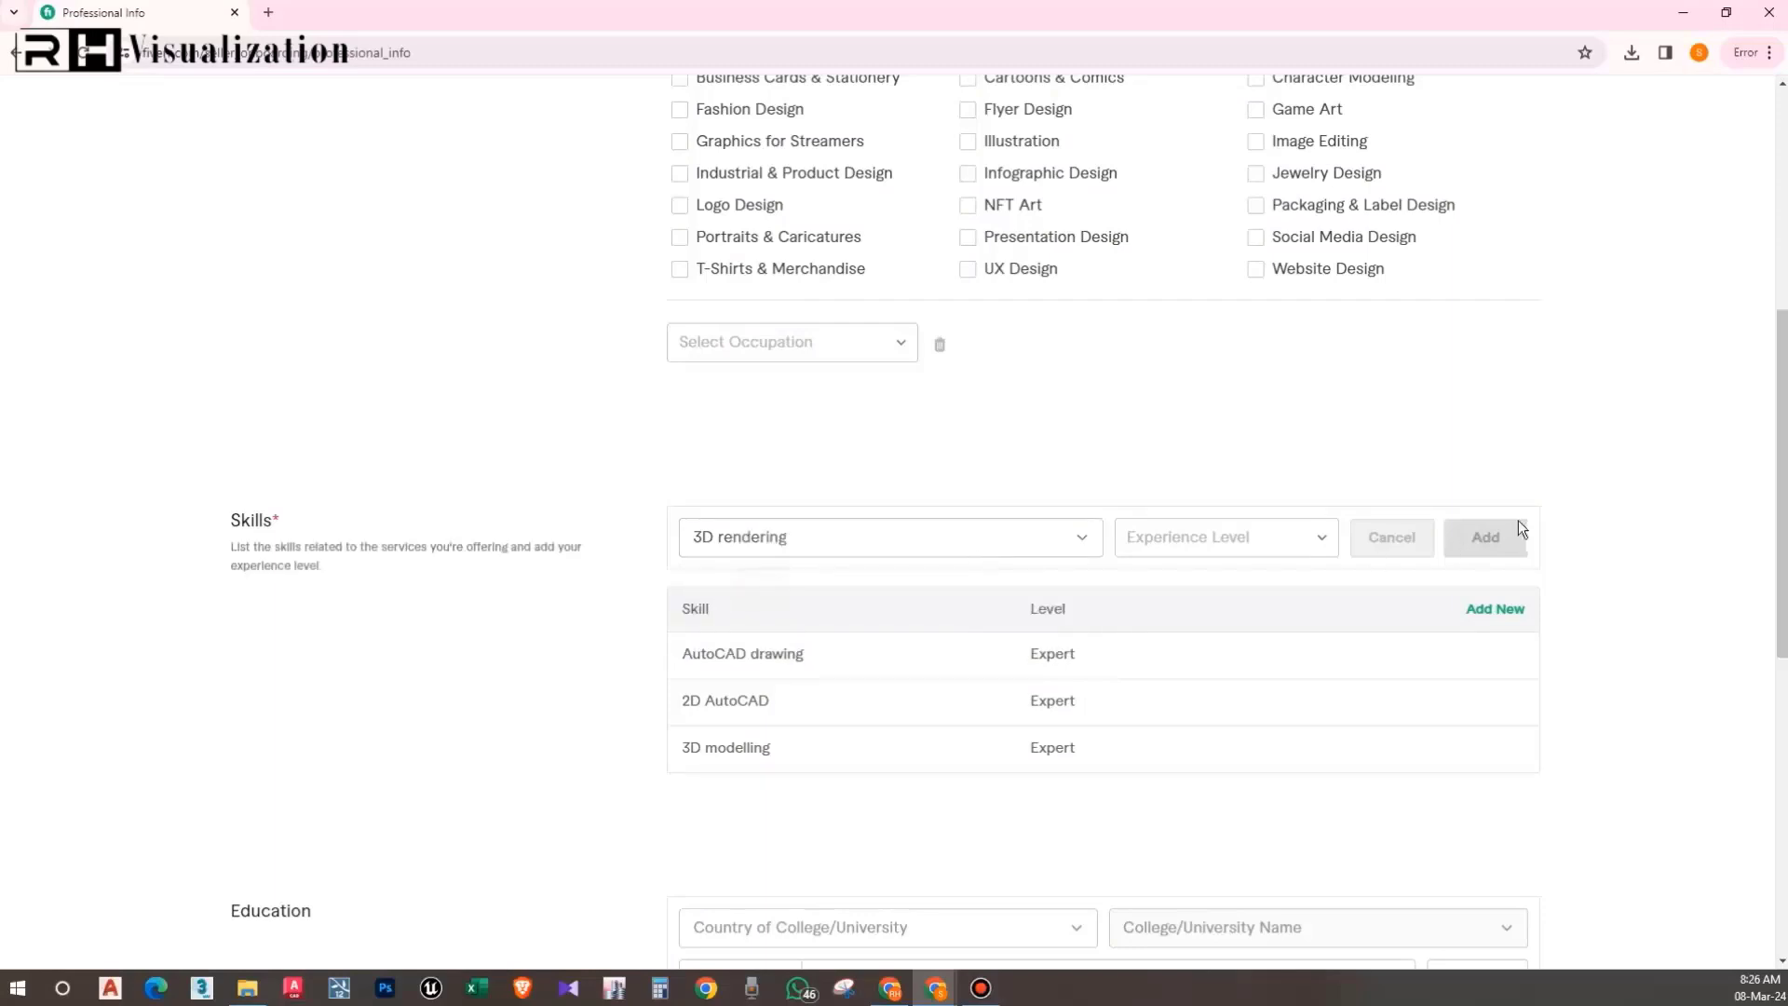
{"action": "left_click", "coordinate": [1222, 545]}
{"action": "left_click", "coordinate": [1177, 687]}
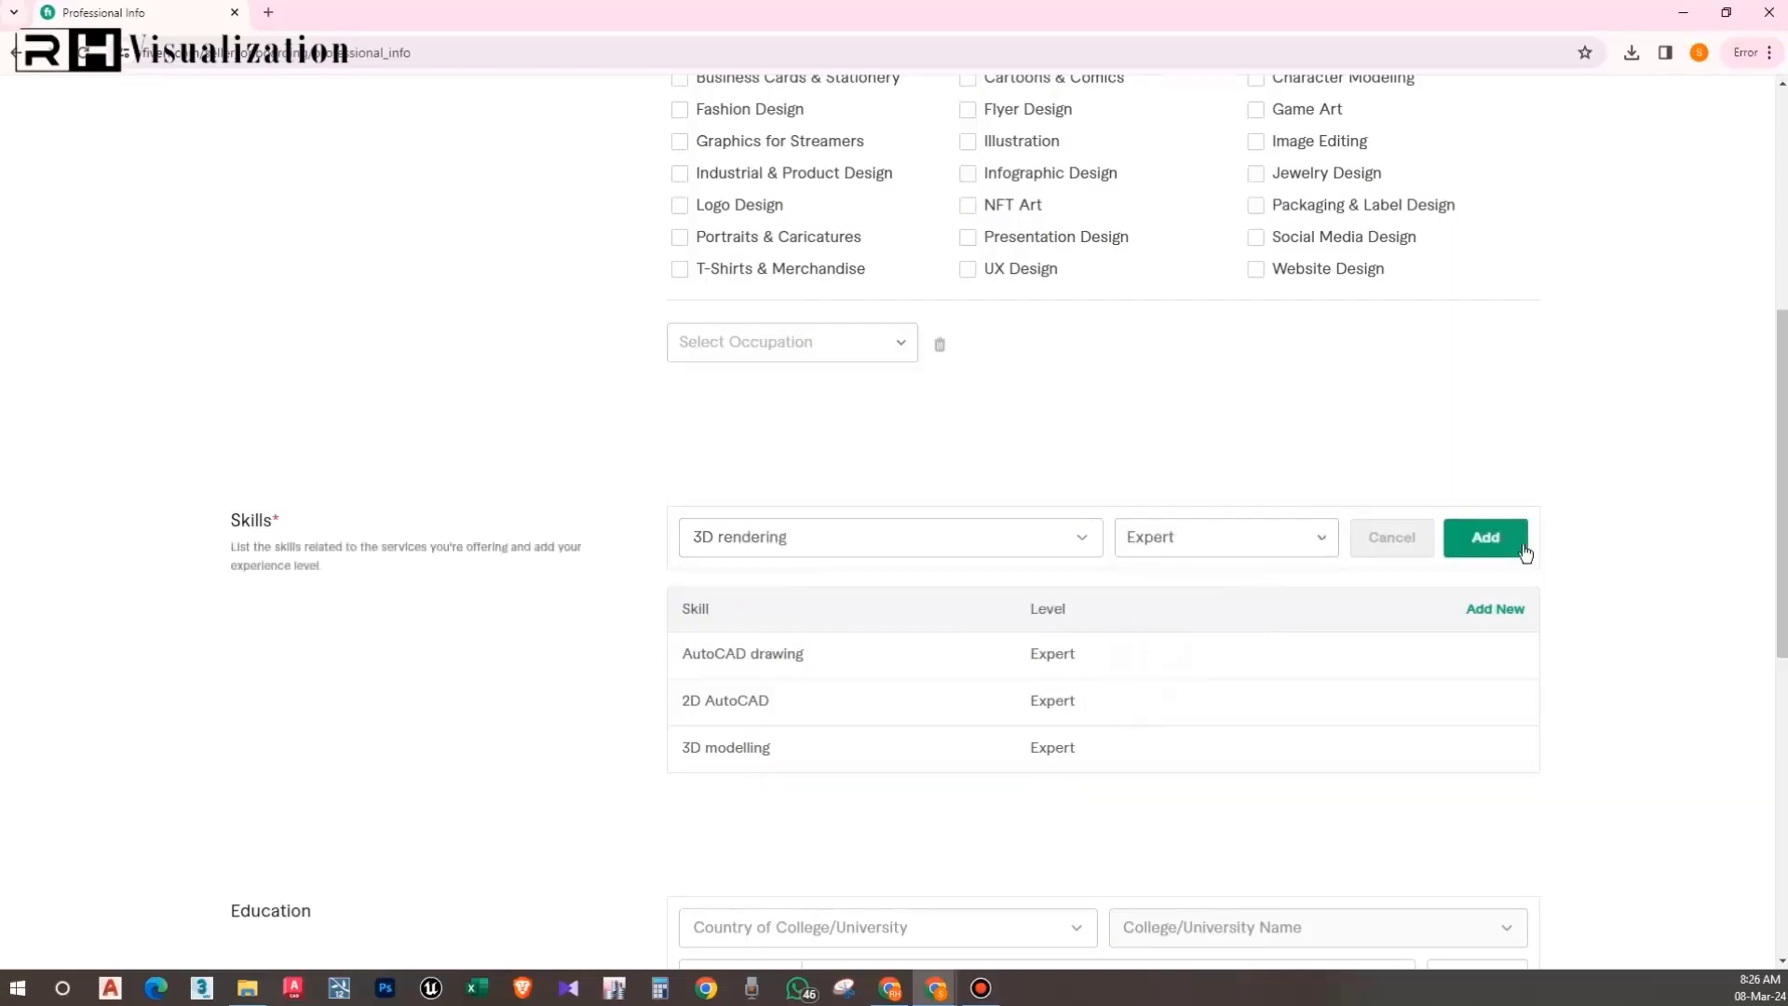
{"action": "left_click", "coordinate": [1475, 555]}
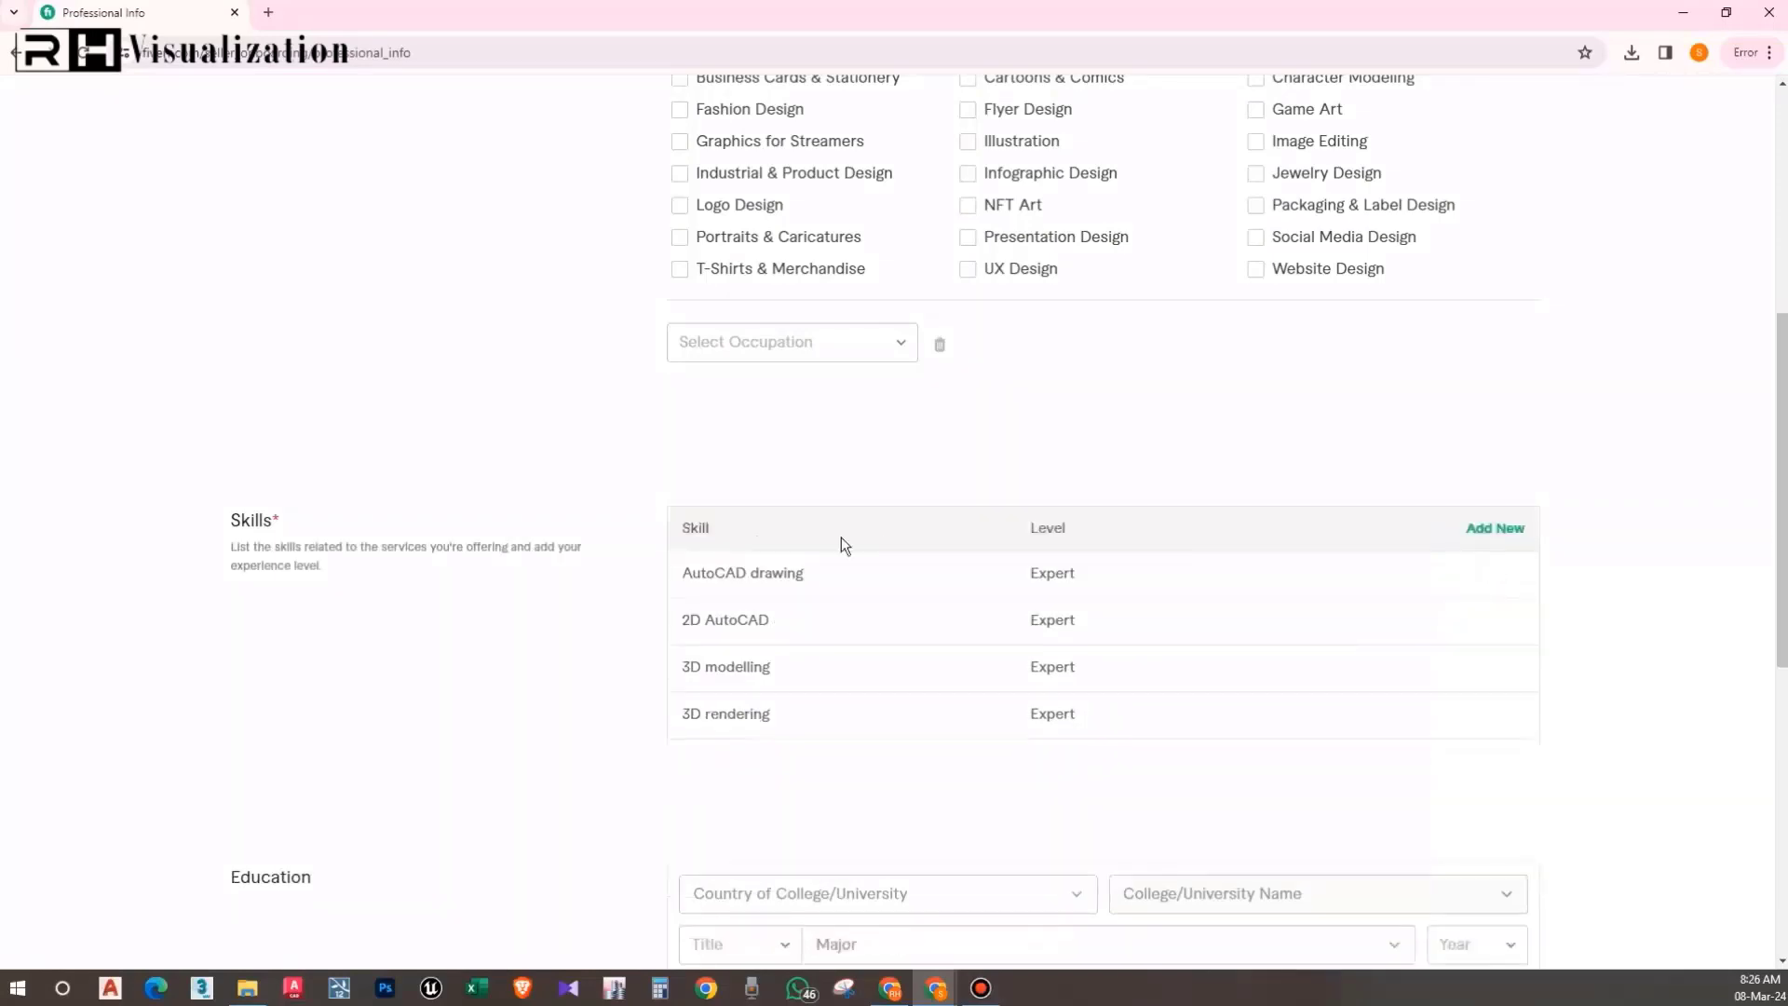
Step: Add Engineering drawing as a skill at Expert level
{"action": "left_click", "coordinate": [1495, 529]}
{"action": "left_click", "coordinate": [736, 541]}
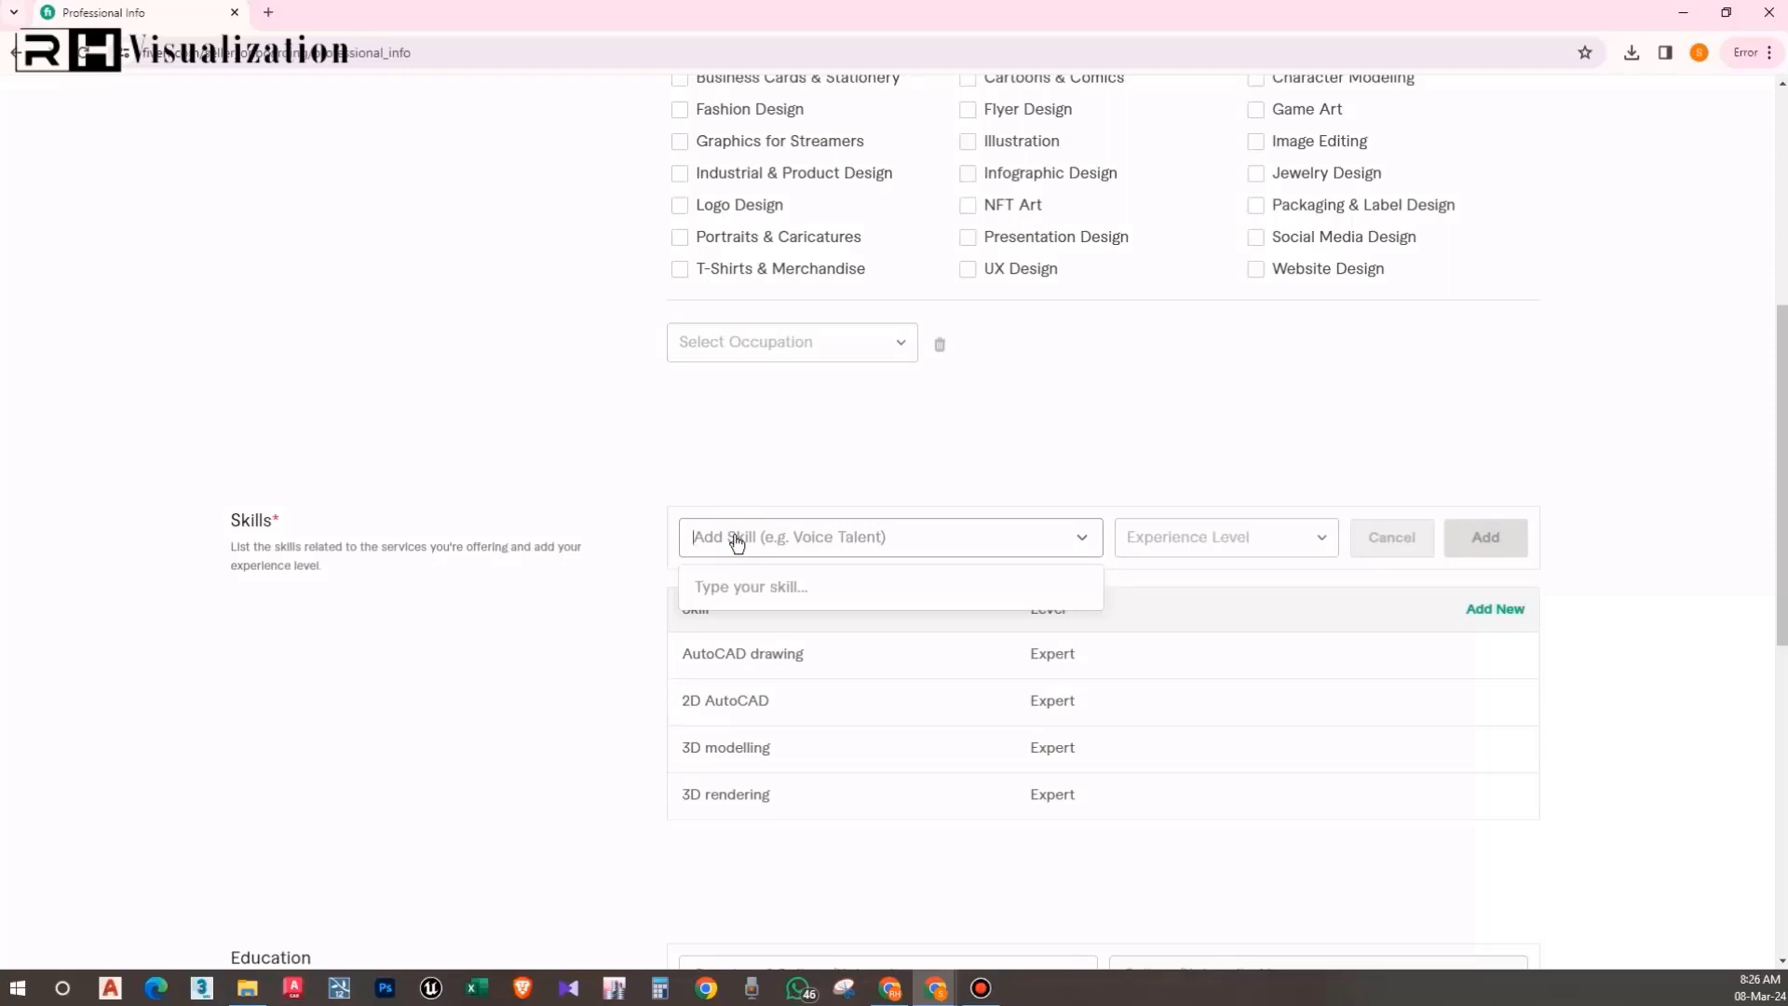
{"action": "type", "text": "draw"}
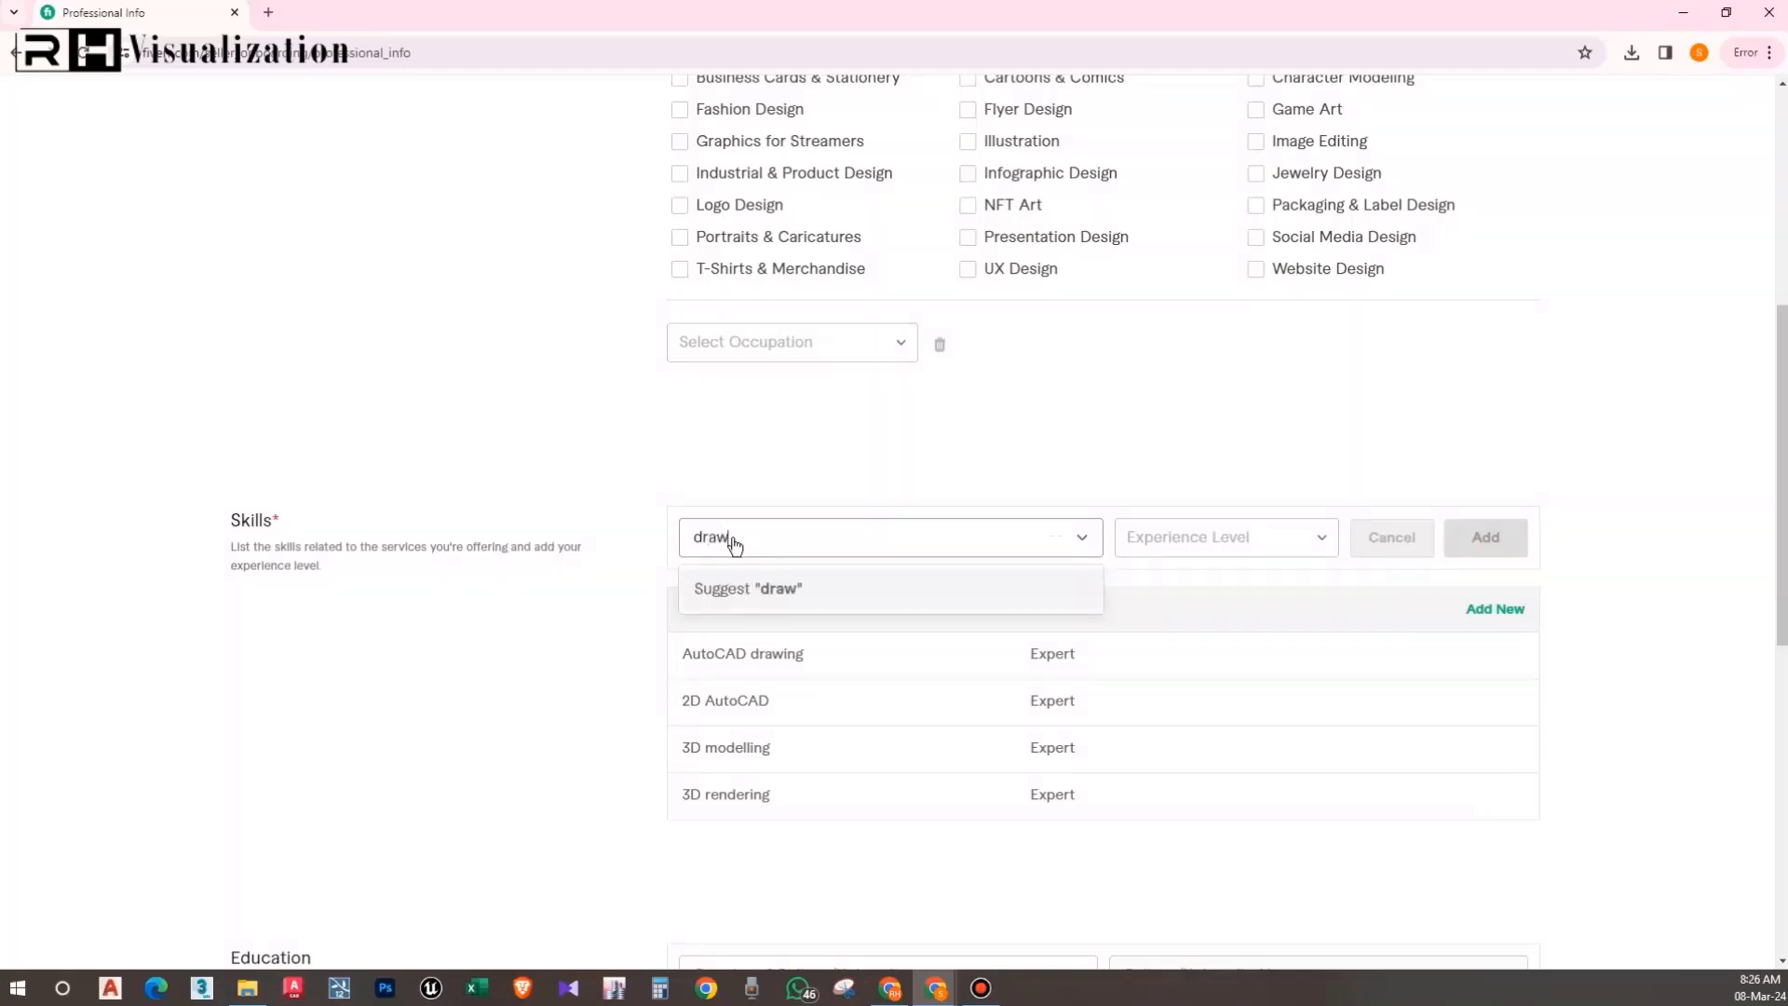
{"action": "type", "text": "ing"}
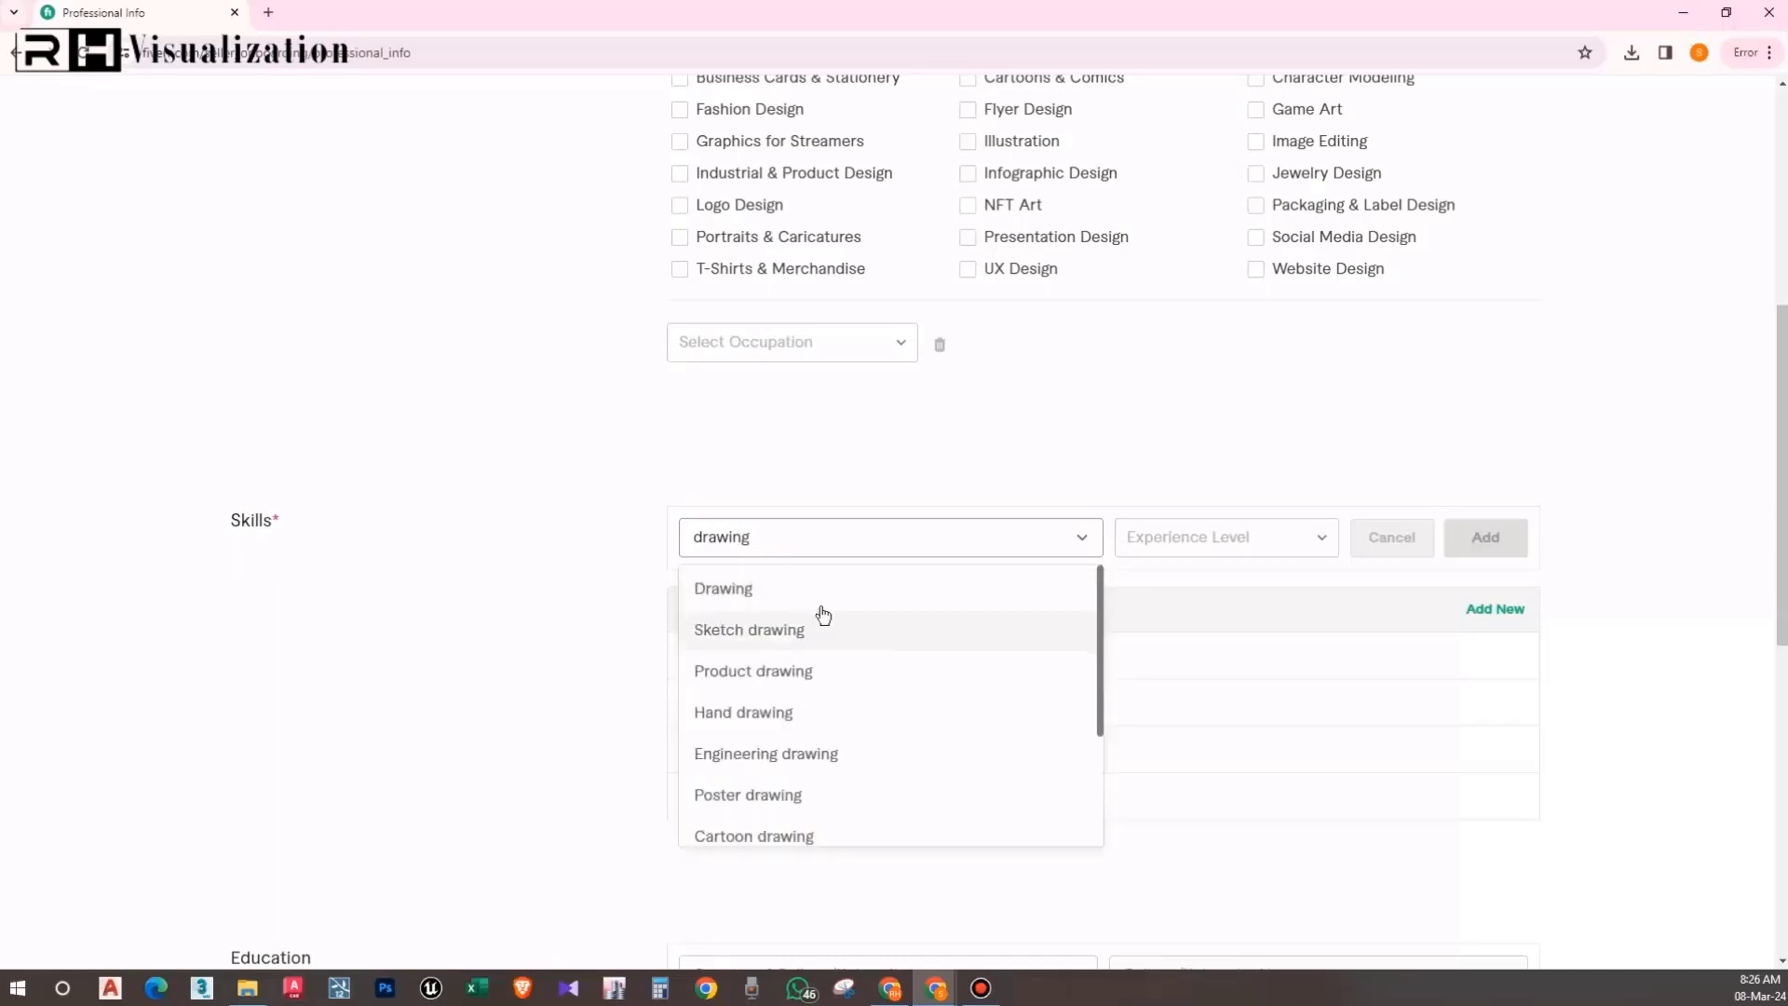
{"action": "scroll", "coordinate": [841, 759], "scroll_direction": "down", "scroll_amount": 1}
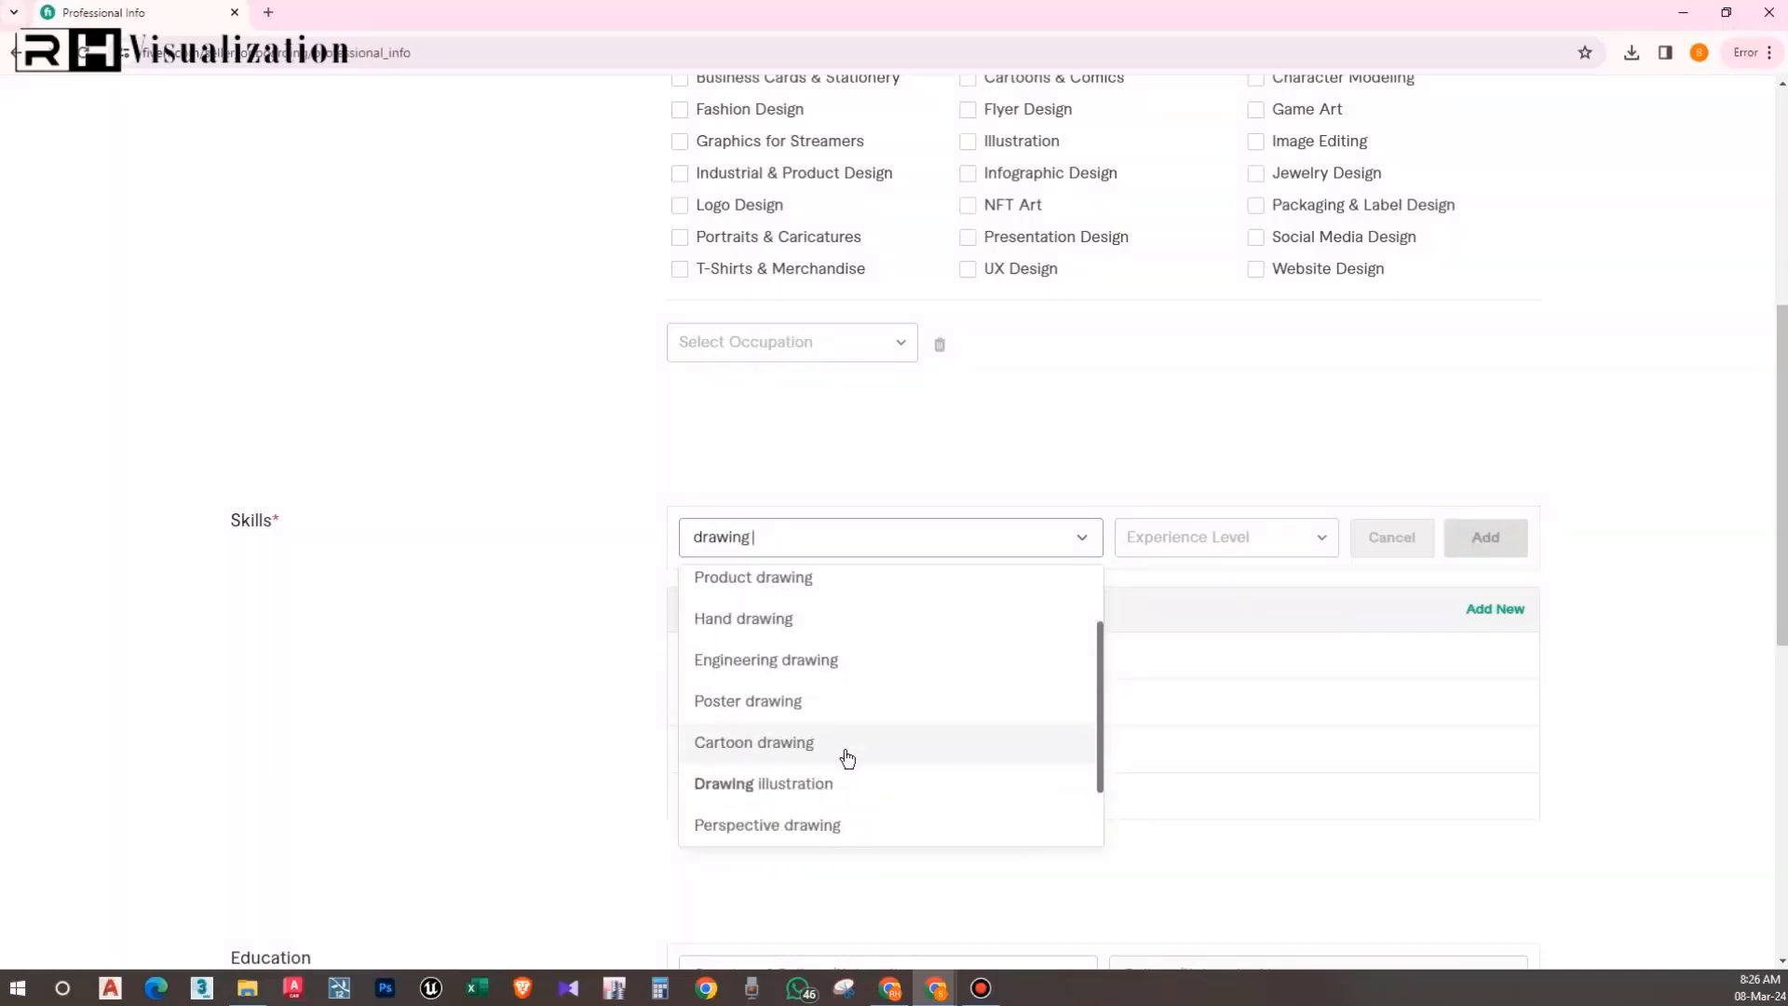
{"action": "left_click", "coordinate": [798, 661]}
{"action": "left_click", "coordinate": [1253, 545]}
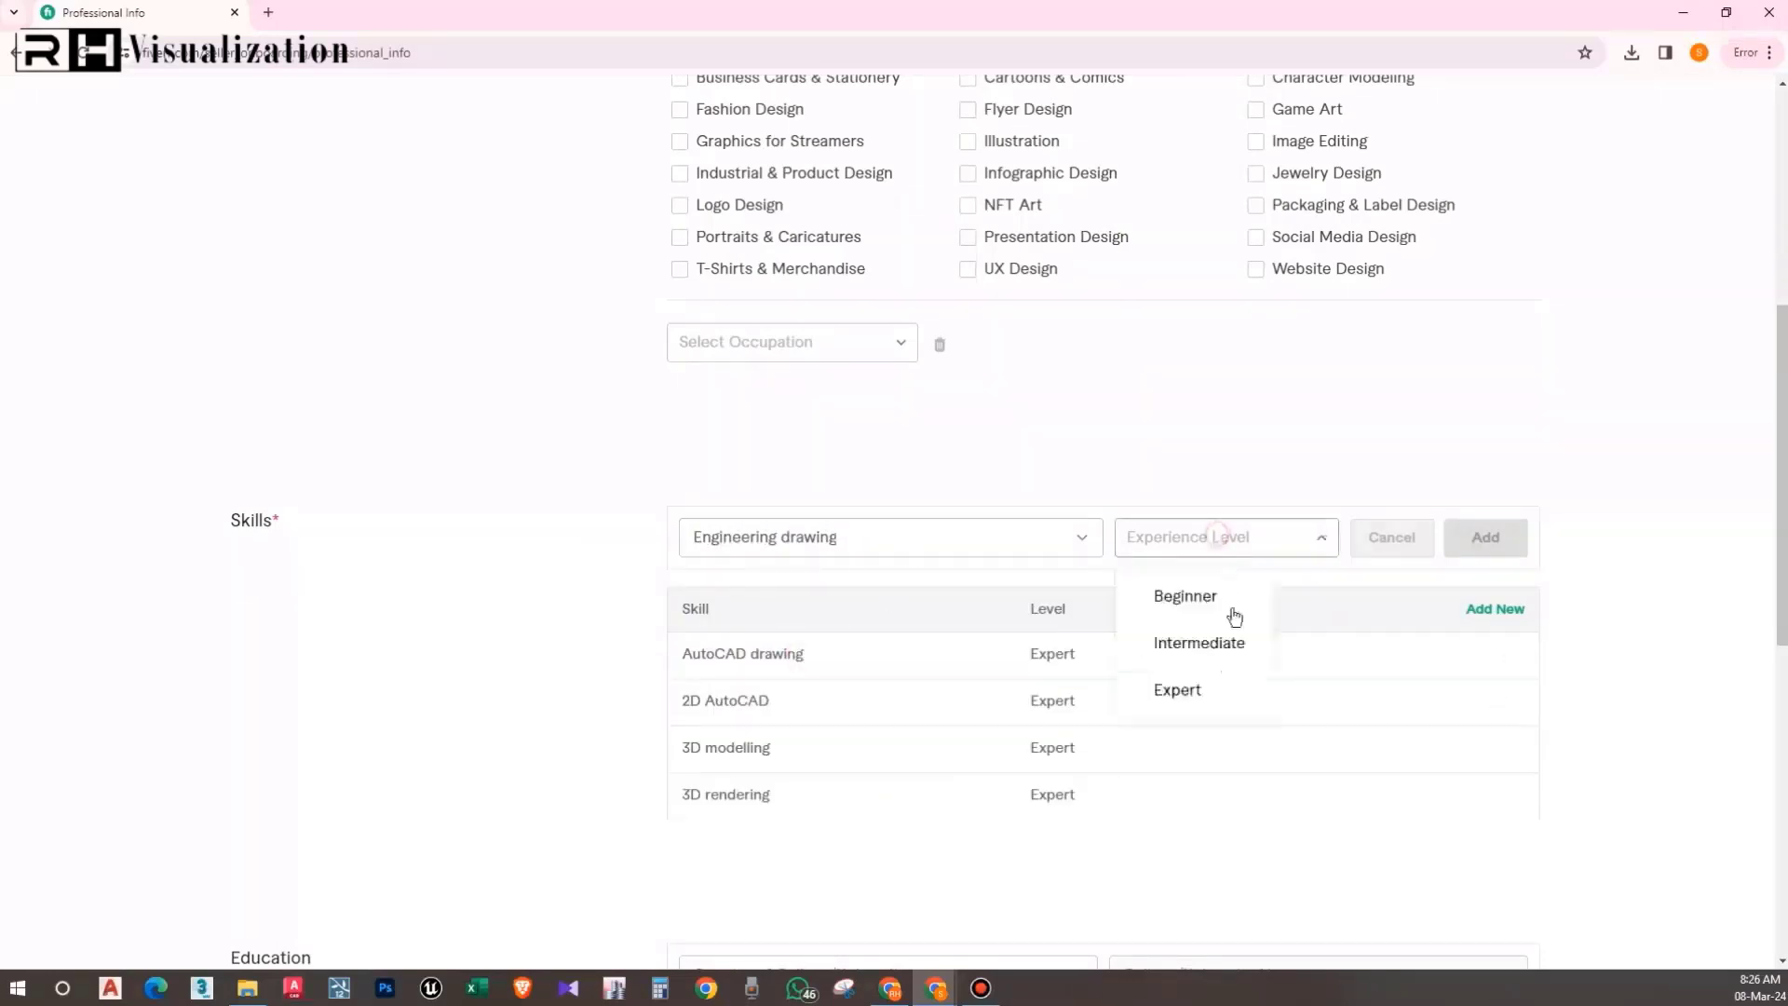
{"action": "left_click", "coordinate": [1189, 694]}
{"action": "left_click", "coordinate": [1488, 542]}
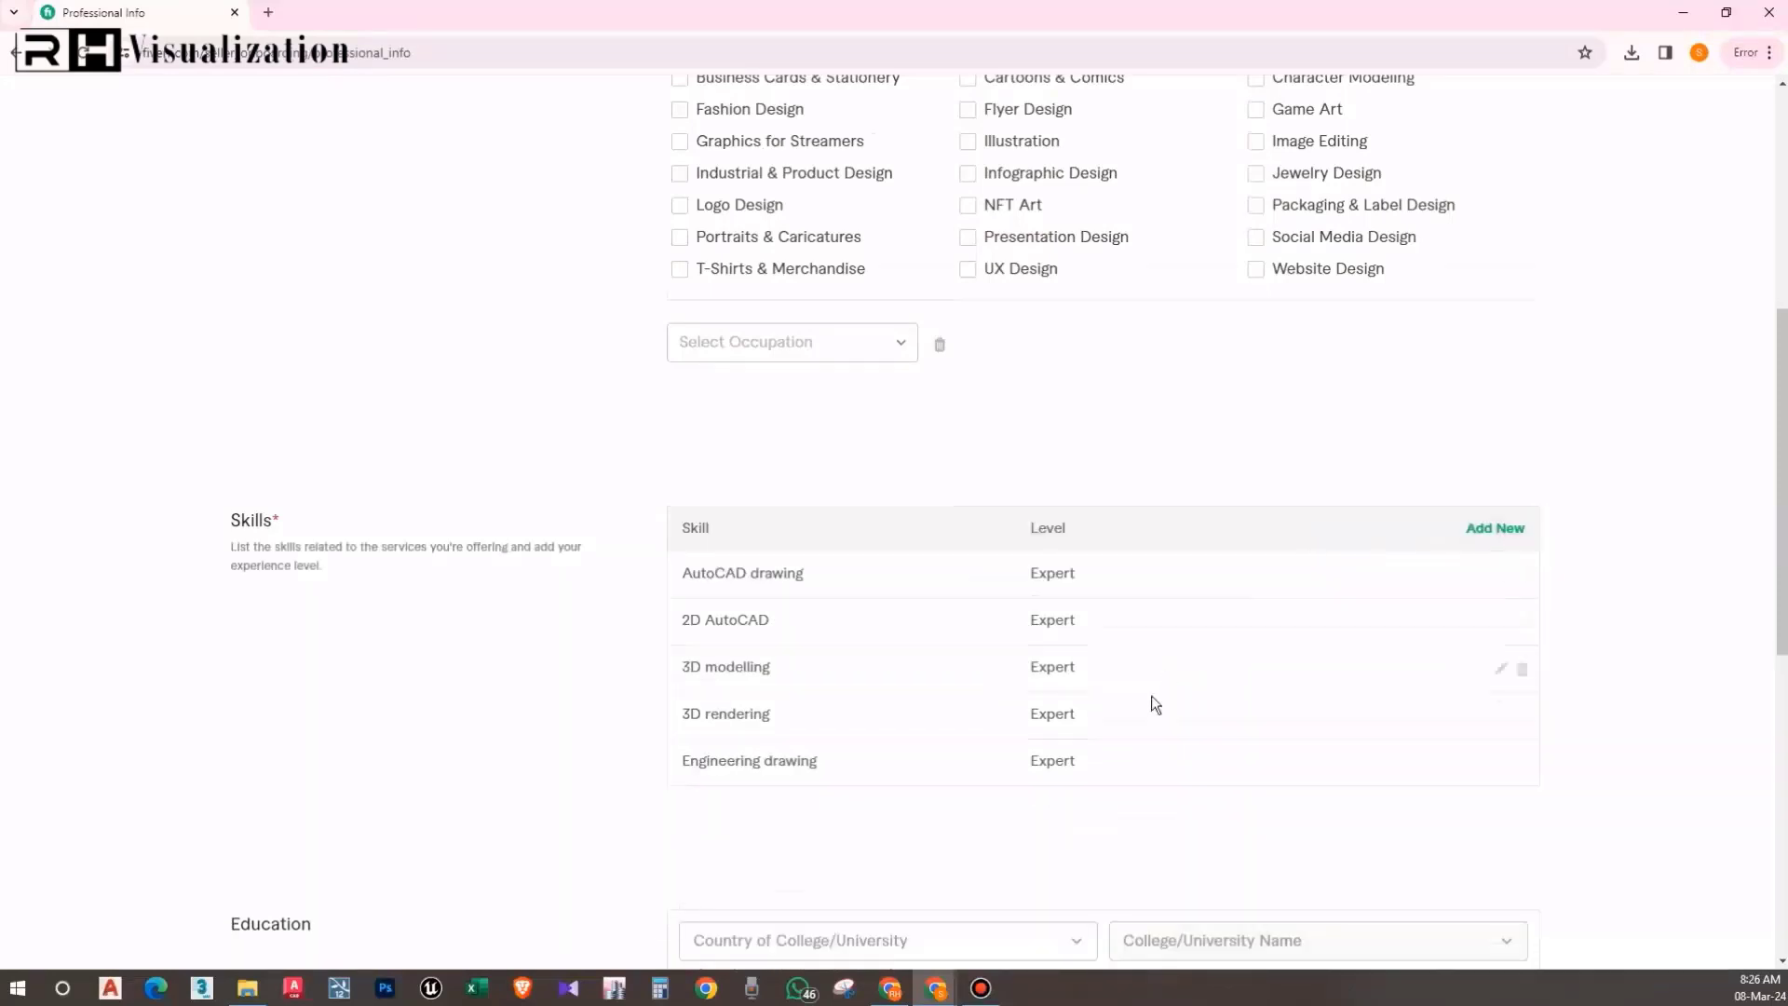
Step: Set the education country to Bangladesh
{"action": "scroll", "coordinate": [1211, 652], "scroll_direction": "down", "scroll_amount": 3}
{"action": "mouse_move", "coordinate": [1254, 619]}
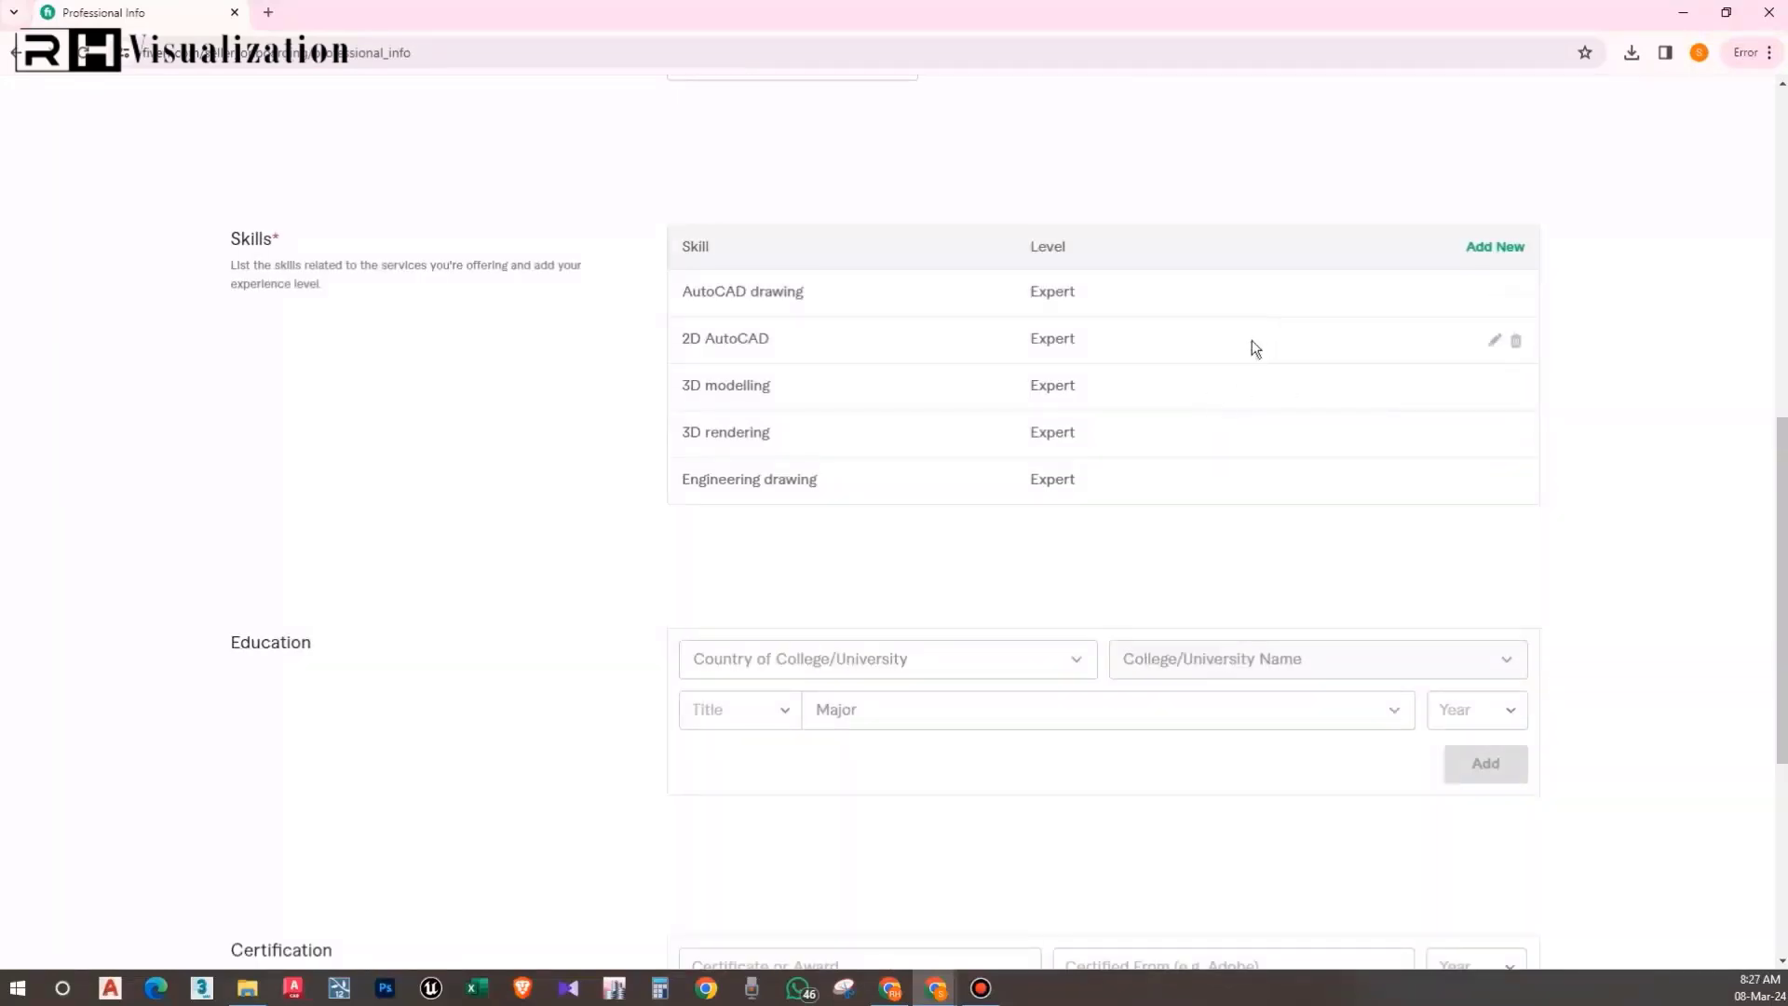
{"action": "scroll", "coordinate": [1252, 347], "scroll_direction": "down", "scroll_amount": 1}
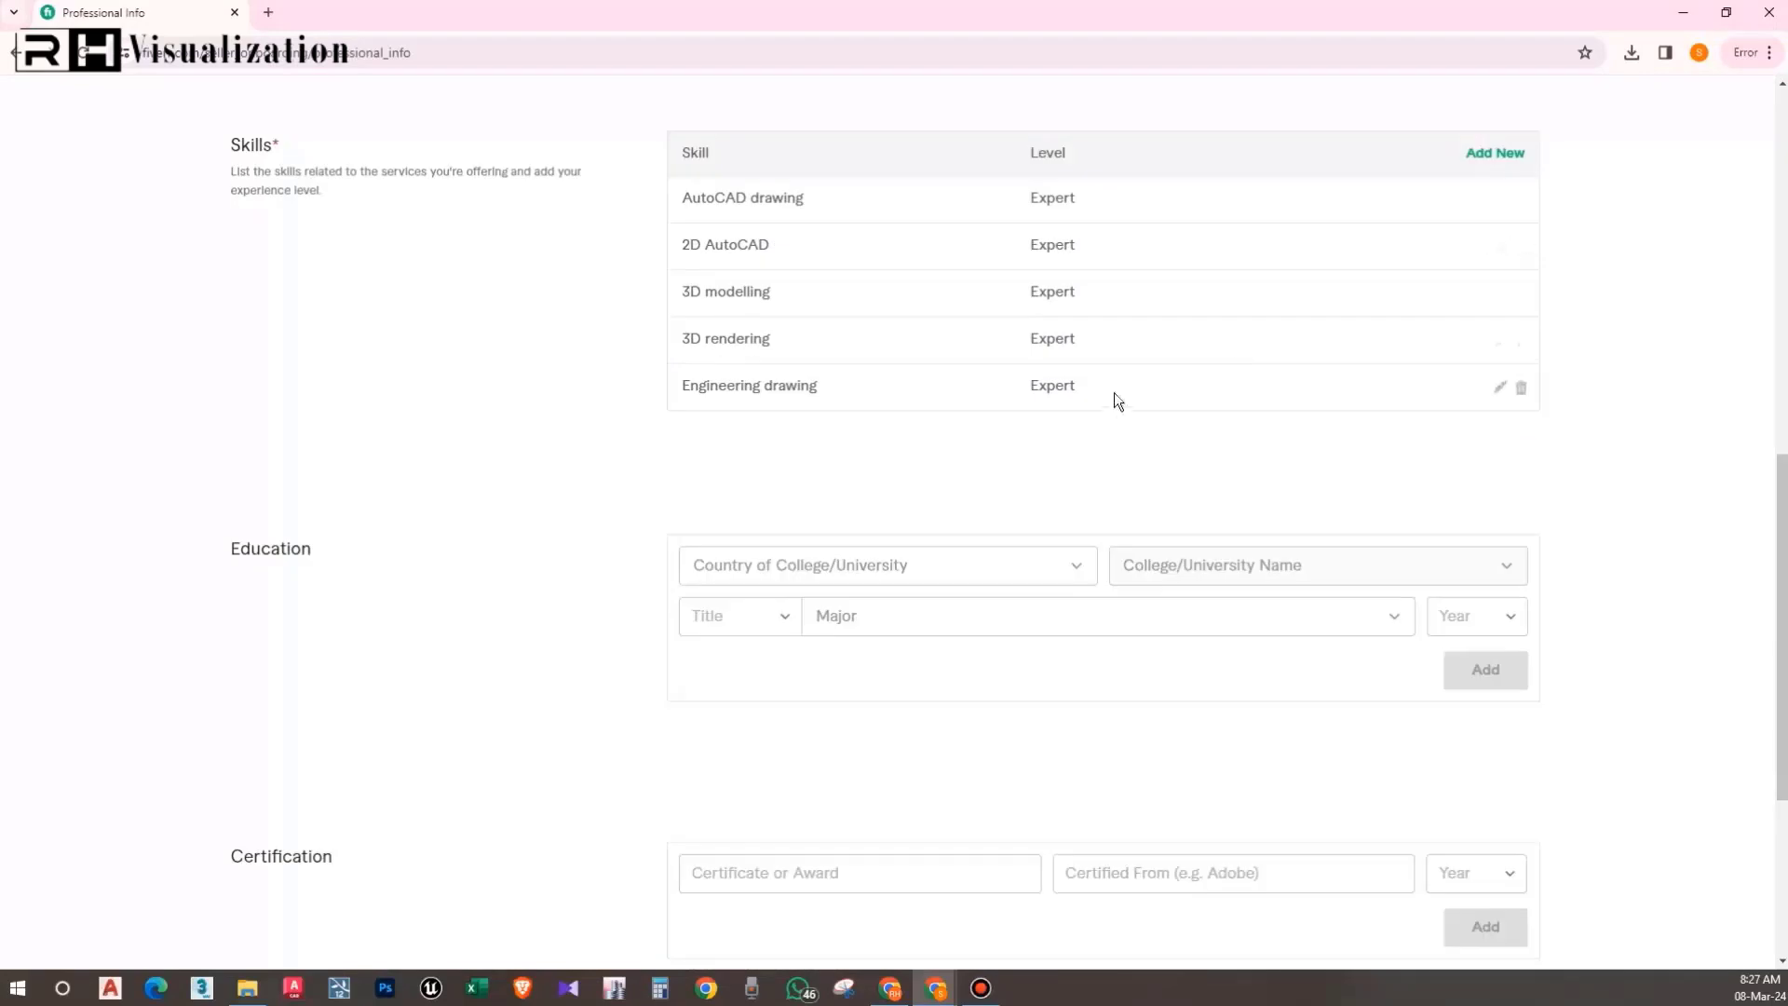
{"action": "scroll", "coordinate": [1162, 399], "scroll_direction": "down", "scroll_amount": 1}
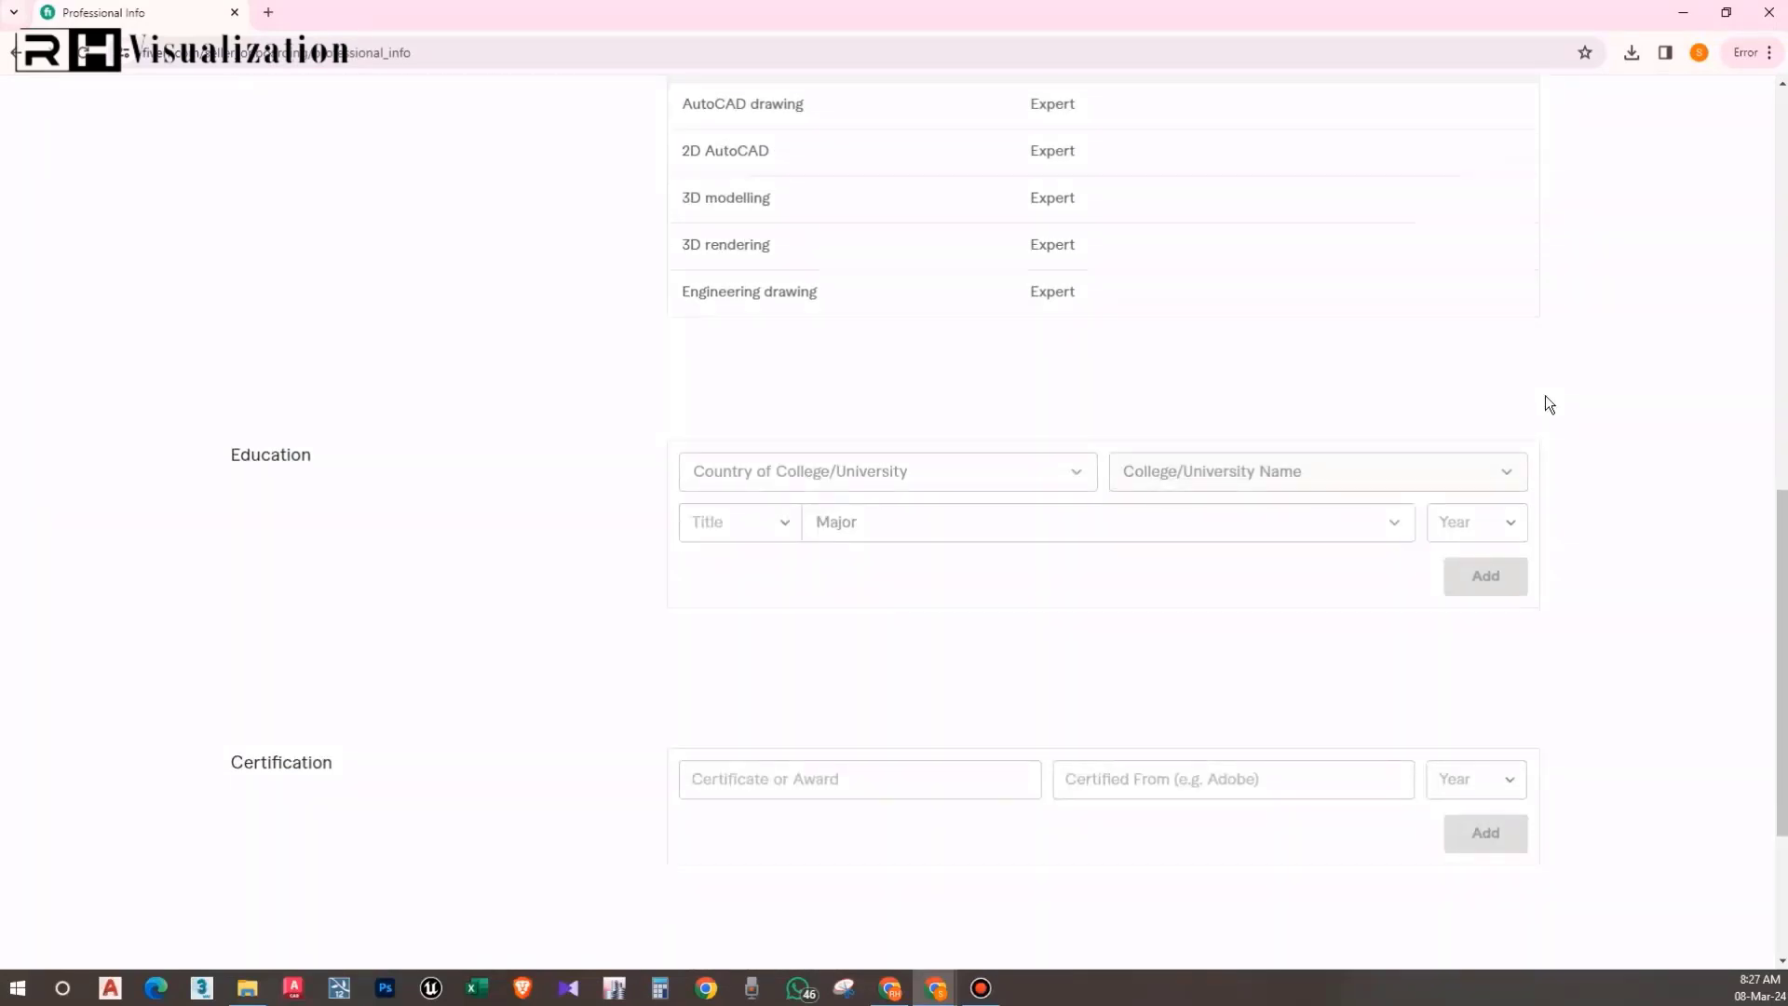
{"action": "scroll", "coordinate": [1545, 395], "scroll_direction": "down", "scroll_amount": 1}
{"action": "left_click", "coordinate": [910, 382]}
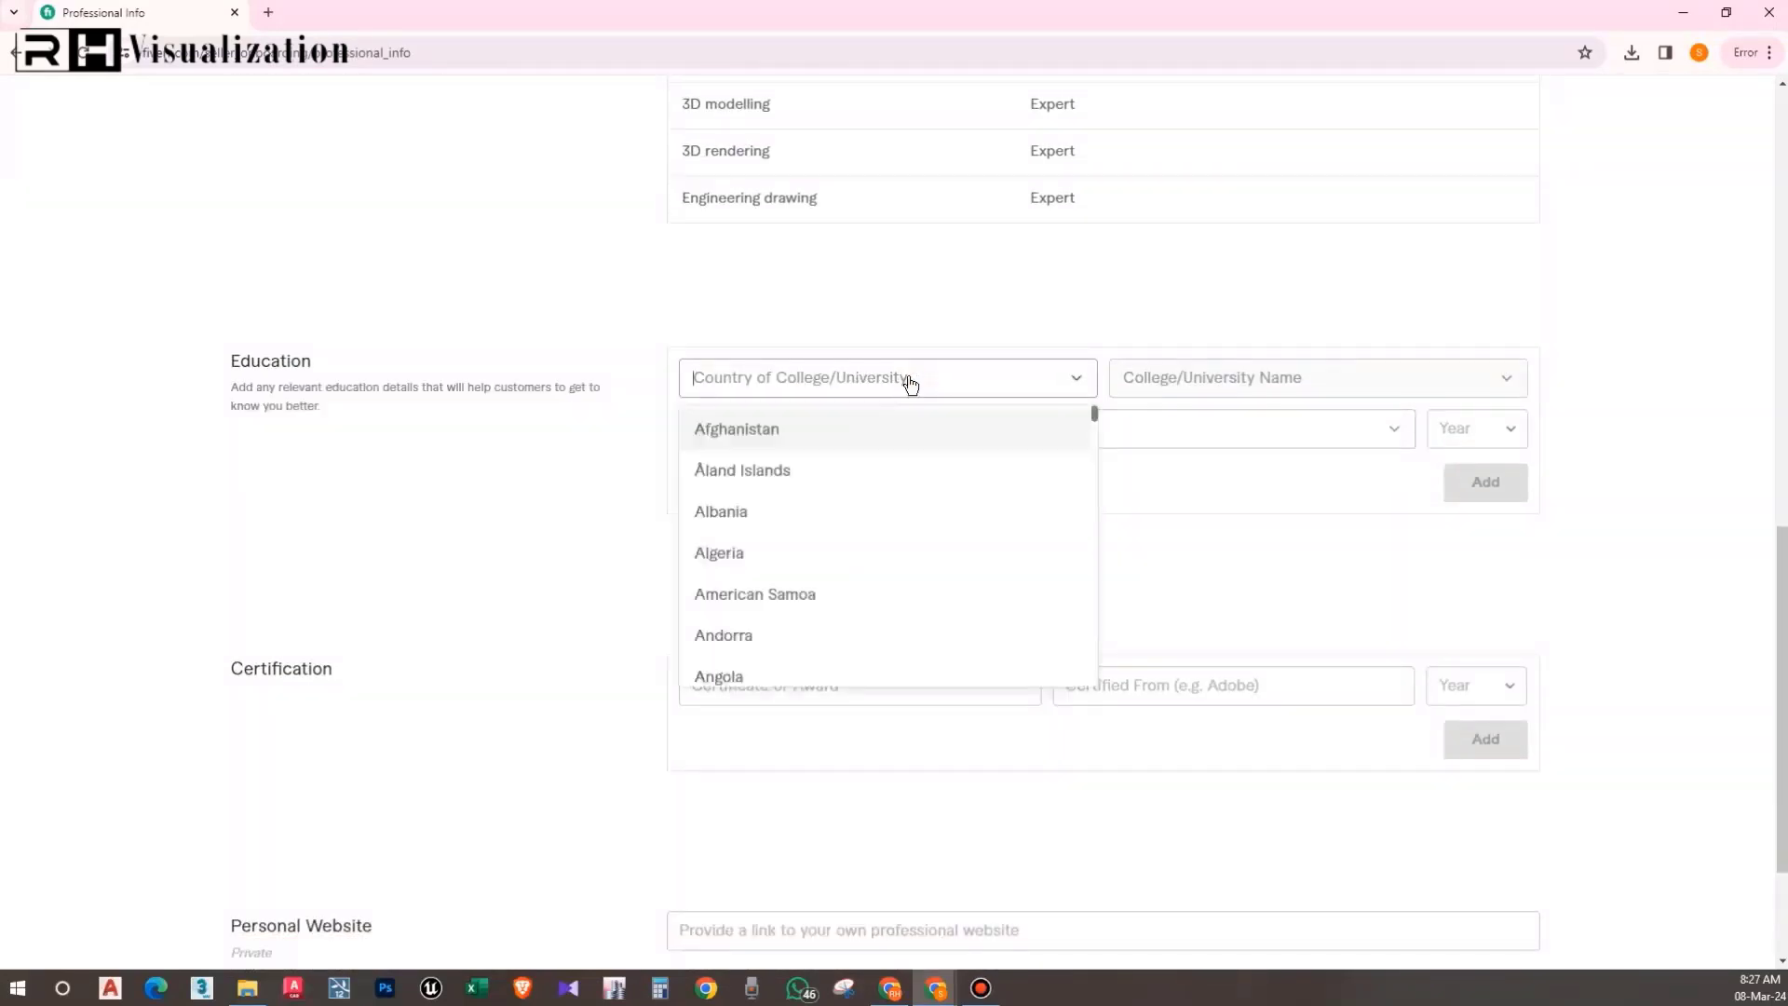
{"action": "type", "text": "ba"}
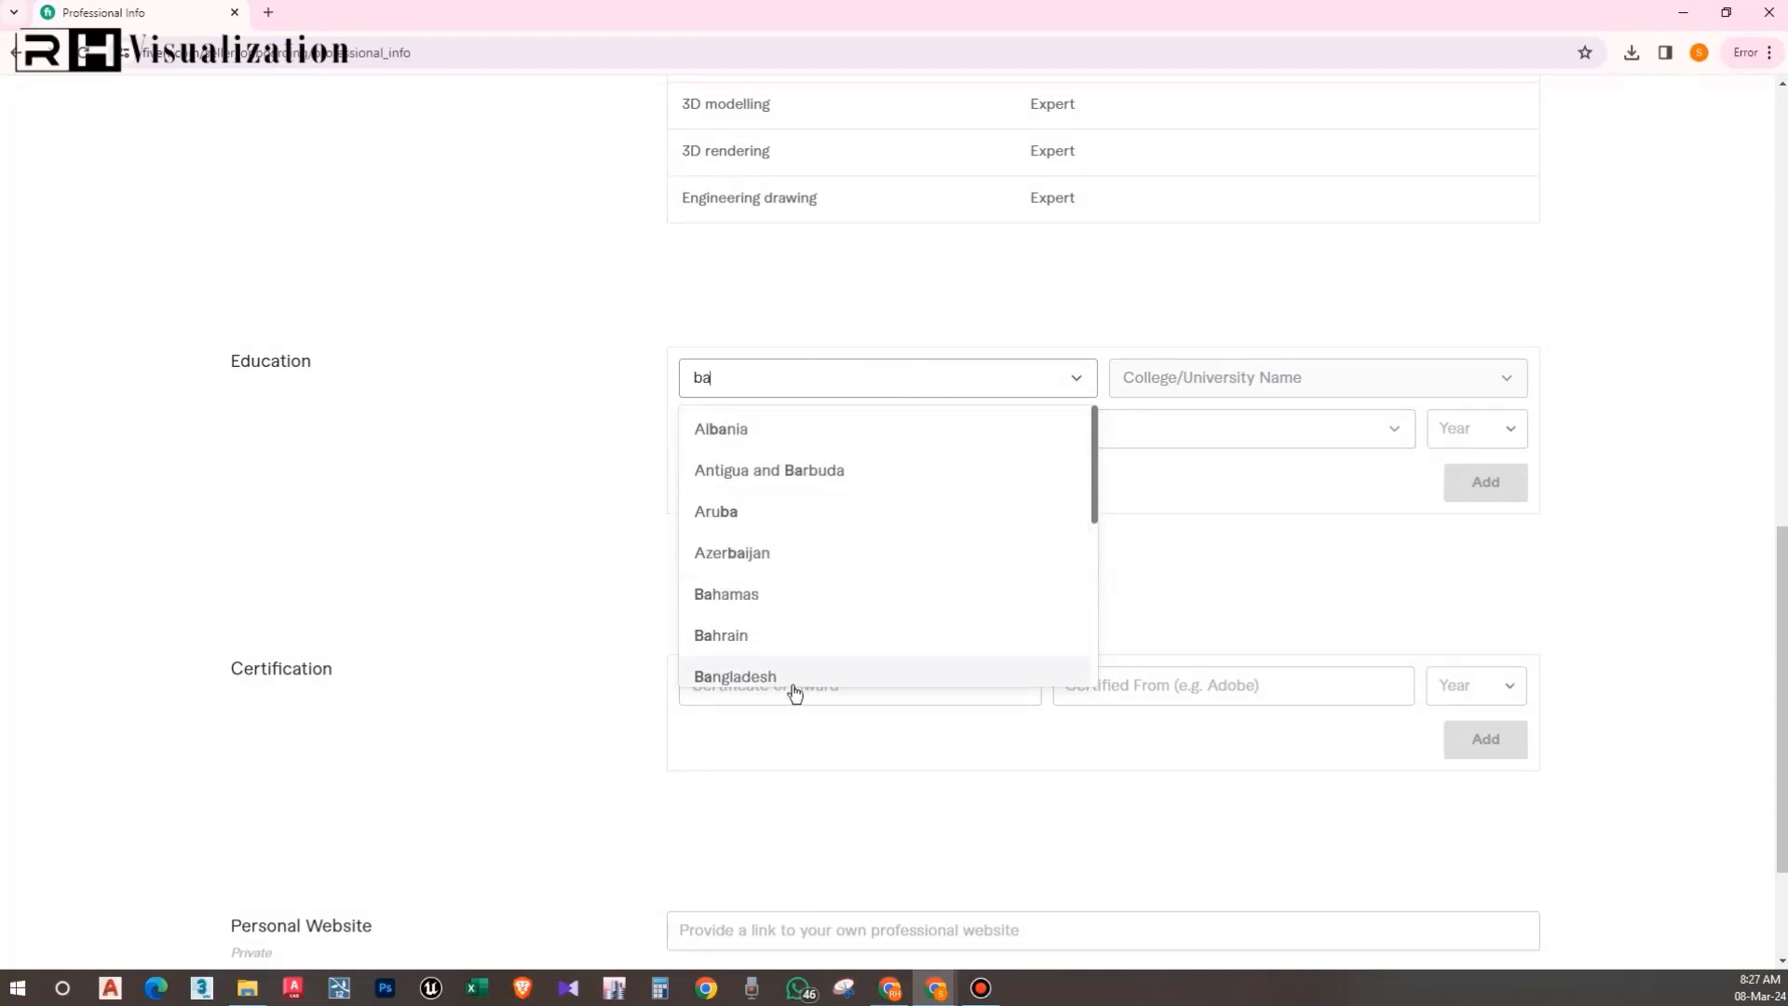
{"action": "left_click", "coordinate": [791, 676]}
Step: Enter Bhanga Mohila Degree College as the college name
{"action": "left_click", "coordinate": [1209, 389]}
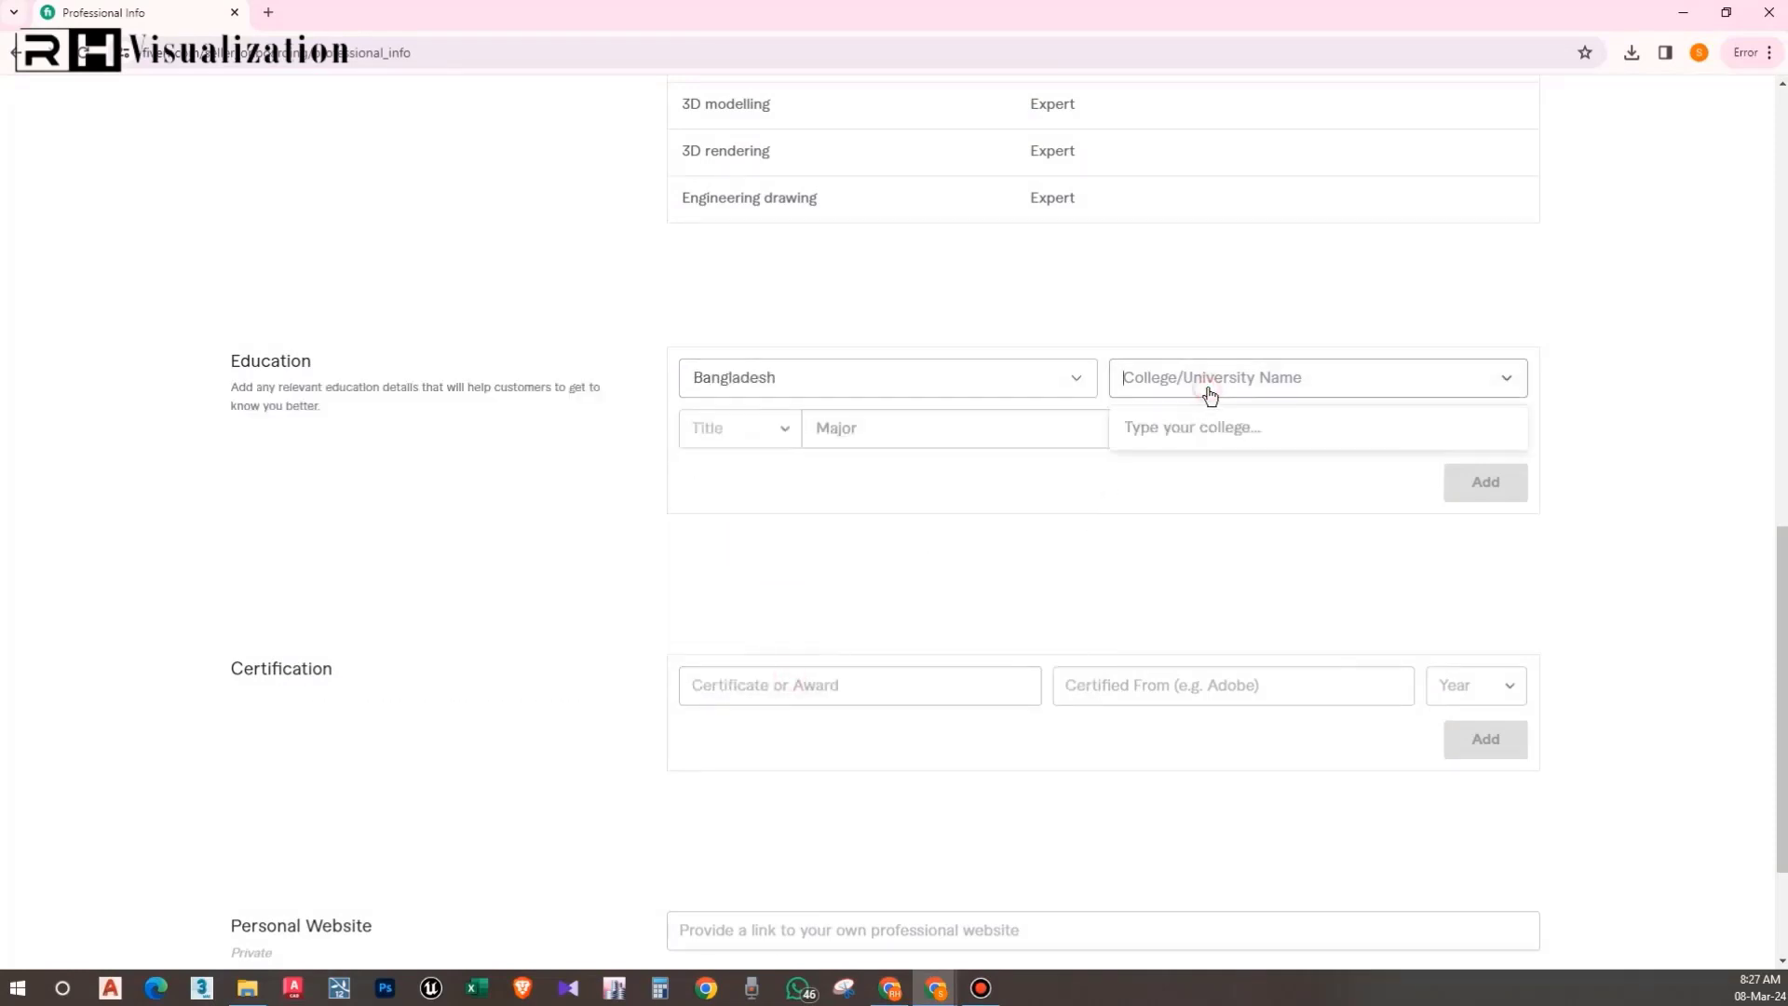
{"action": "left_click", "coordinate": [1198, 384]}
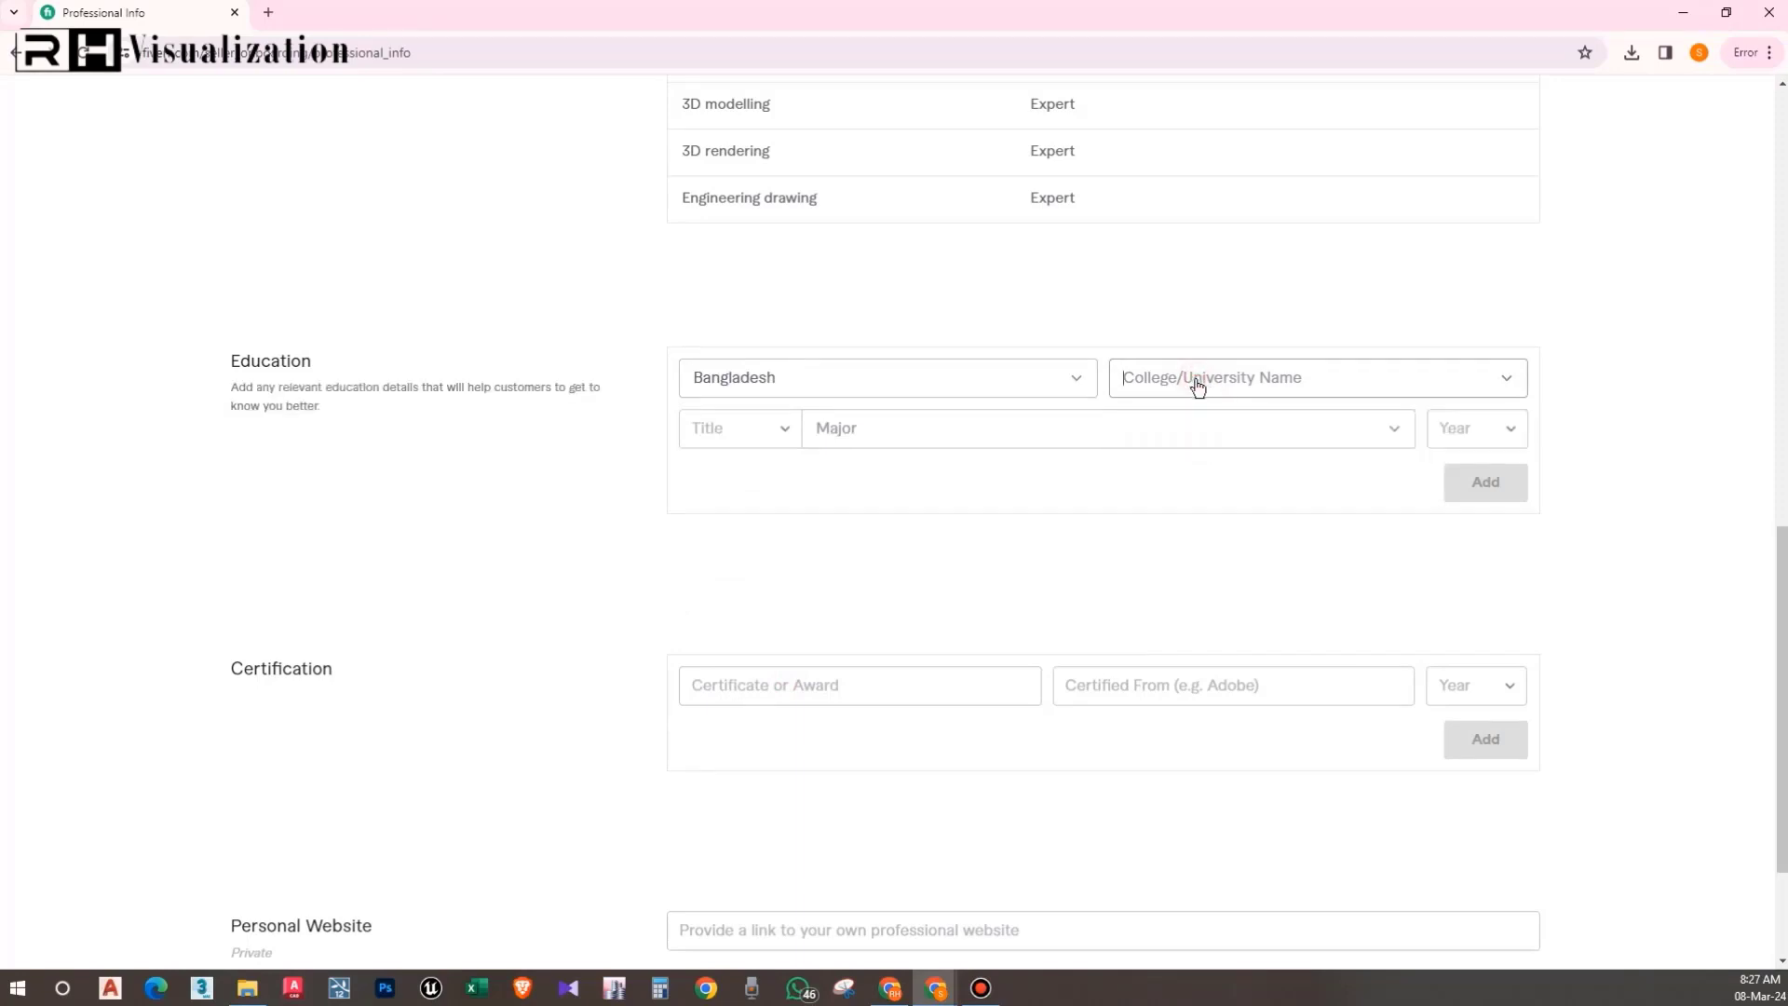
{"action": "type", "text": "Bhan"}
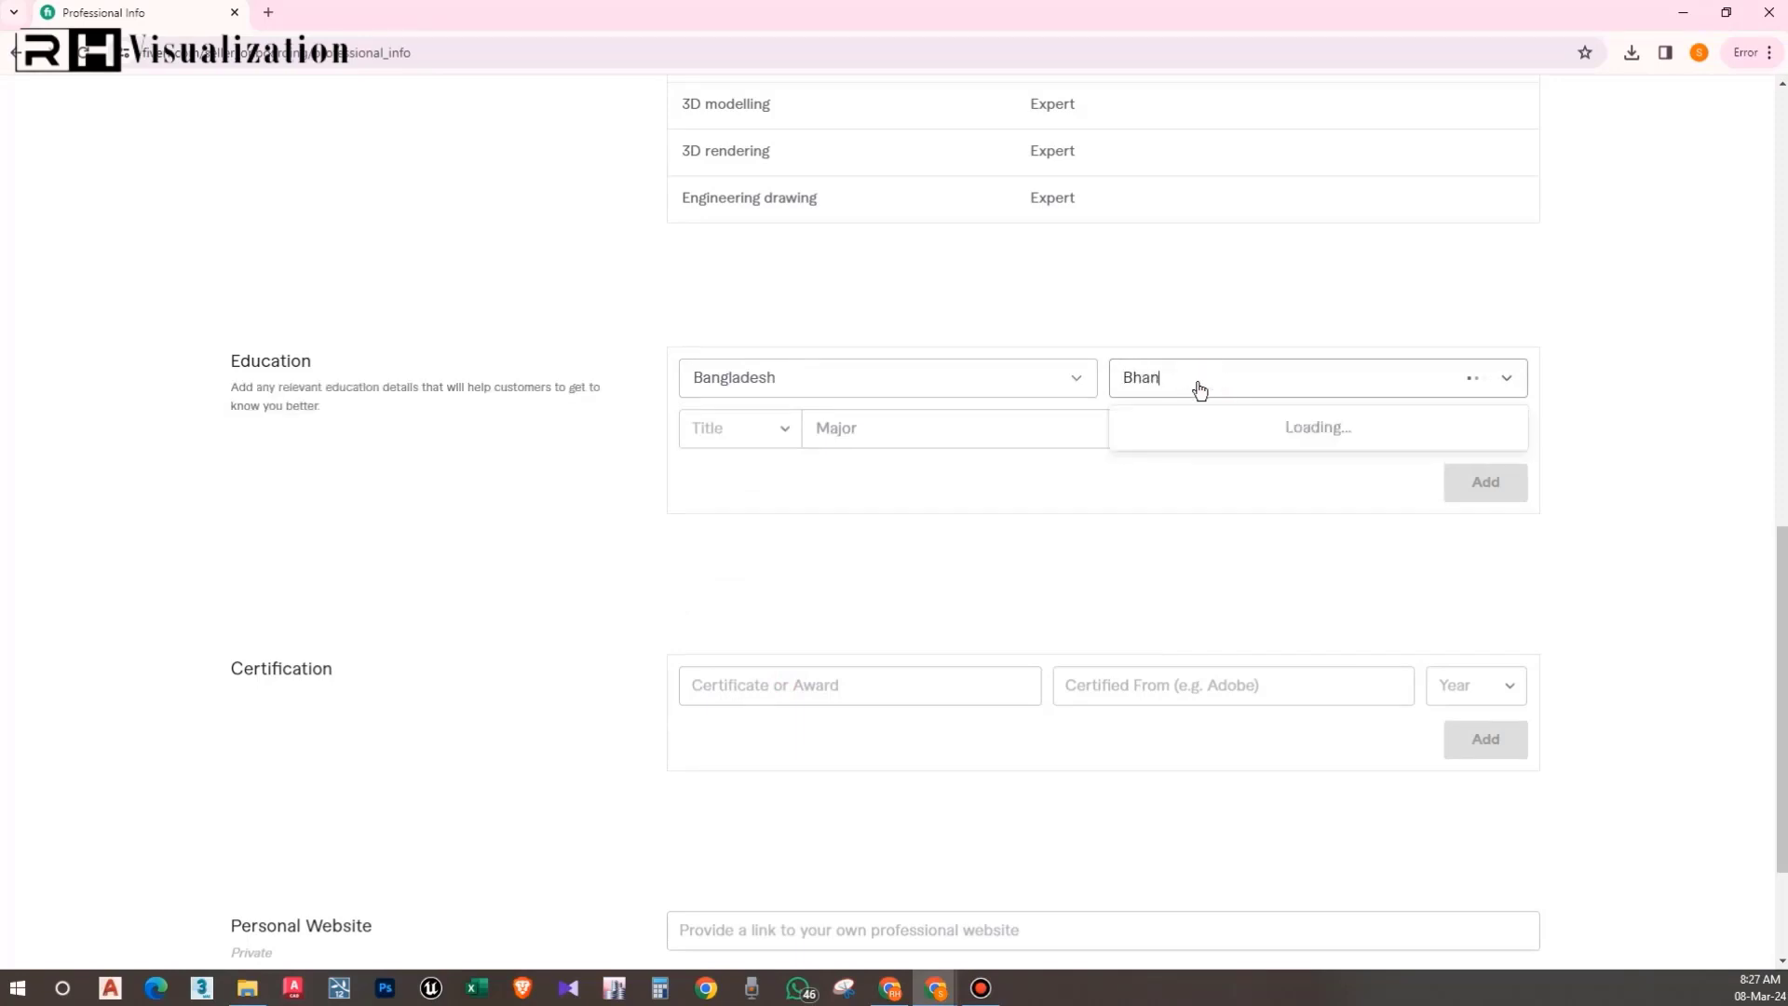
{"action": "key", "text": "Escape"}
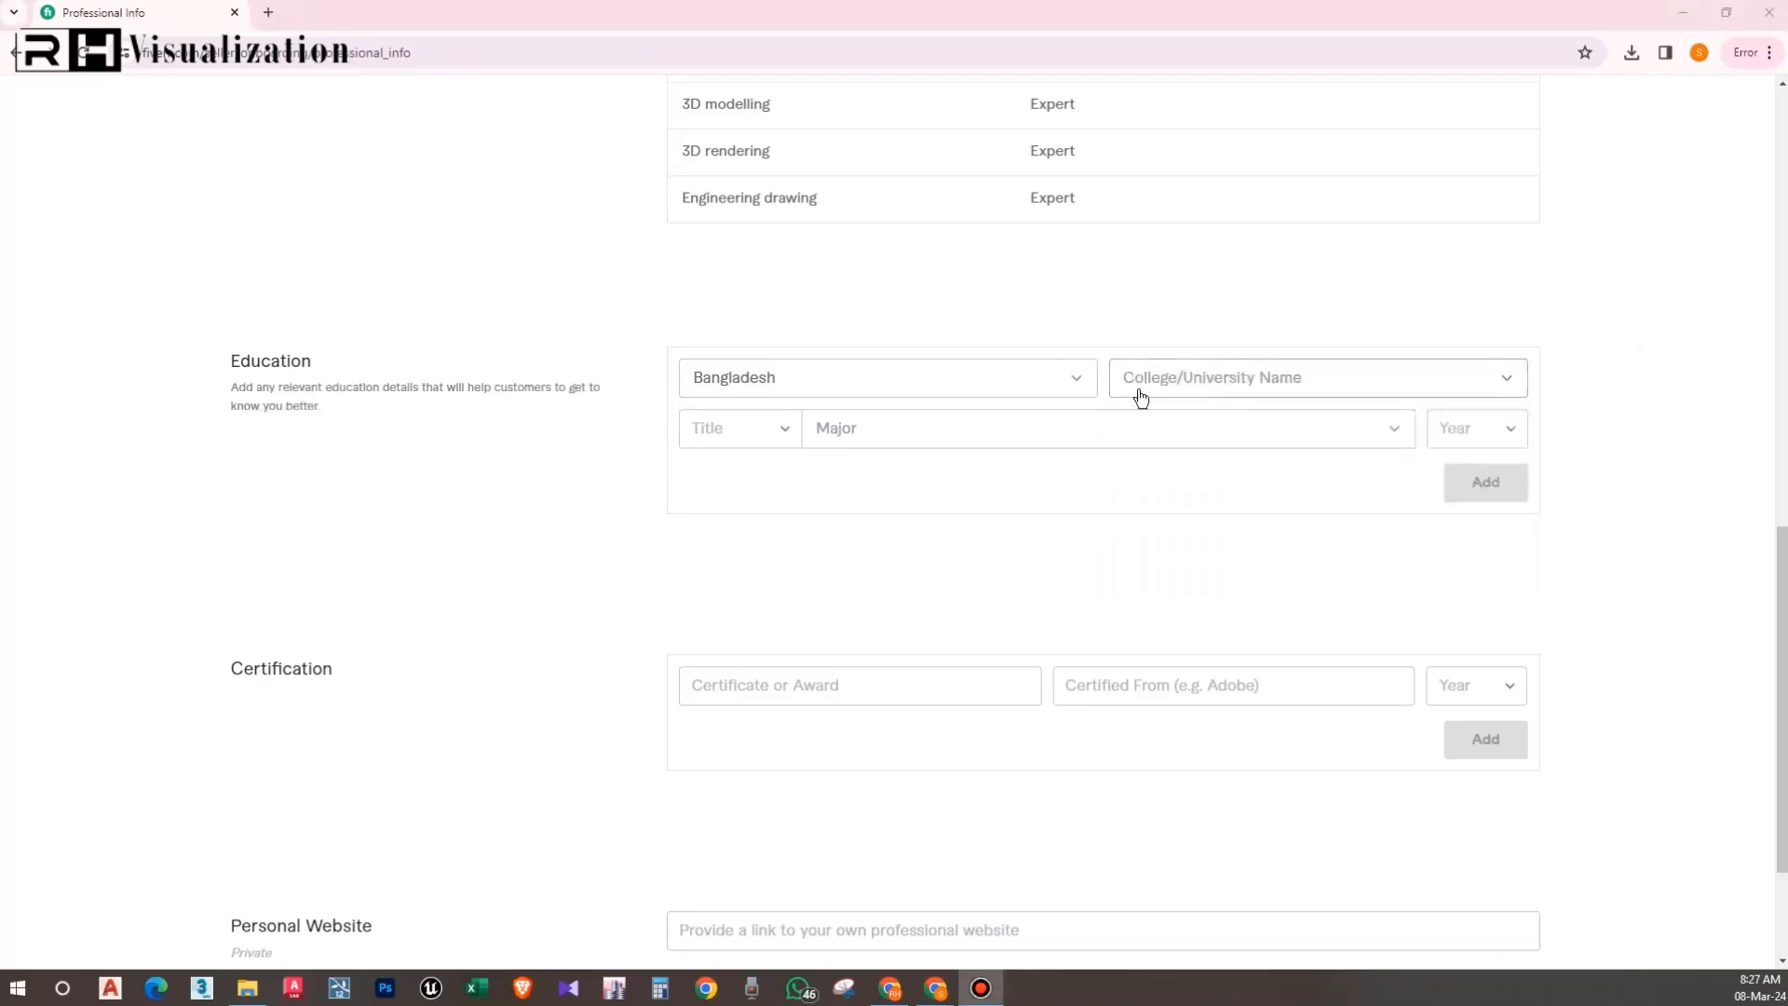
{"action": "left_click", "coordinate": [1164, 375]}
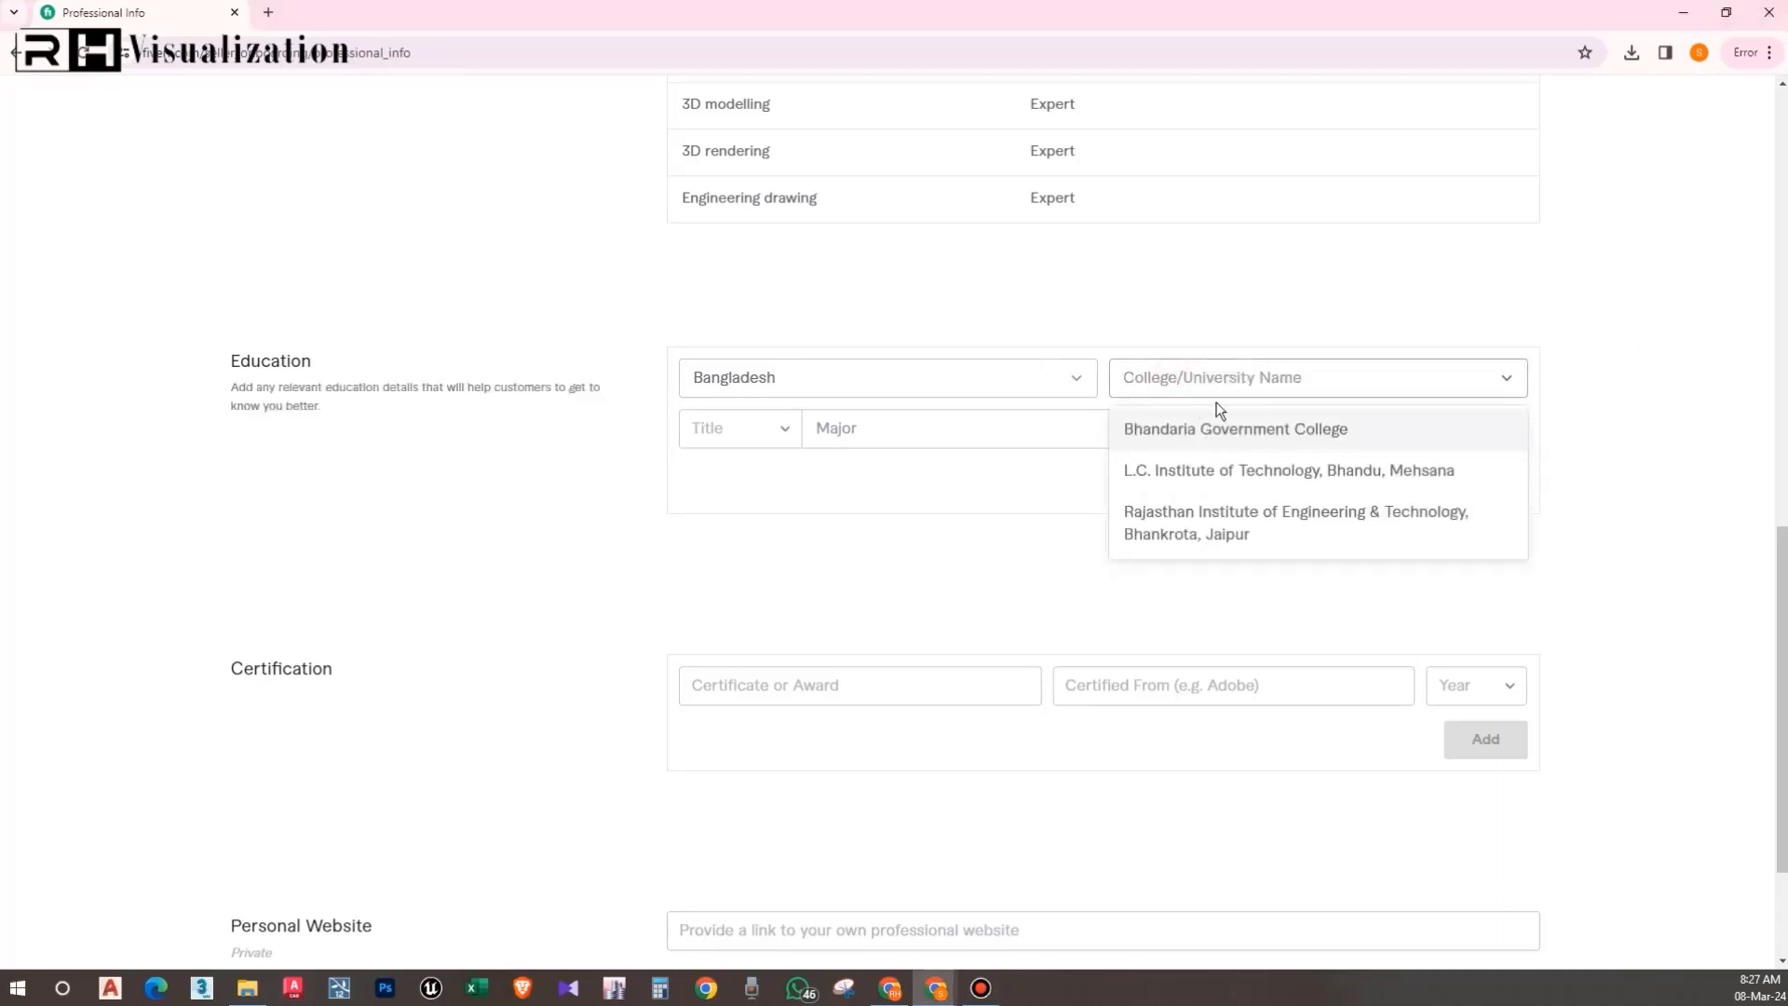
{"action": "type", "text": "bhan"}
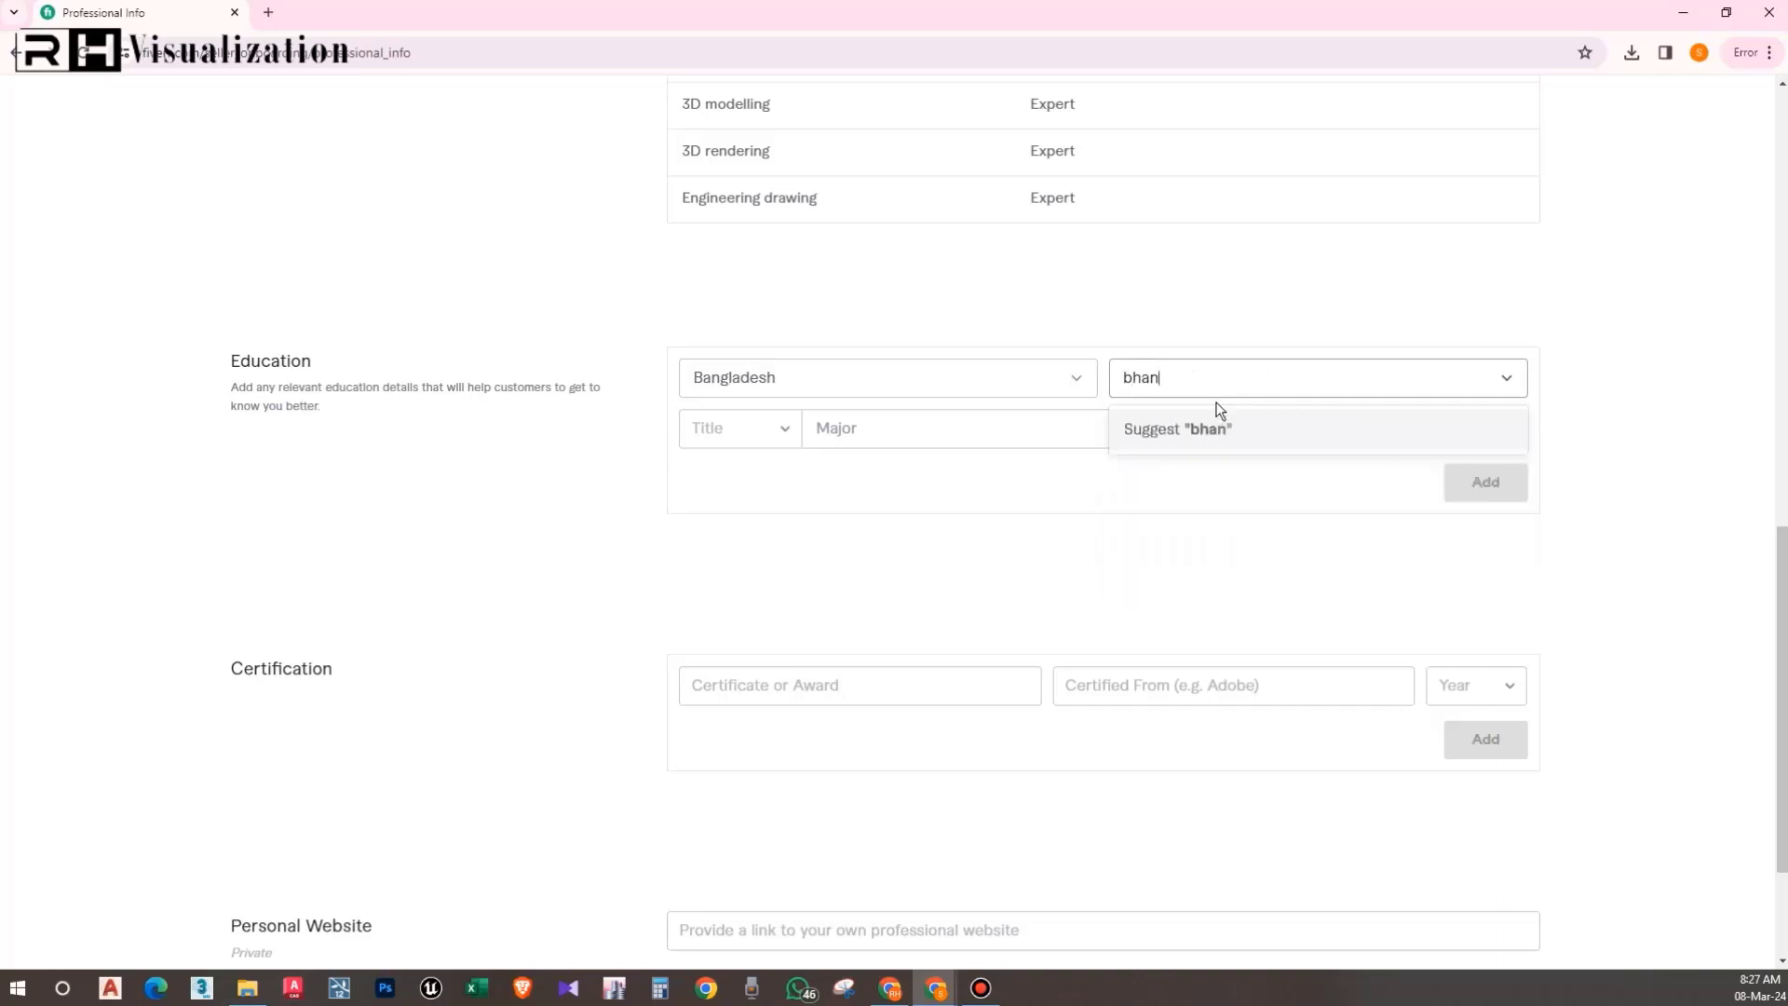
{"action": "type", "text": "ga "}
{"action": "type", "text": "ma"}
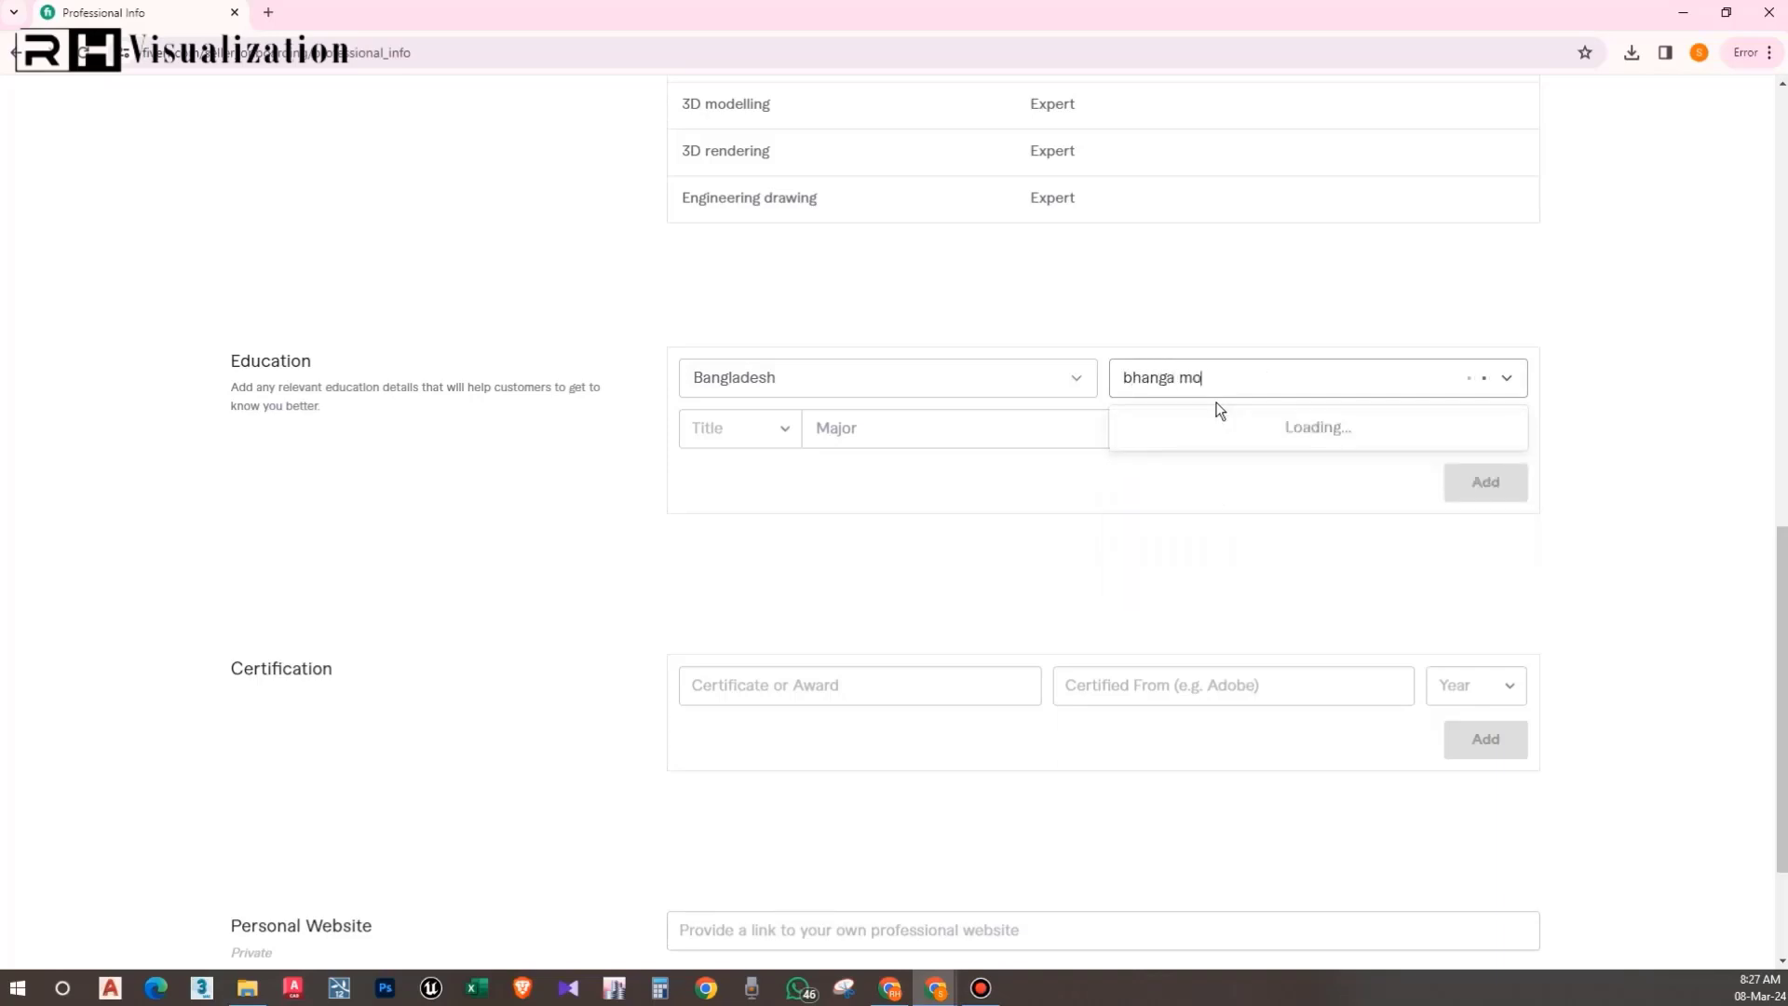
{"action": "type", "text": "n"}
{"action": "key", "text": "BackSpace"}
{"action": "key", "text": "BackSpace"}
{"action": "type", "text": "o"}
{"action": "key", "text": "BackSpace"}
{"action": "key", "text": "BackSpace"}
{"action": "key", "text": "BackSpace"}
{"action": "type", "text": "B"}
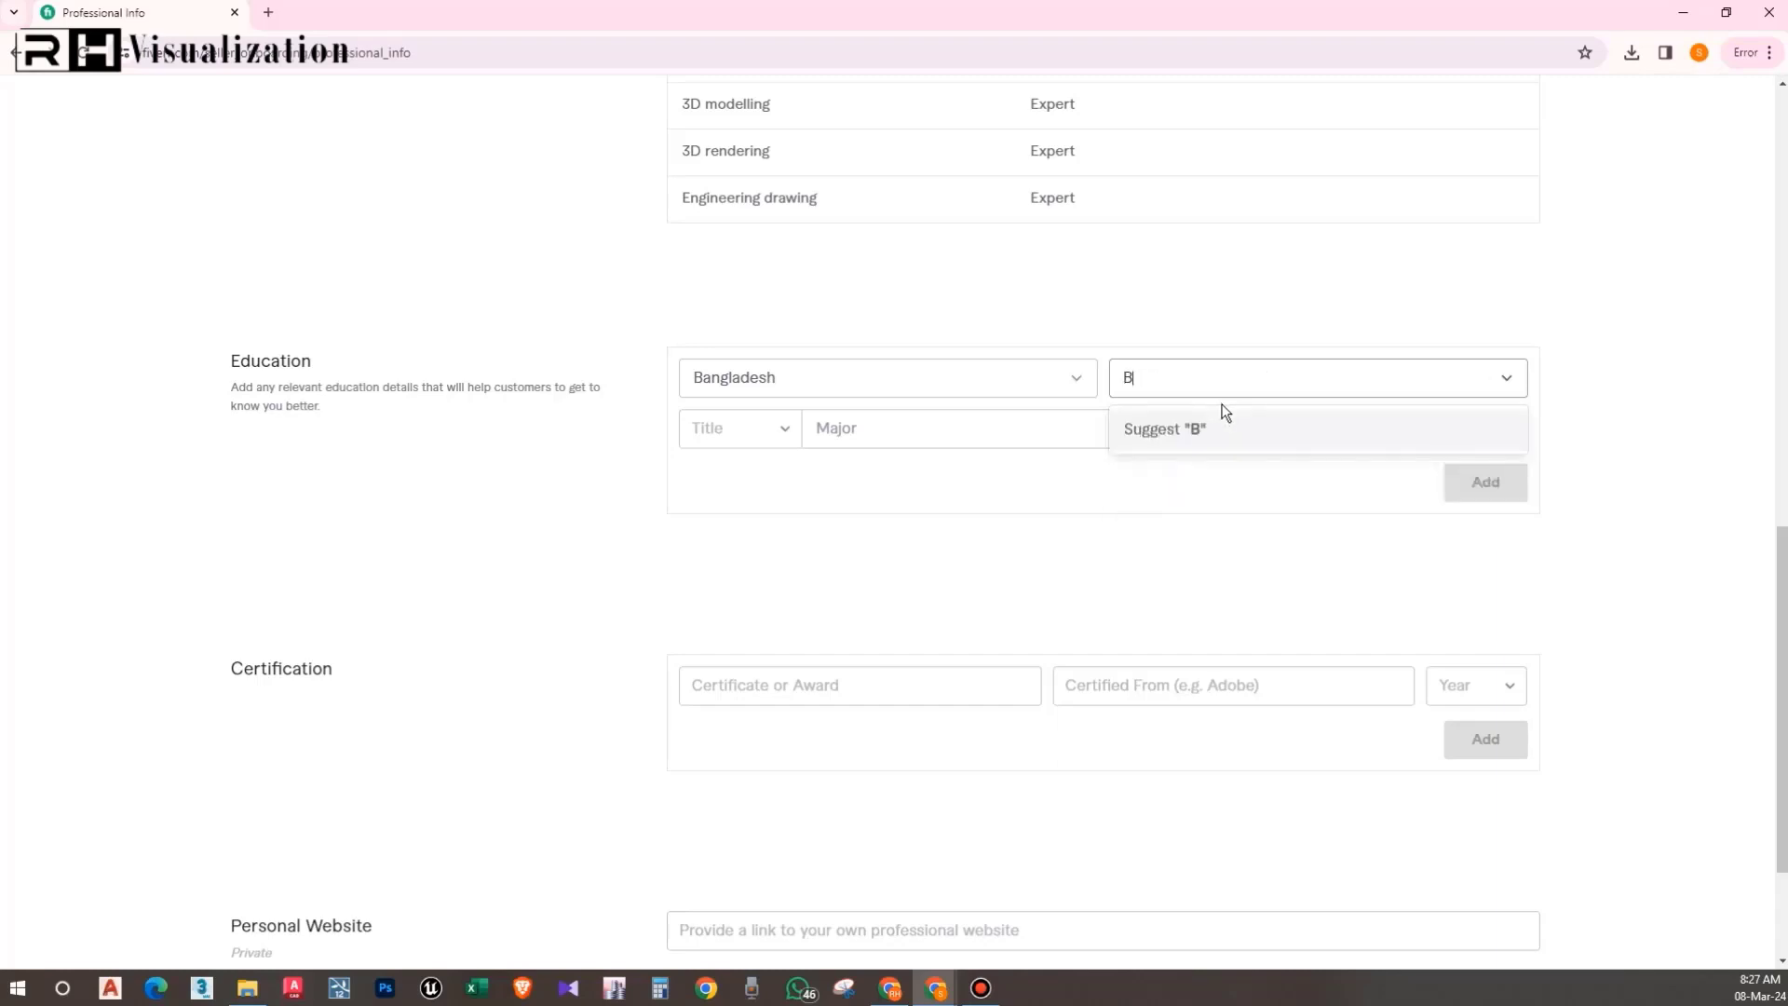
{"action": "type", "text": "hanga Mohila "}
{"action": "type", "text": "Degre"}
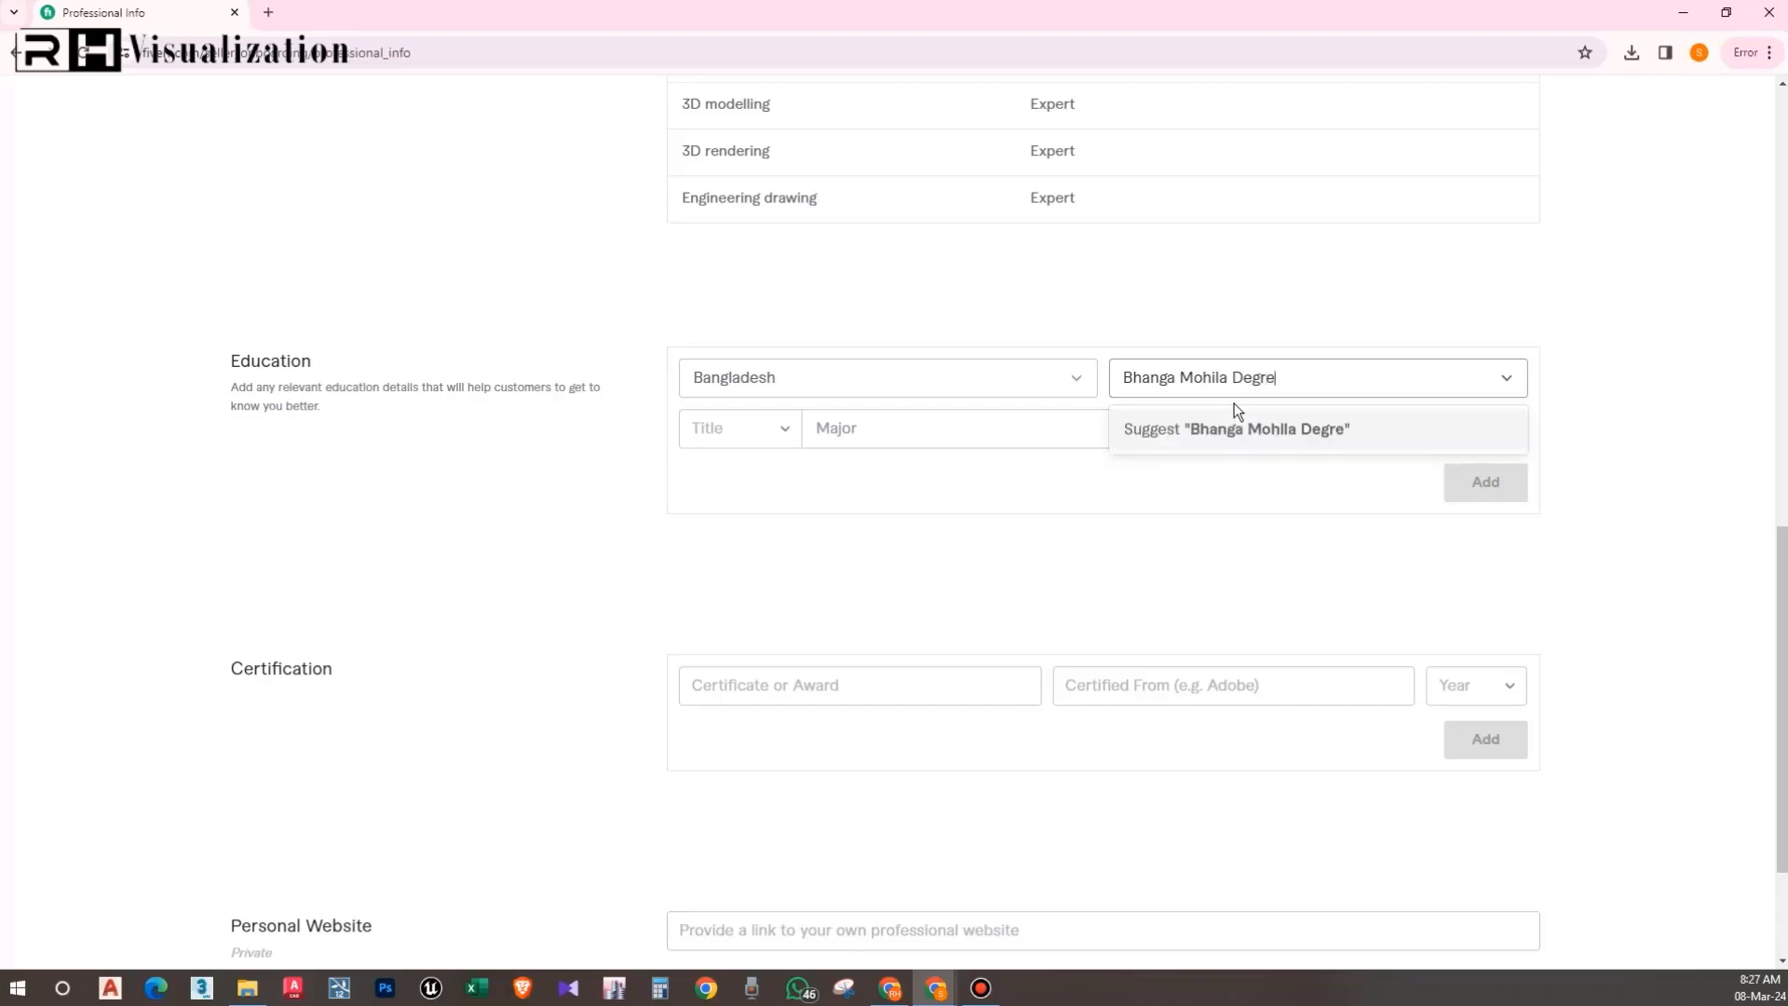
{"action": "type", "text": "e College"}
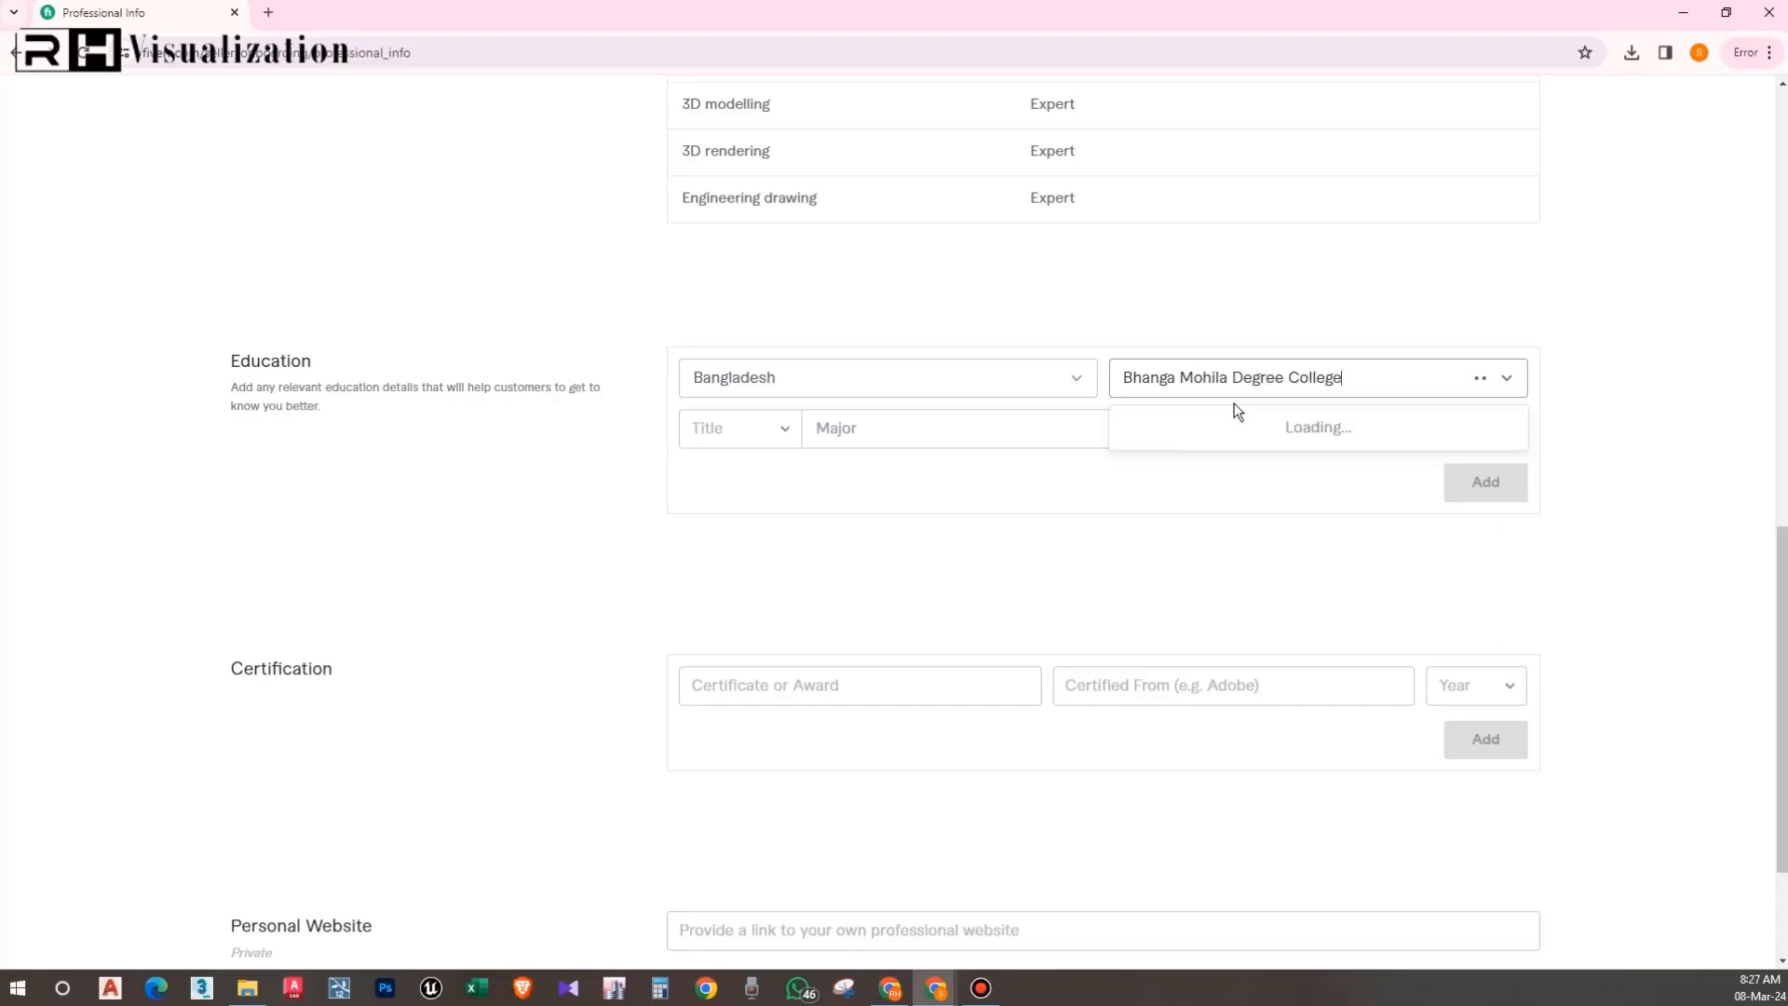
{"action": "left_click", "coordinate": [1244, 430]}
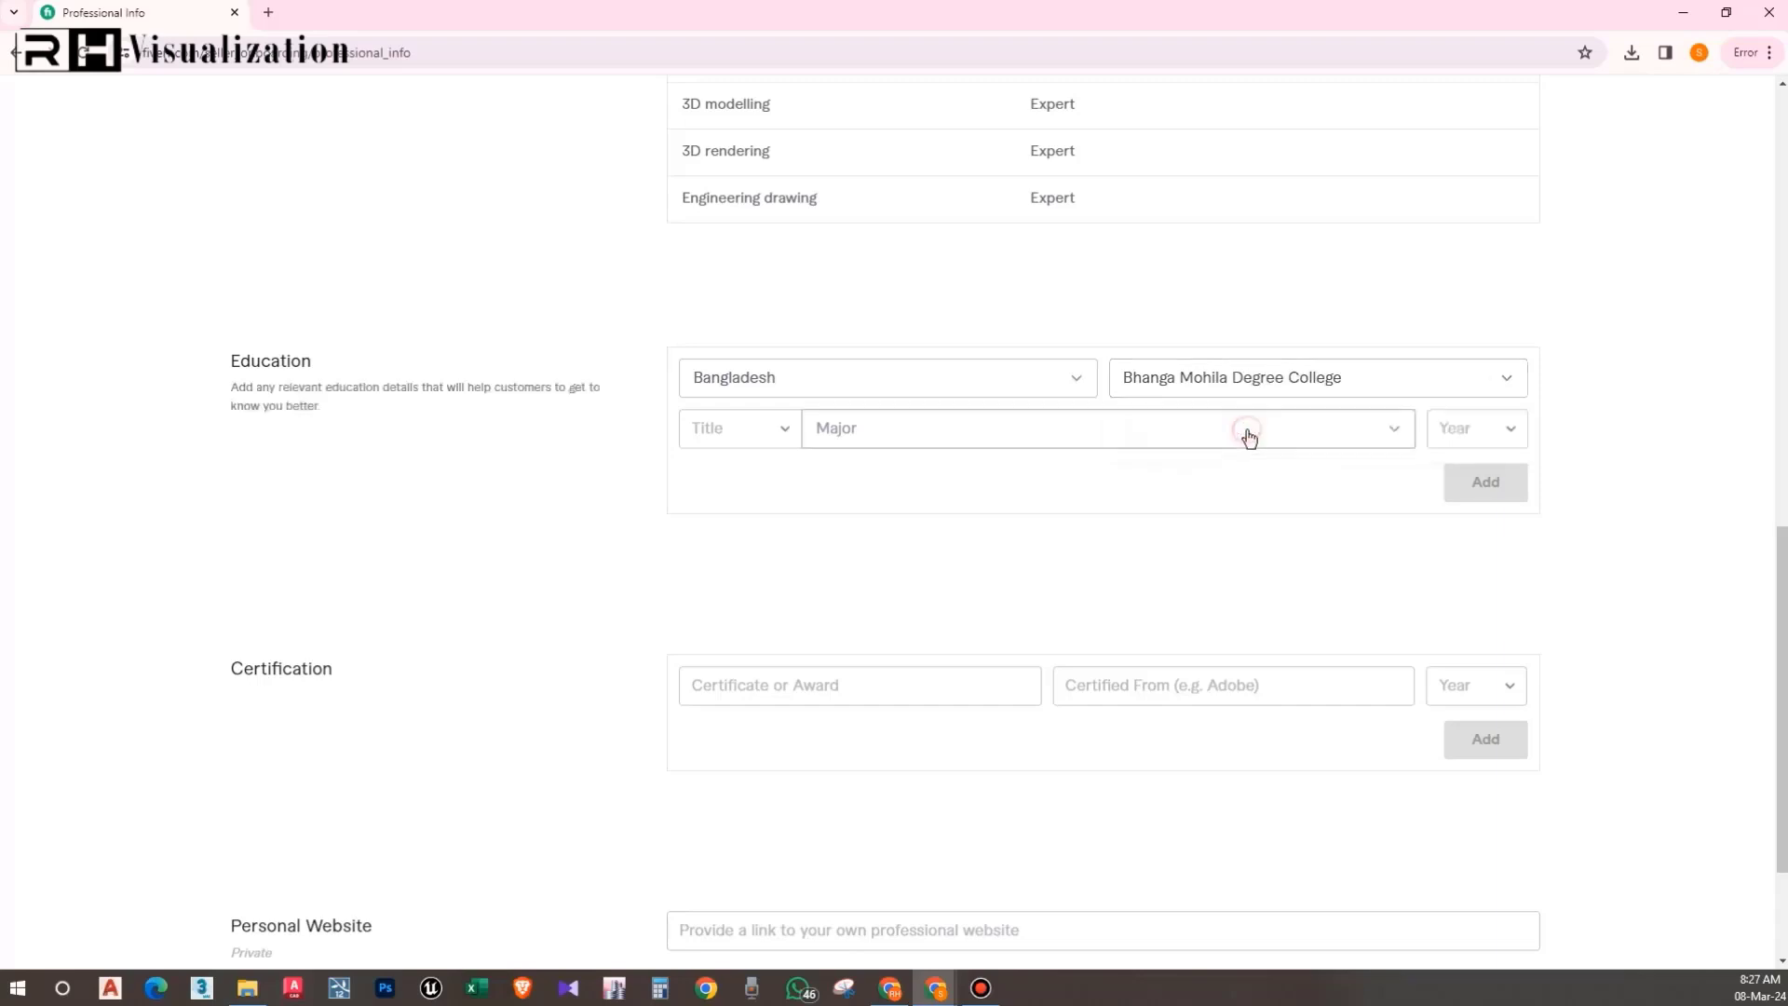
Step: Set the degree title to Certificate with Intermidiate as the major
{"action": "left_click", "coordinate": [771, 430]}
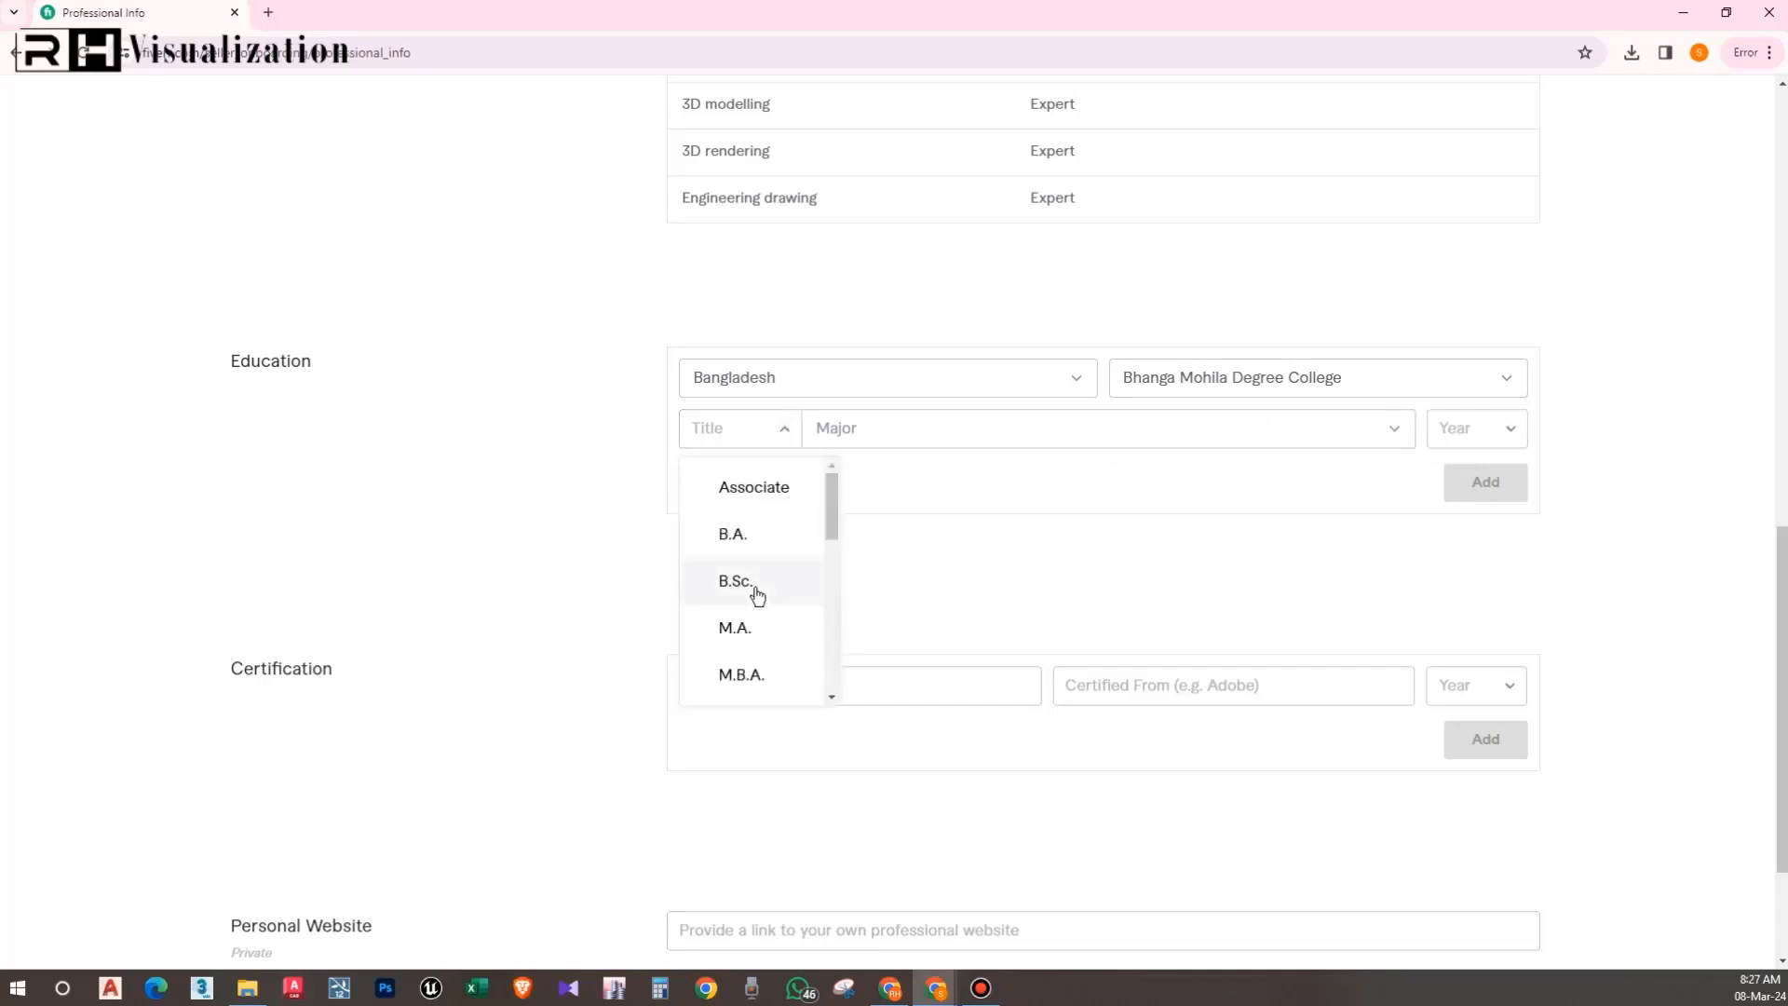
{"action": "scroll", "coordinate": [741, 628], "scroll_direction": "down", "scroll_amount": 2}
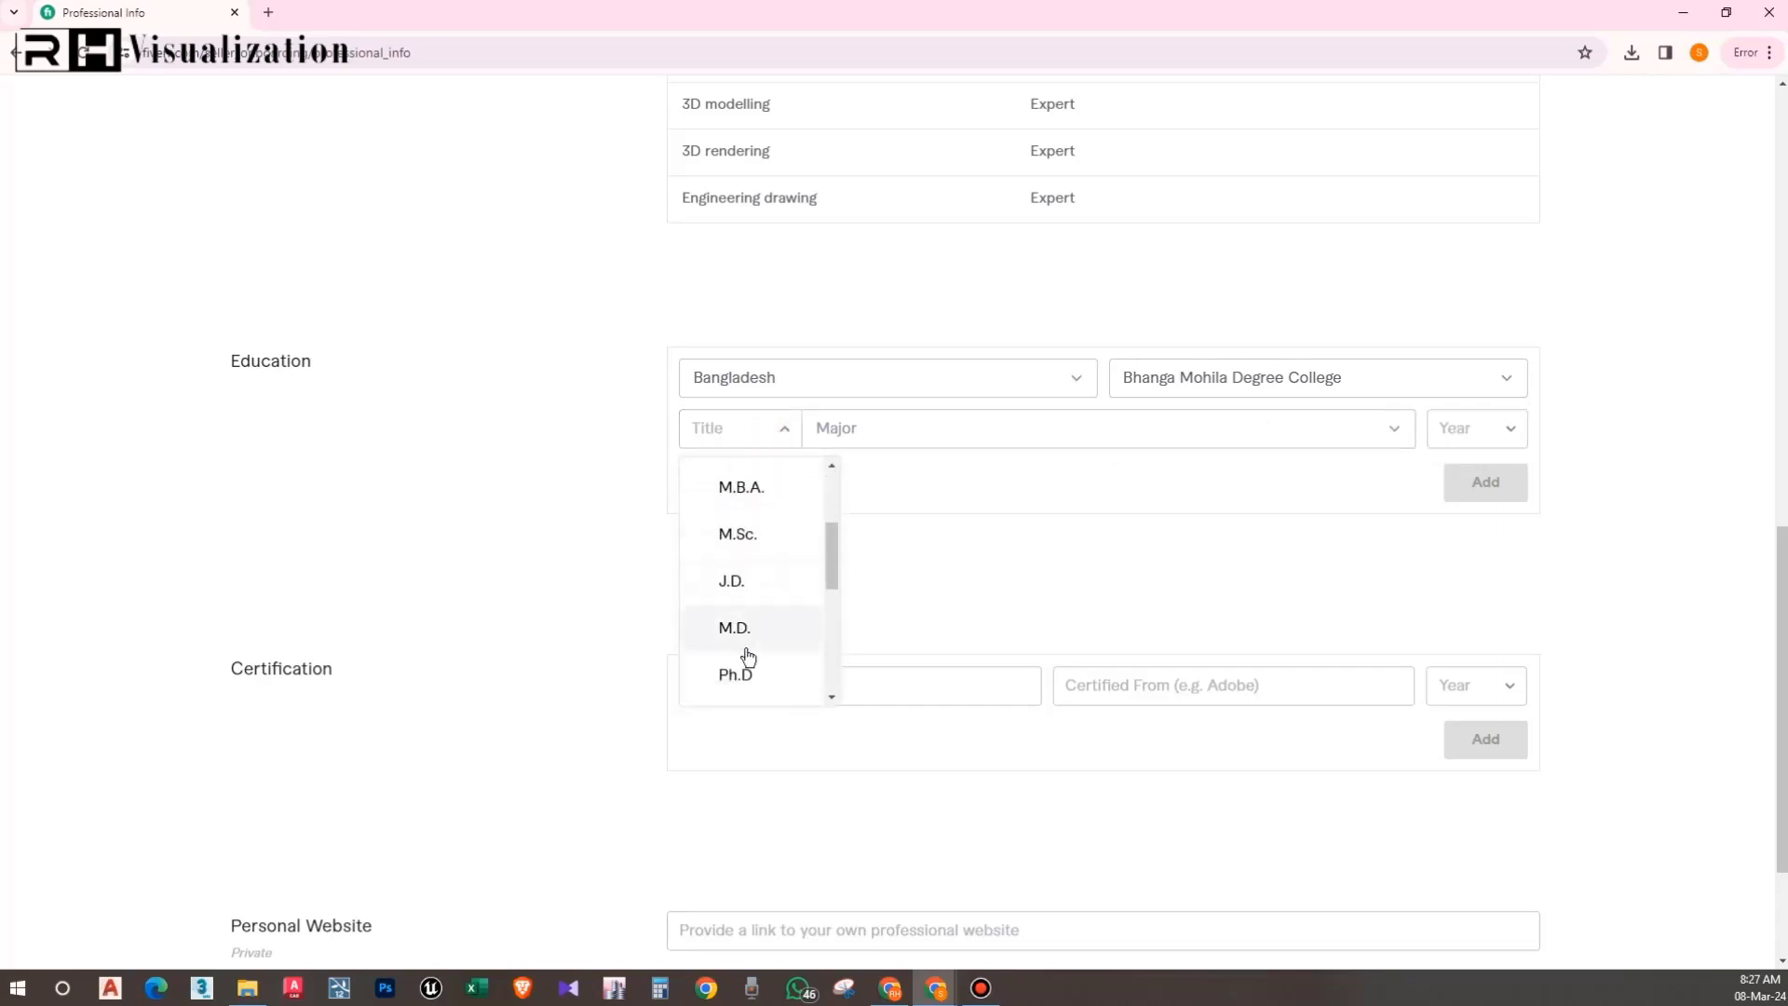
{"action": "scroll", "coordinate": [795, 611], "scroll_direction": "down", "scroll_amount": 2}
{"action": "scroll", "coordinate": [769, 652], "scroll_direction": "down", "scroll_amount": 2}
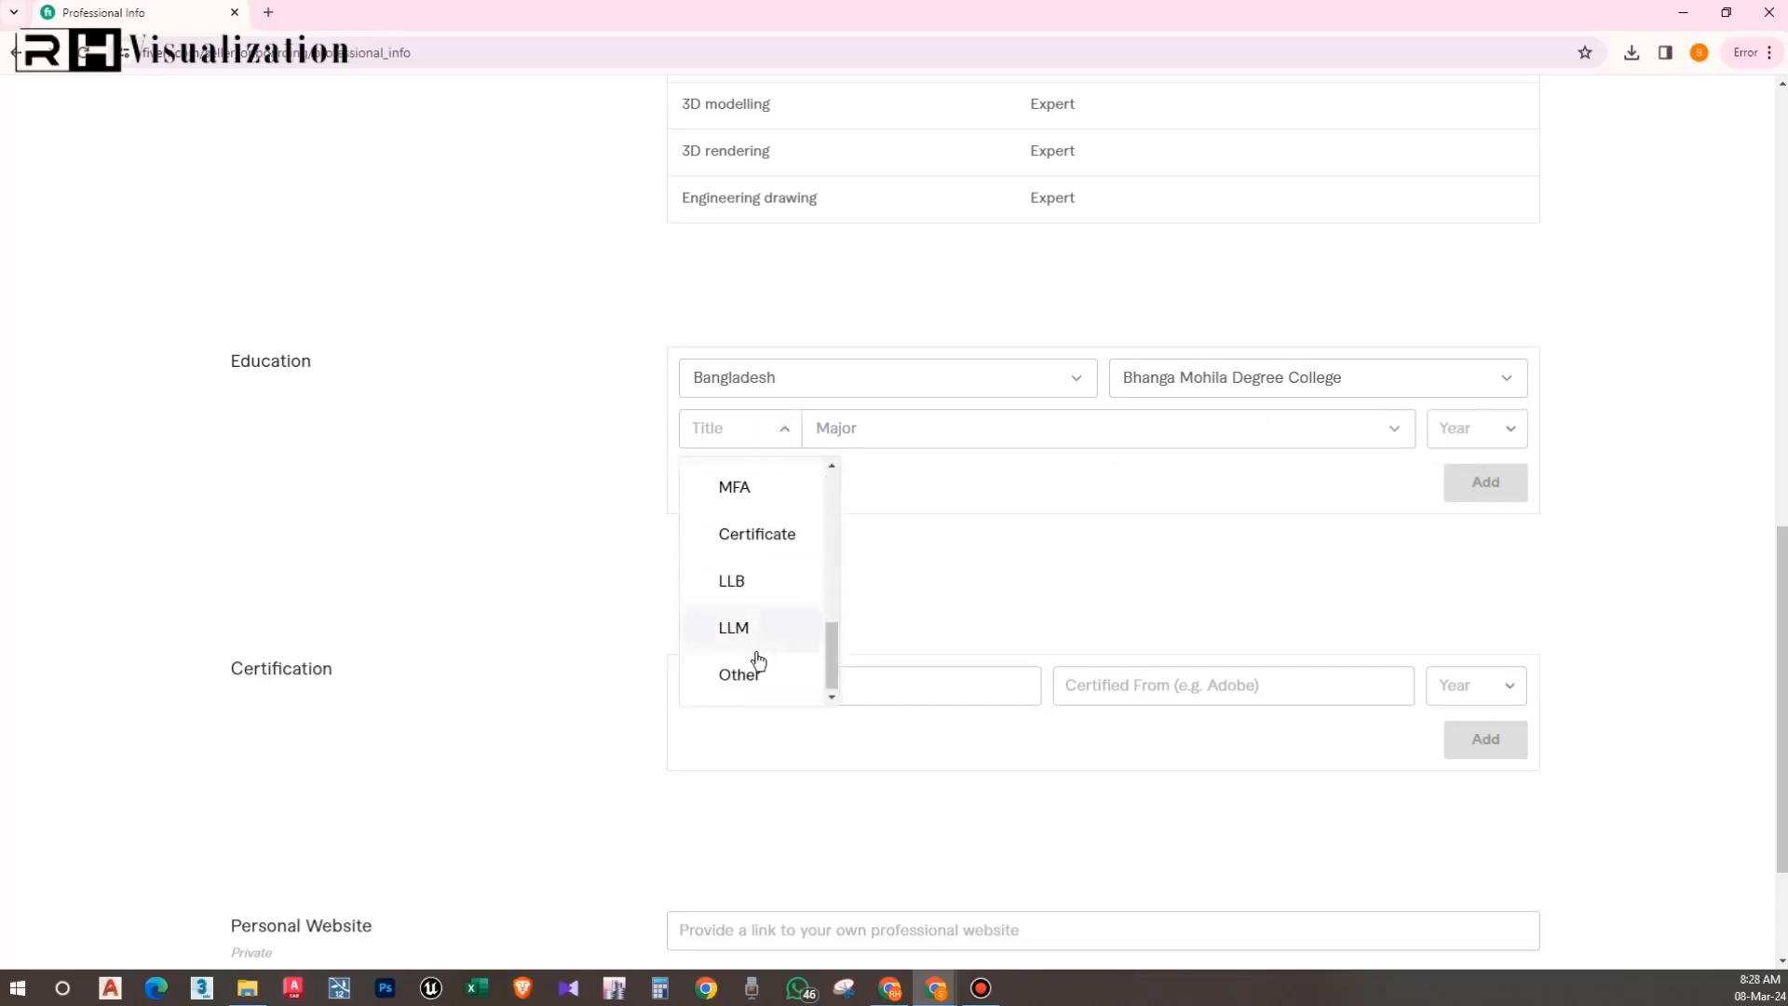
{"action": "left_click", "coordinate": [758, 532]}
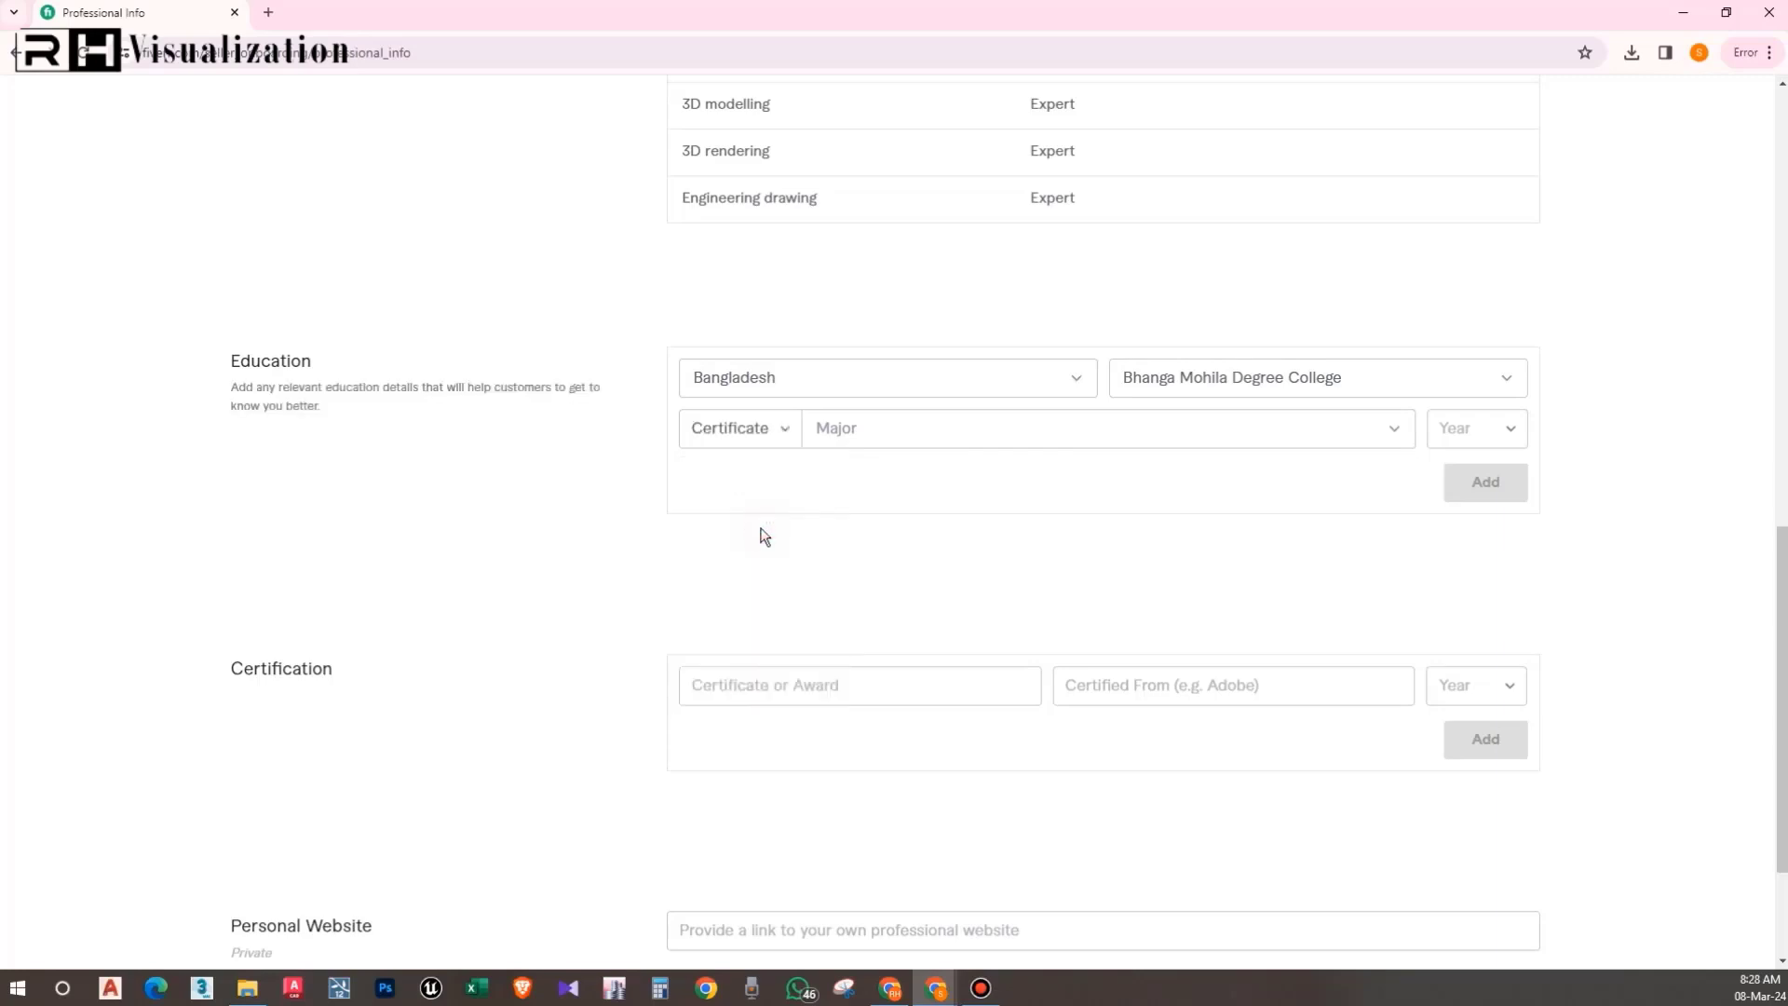
{"action": "left_click", "coordinate": [870, 440]}
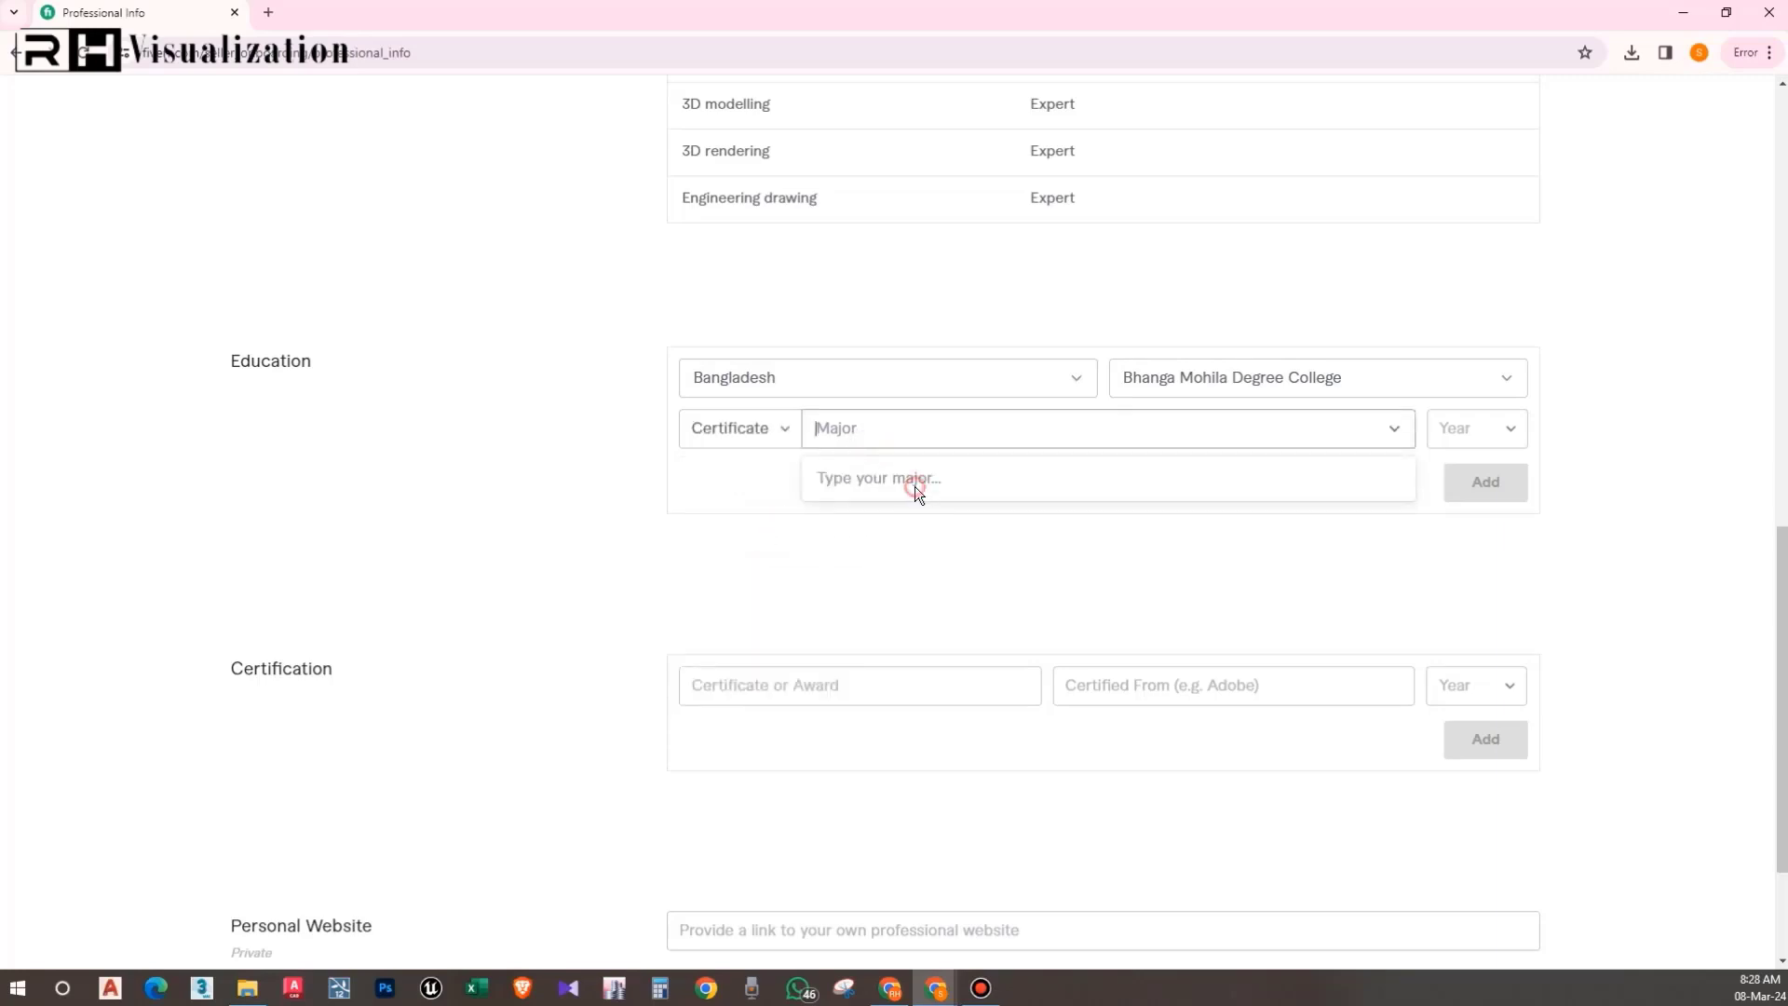
{"action": "left_click", "coordinate": [902, 427]}
{"action": "left_click", "coordinate": [899, 426]}
{"action": "type", "text": "I"}
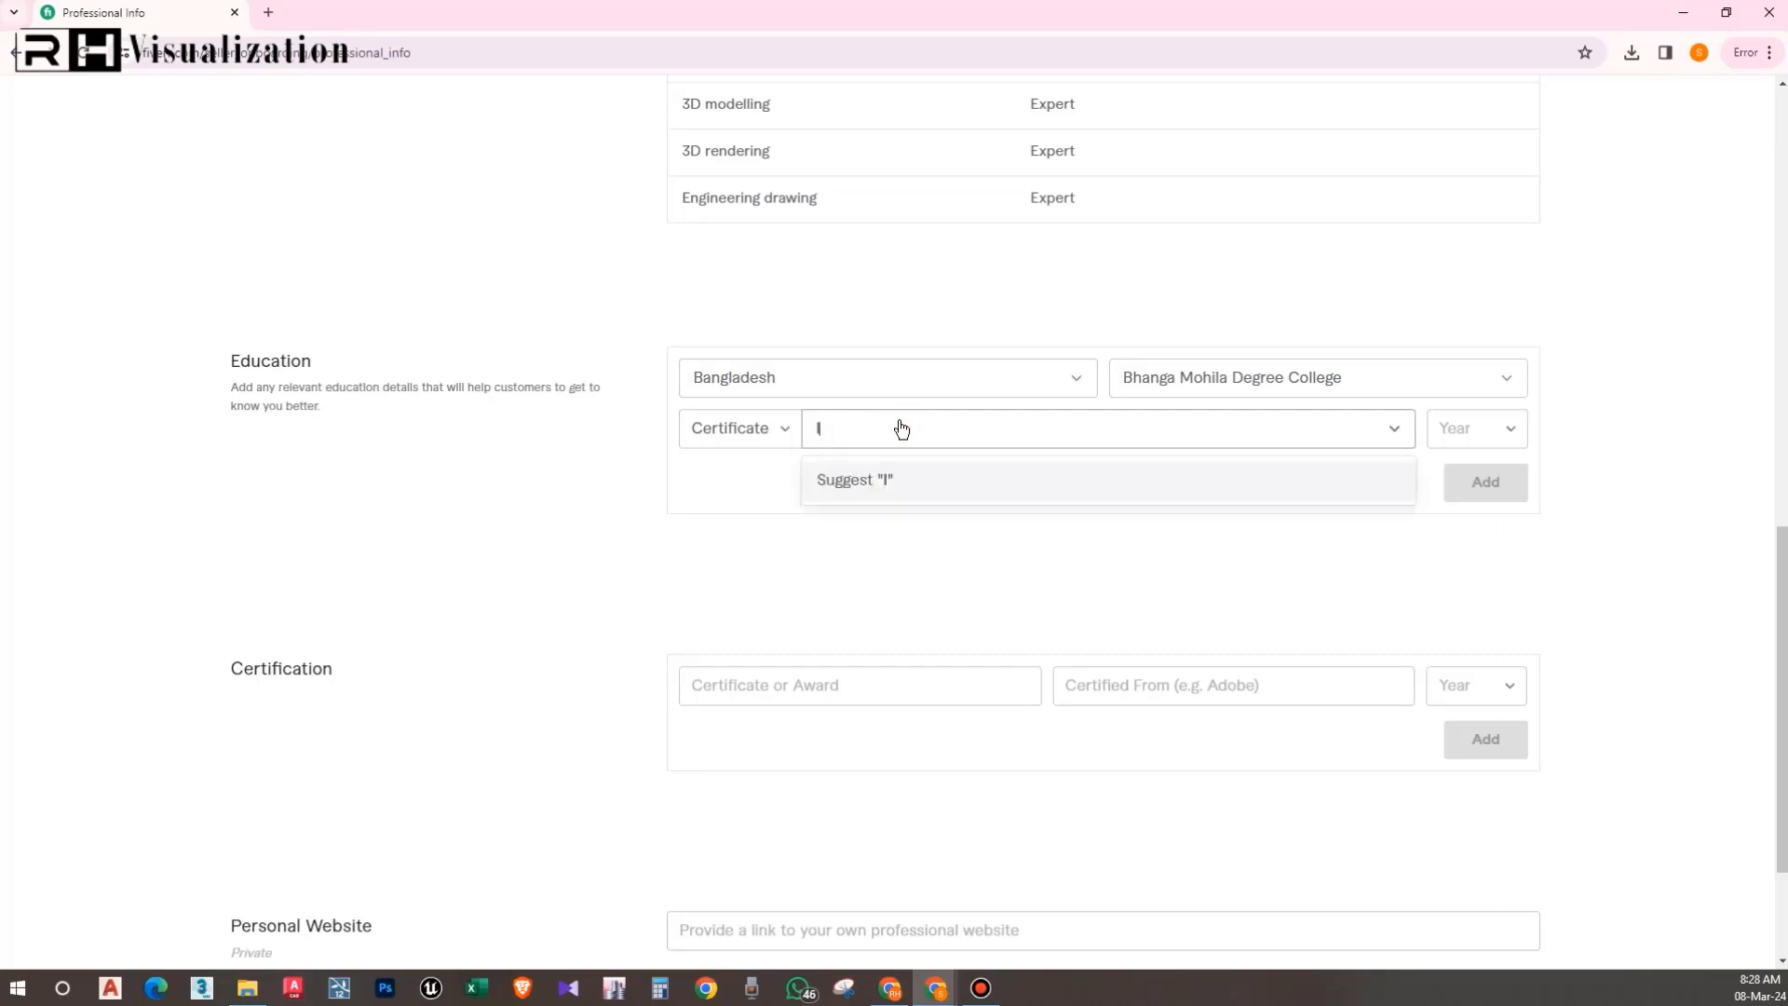
{"action": "type", "text": "nterml"}
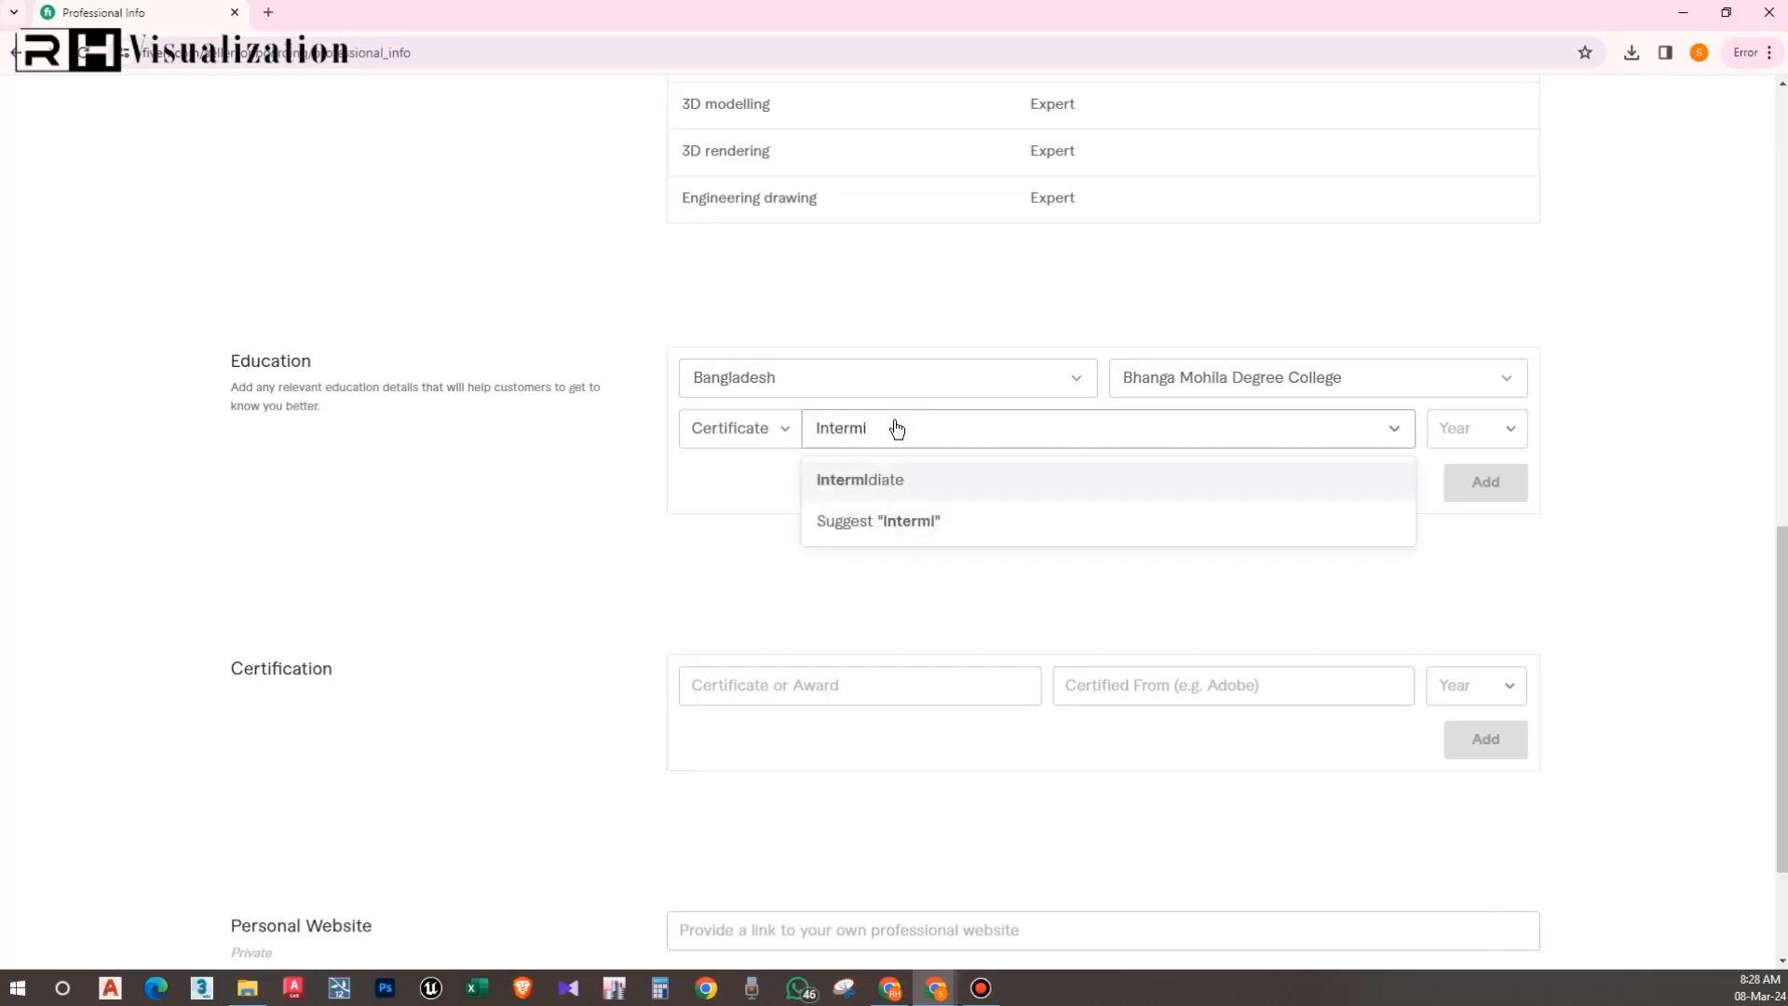
{"action": "left_click", "coordinate": [846, 481]}
Step: Pick 2016 as the graduation year and add the education entry
{"action": "left_click", "coordinate": [1457, 438]}
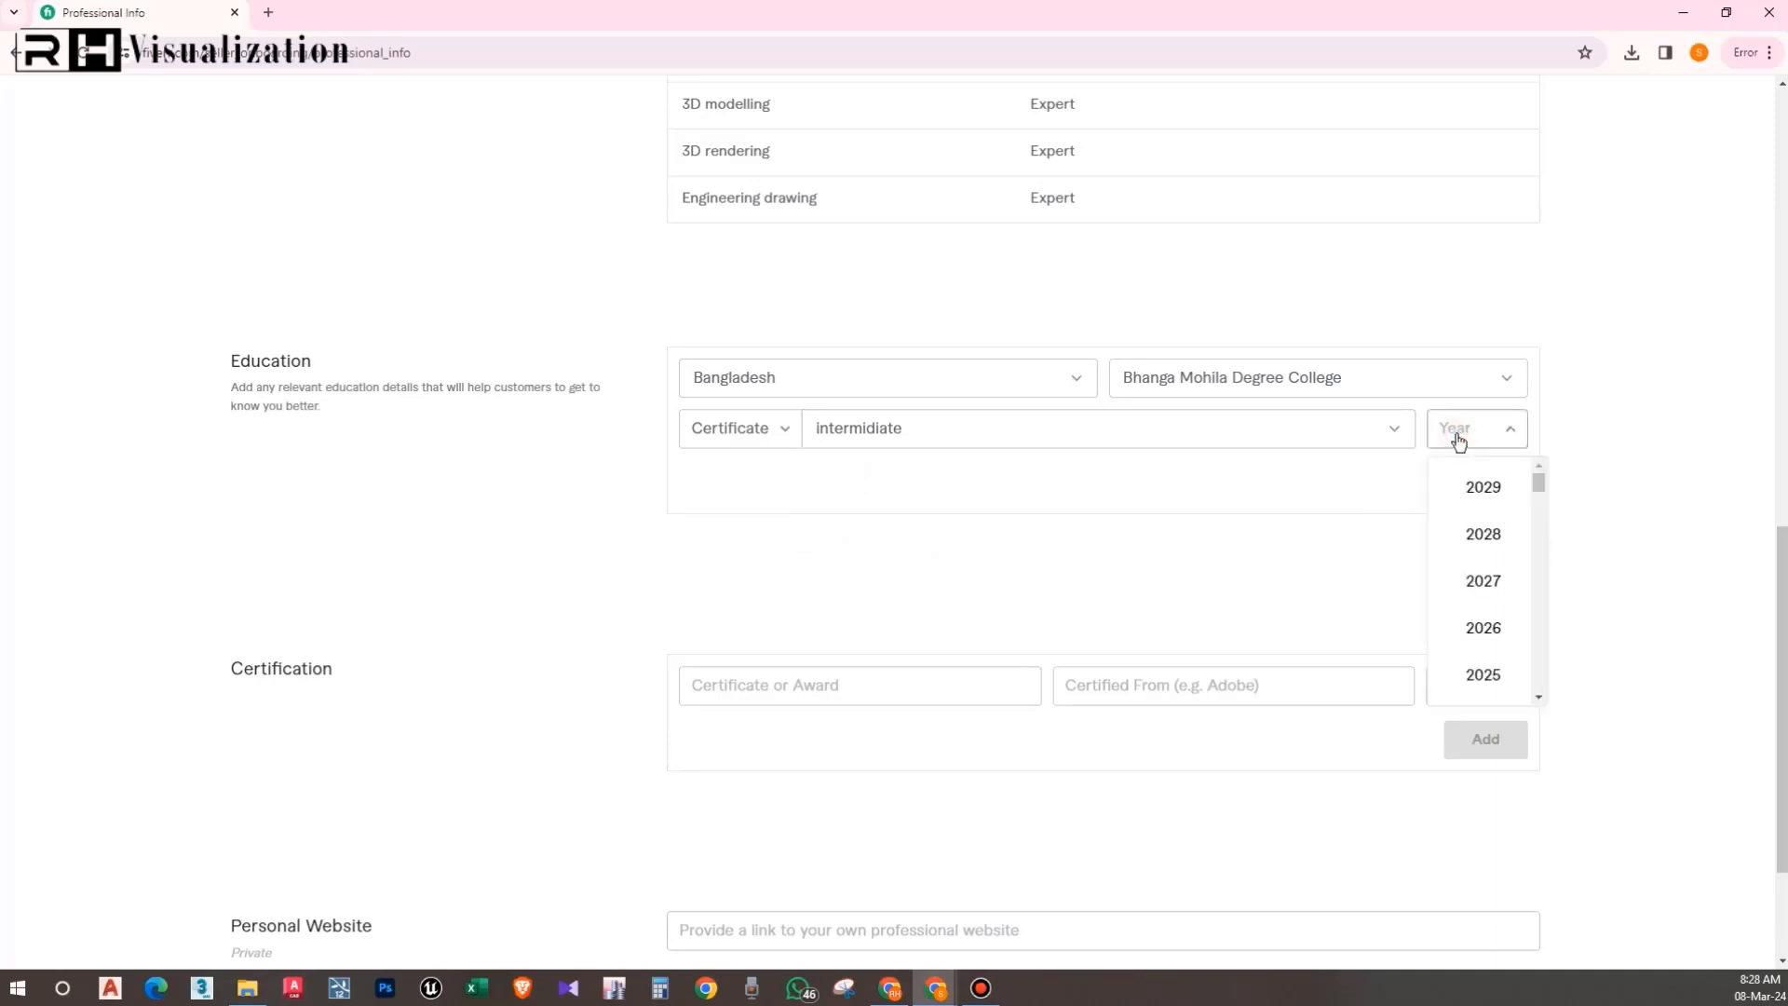
{"action": "scroll", "coordinate": [1510, 642], "scroll_direction": "down", "scroll_amount": 2}
{"action": "scroll", "coordinate": [1510, 642], "scroll_direction": "down", "scroll_amount": 3}
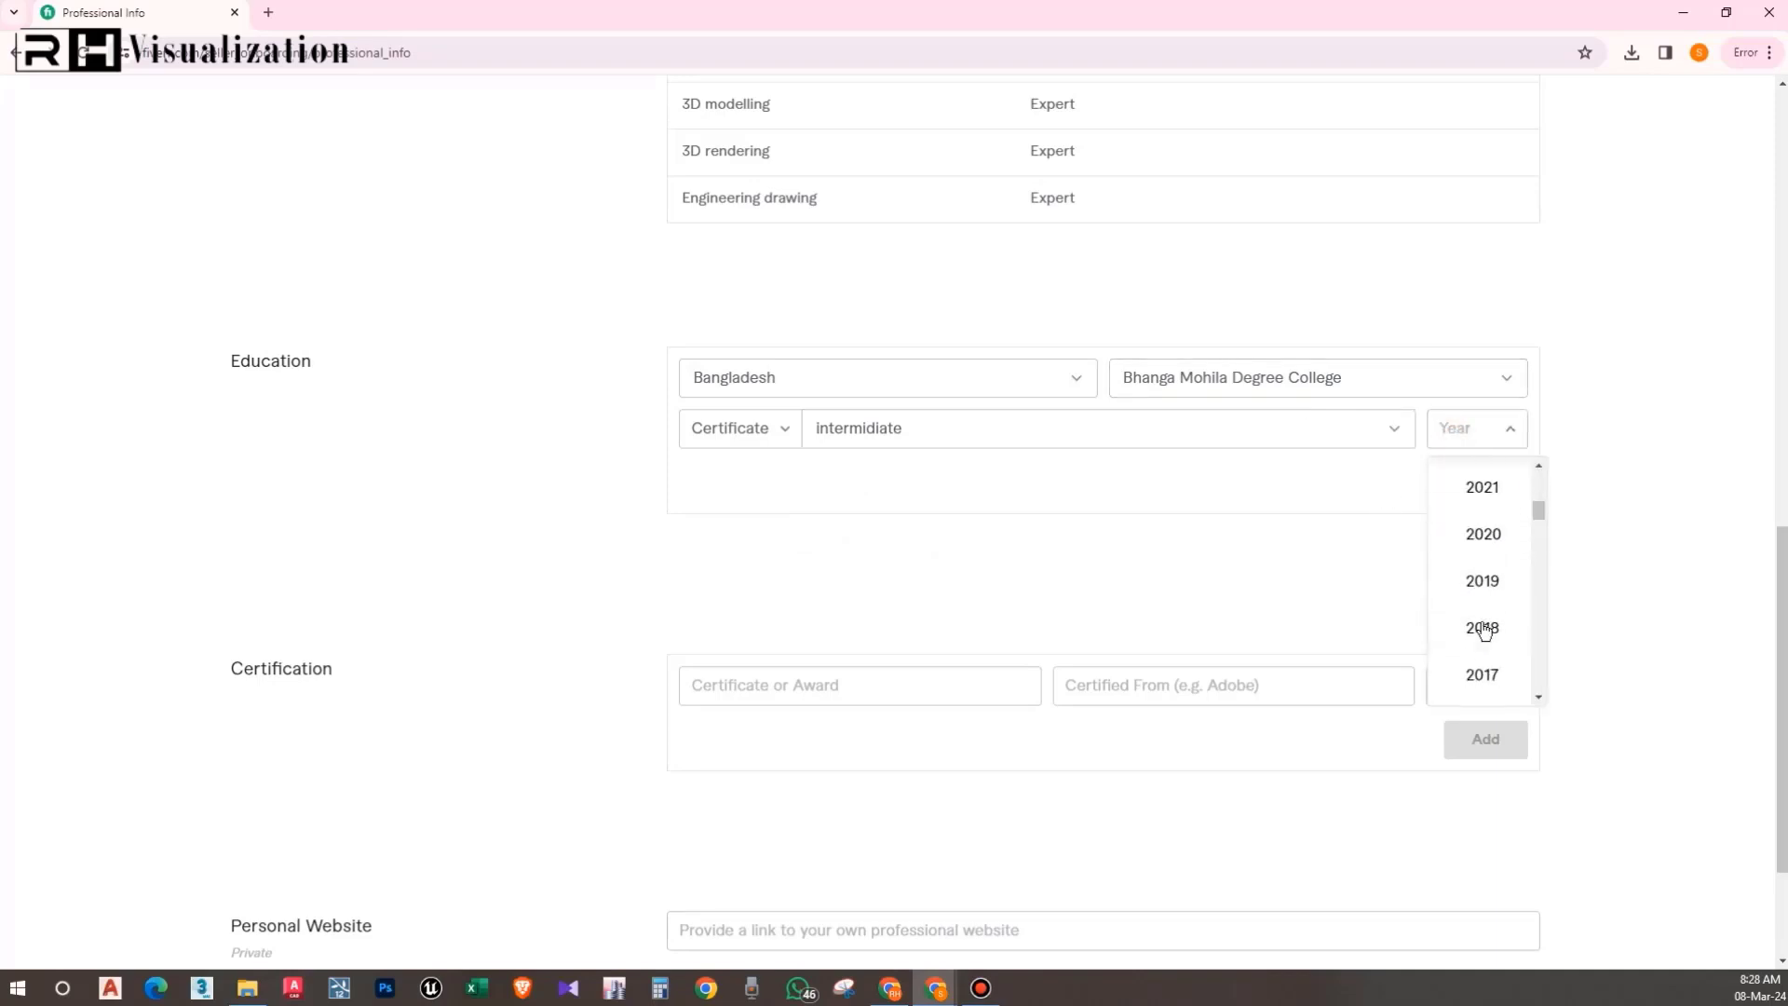
{"action": "scroll", "coordinate": [1483, 627], "scroll_direction": "down", "scroll_amount": 1}
{"action": "scroll", "coordinate": [1483, 627], "scroll_direction": "down", "scroll_amount": 1}
{"action": "left_click", "coordinate": [1497, 533]}
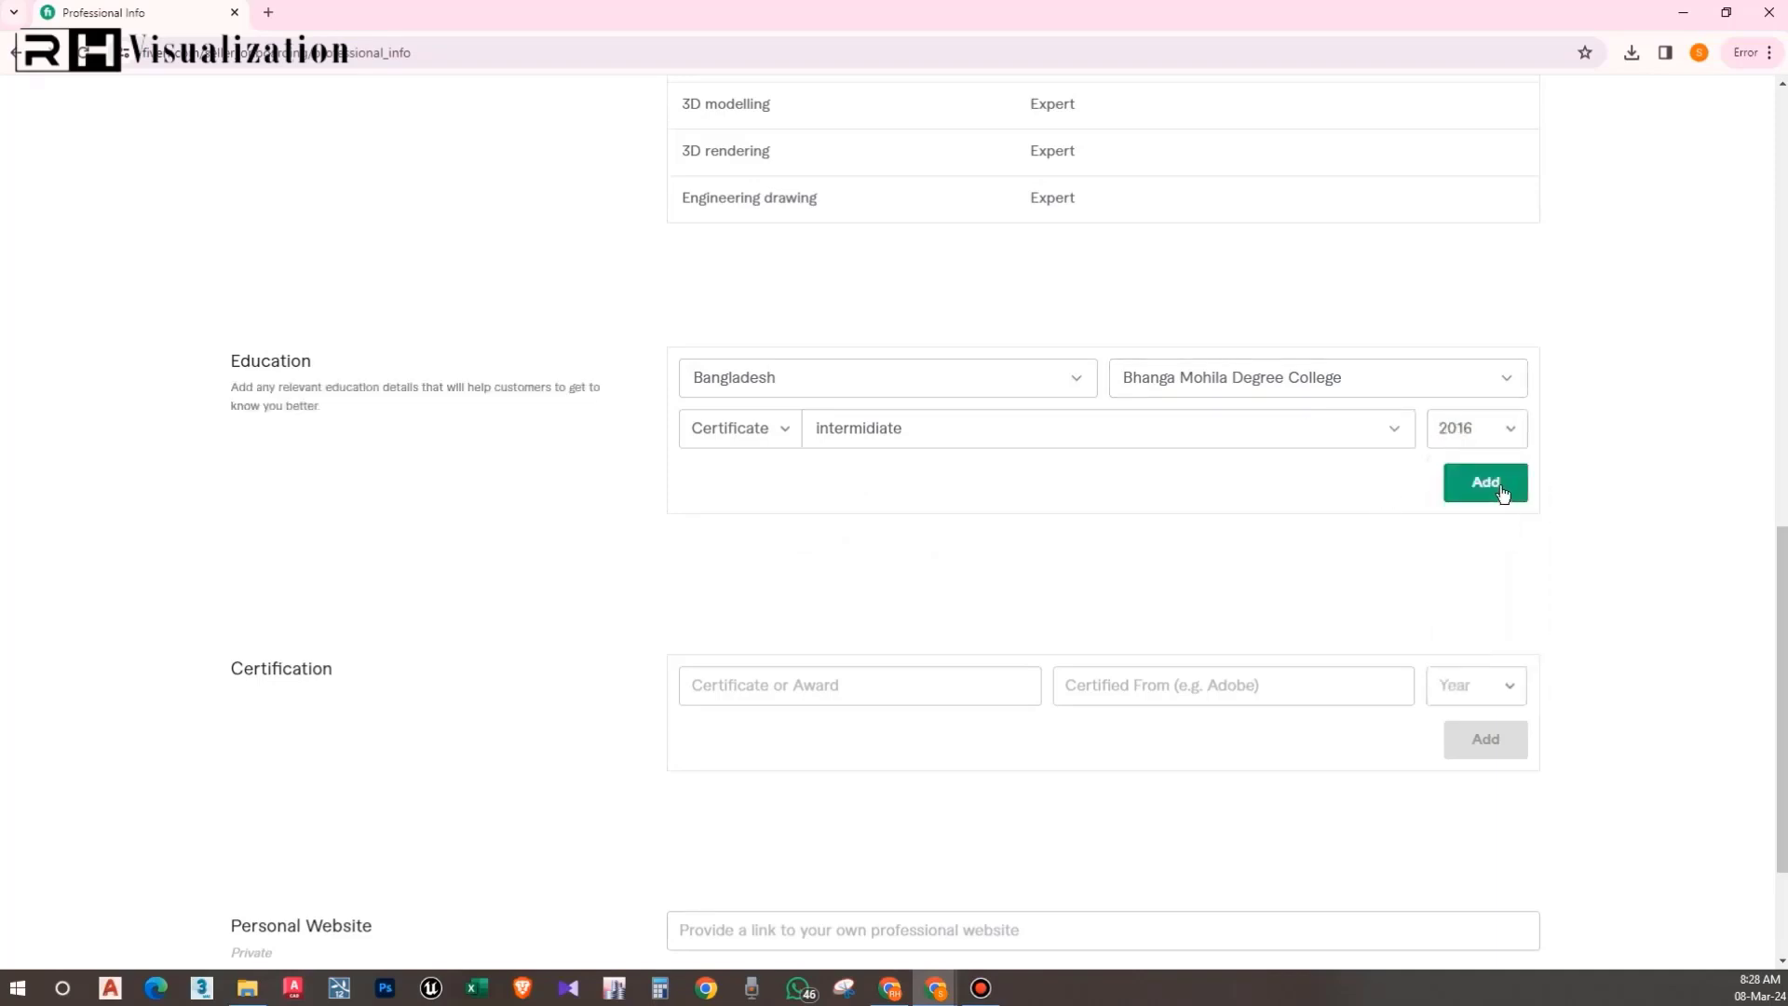
{"action": "left_click", "coordinate": [1487, 483]}
{"action": "scroll", "coordinate": [1067, 471], "scroll_direction": "down", "scroll_amount": 1}
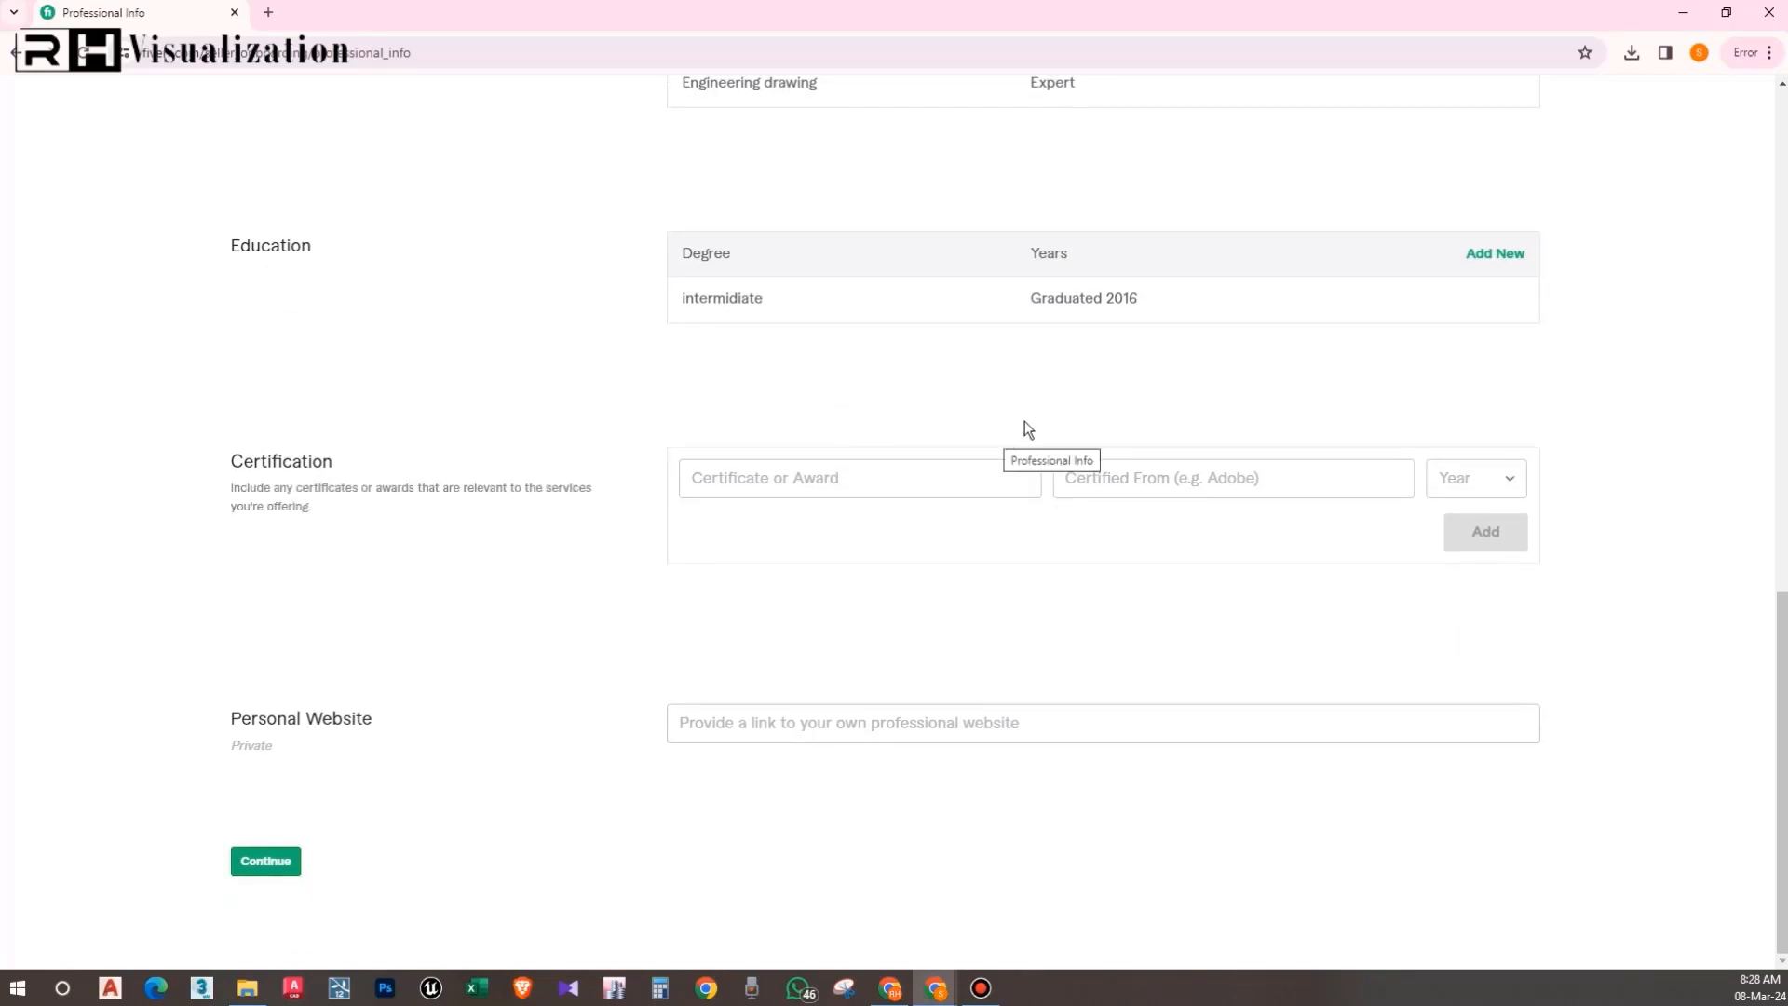
Step: Try adding an empty certification, then submit the Professional Info form
{"action": "left_click", "coordinate": [845, 484]}
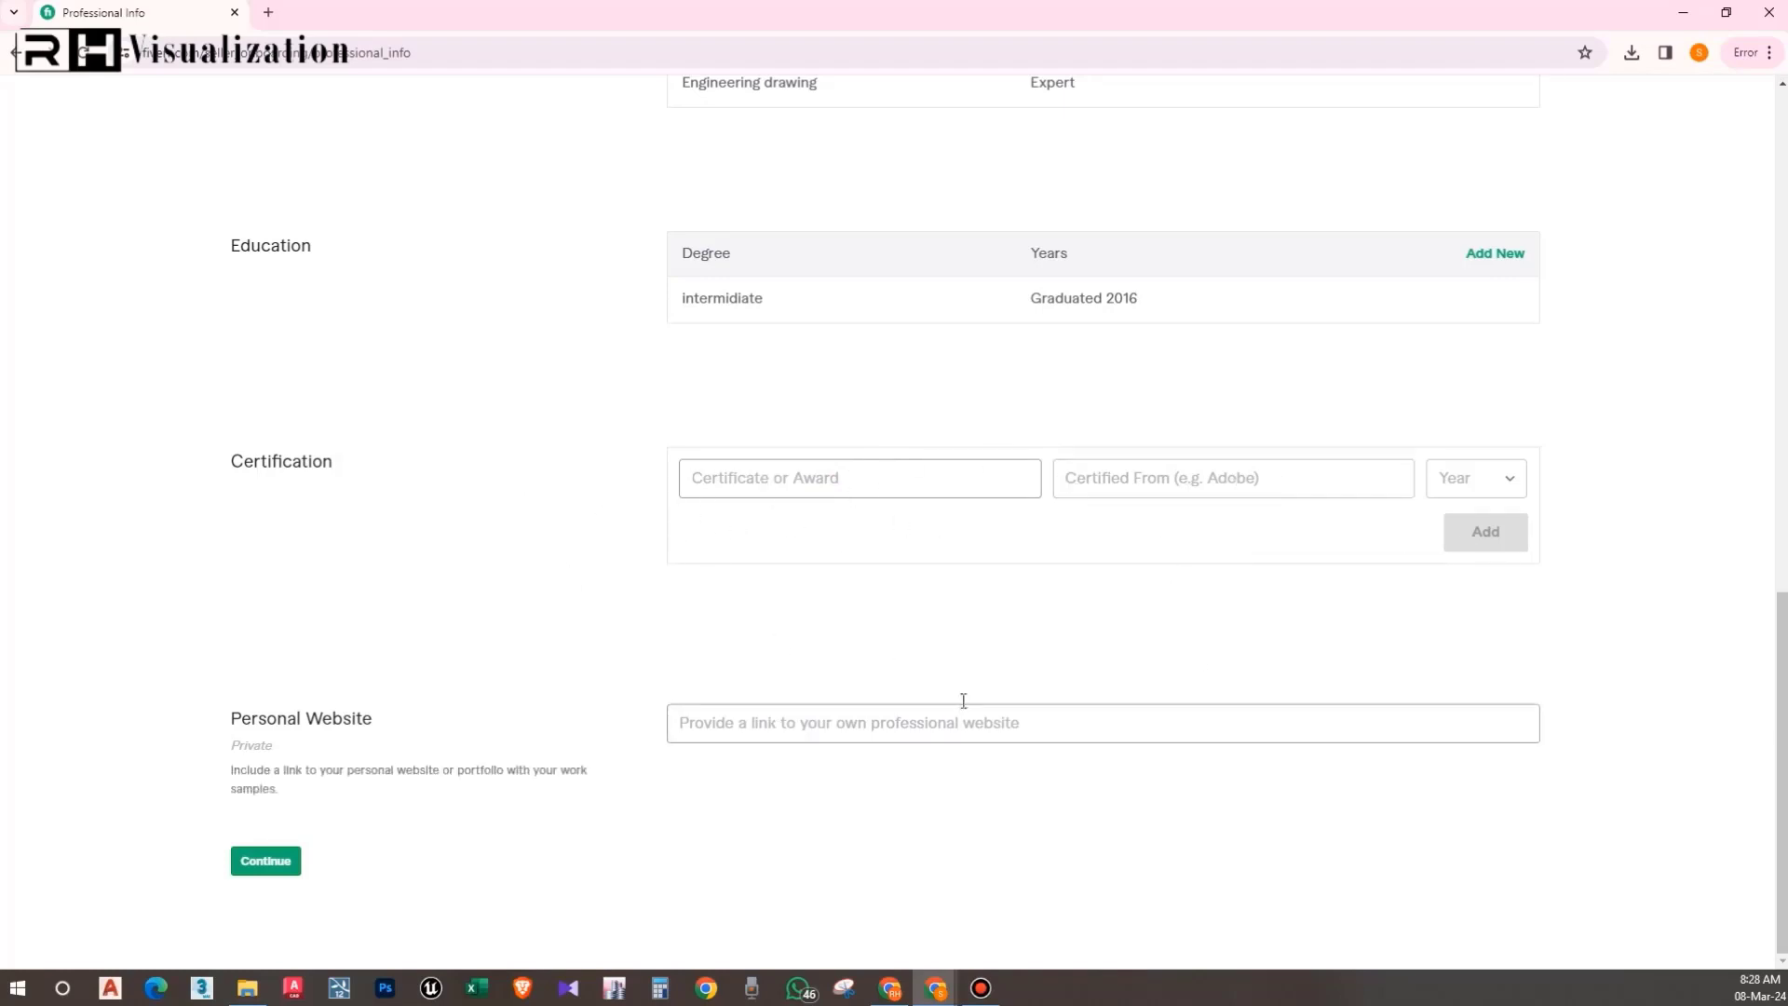
{"action": "left_click", "coordinate": [1503, 512]}
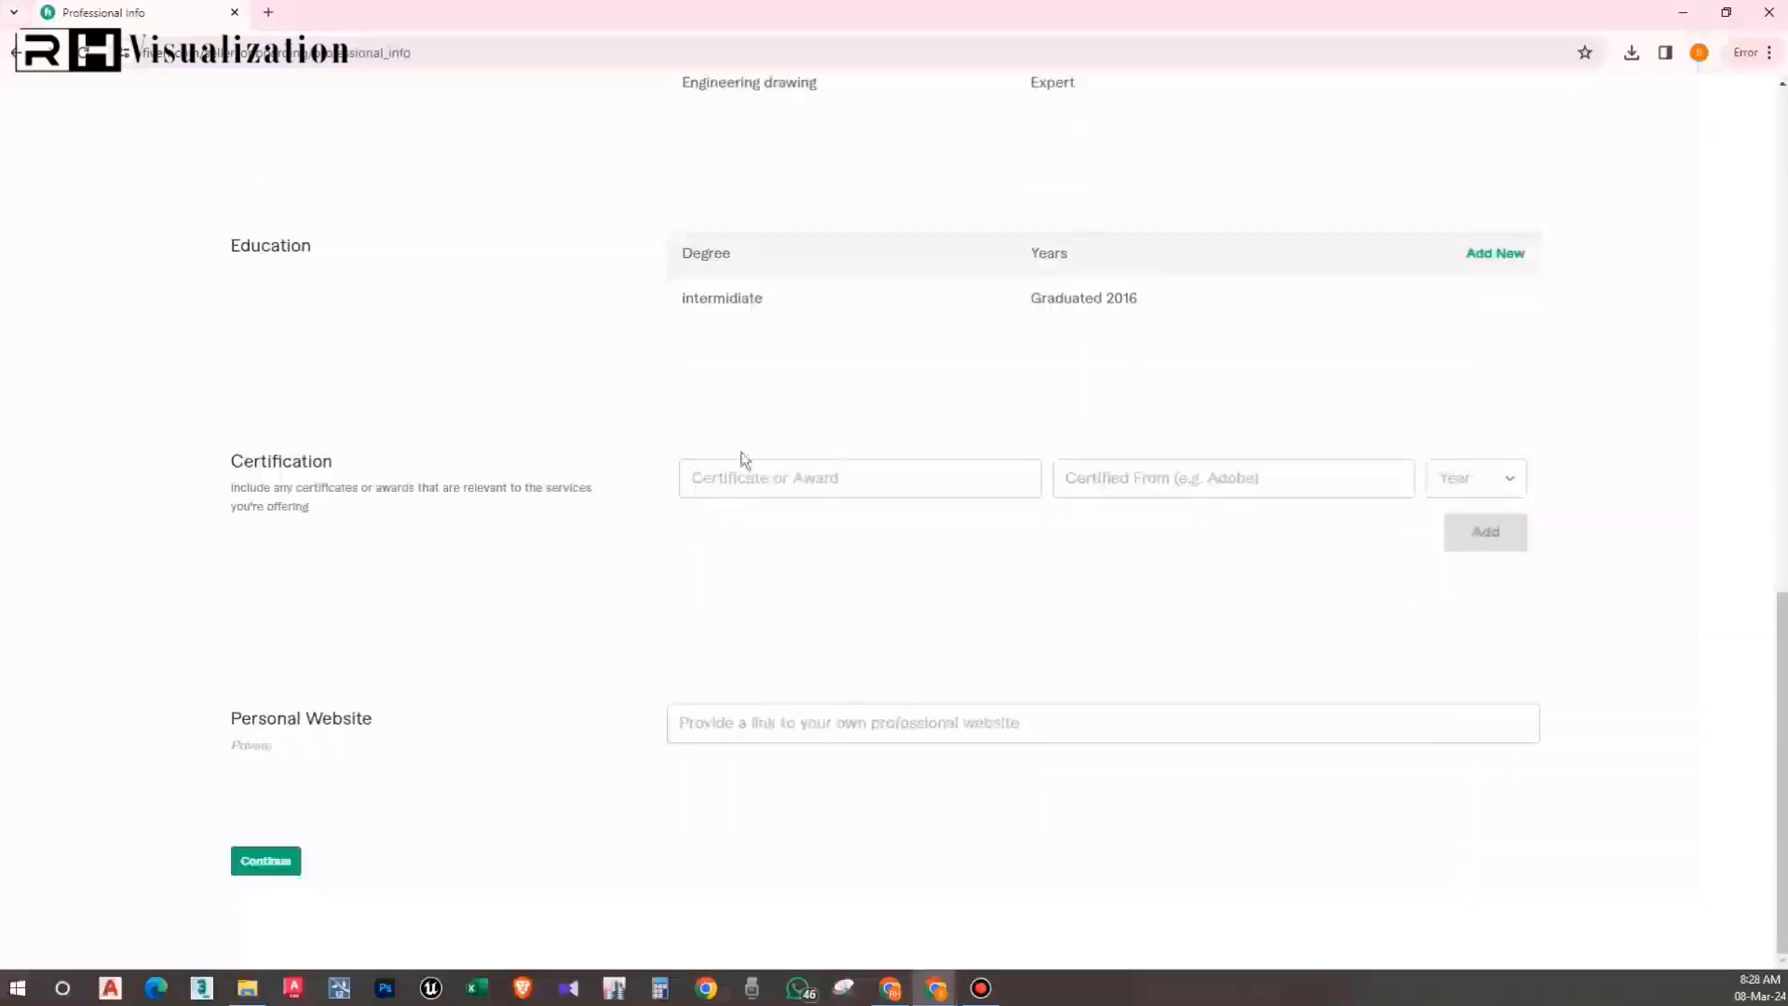
{"action": "left_click", "coordinate": [266, 862]}
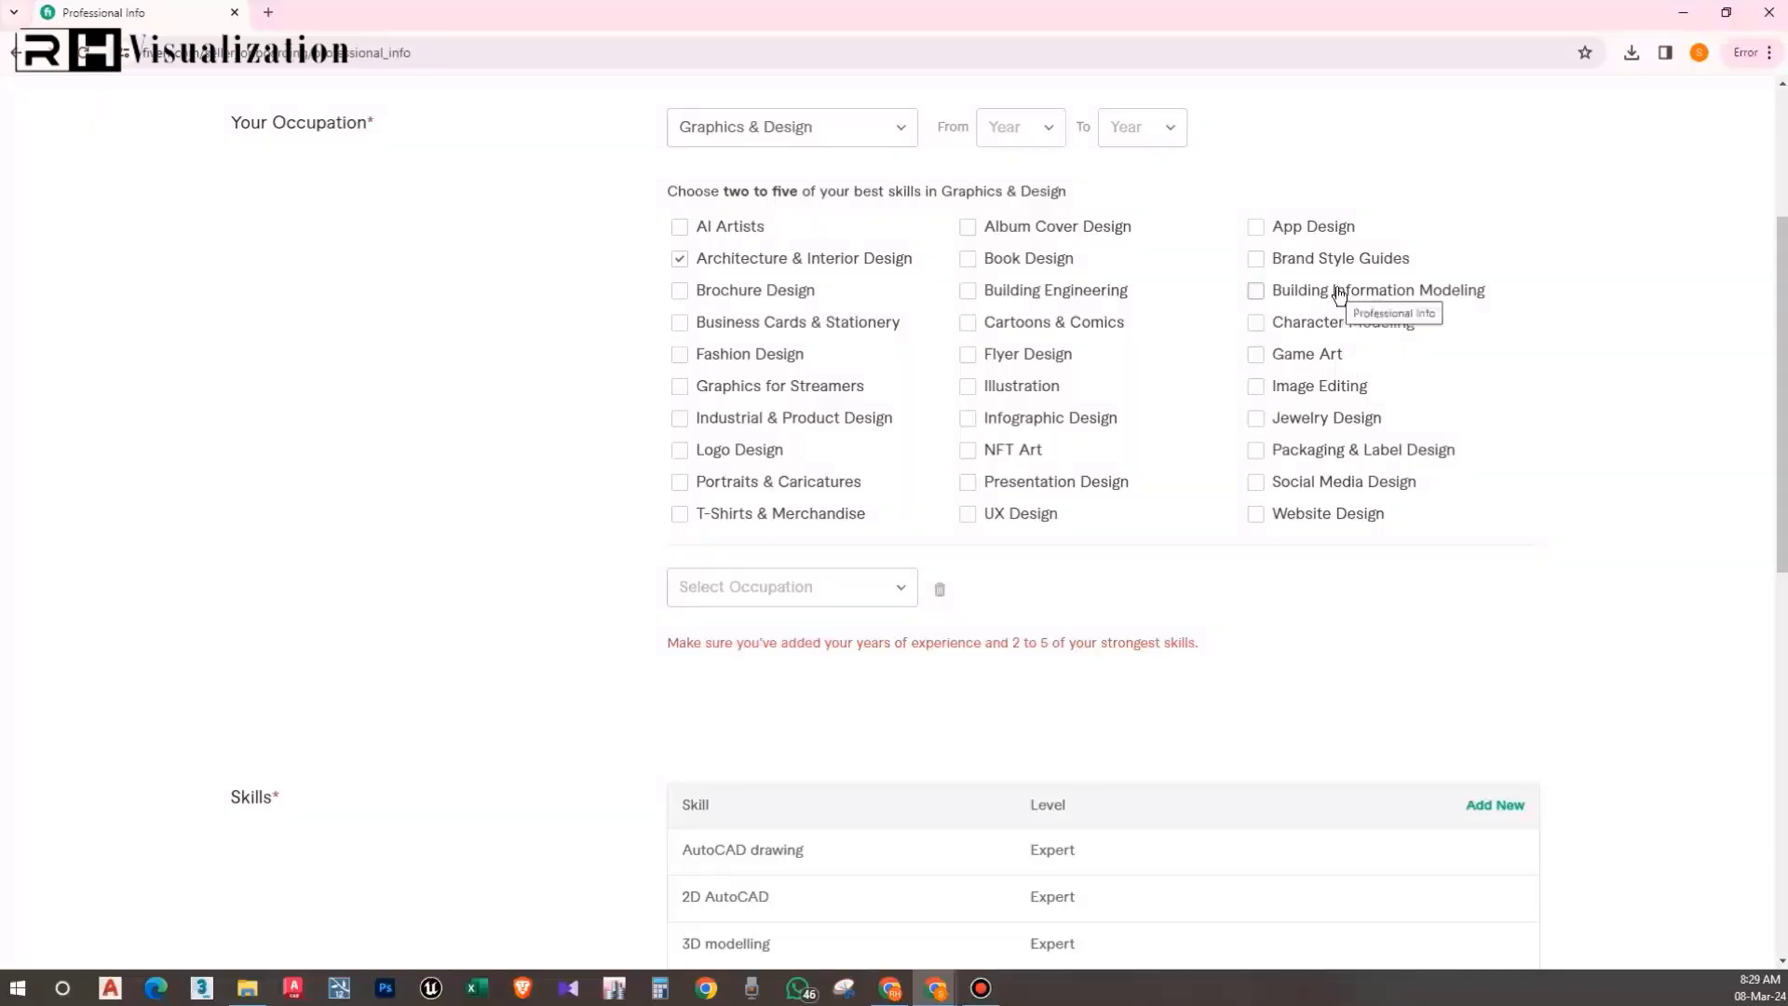
Step: Tick Building Engineering and Illustration under Graphics & Design, then resubmit the form
{"action": "left_click", "coordinate": [968, 293]}
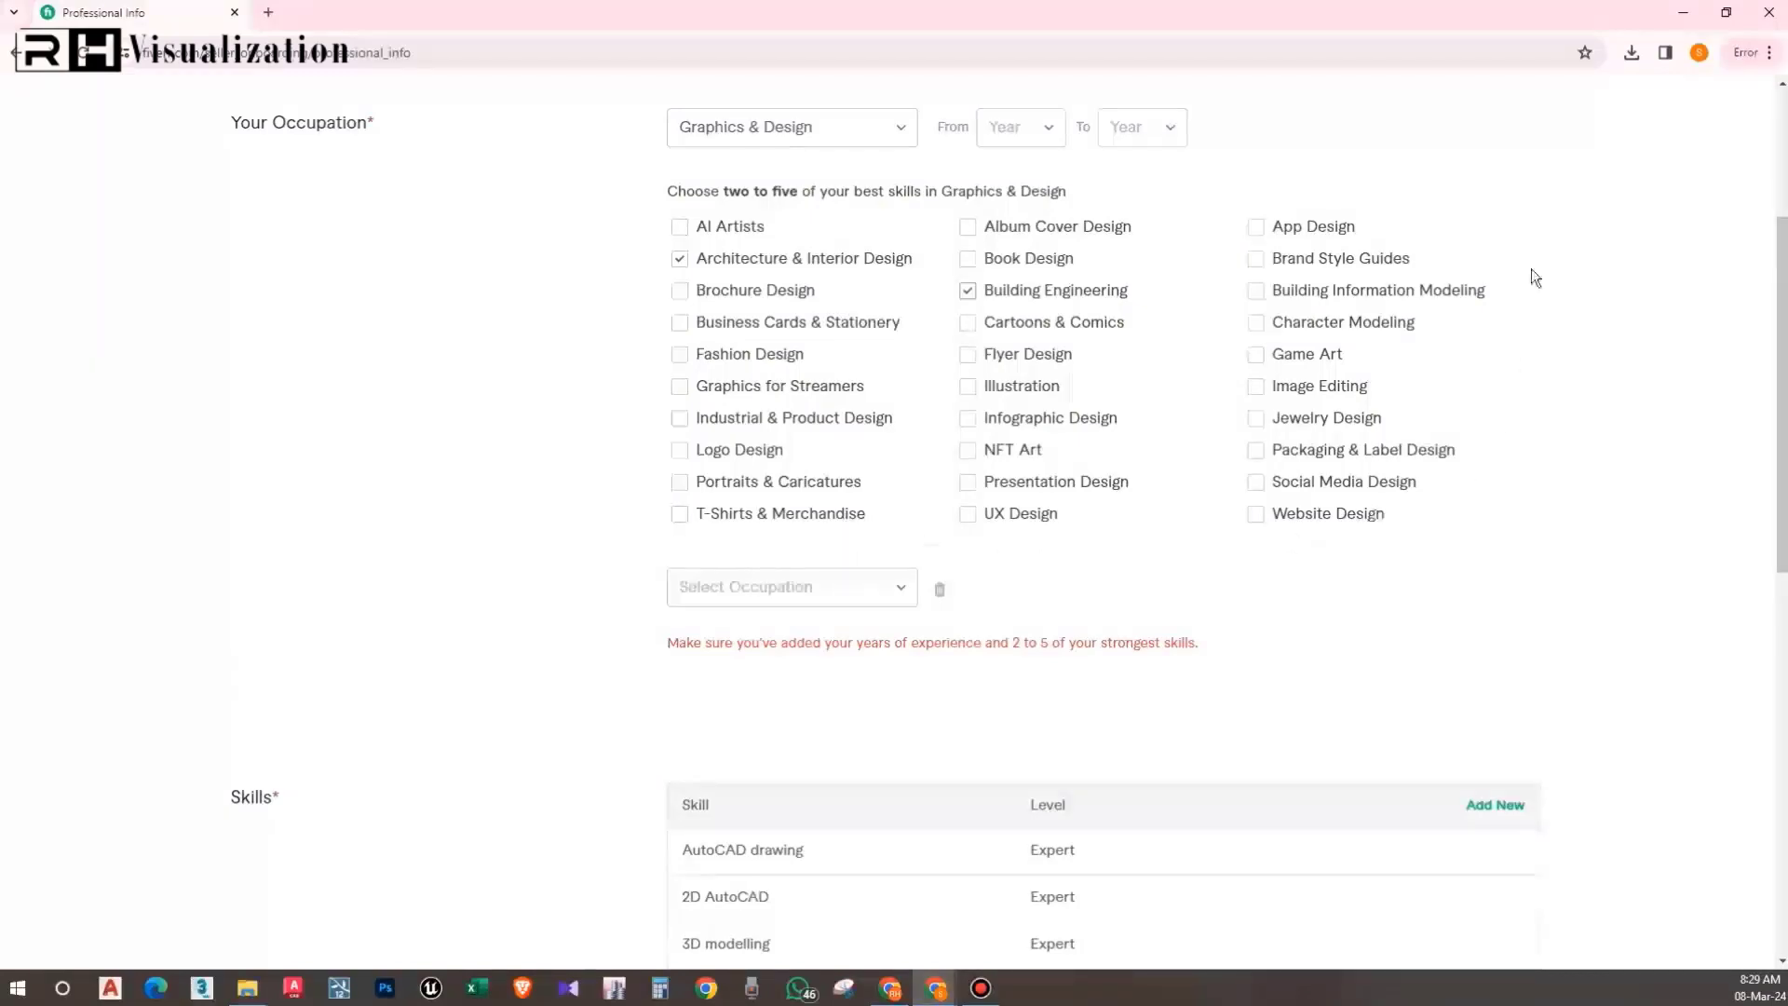
{"action": "scroll", "coordinate": [850, 319], "scroll_direction": "down", "scroll_amount": 2}
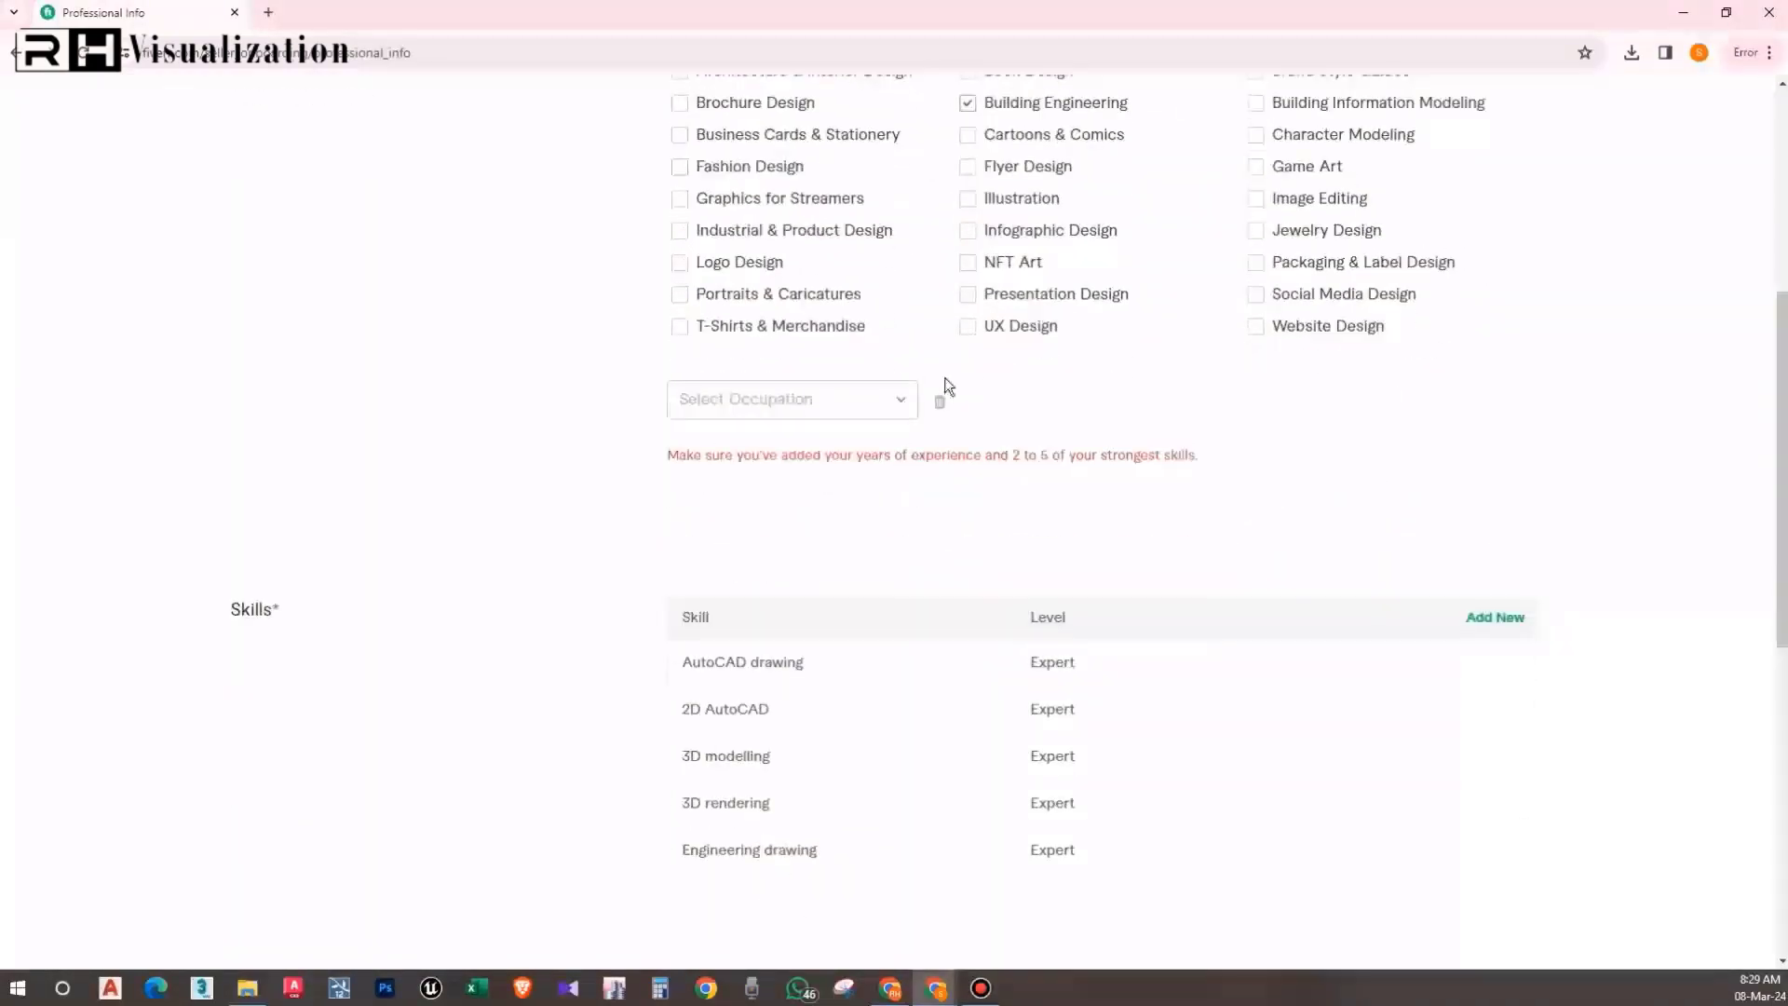
{"action": "scroll", "coordinate": [945, 387], "scroll_direction": "up", "scroll_amount": 1}
{"action": "left_click", "coordinate": [847, 496]}
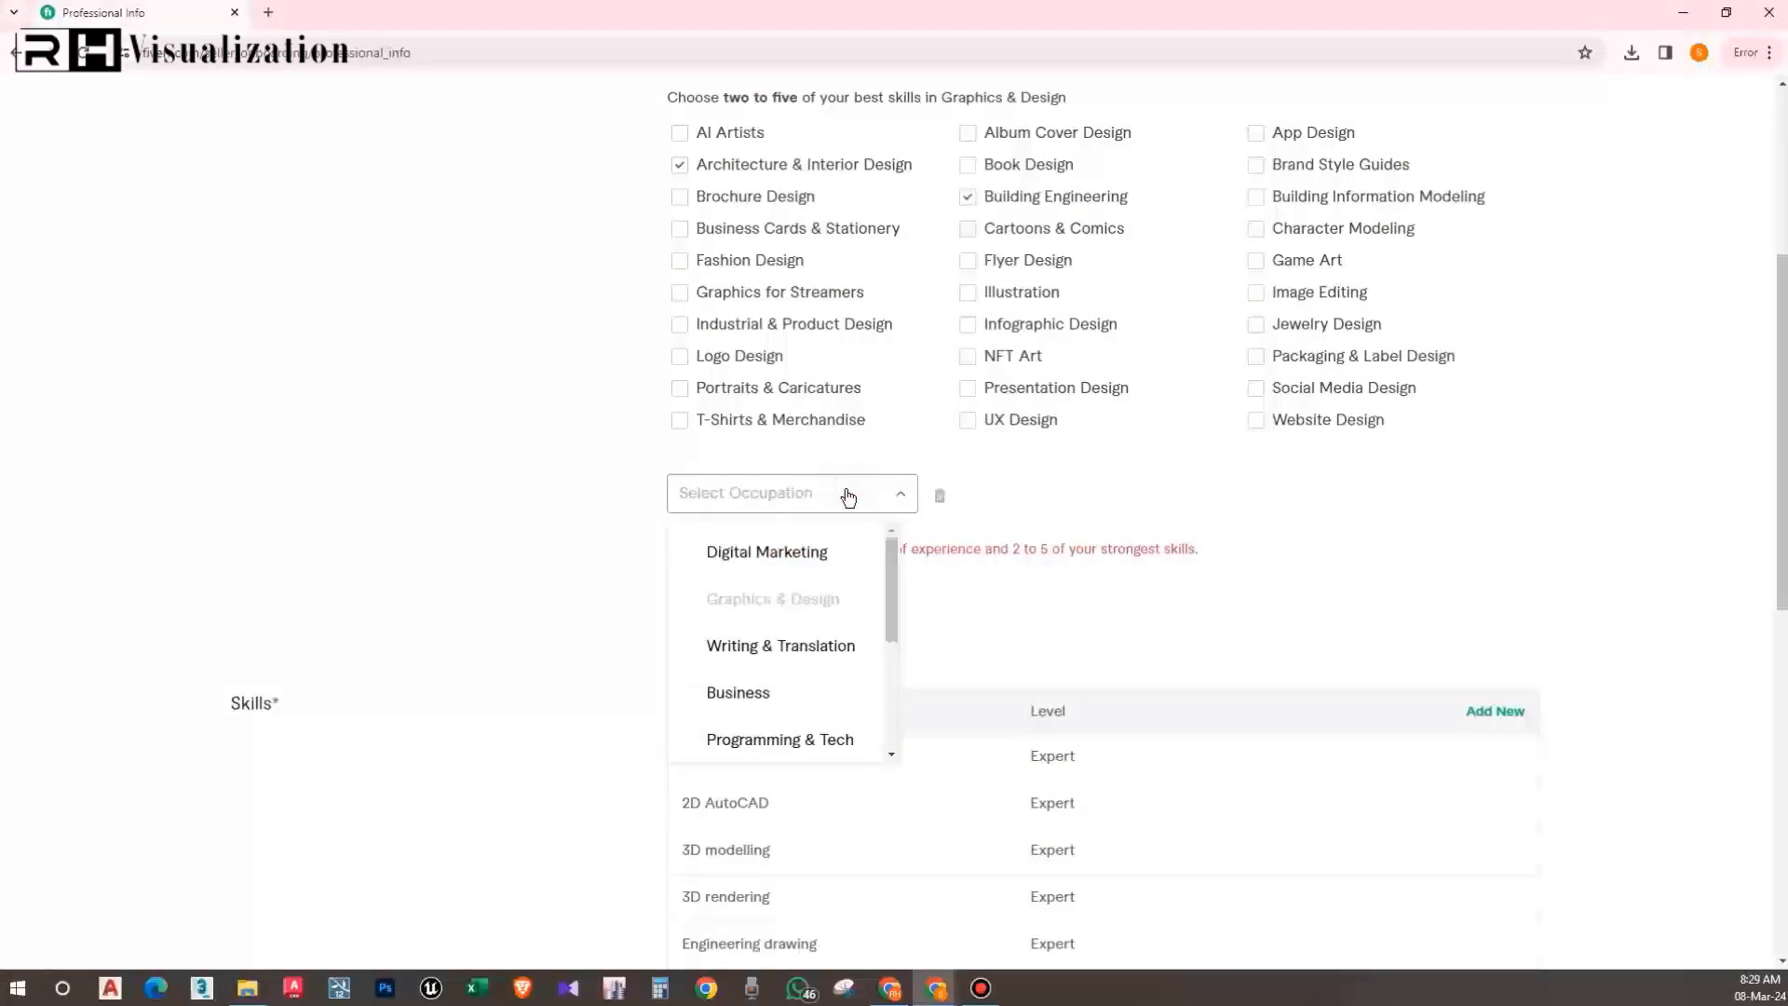
{"action": "left_click", "coordinate": [903, 495]}
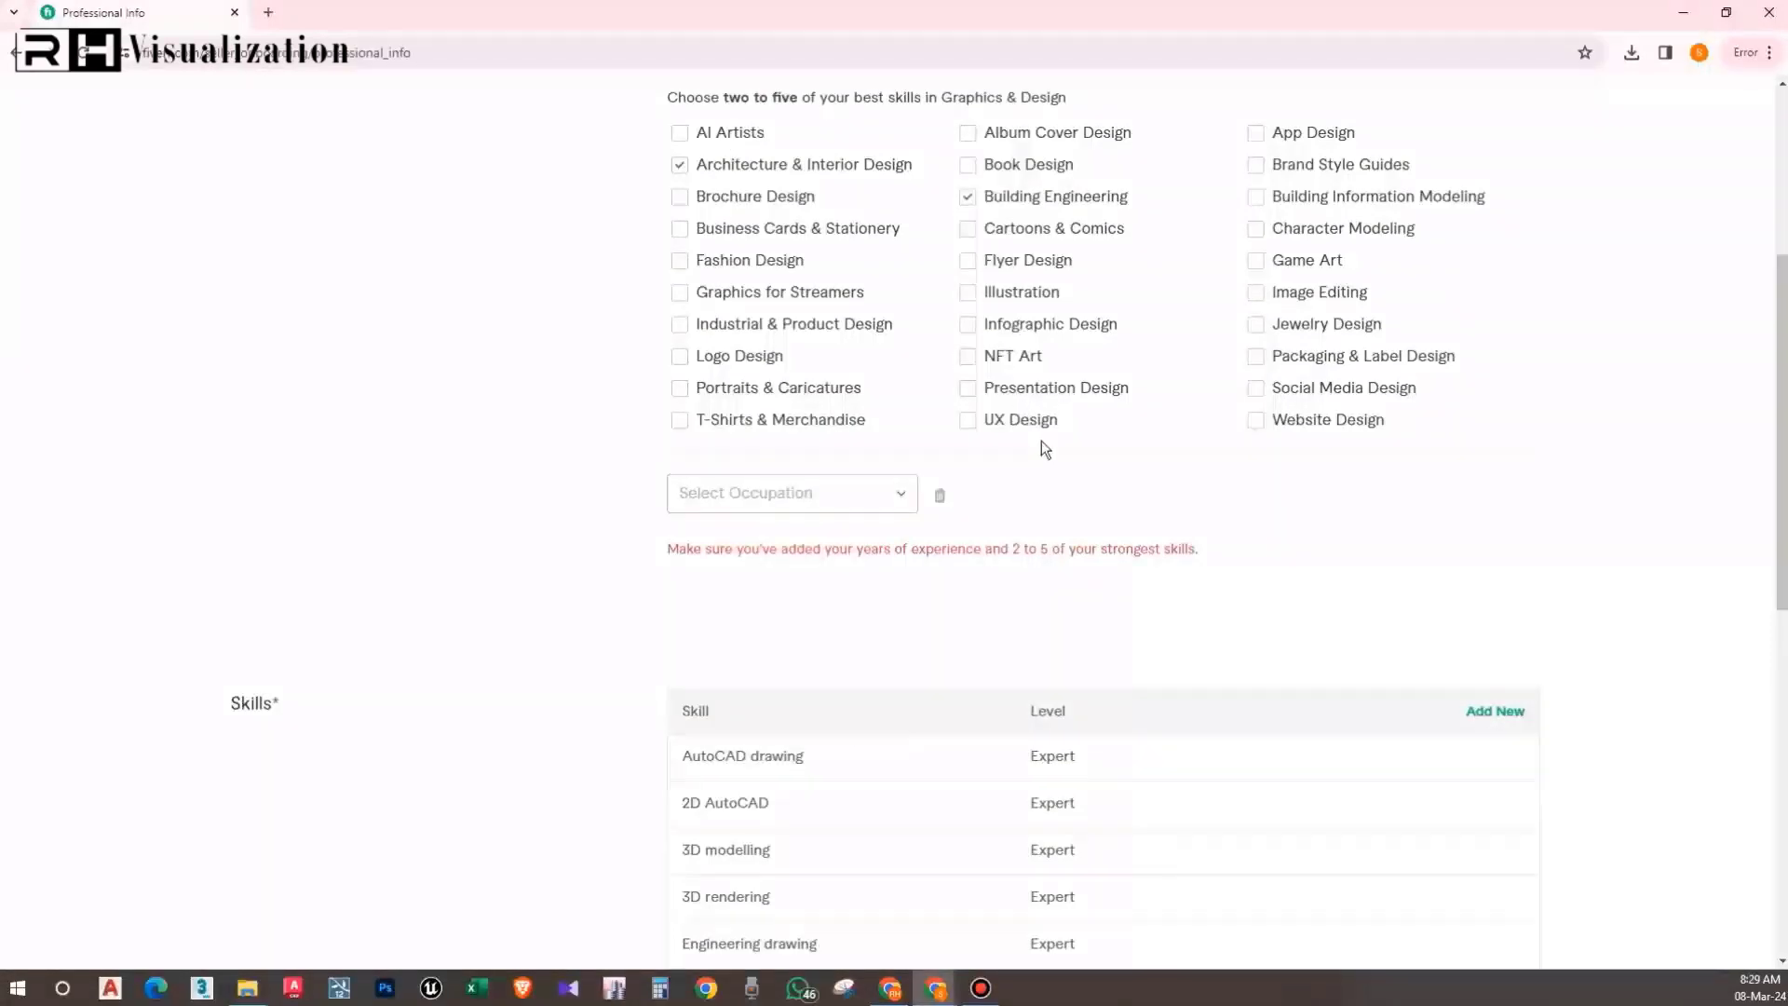
{"action": "scroll", "coordinate": [1045, 424], "scroll_direction": "up", "scroll_amount": 1}
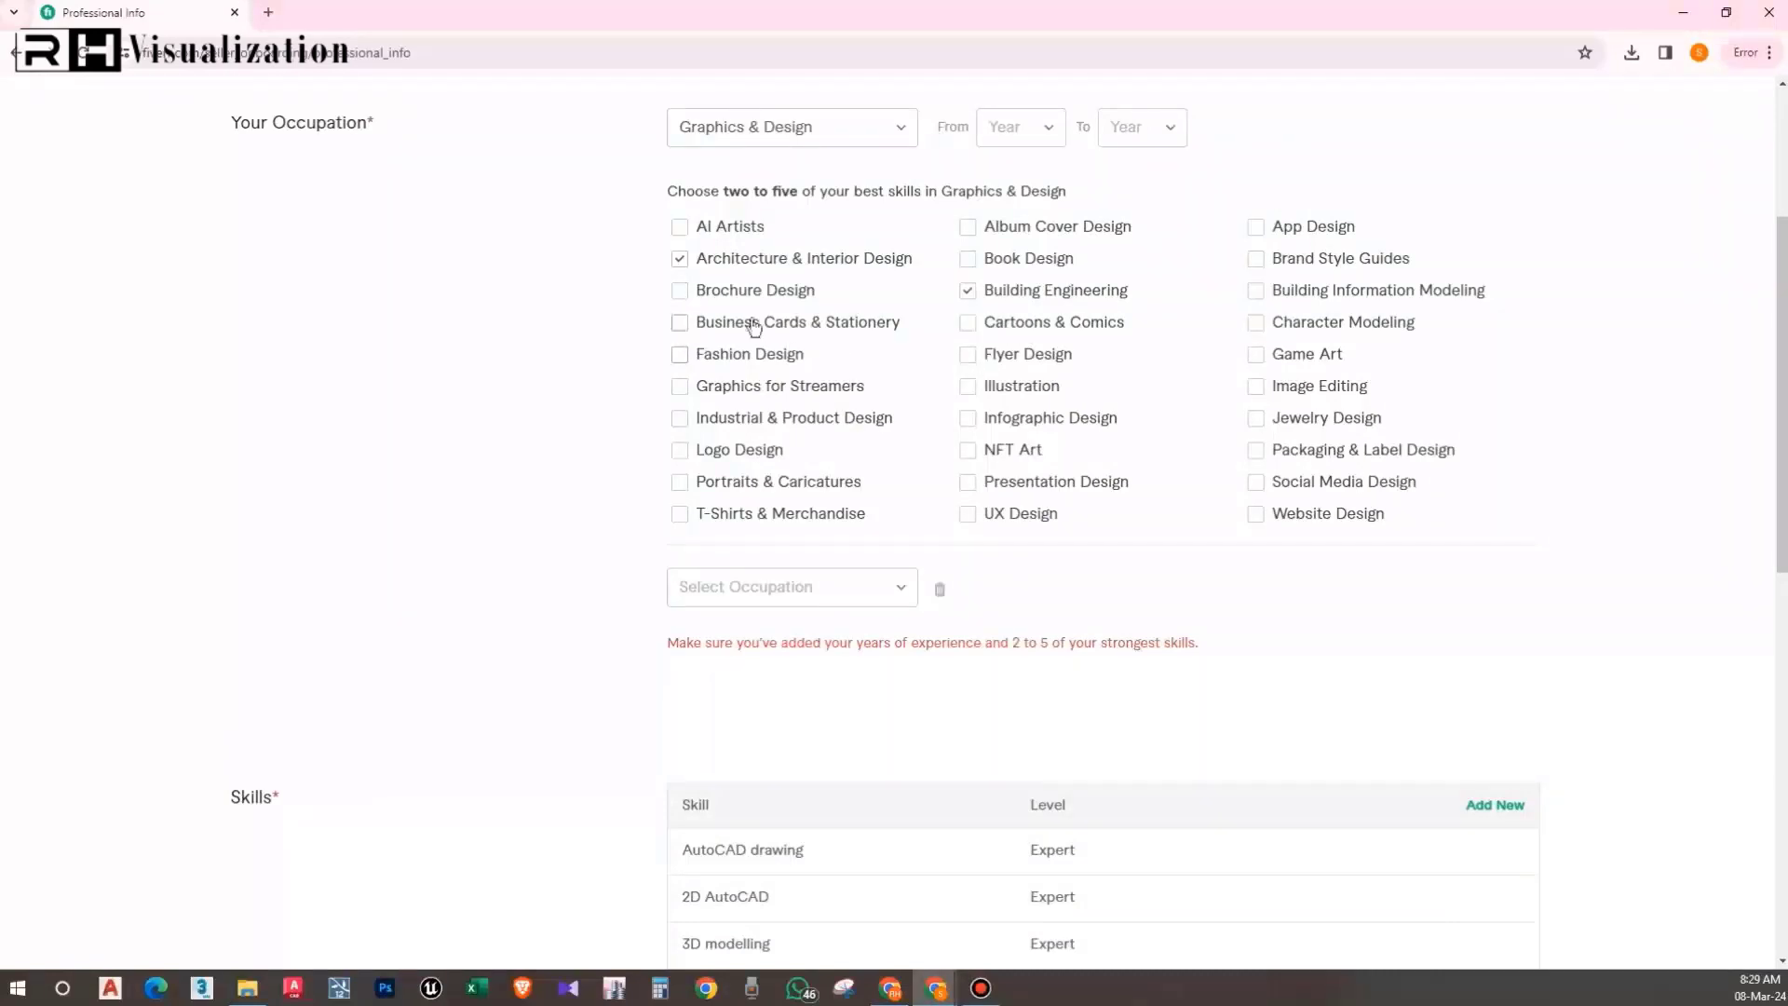
{"action": "left_click", "coordinate": [968, 389]}
{"action": "scroll", "coordinate": [1351, 510], "scroll_direction": "down", "scroll_amount": 7}
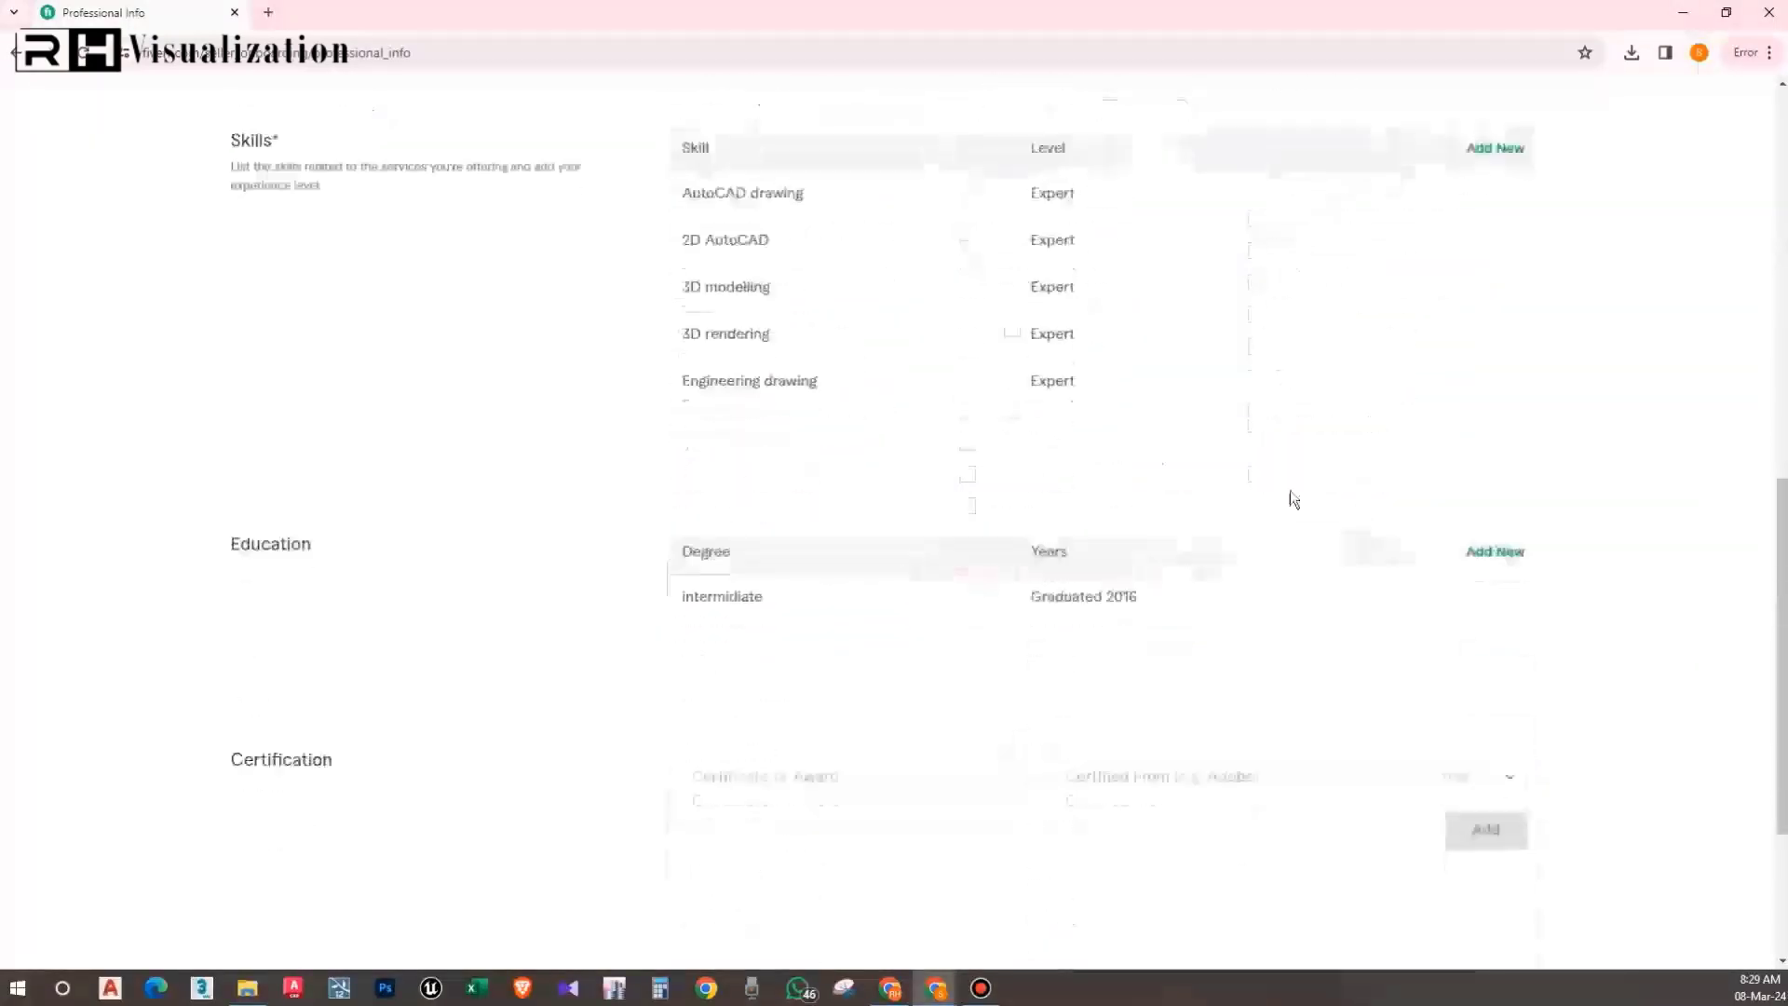
{"action": "scroll", "coordinate": [1289, 498], "scroll_direction": "down", "scroll_amount": 3}
{"action": "left_click", "coordinate": [284, 861]}
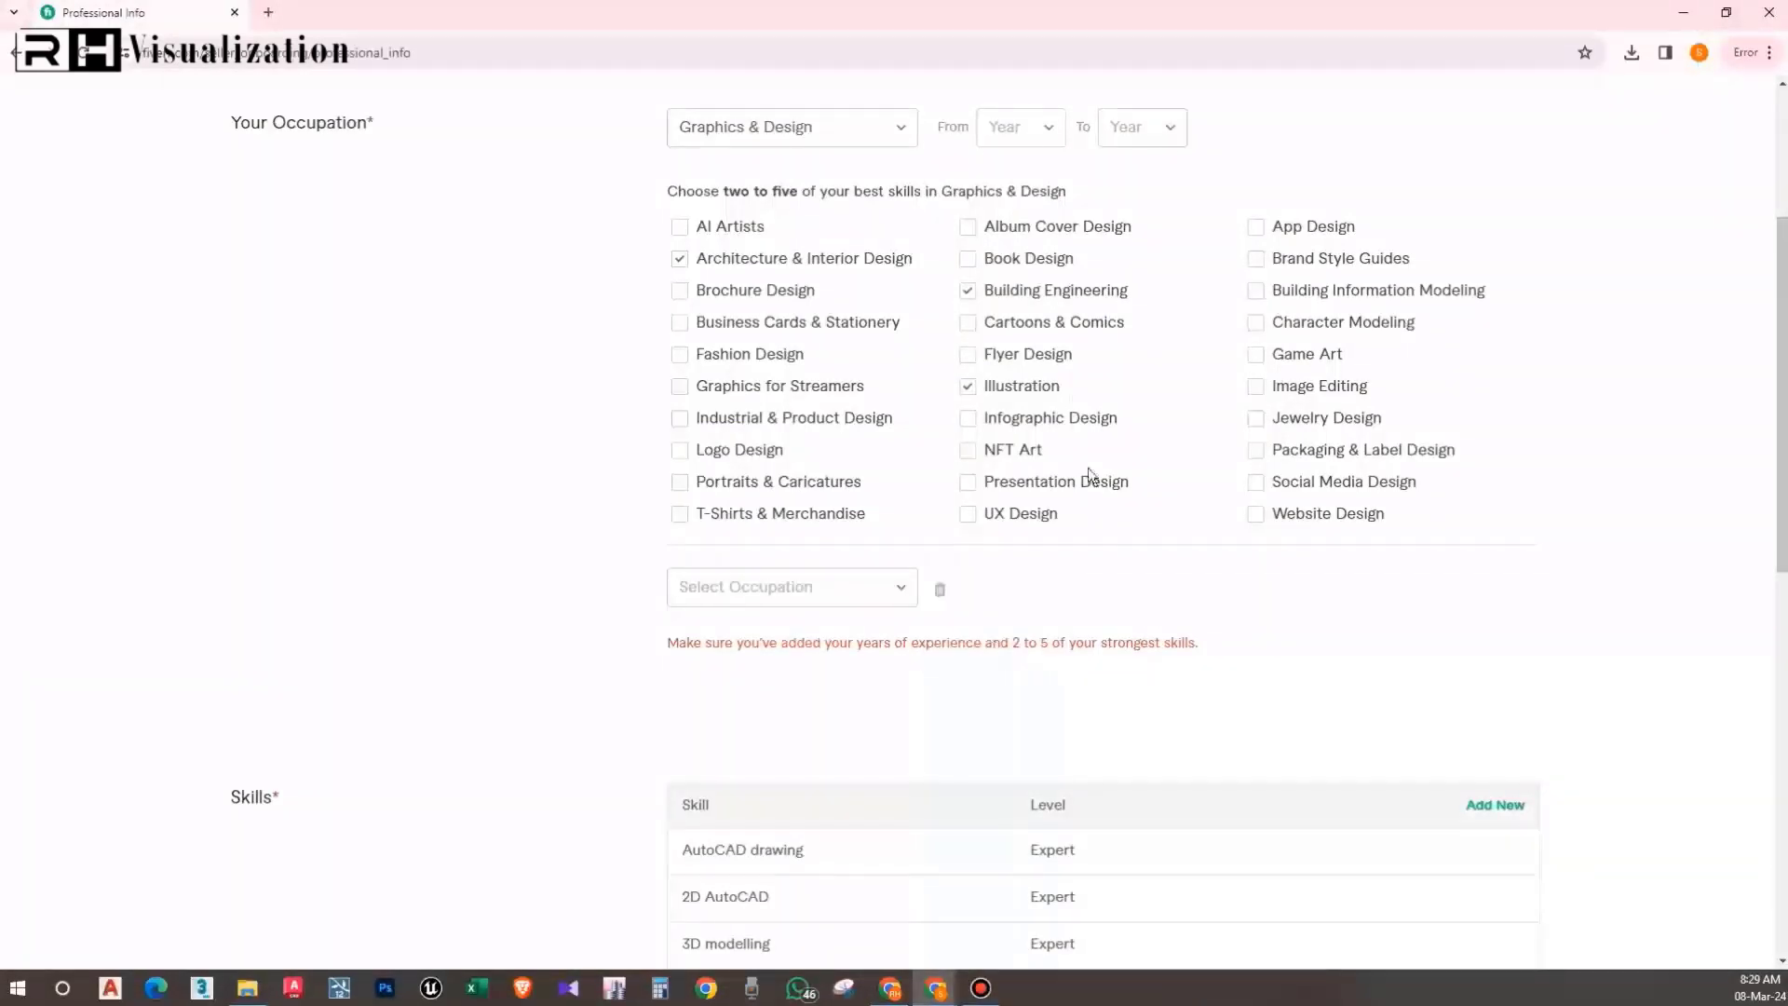
{"action": "scroll", "coordinate": [1072, 448], "scroll_direction": "up", "scroll_amount": 3}
Step: Remove Illustration from the chosen skills, keep Building Engineering checked, and pick a first start year
{"action": "left_click", "coordinate": [968, 704]}
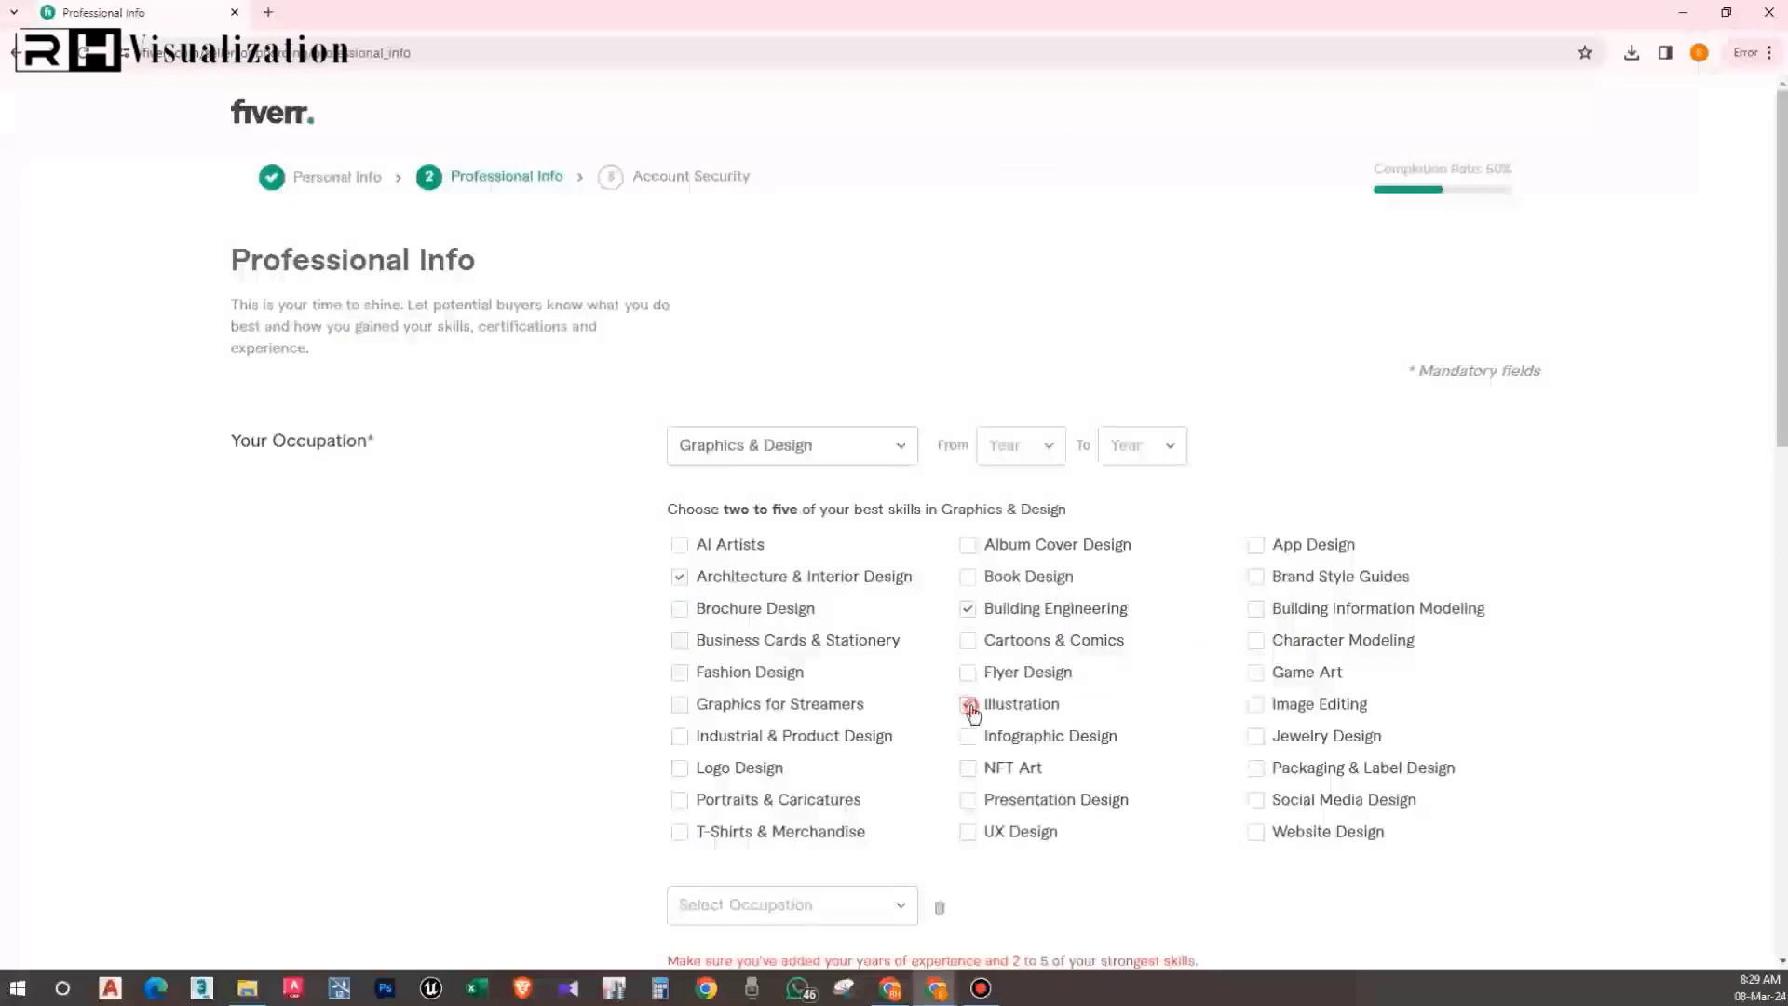
{"action": "left_click", "coordinate": [967, 610]}
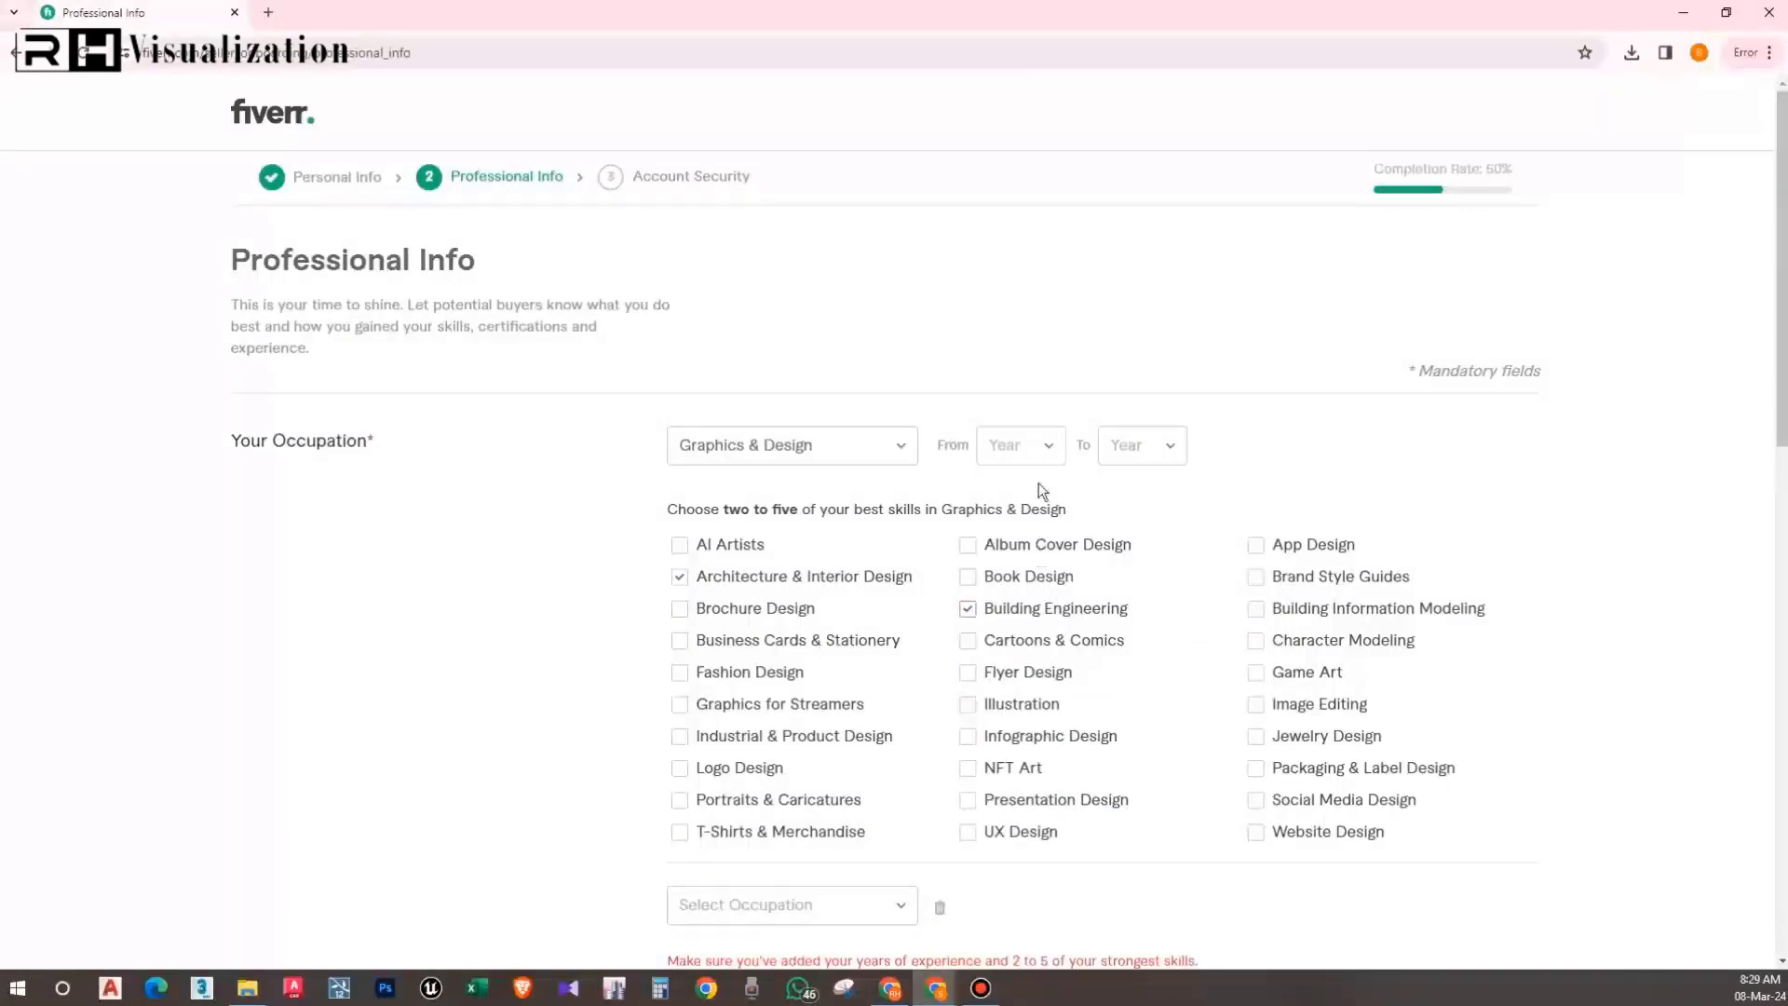
{"action": "left_click", "coordinate": [1032, 449]}
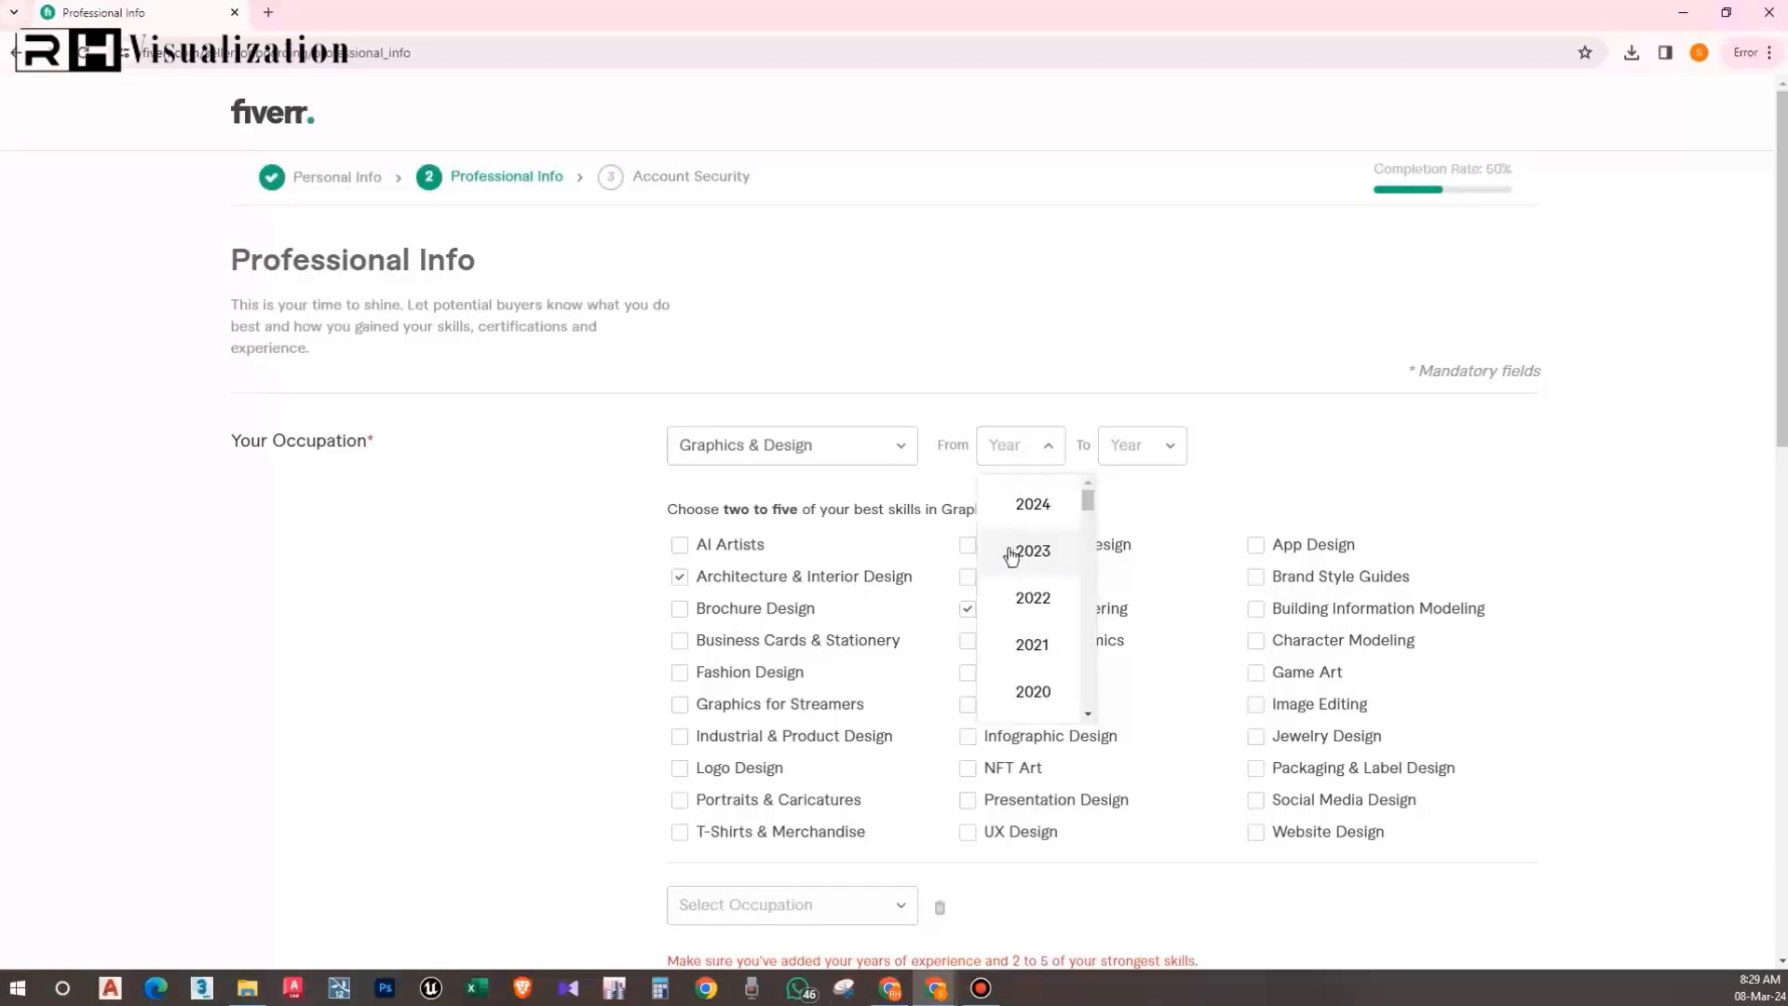
{"action": "scroll", "coordinate": [1034, 652], "scroll_direction": "down", "scroll_amount": 2}
{"action": "scroll", "coordinate": [1031, 643], "scroll_direction": "down", "scroll_amount": 1}
{"action": "scroll", "coordinate": [1039, 620], "scroll_direction": "down", "scroll_amount": 1}
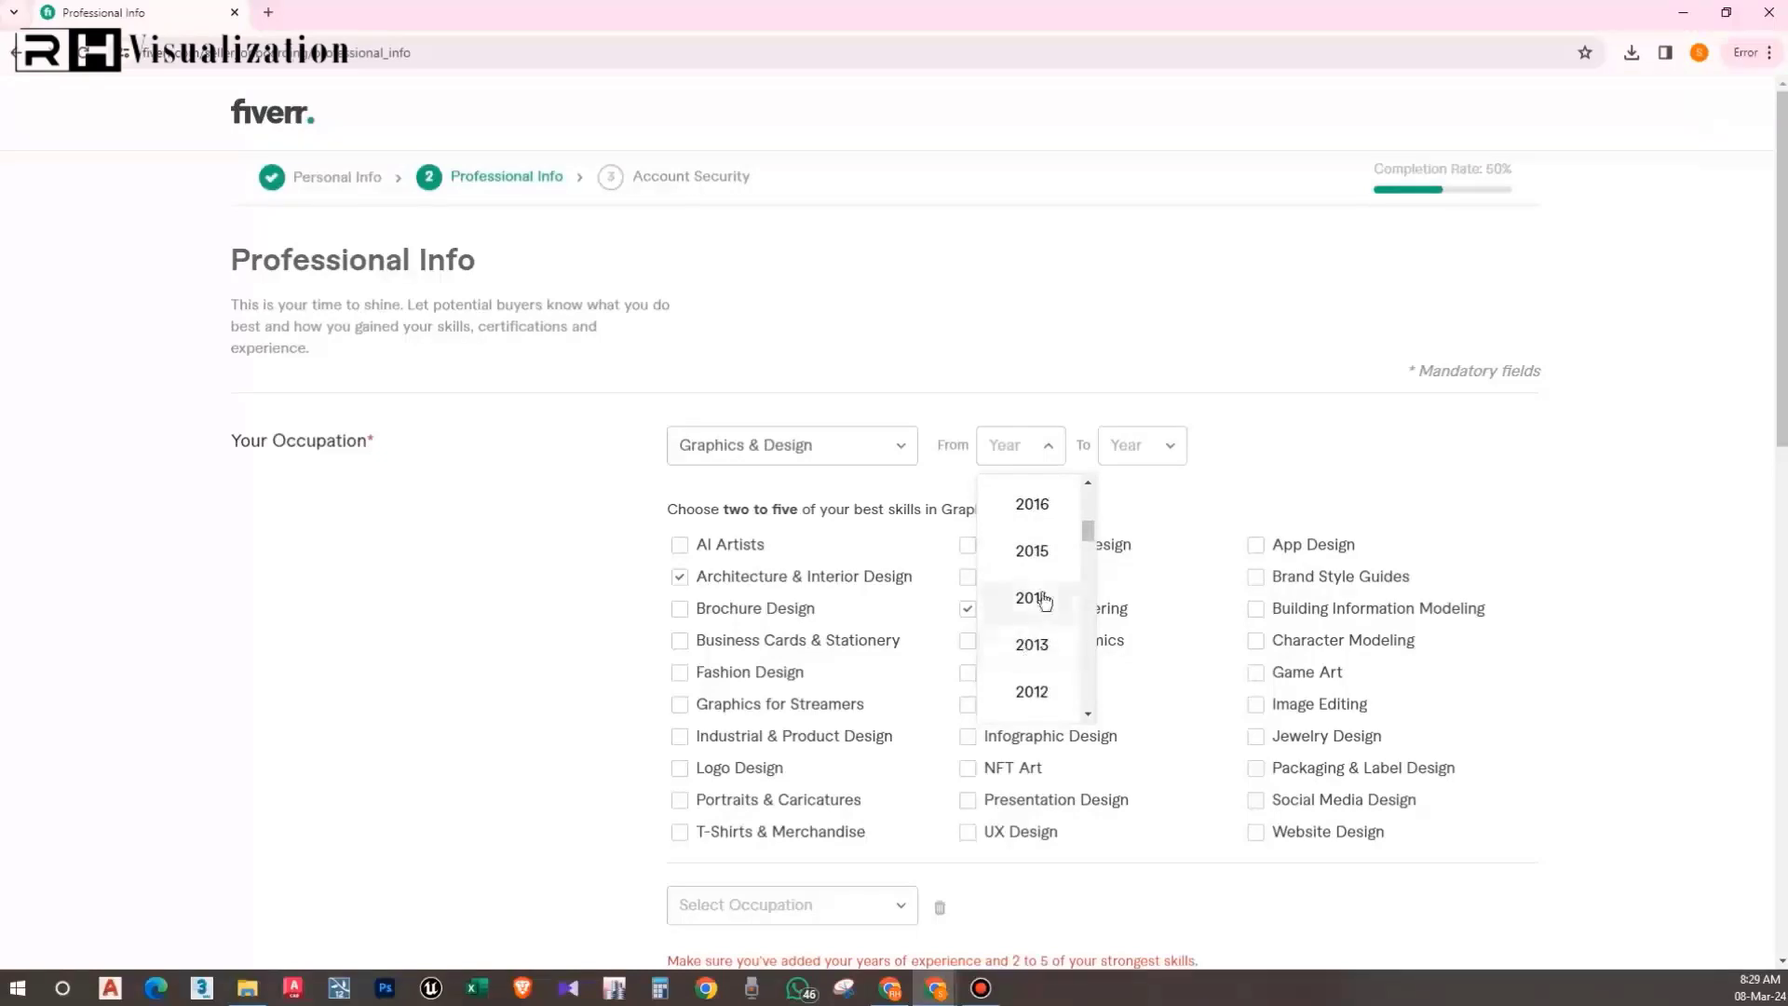
{"action": "scroll", "coordinate": [1045, 602], "scroll_direction": "up", "scroll_amount": 1}
{"action": "scroll", "coordinate": [1045, 605], "scroll_direction": "up", "scroll_amount": 1}
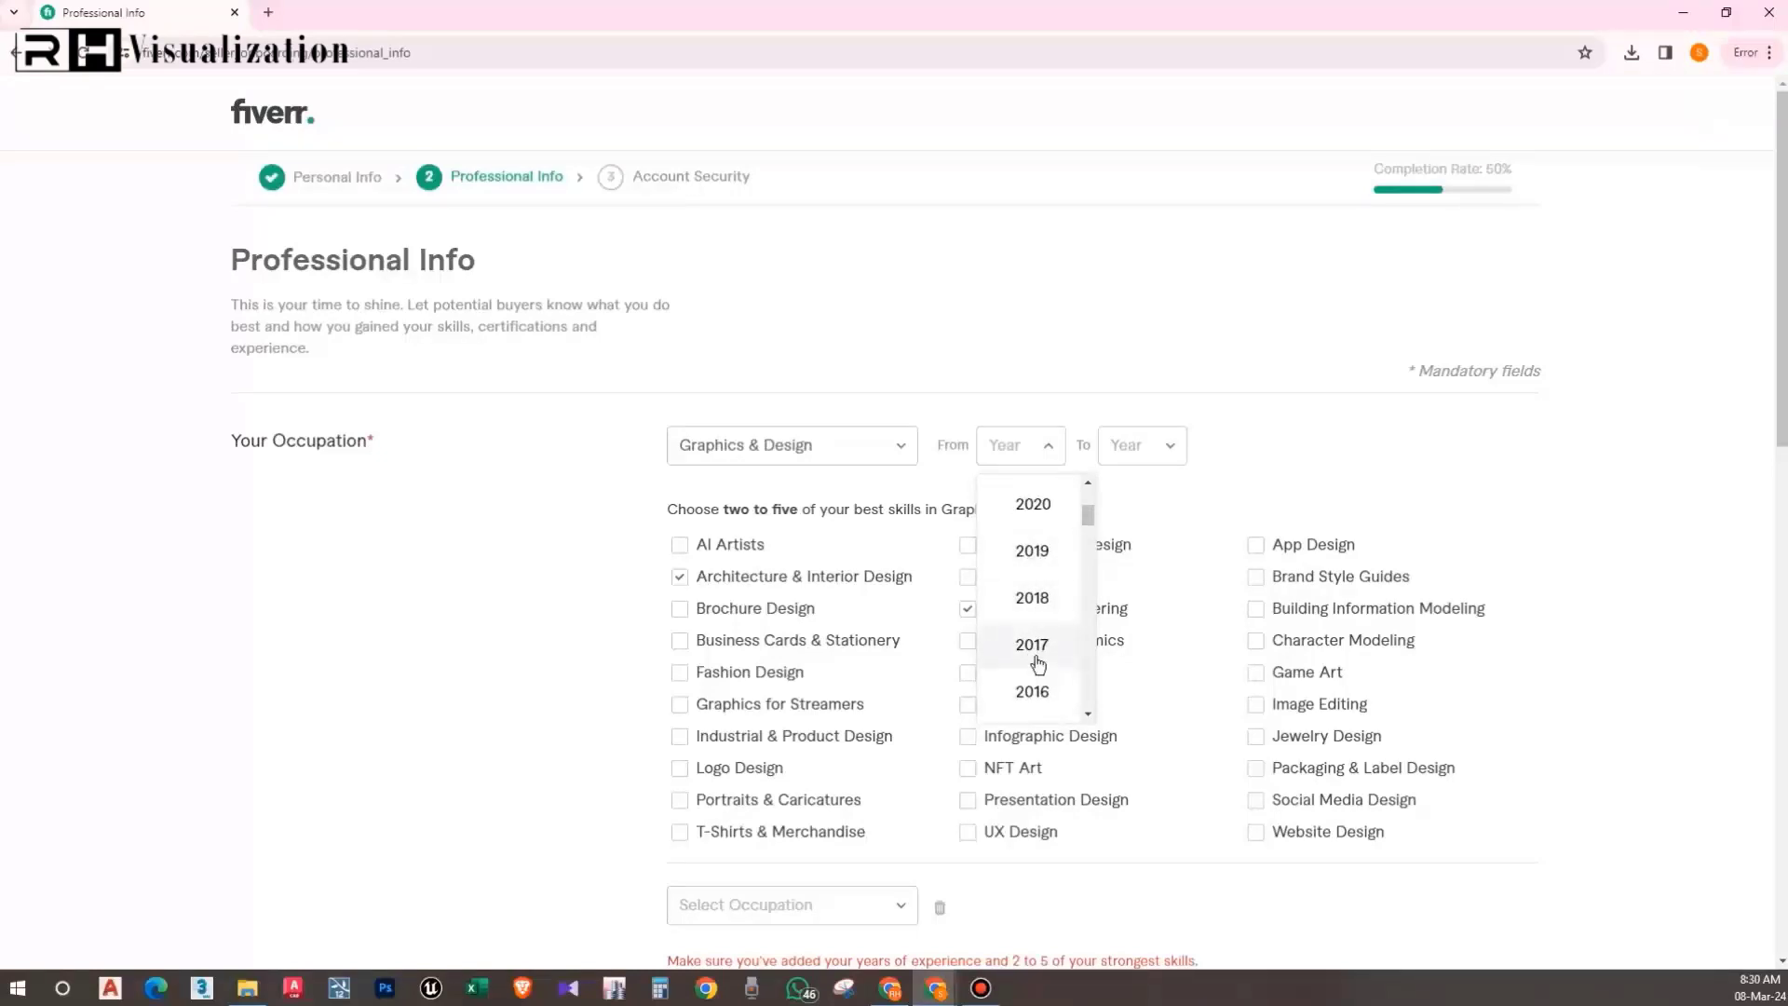
{"action": "left_click", "coordinate": [1044, 601]}
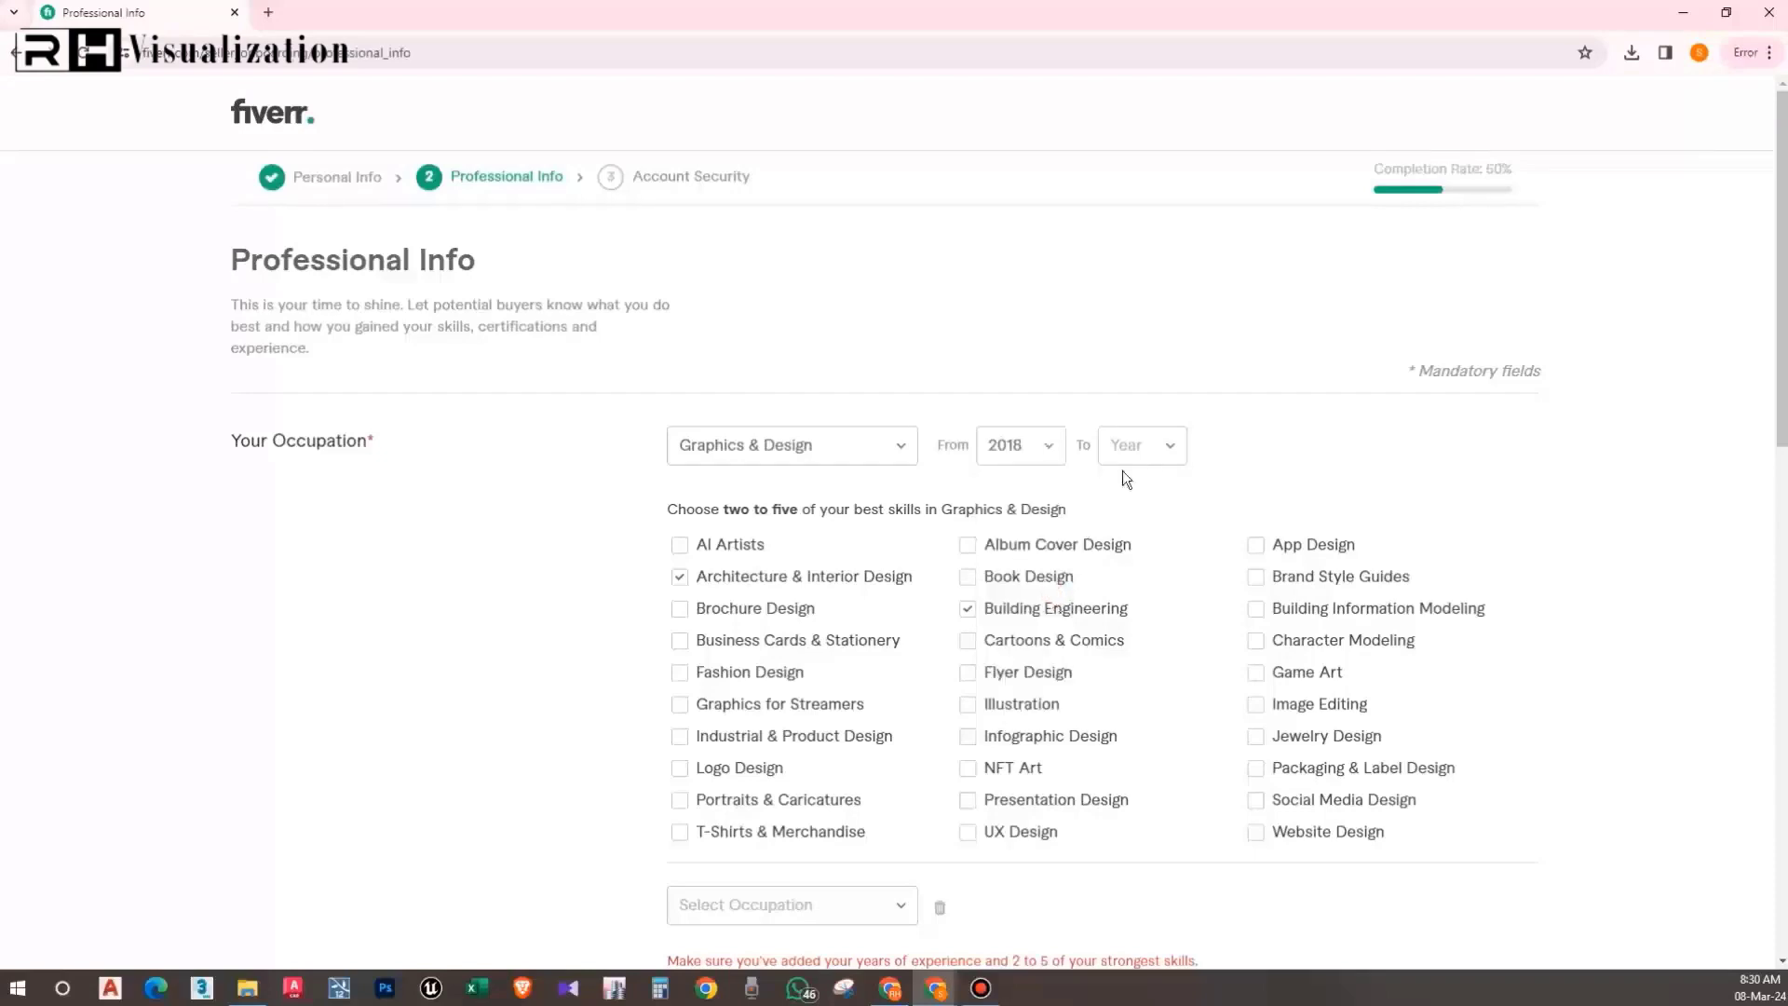
Step: Set the Graphics & Design experience years to run from 2019 to 2024
{"action": "left_click", "coordinate": [1134, 453]}
{"action": "left_click", "coordinate": [1015, 455]}
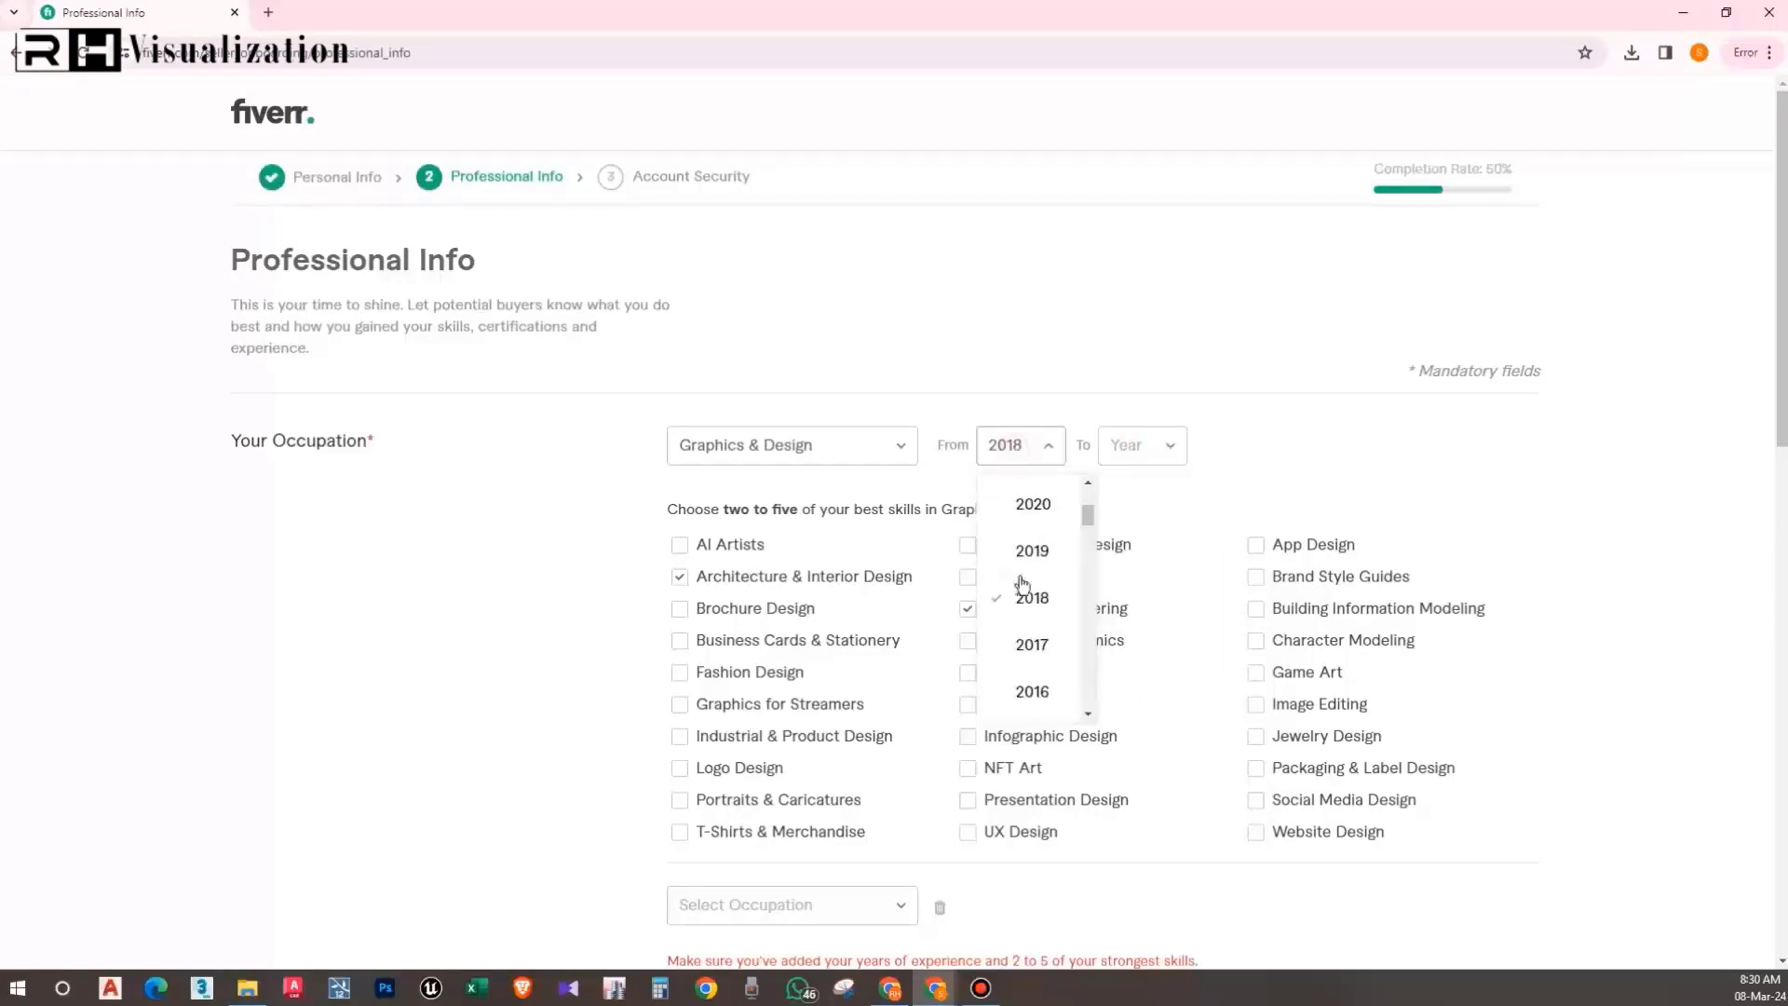
{"action": "left_click", "coordinate": [1034, 550]}
{"action": "left_click", "coordinate": [1123, 459]}
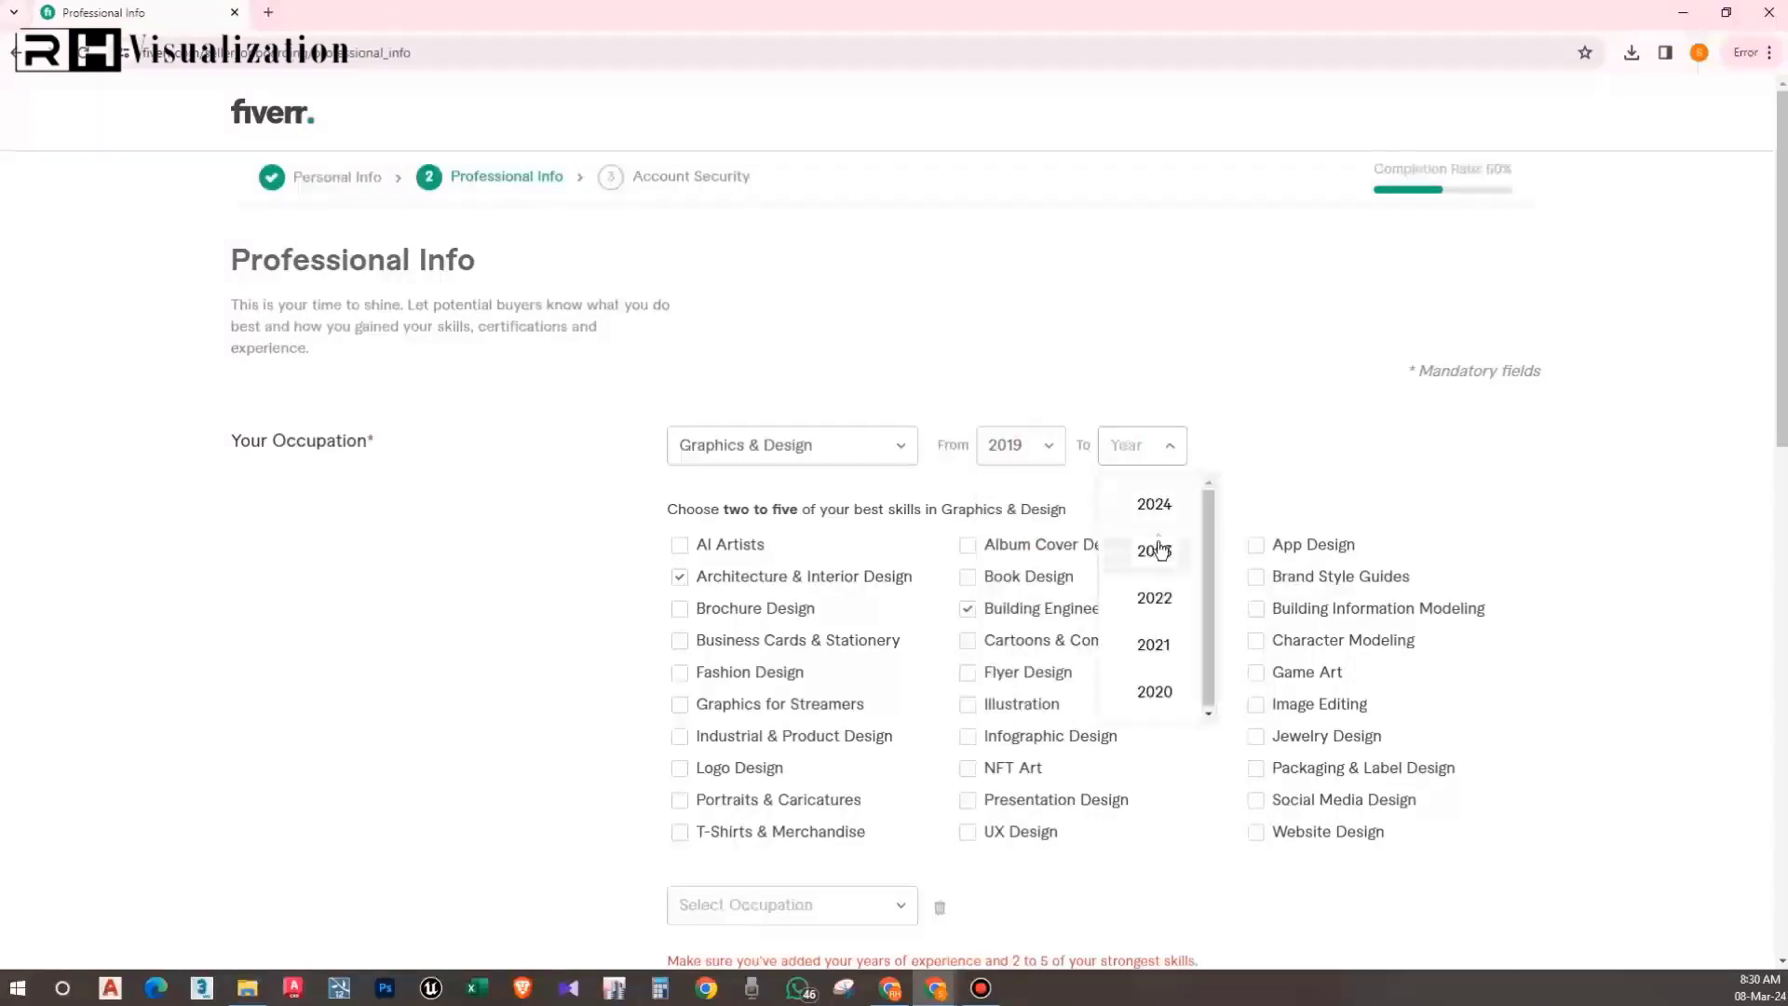
{"action": "left_click", "coordinate": [1155, 505]}
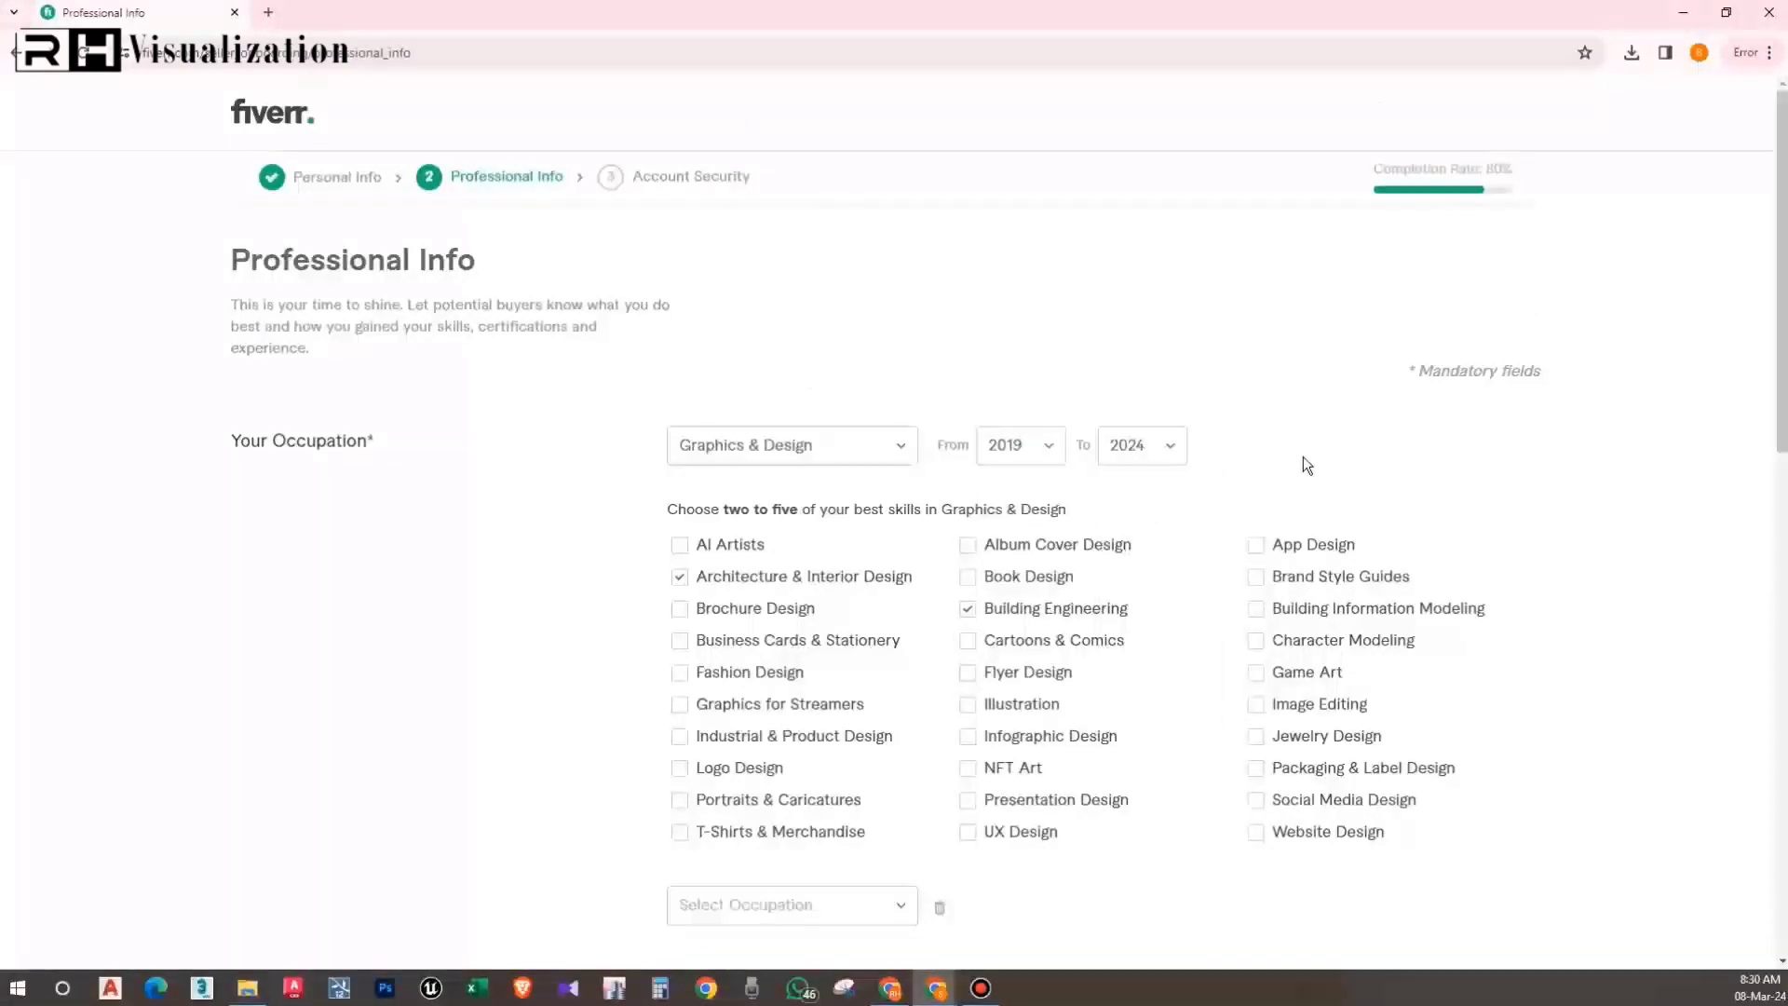
{"action": "scroll", "coordinate": [1304, 457], "scroll_direction": "down", "scroll_amount": 2}
{"action": "scroll", "coordinate": [1210, 769], "scroll_direction": "down", "scroll_amount": 3}
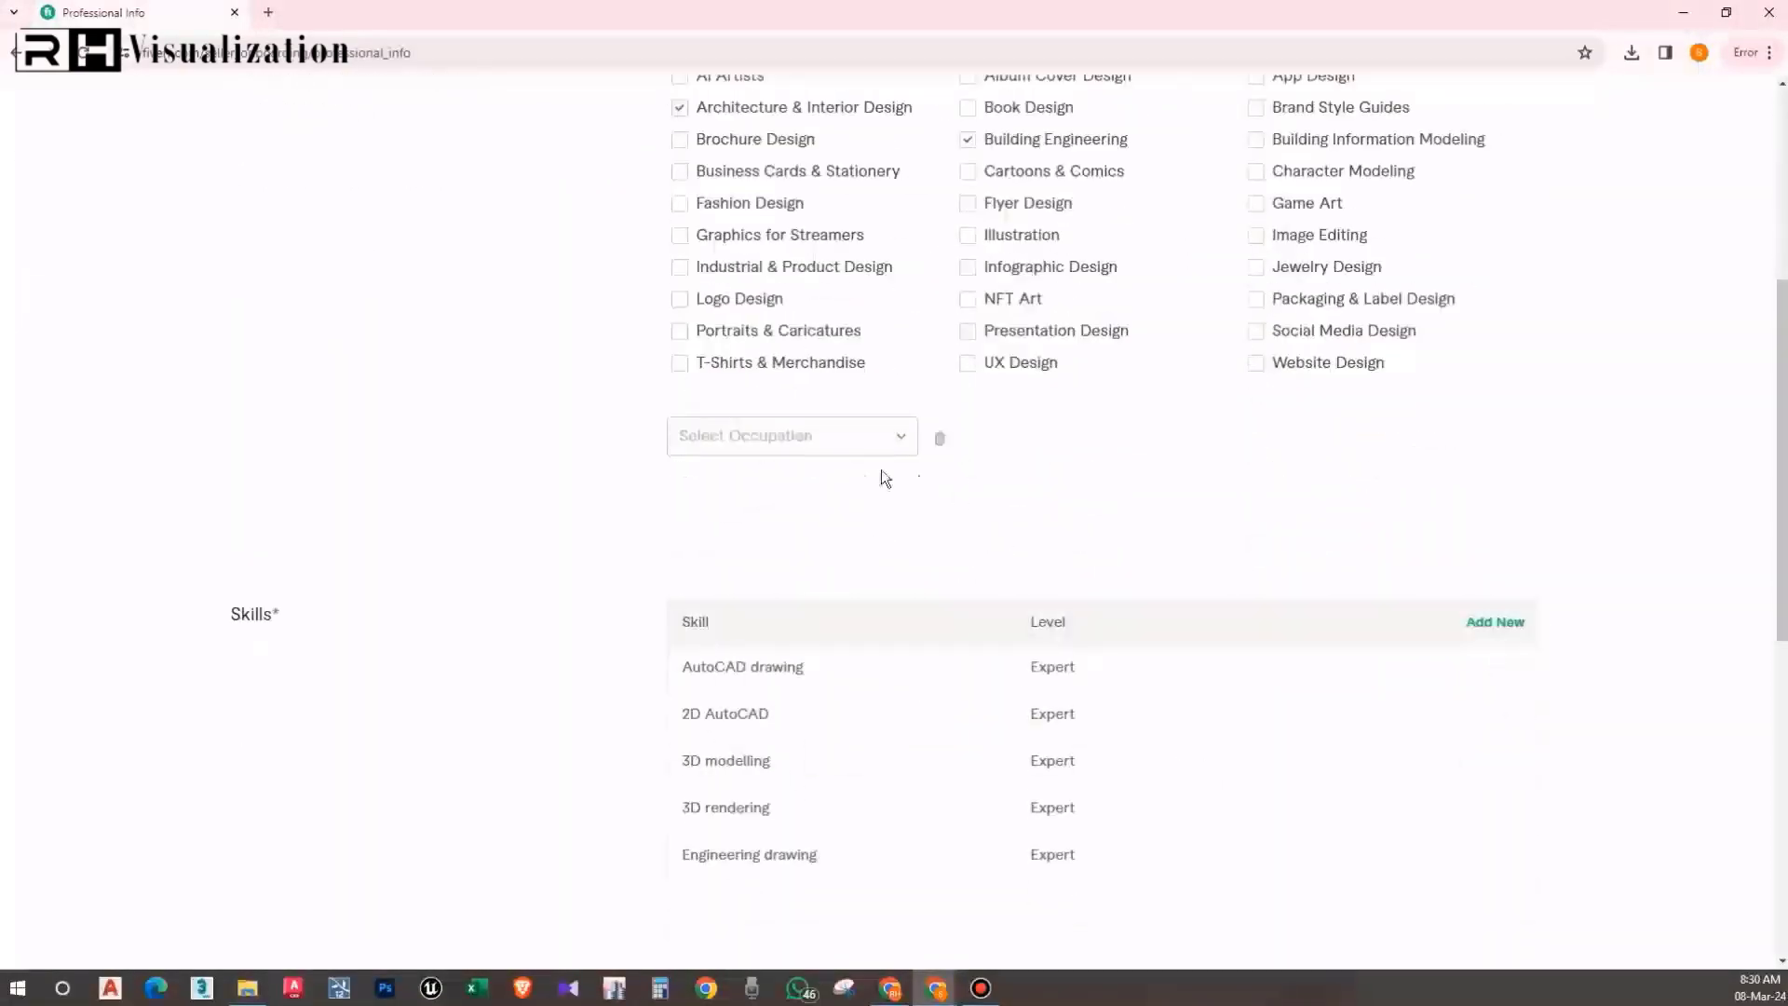
{"action": "scroll", "coordinate": [931, 522], "scroll_direction": "down", "scroll_amount": 6}
{"action": "scroll", "coordinate": [699, 699], "scroll_direction": "down", "scroll_amount": 2}
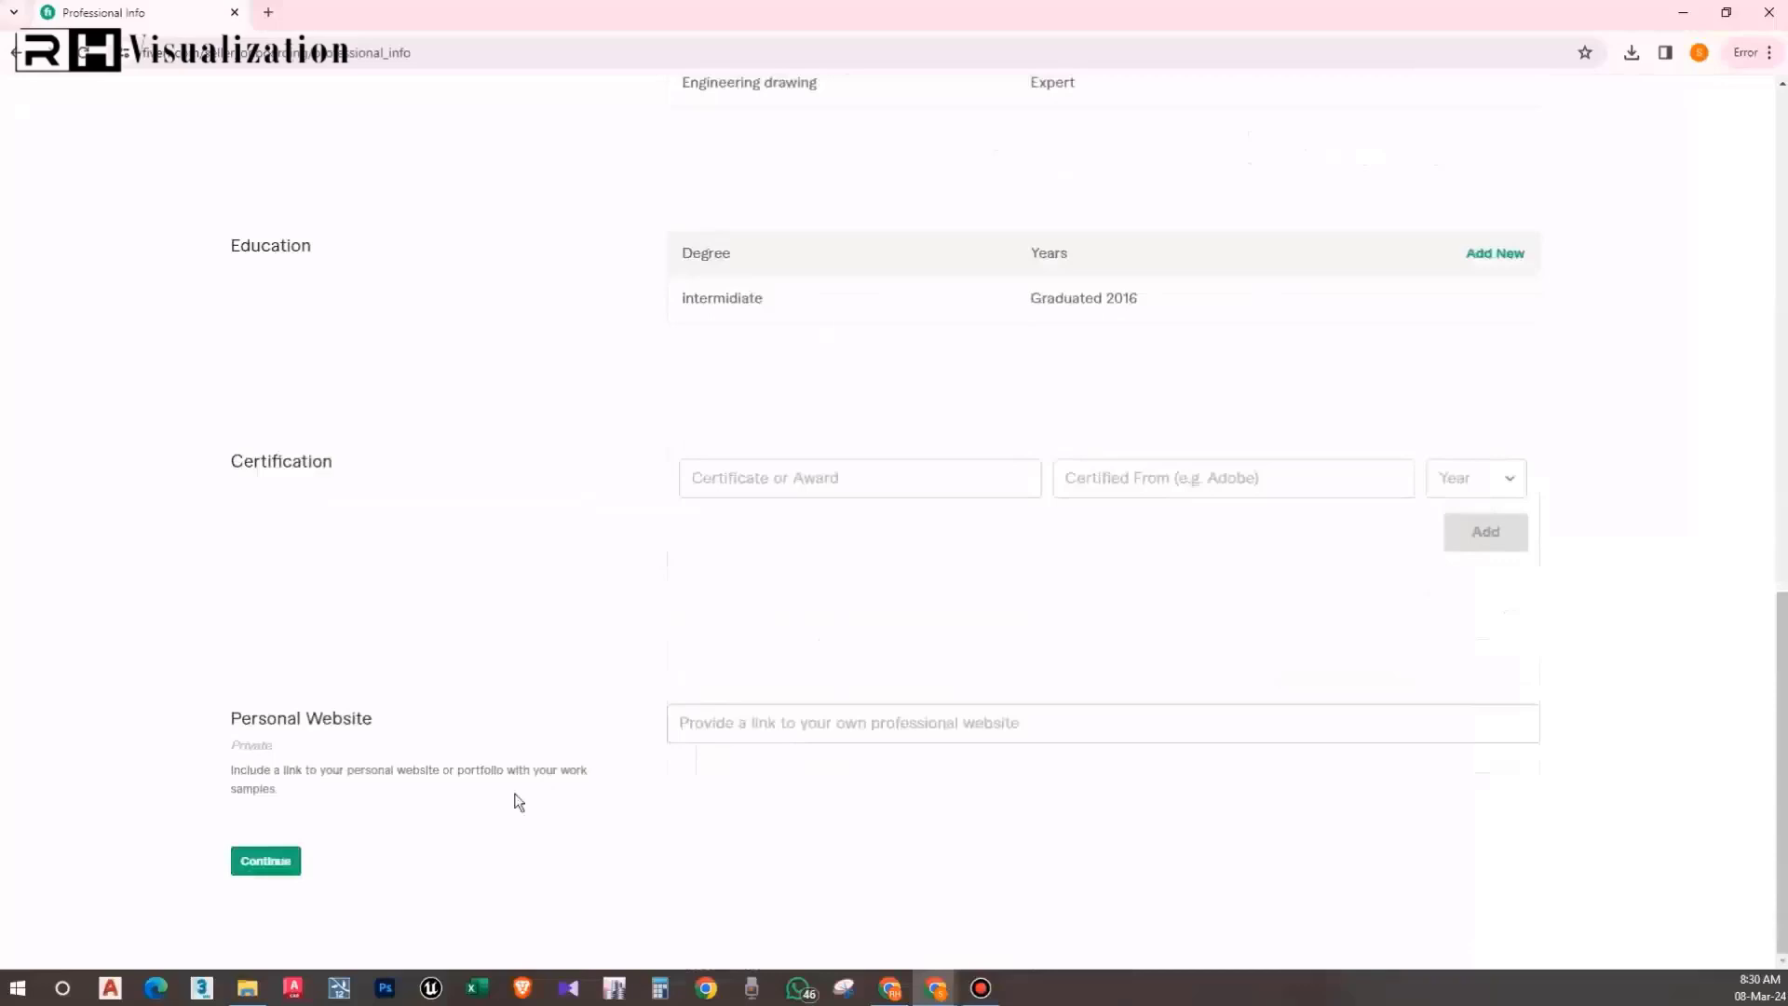
Step: Save the professional info, enter the Bangladesh phone number, and have a verification code sent by SMS
{"action": "left_click", "coordinate": [280, 862]}
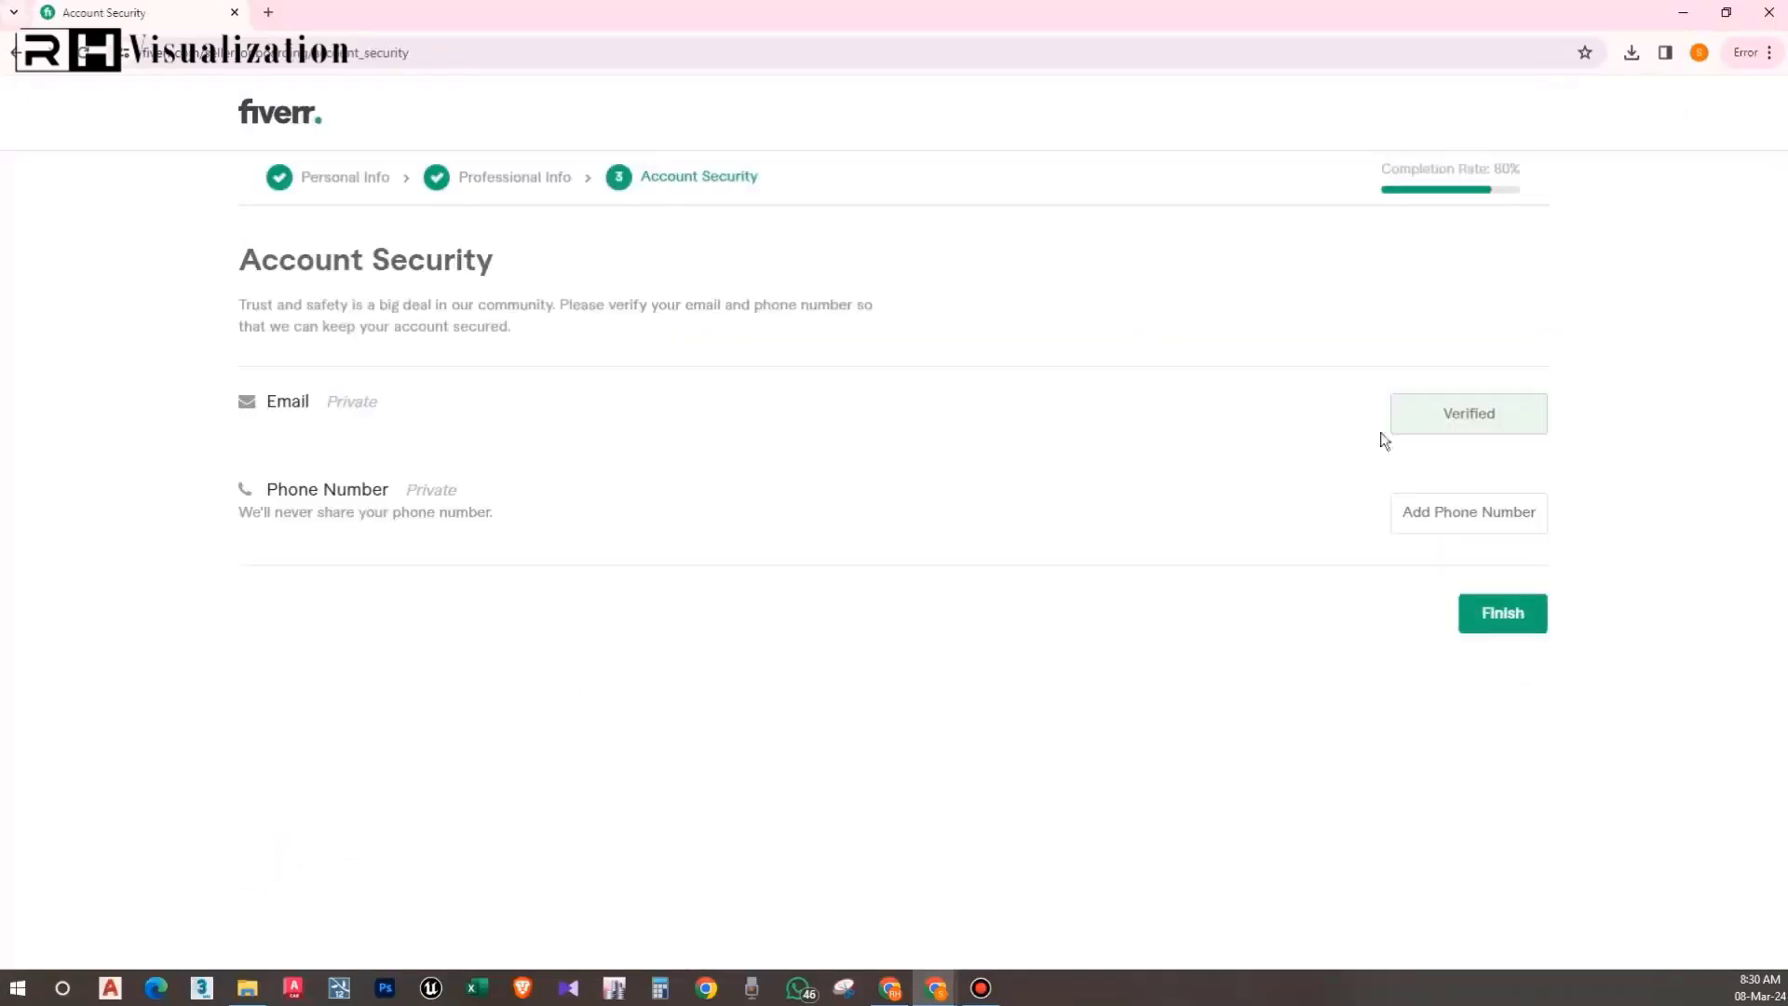
{"action": "left_click", "coordinate": [1442, 514]}
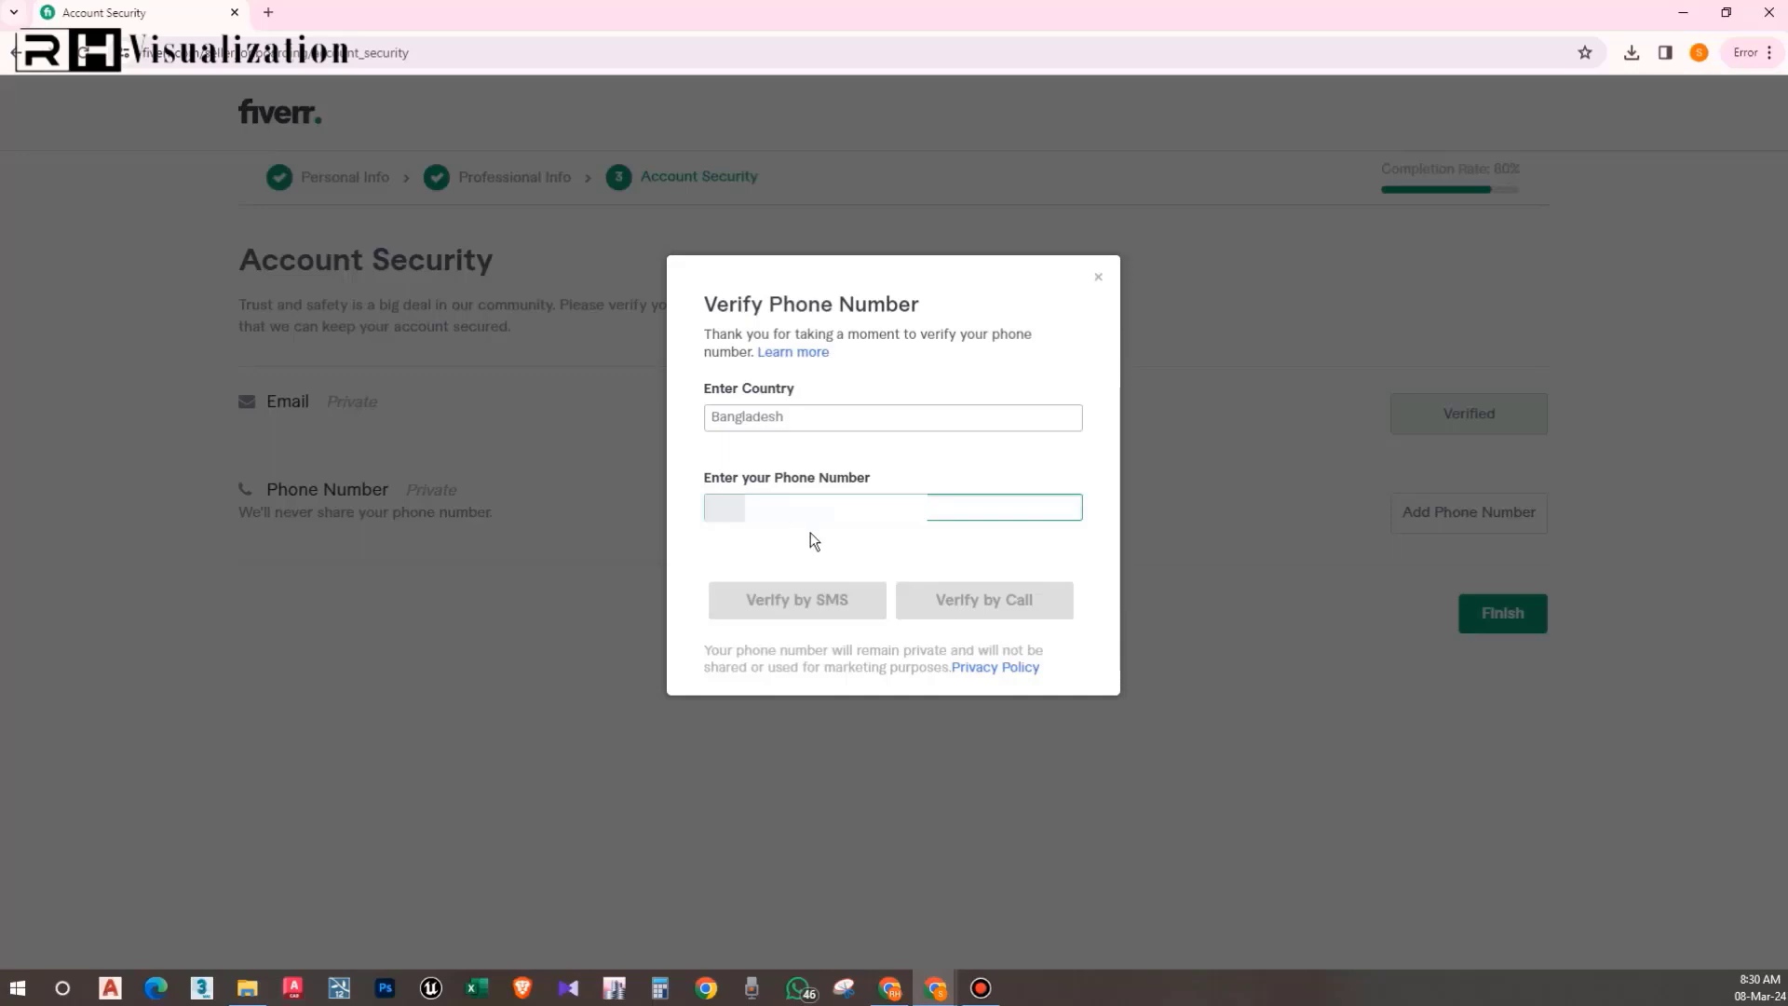
{"action": "type", "text": "017"}
{"action": "type", "text": "5"}
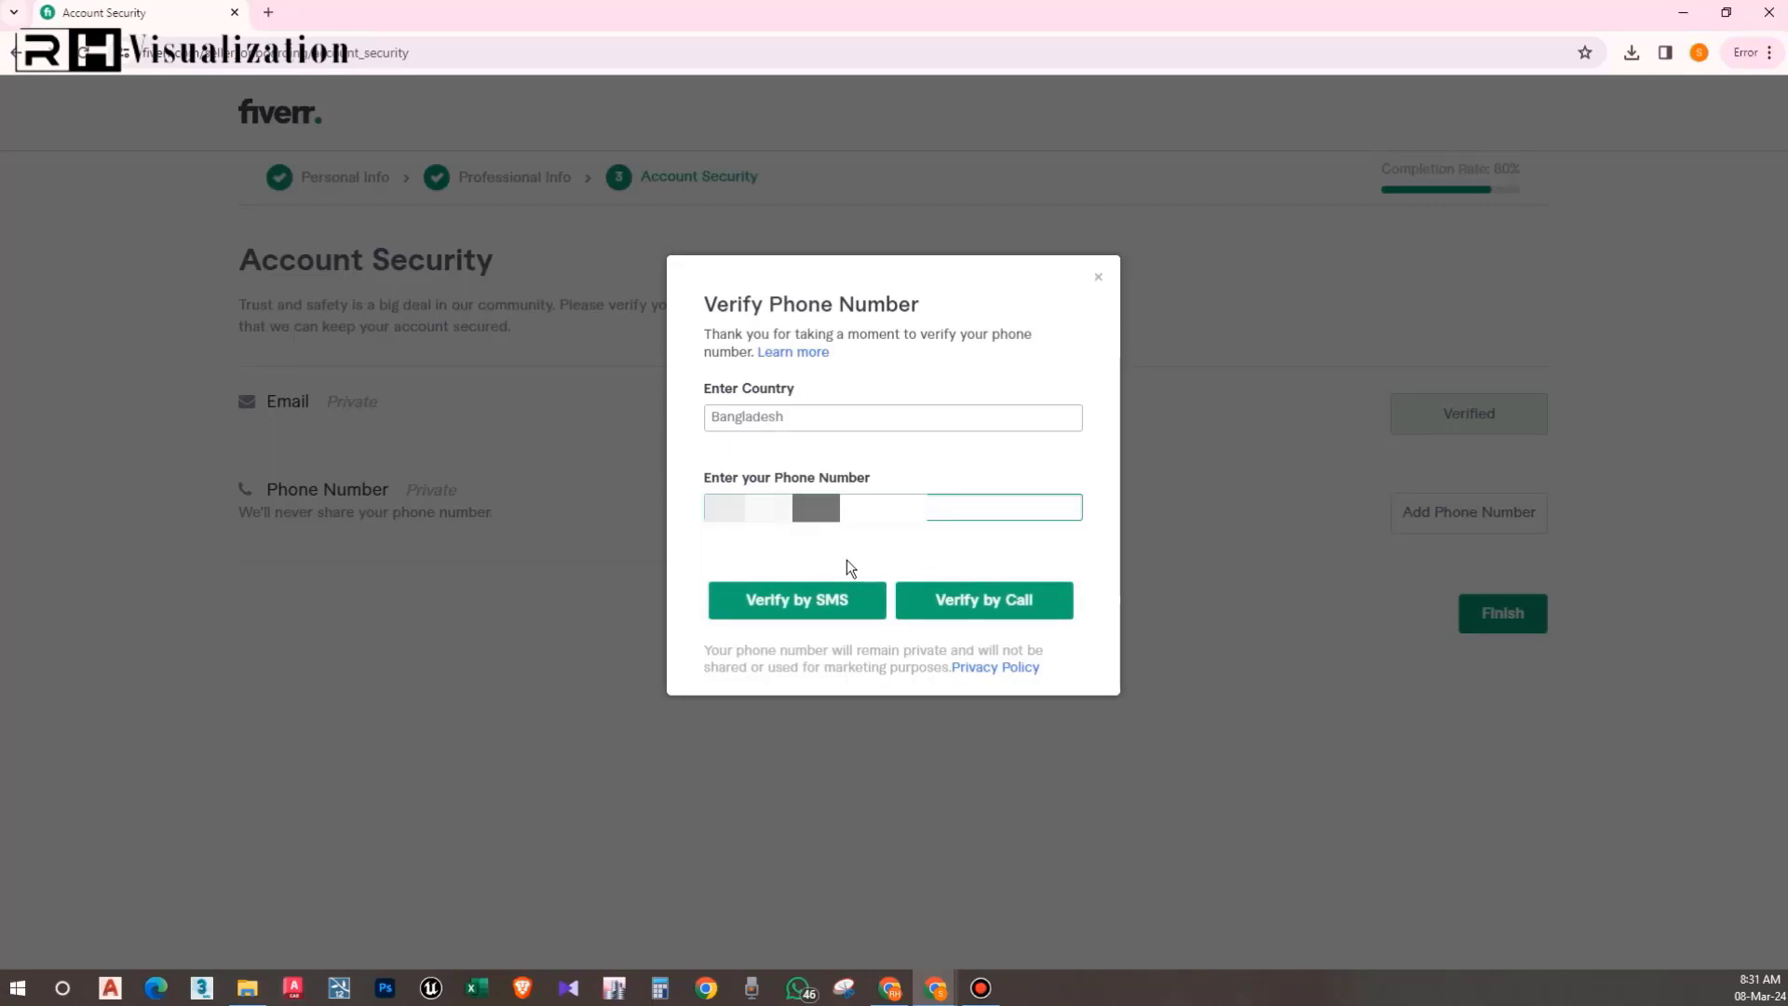
{"action": "left_click", "coordinate": [817, 614]}
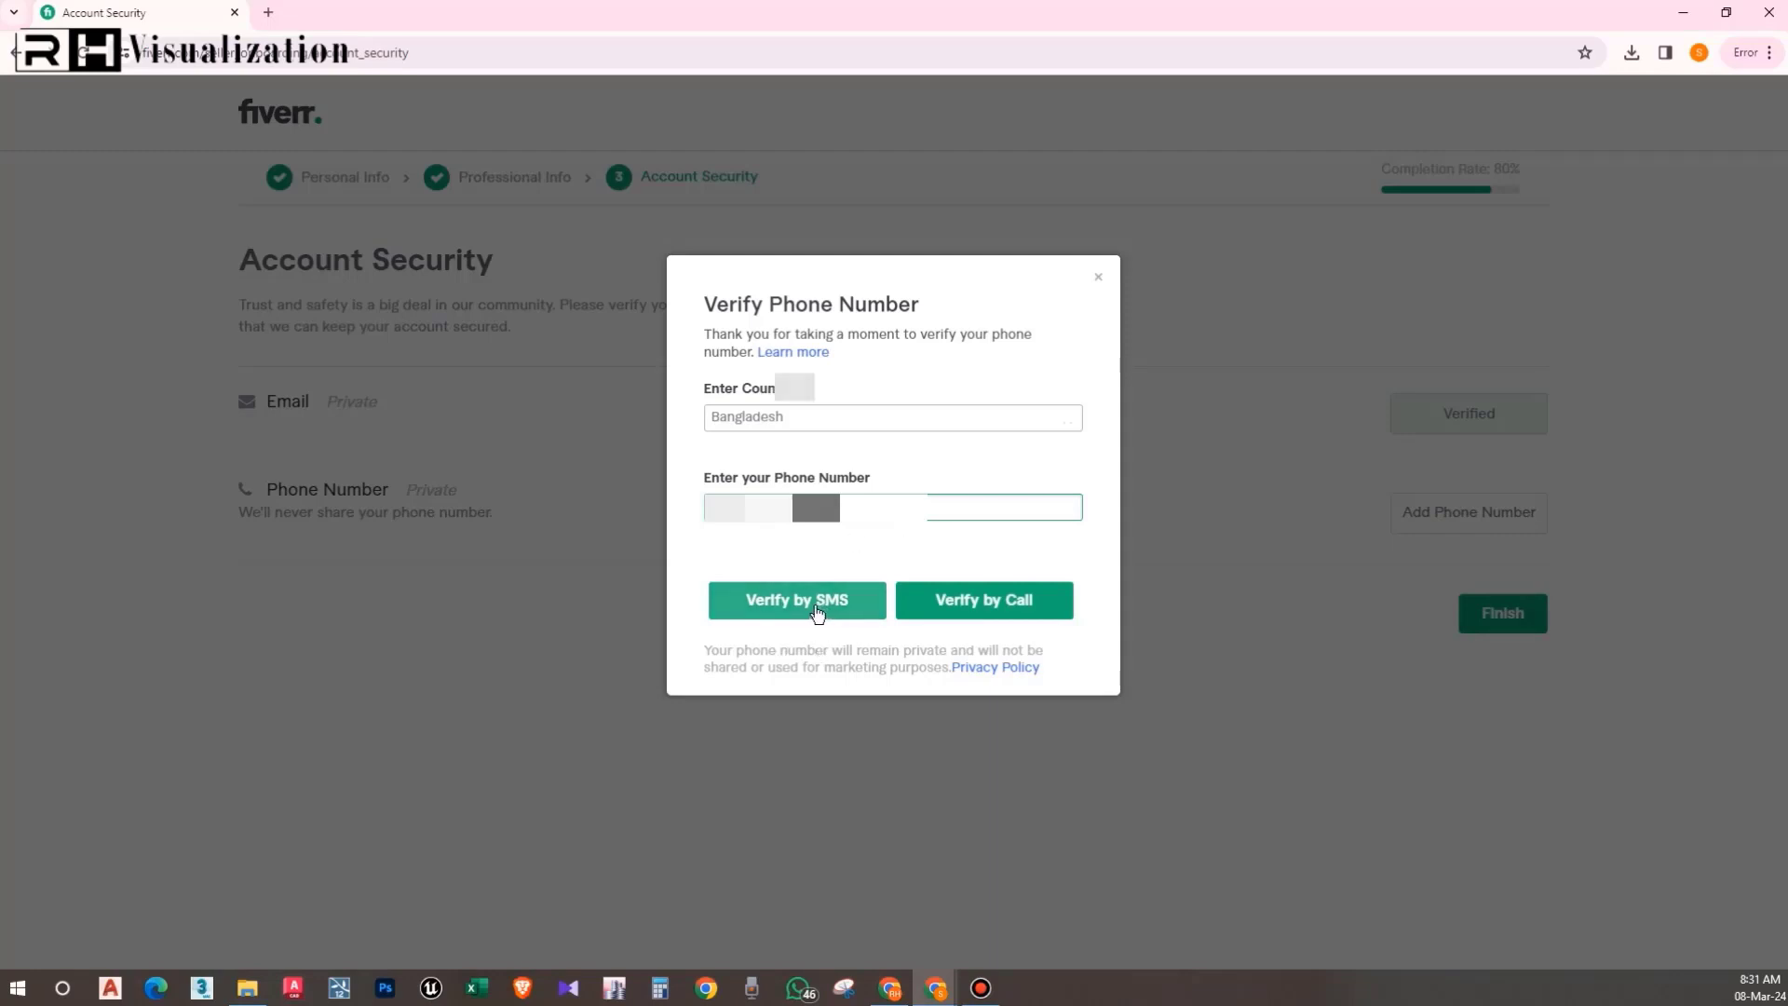
{"action": "left_click", "coordinate": [817, 614]}
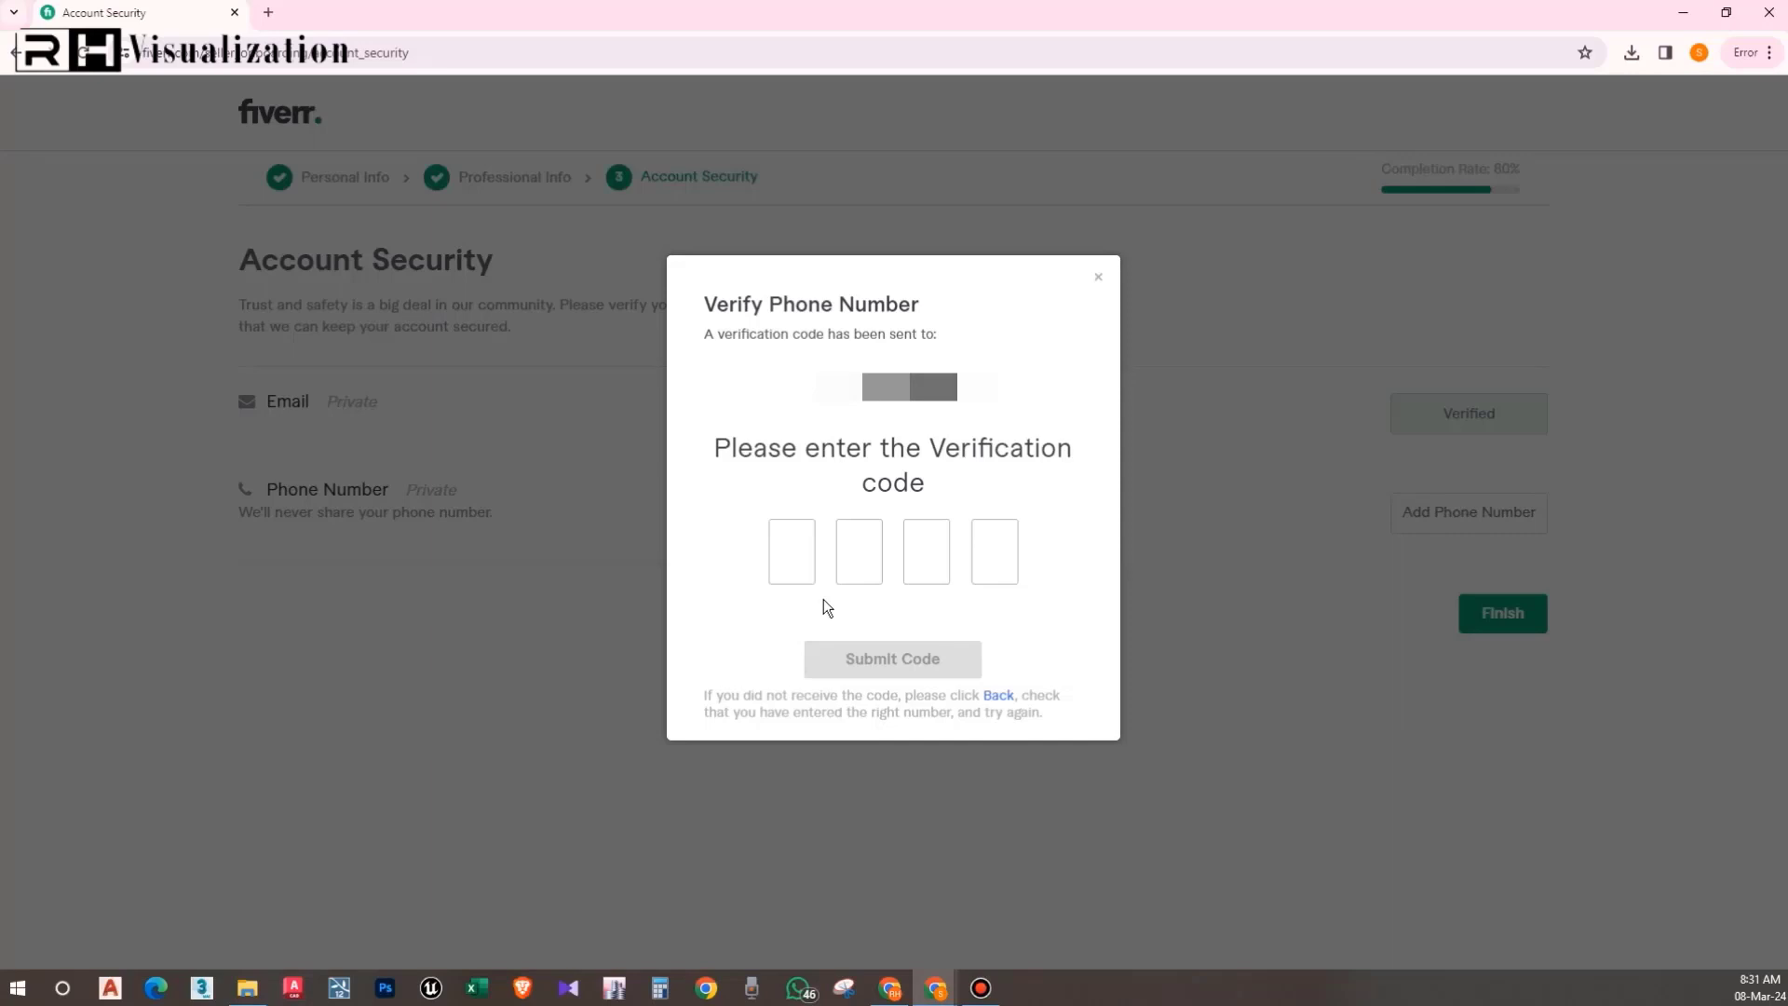
Step: Submit the four-digit SMS verification code and acknowledge the phone verification success
{"action": "left_click", "coordinate": [788, 534]}
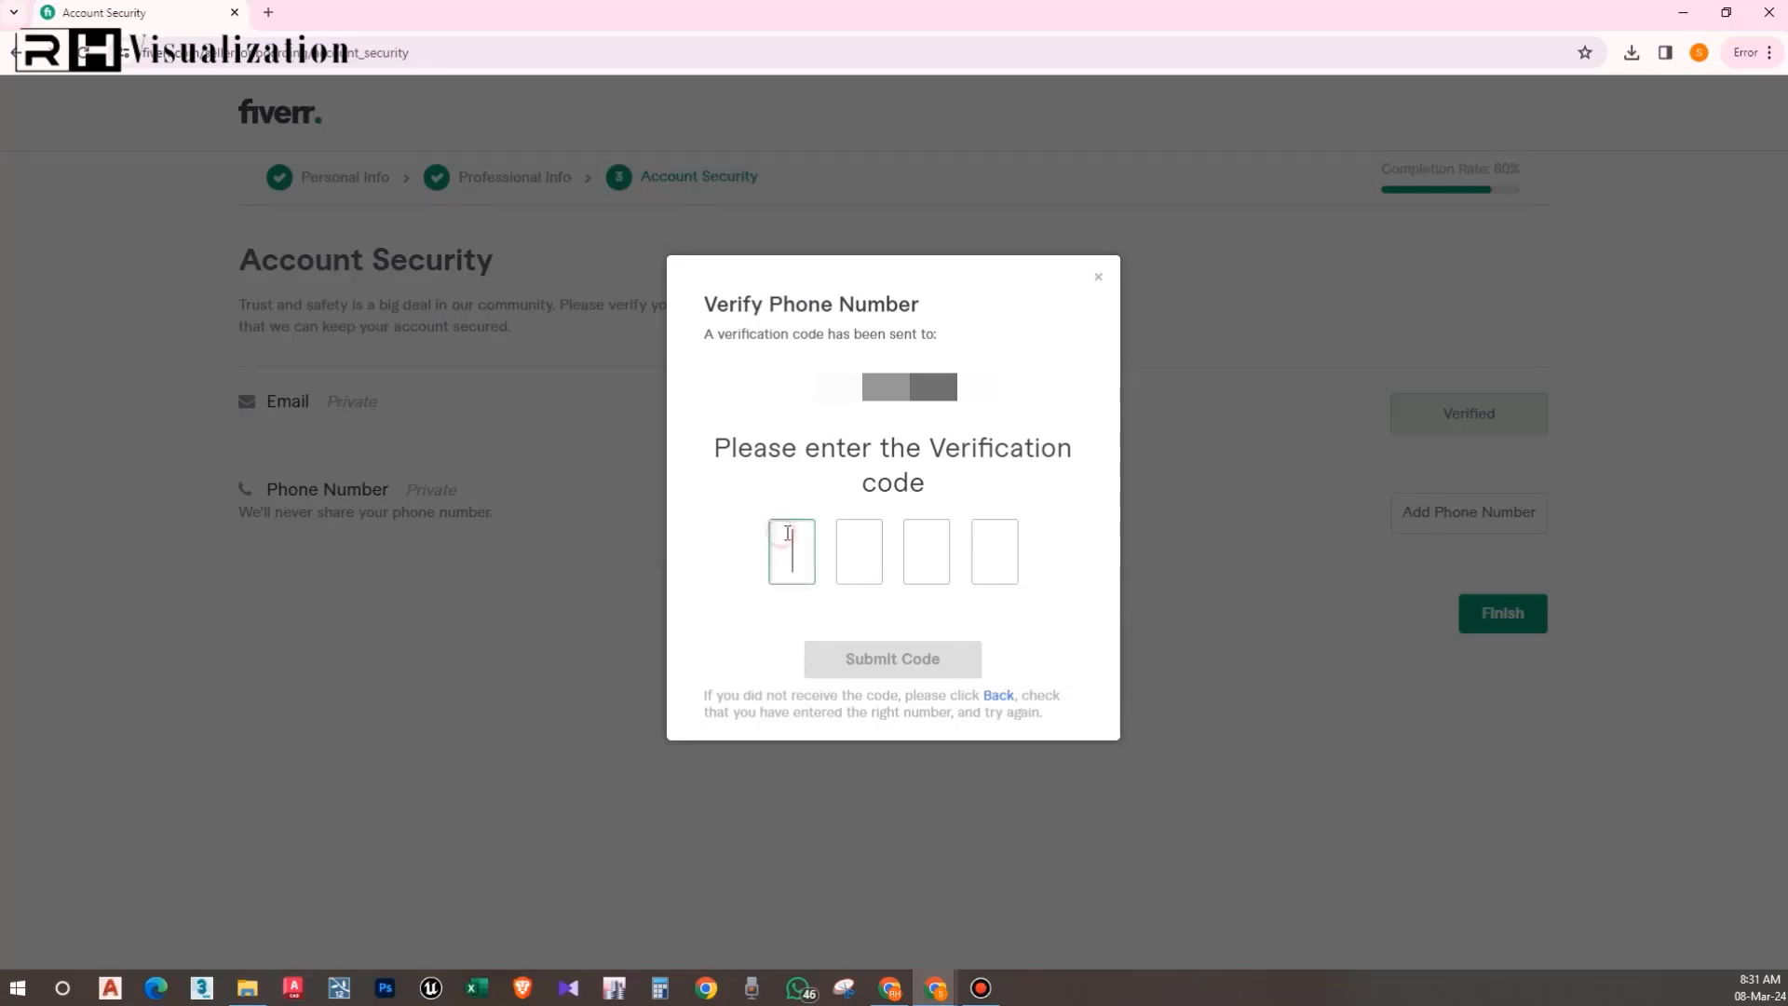
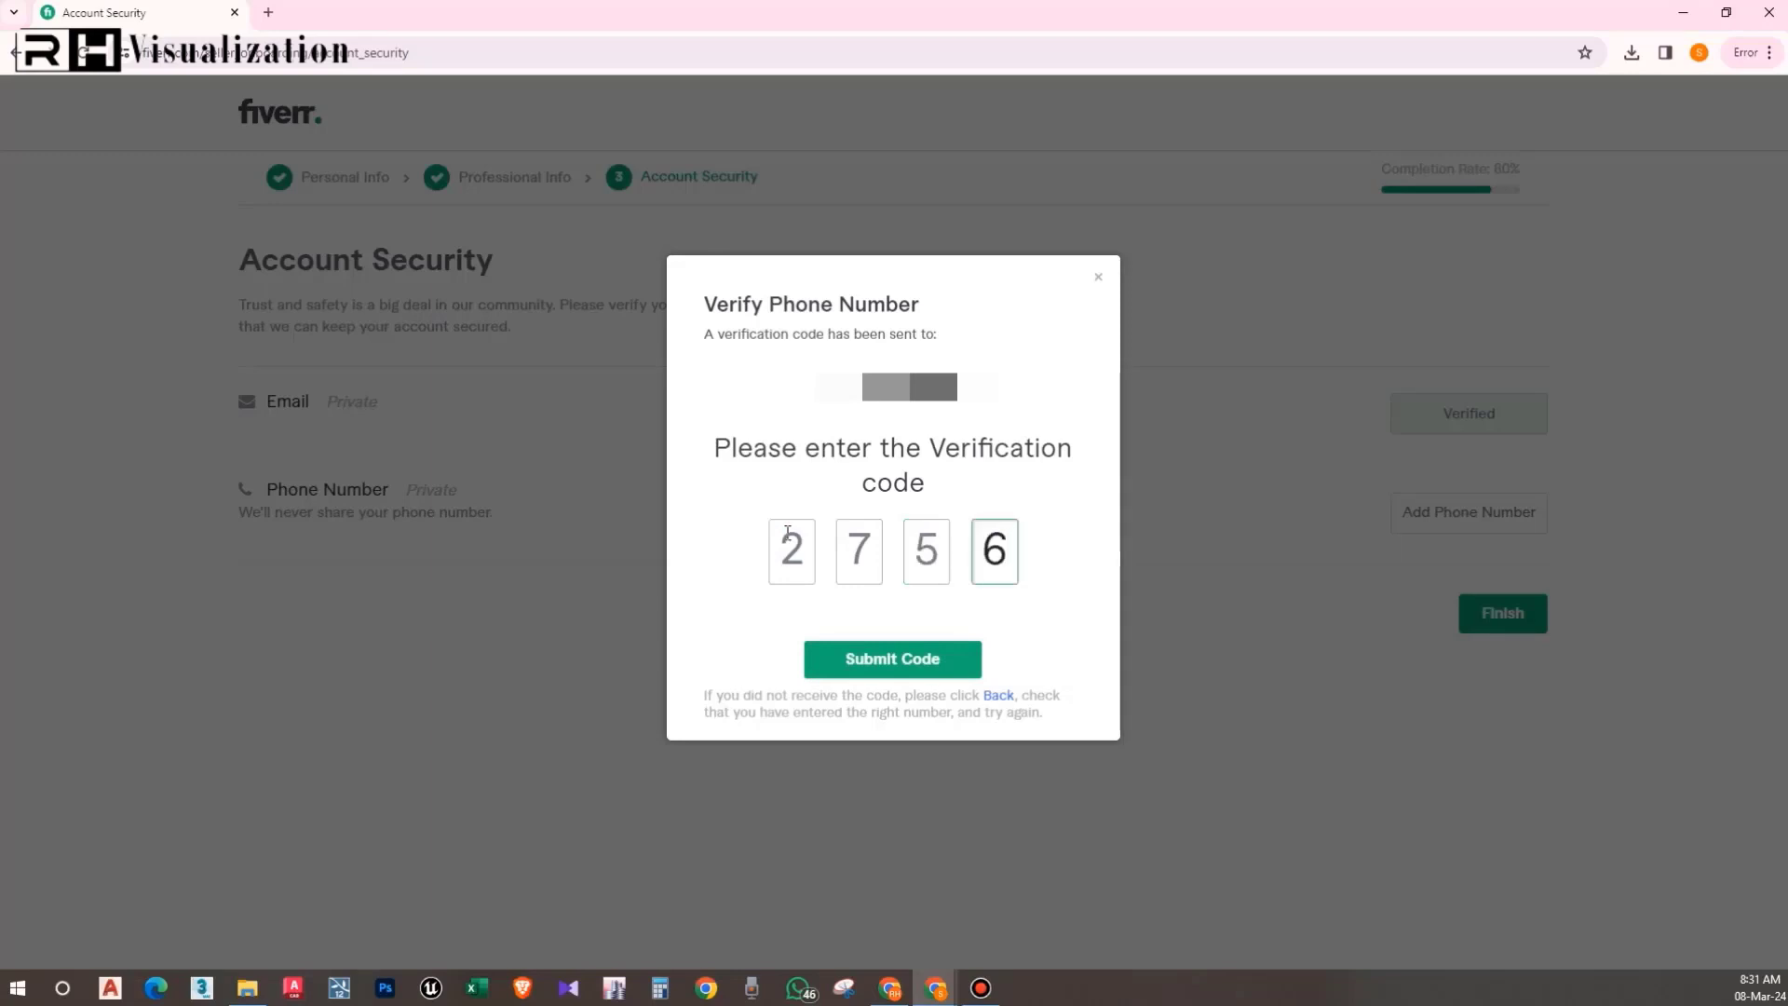
{"action": "left_click", "coordinate": [908, 664]}
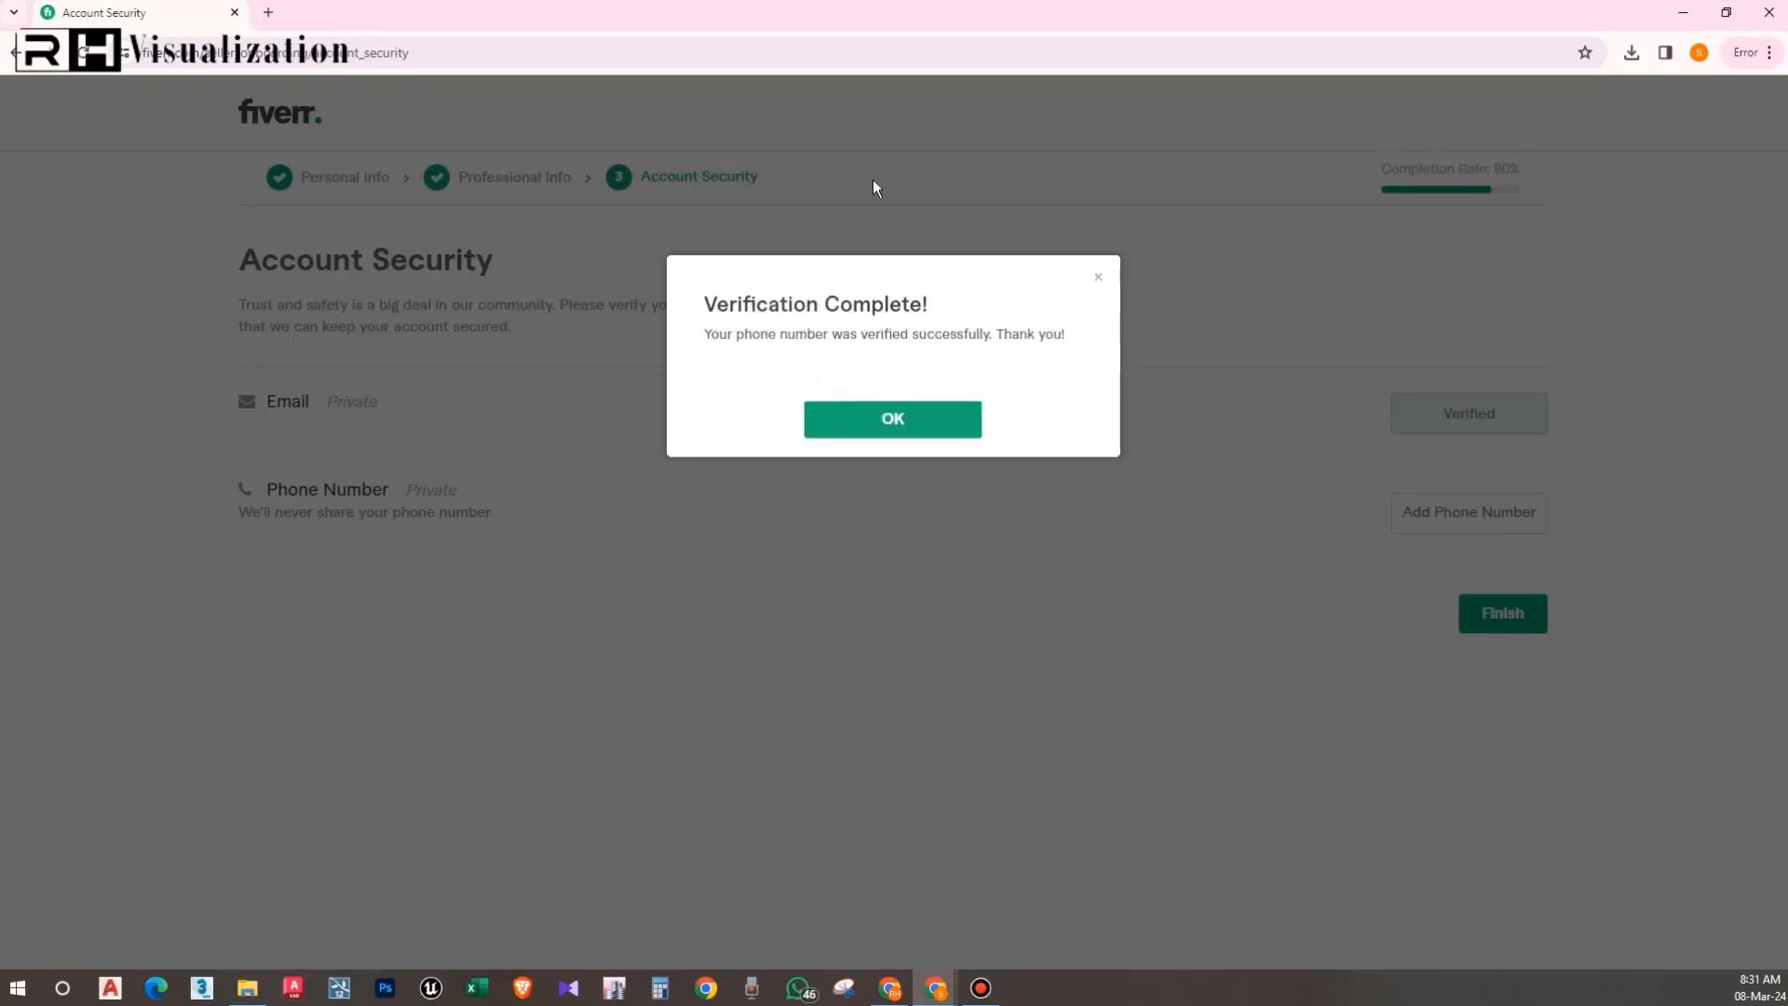
{"action": "left_click", "coordinate": [907, 427]}
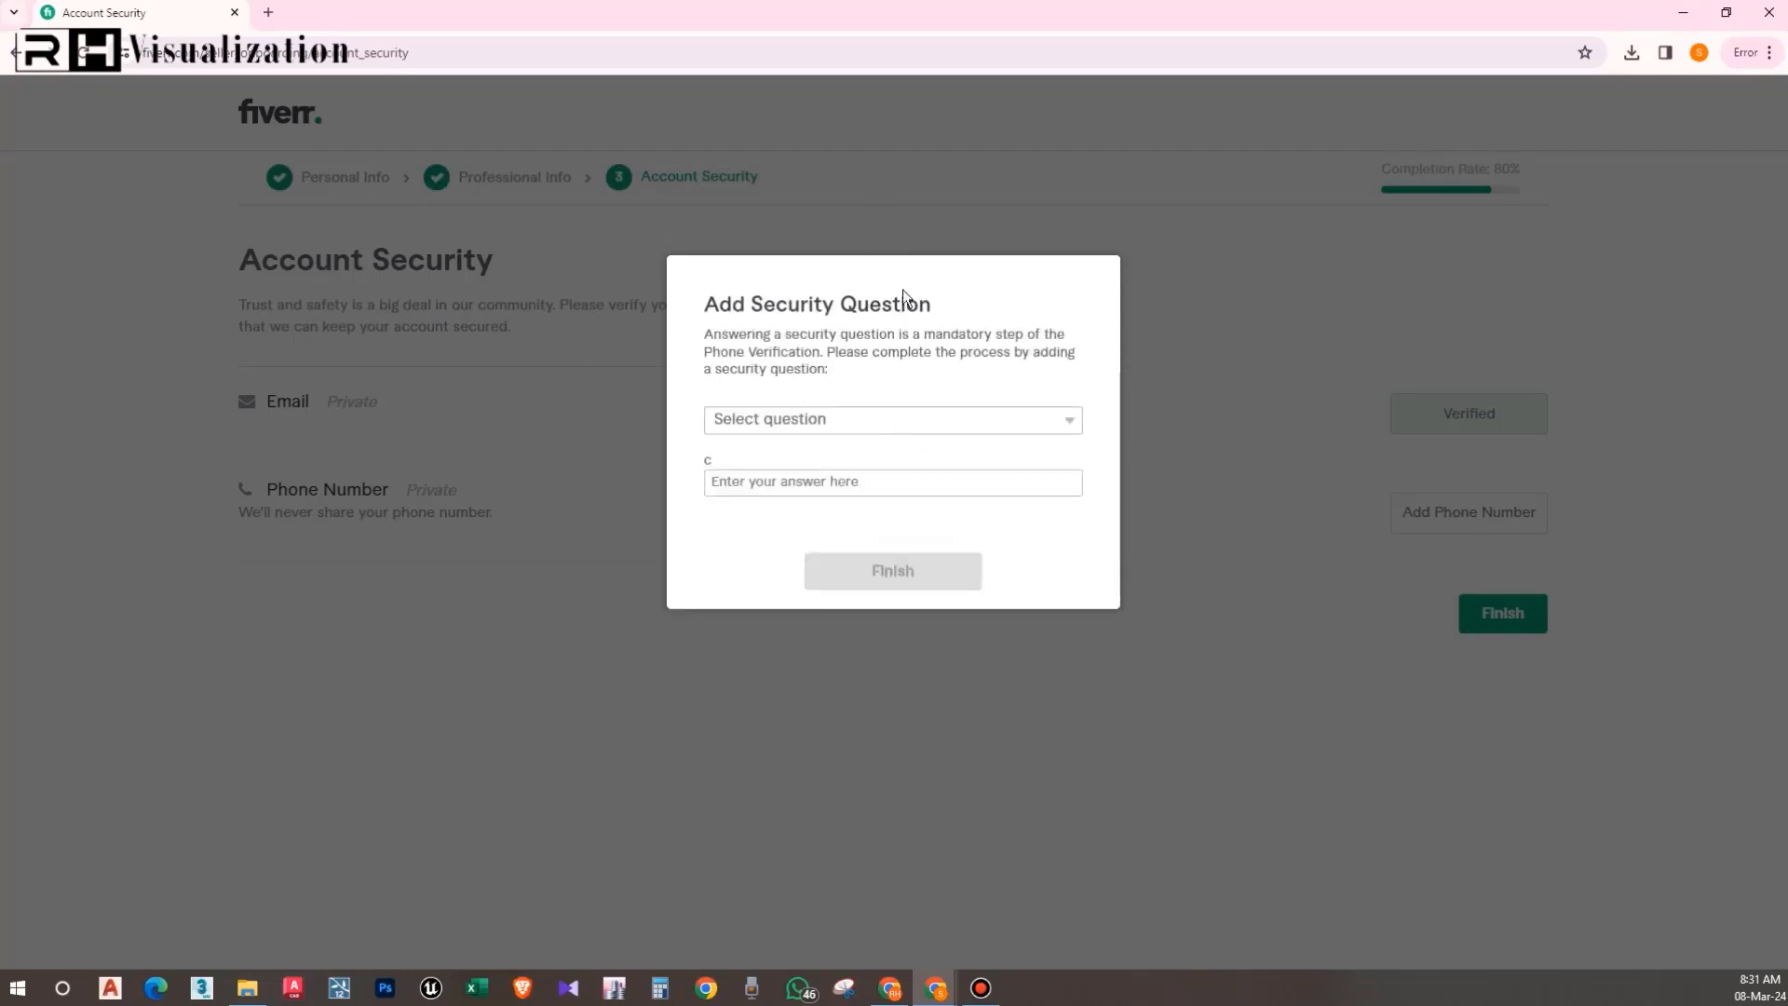
Step: Add the elementary-school security question with its answer and finish
{"action": "left_click", "coordinate": [889, 413]}
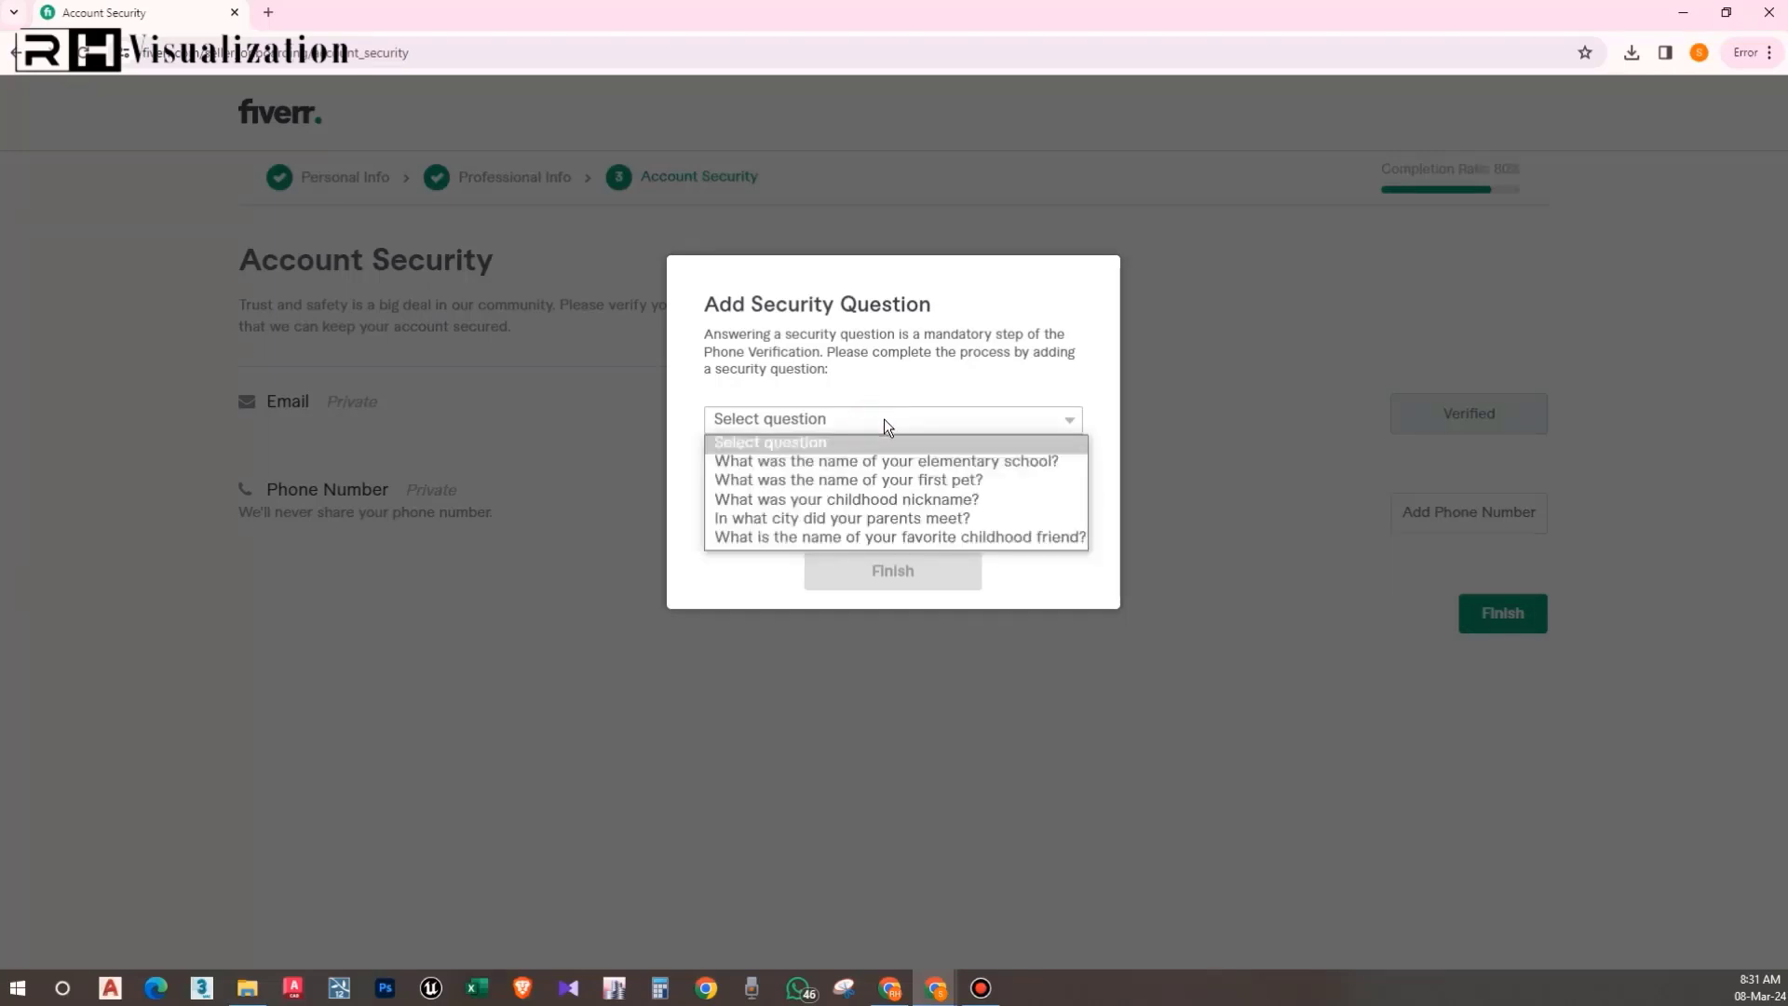
{"action": "left_click", "coordinate": [969, 462]}
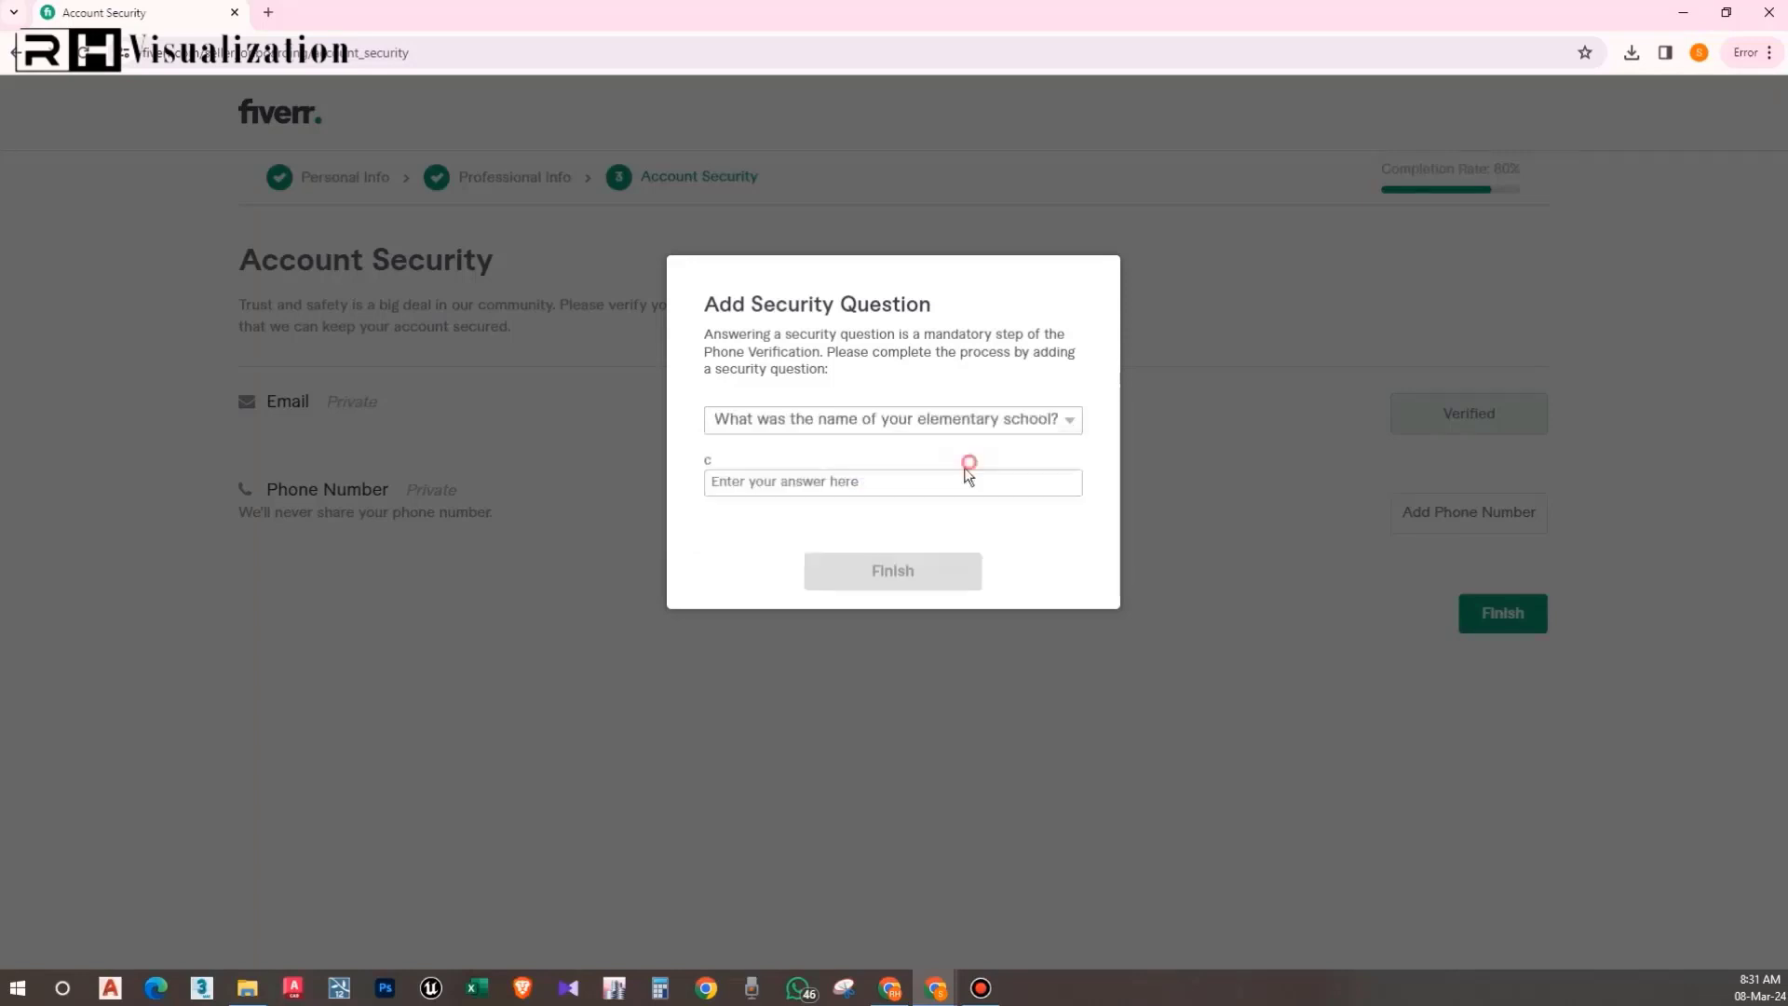
{"action": "left_click", "coordinate": [794, 491]}
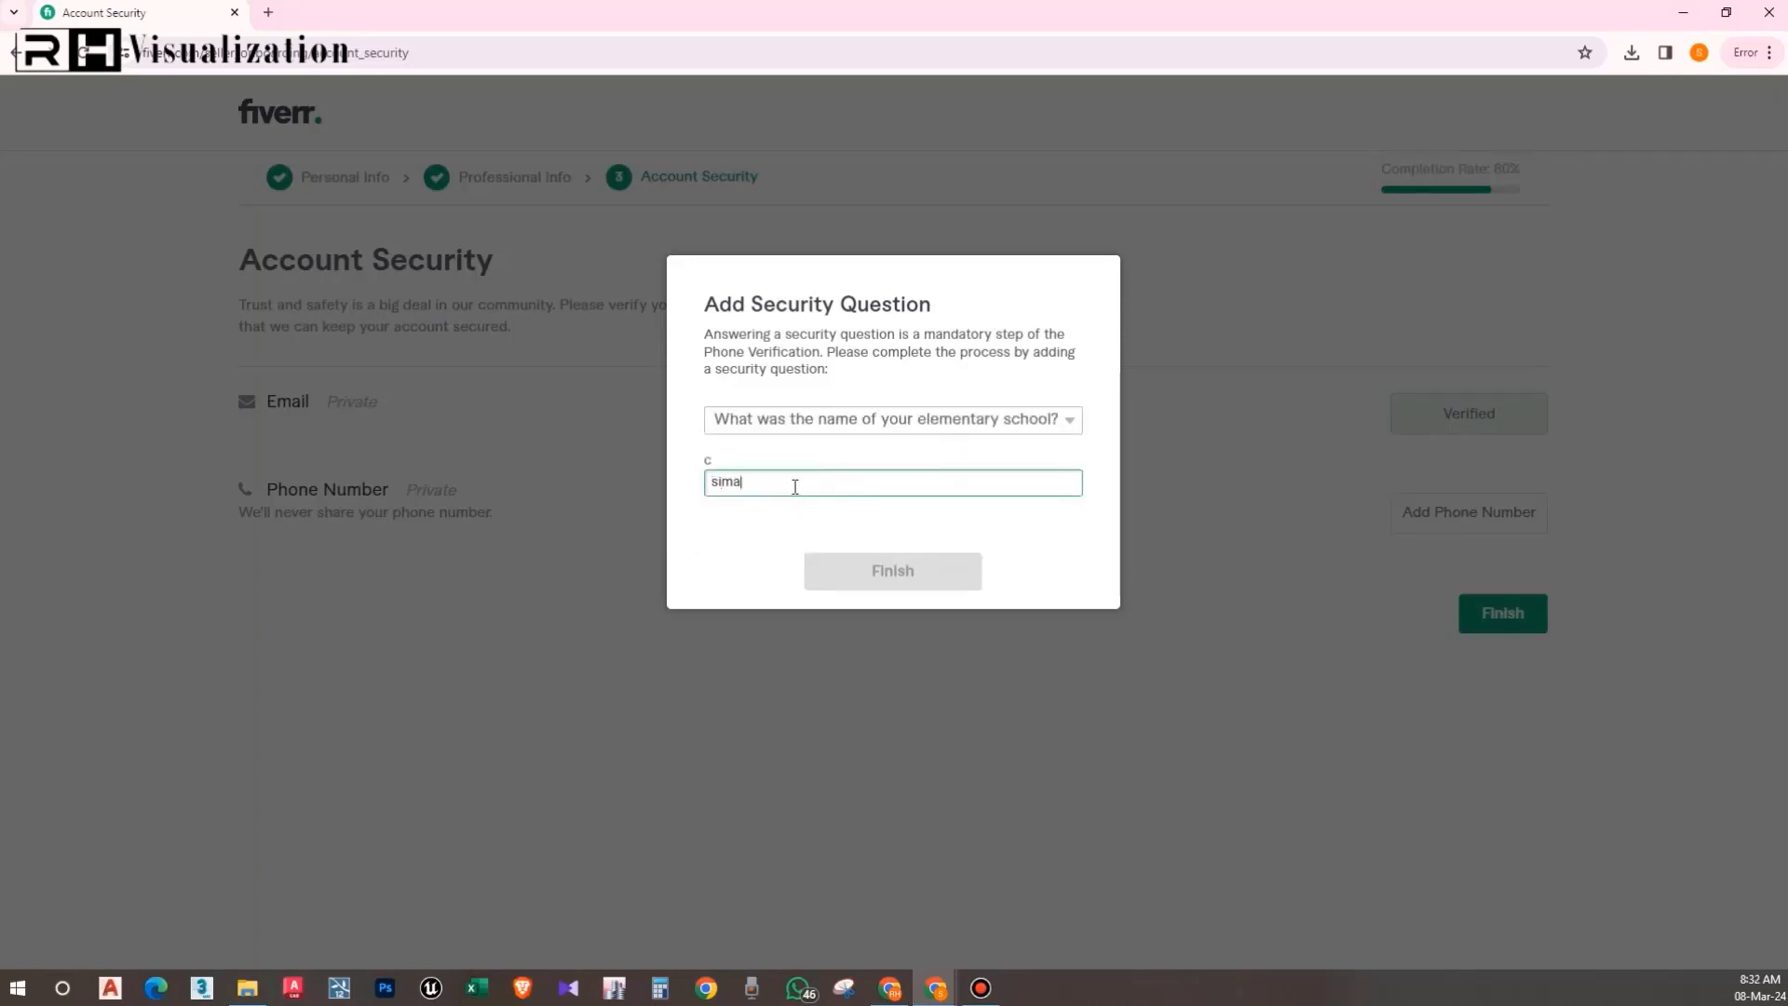
{"action": "left_click", "coordinate": [887, 573]}
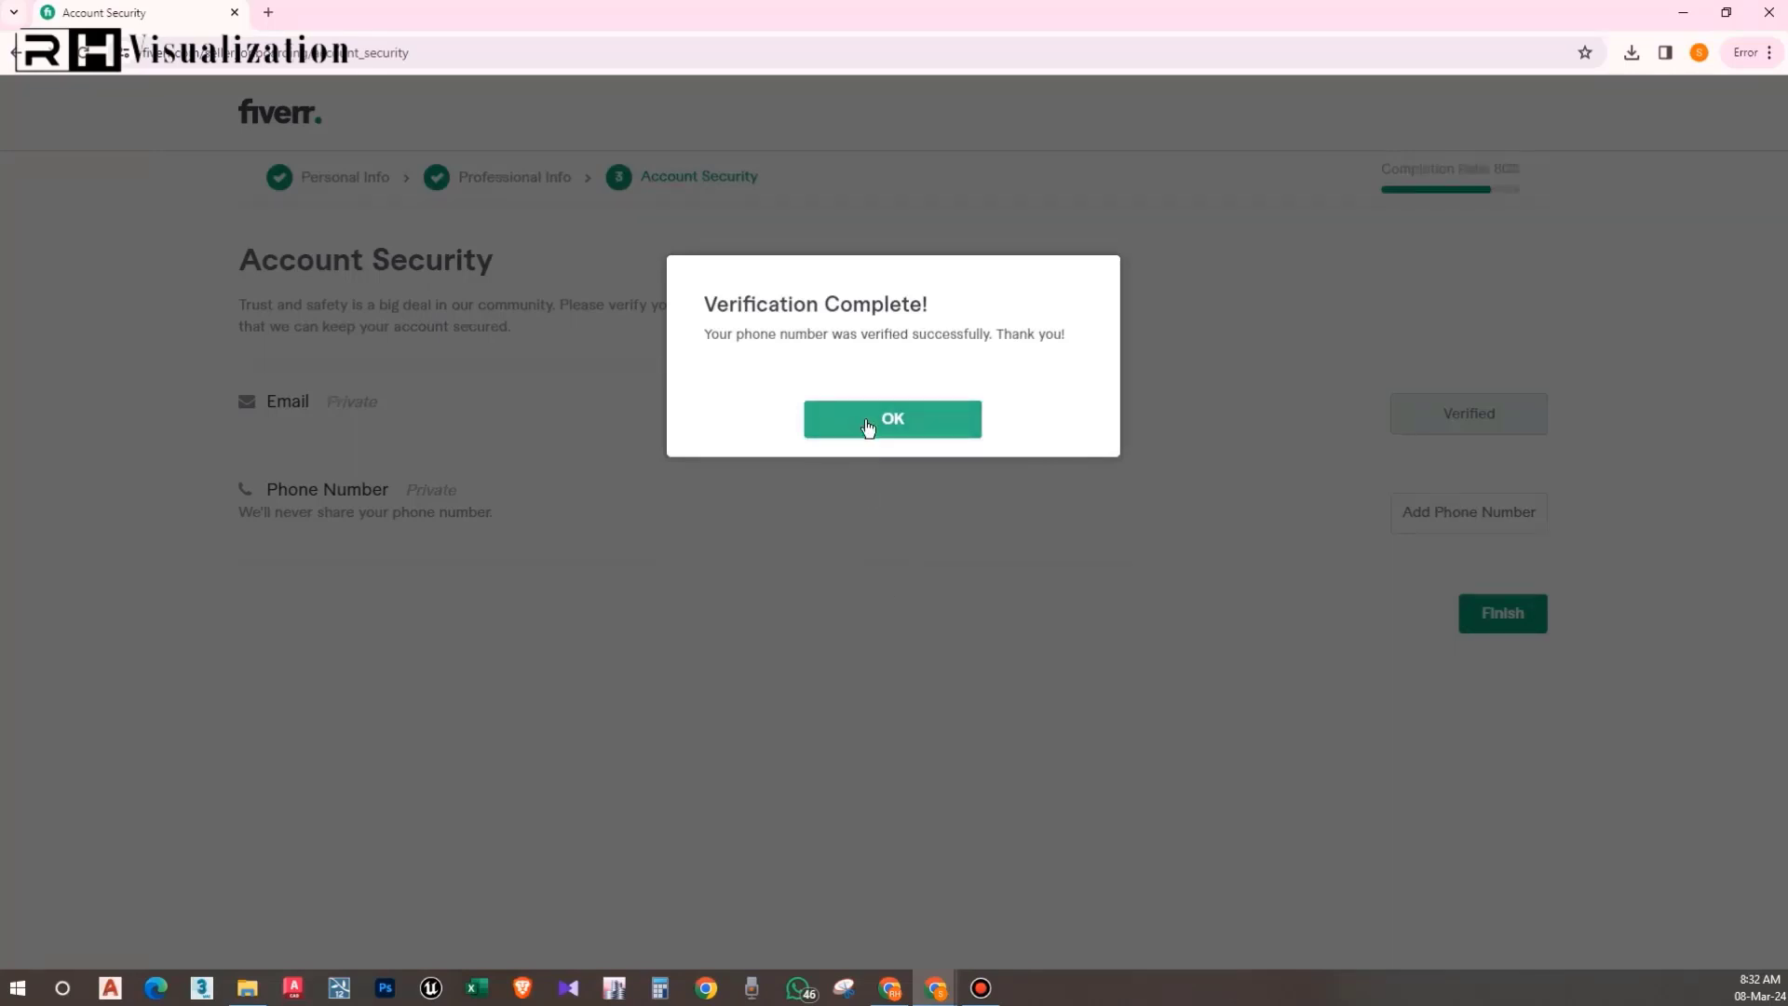
Step: Finish account security at 100% completion and dismiss the 'Your seller profile is all set!' dialog
{"action": "left_click", "coordinate": [867, 419]}
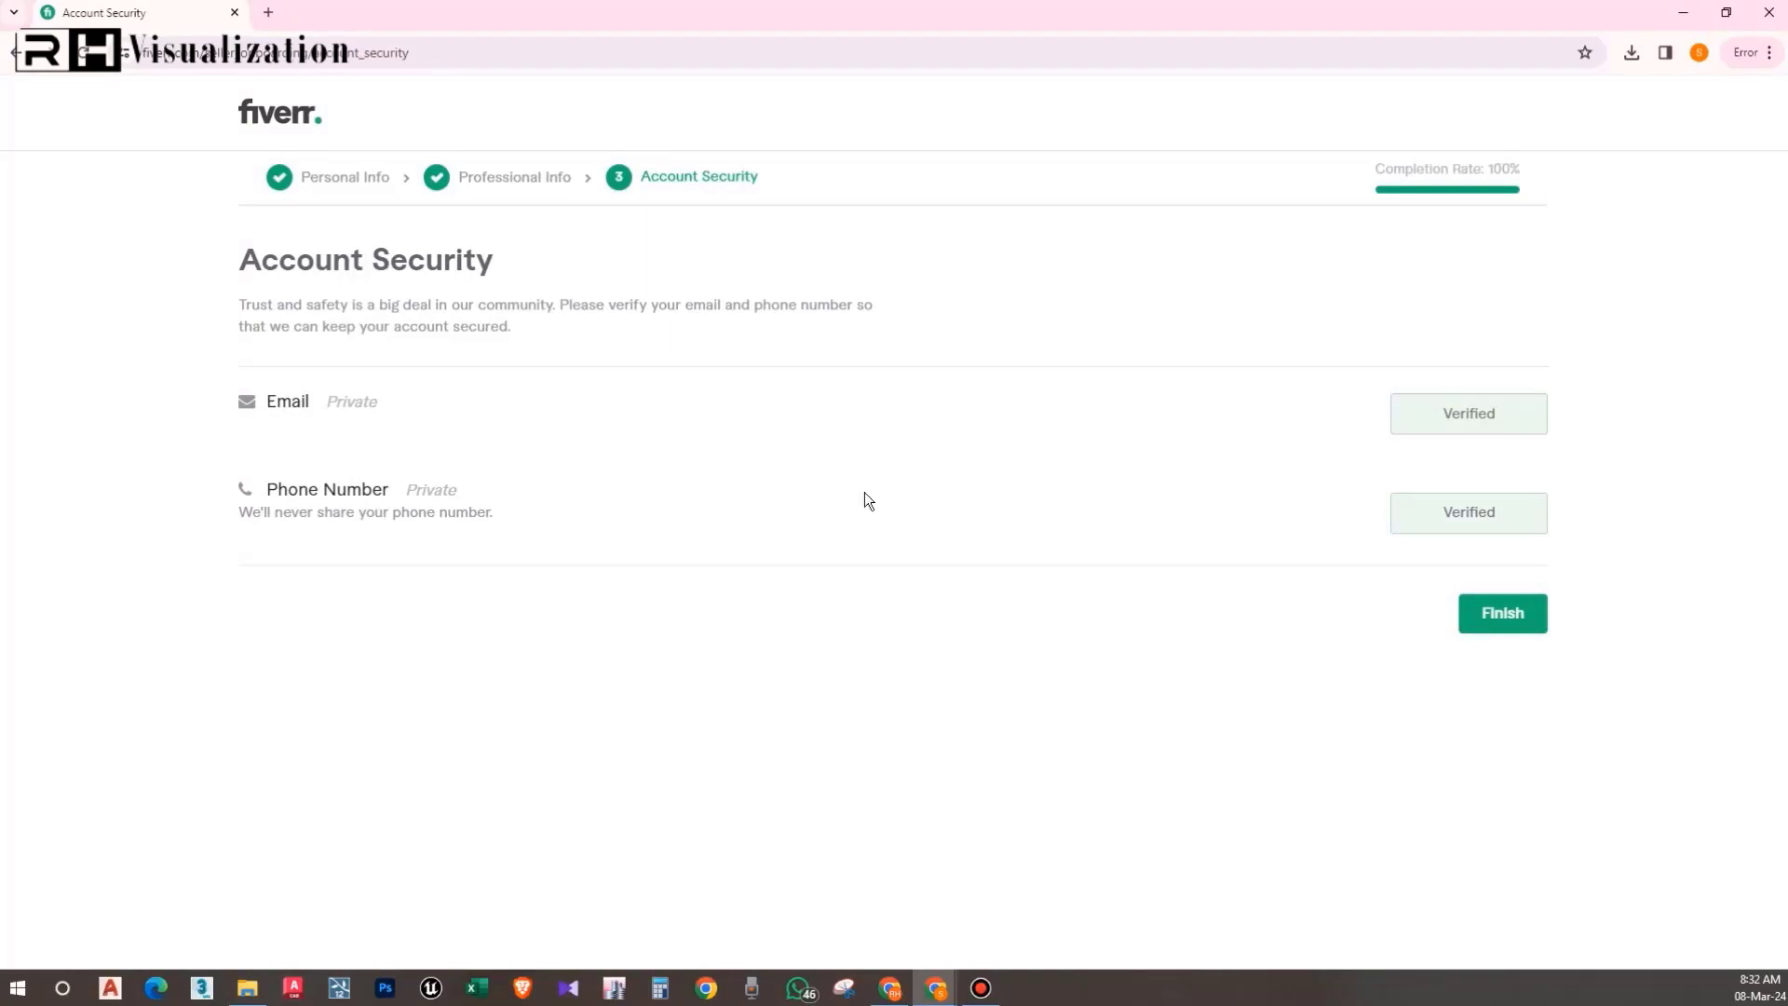
{"action": "left_click_drag", "start_coordinate": [1442, 170], "coordinate": [1561, 168]}
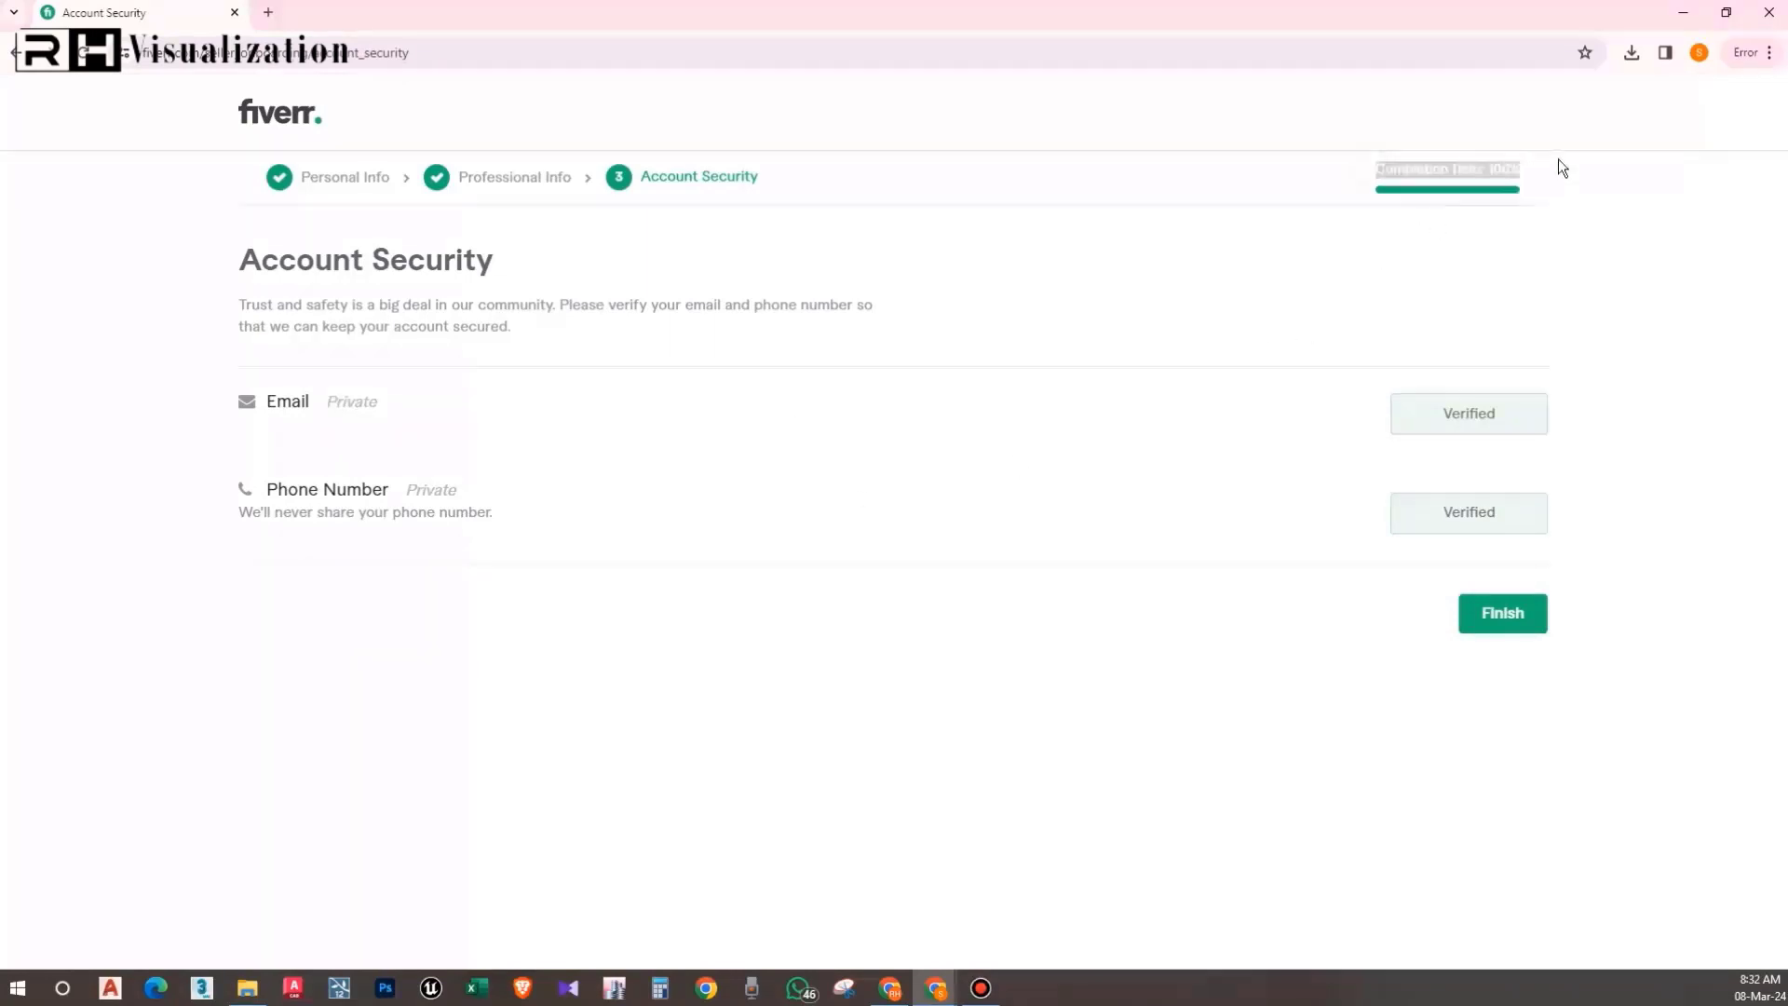
{"action": "left_click", "coordinate": [1509, 611]}
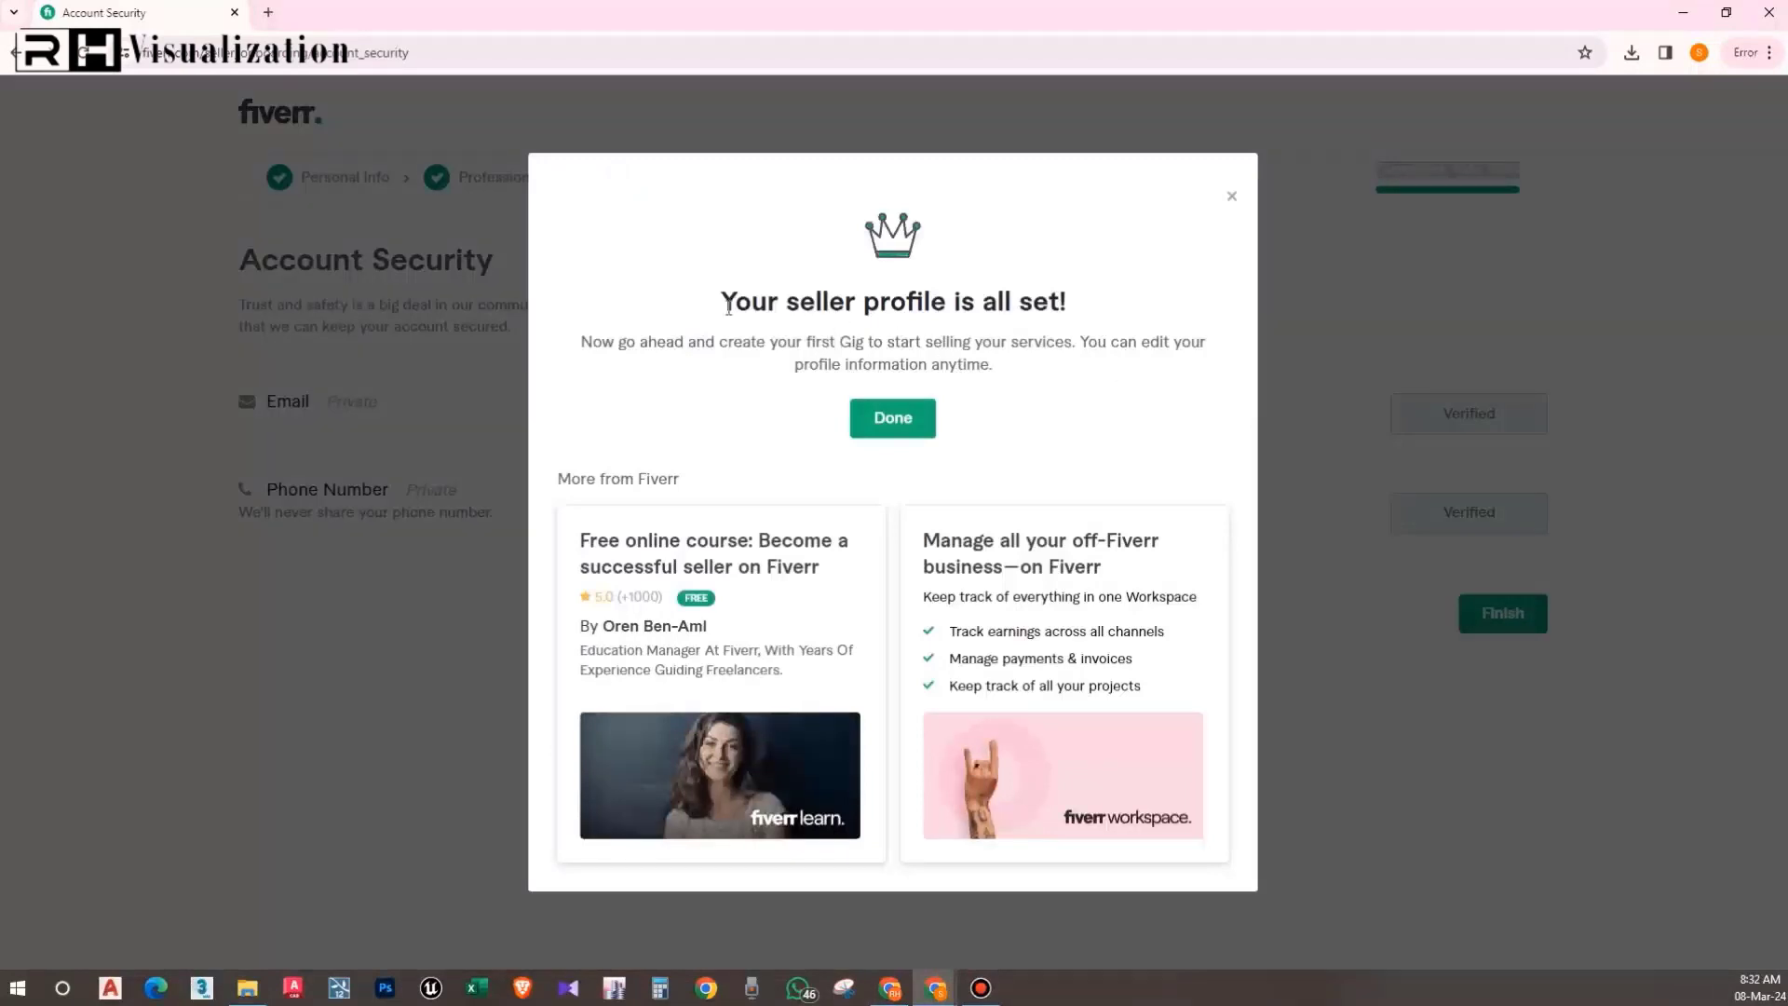
{"action": "left_click_drag", "start_coordinate": [727, 305], "coordinate": [1097, 310]}
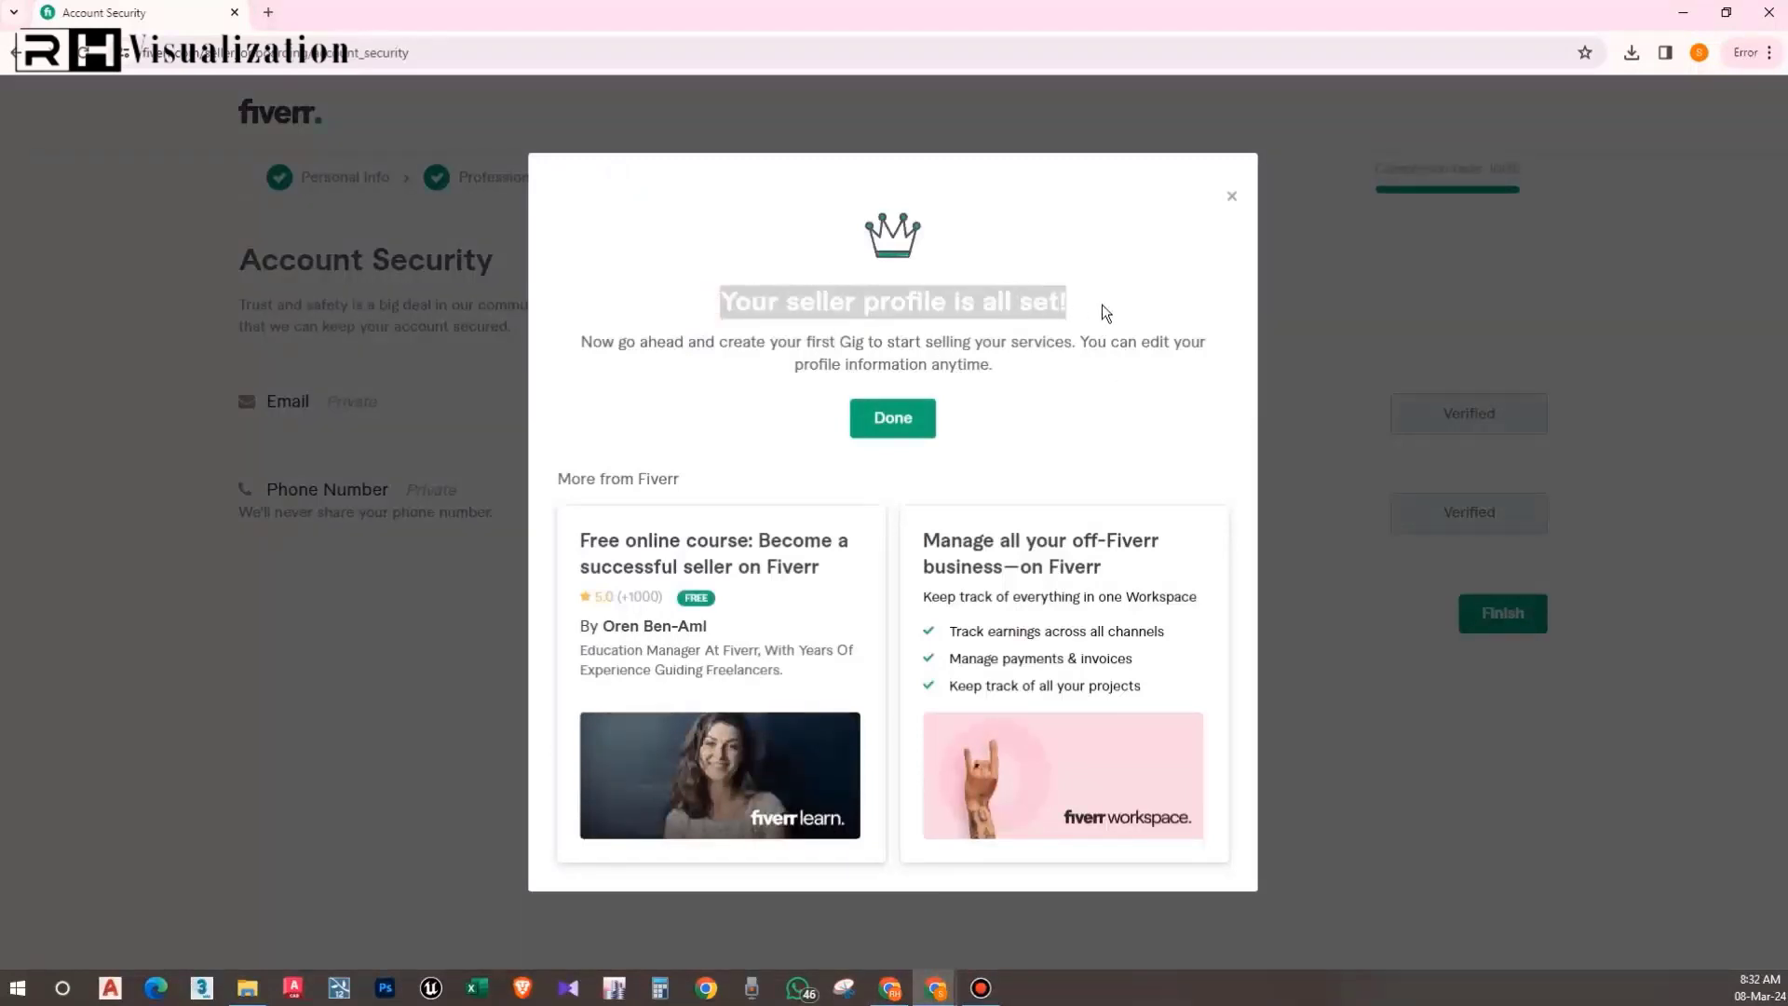
{"action": "left_click", "coordinate": [875, 419]}
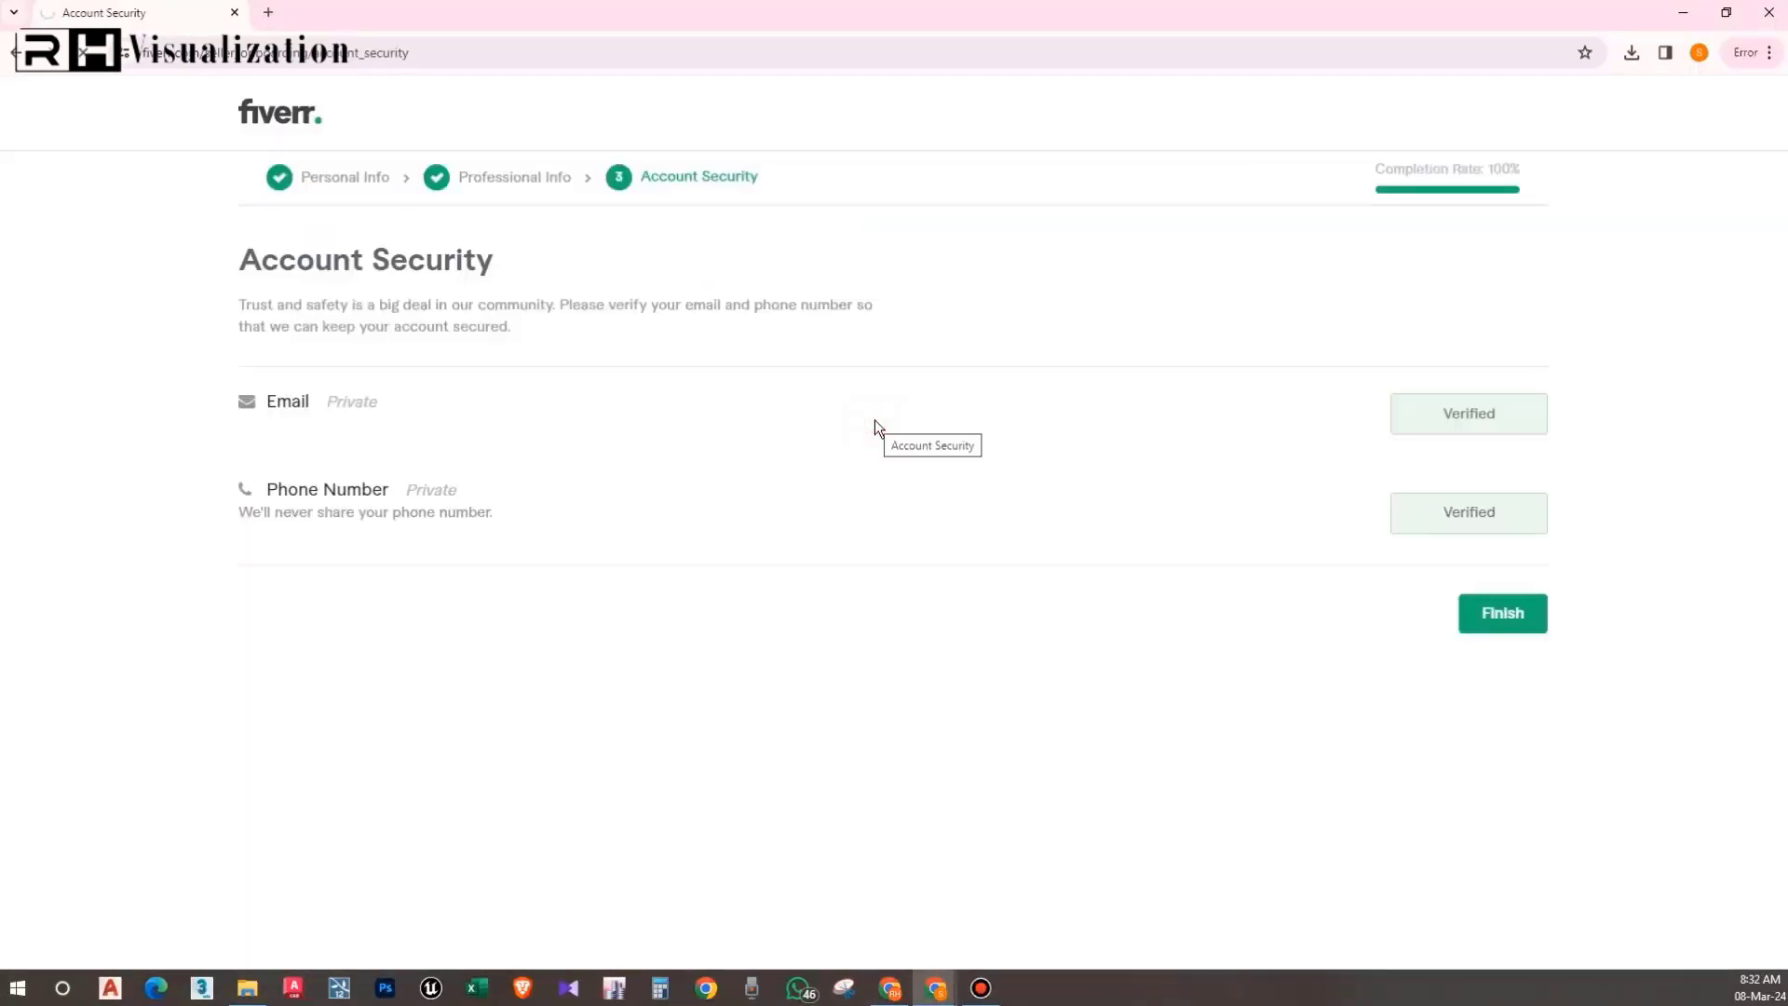